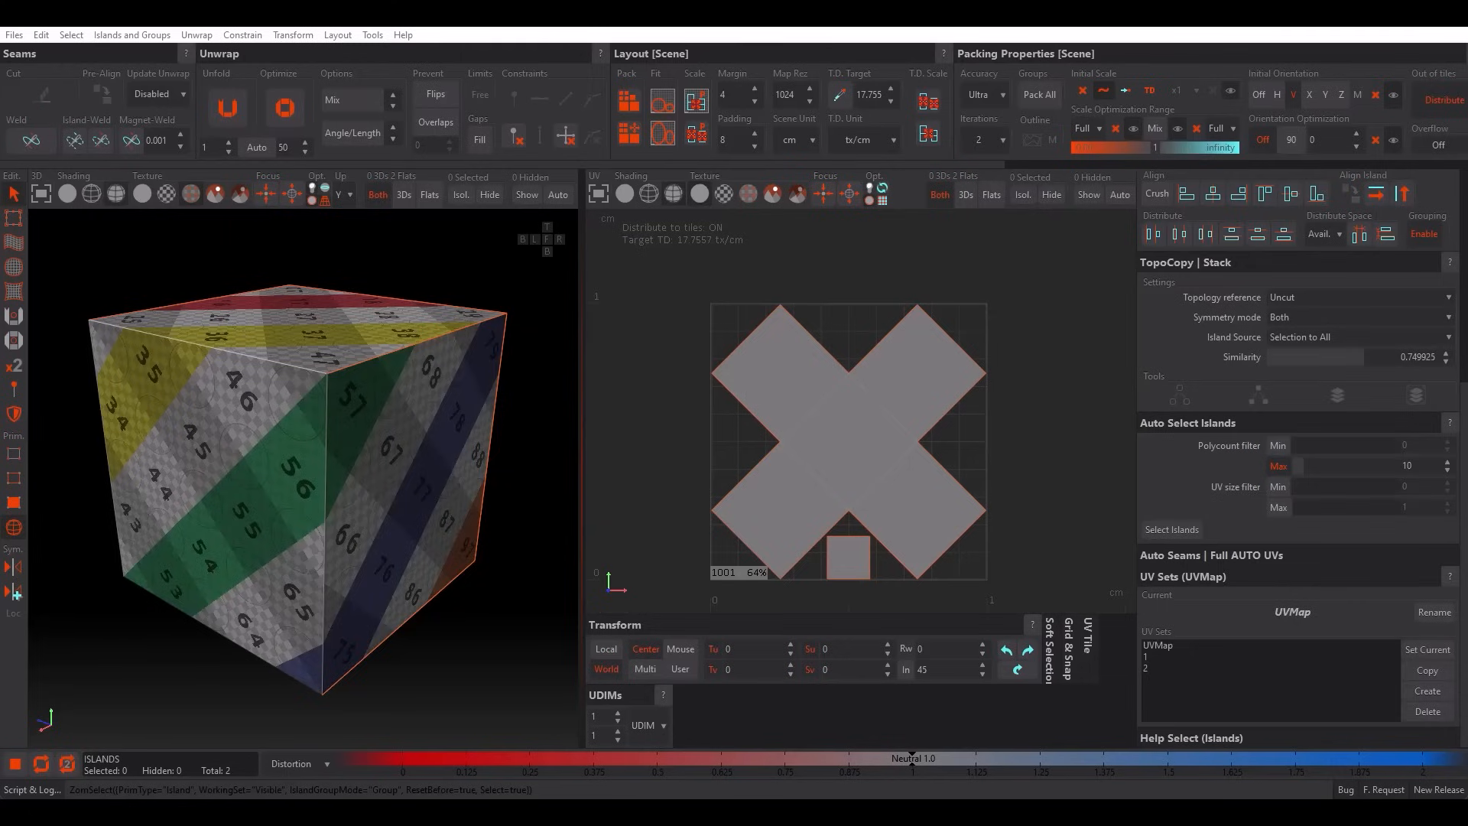
Select the large cross-shaped island, then the small square island, and find the square island's face on the cube.
{"action": "left_click", "coordinate": [884, 414]}
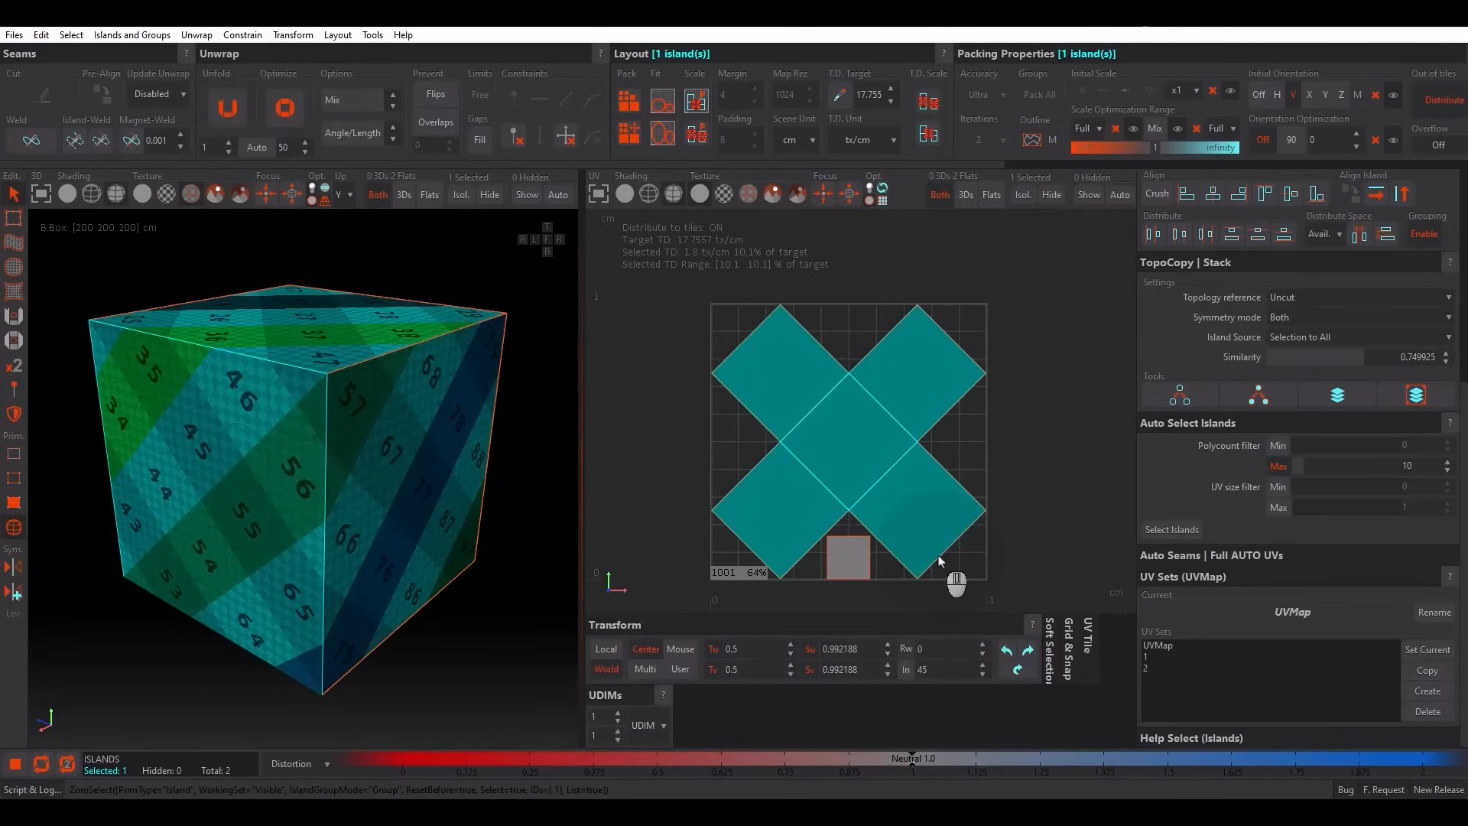
{"action": "left_click", "coordinate": [851, 559]}
{"action": "left_click_drag", "start_coordinate": [546, 436], "coordinate": [450, 432], "text": "alt"}
{"action": "middle_click_drag", "start_coordinate": [450, 432], "coordinate": [338, 420], "text": "alt"}
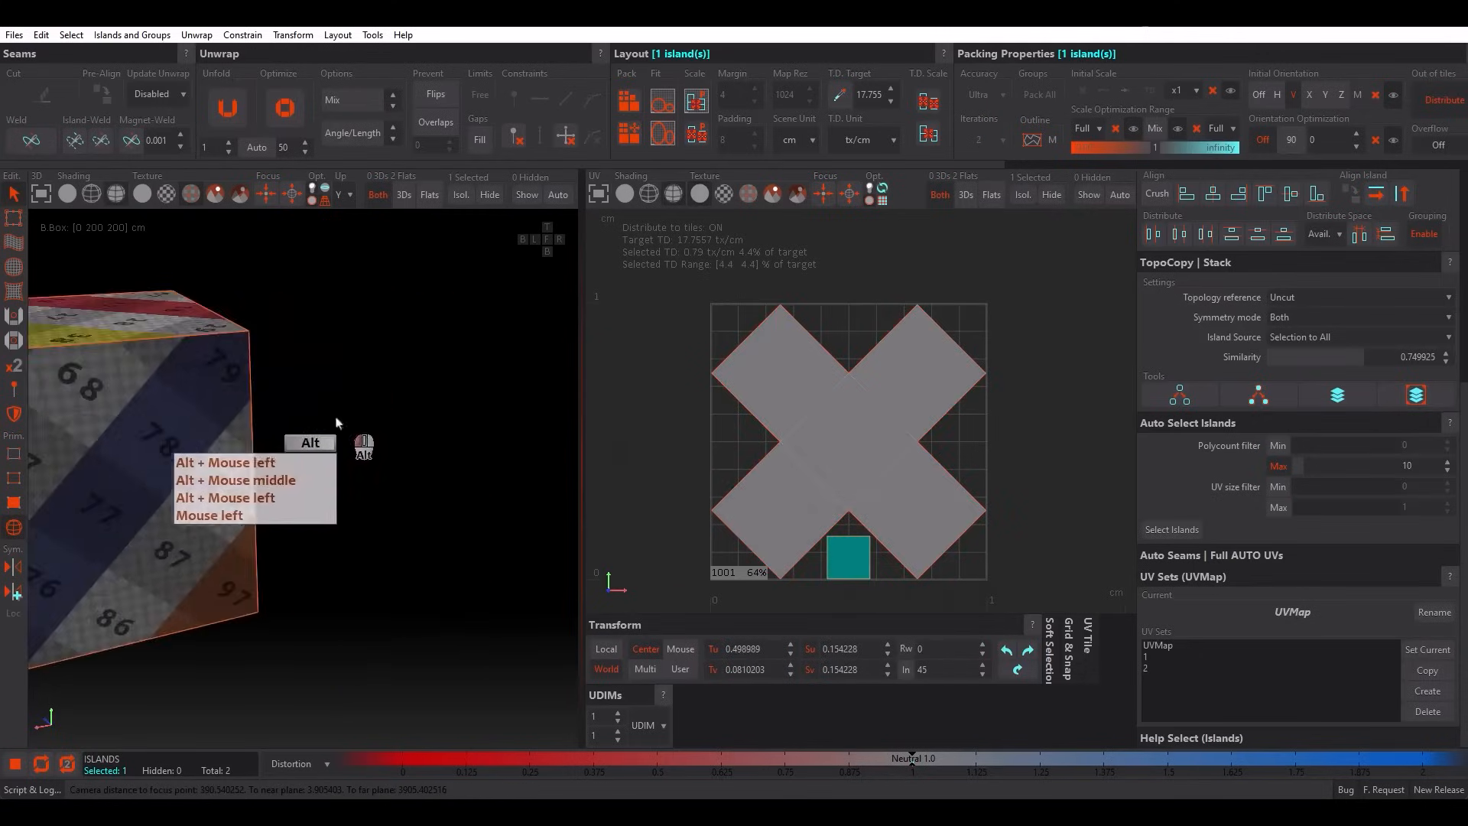
{"action": "left_click_drag", "start_coordinate": [338, 420], "coordinate": [288, 422], "text": "alt"}
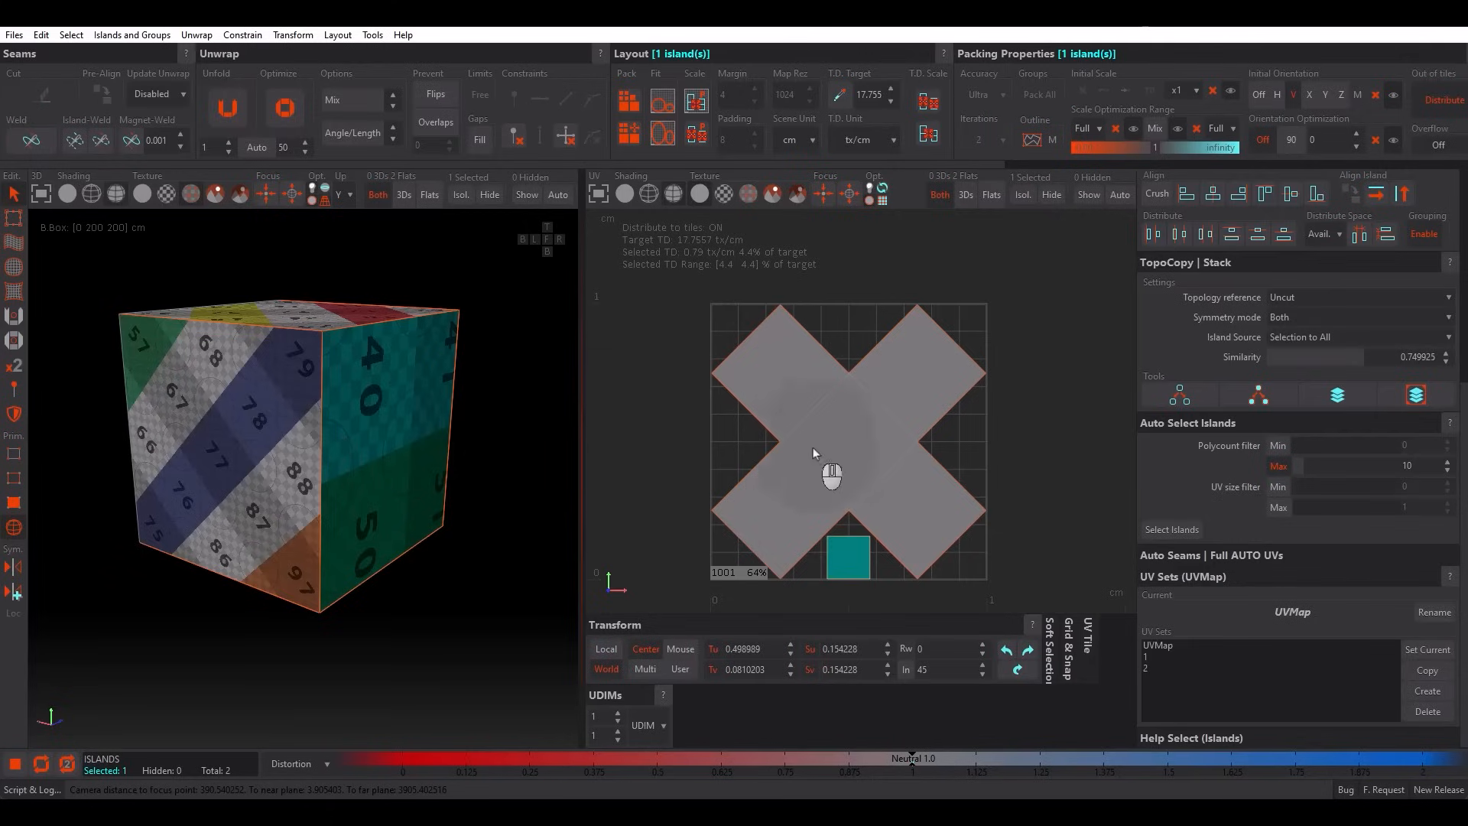
Clear the island selection, examine the checker pattern on all sides of the cube, and select both UV islands.
{"action": "left_click", "coordinate": [475, 476]}
{"action": "left_click_drag", "start_coordinate": [462, 474], "coordinate": [587, 473], "text": "alt"}
{"action": "right_click_drag", "start_coordinate": [529, 469], "coordinate": [406, 500], "text": "alt"}
{"action": "middle_click_drag", "start_coordinate": [406, 500], "coordinate": [451, 494], "text": "alt"}
{"action": "left_click_drag", "start_coordinate": [451, 494], "coordinate": [521, 499], "text": "alt"}
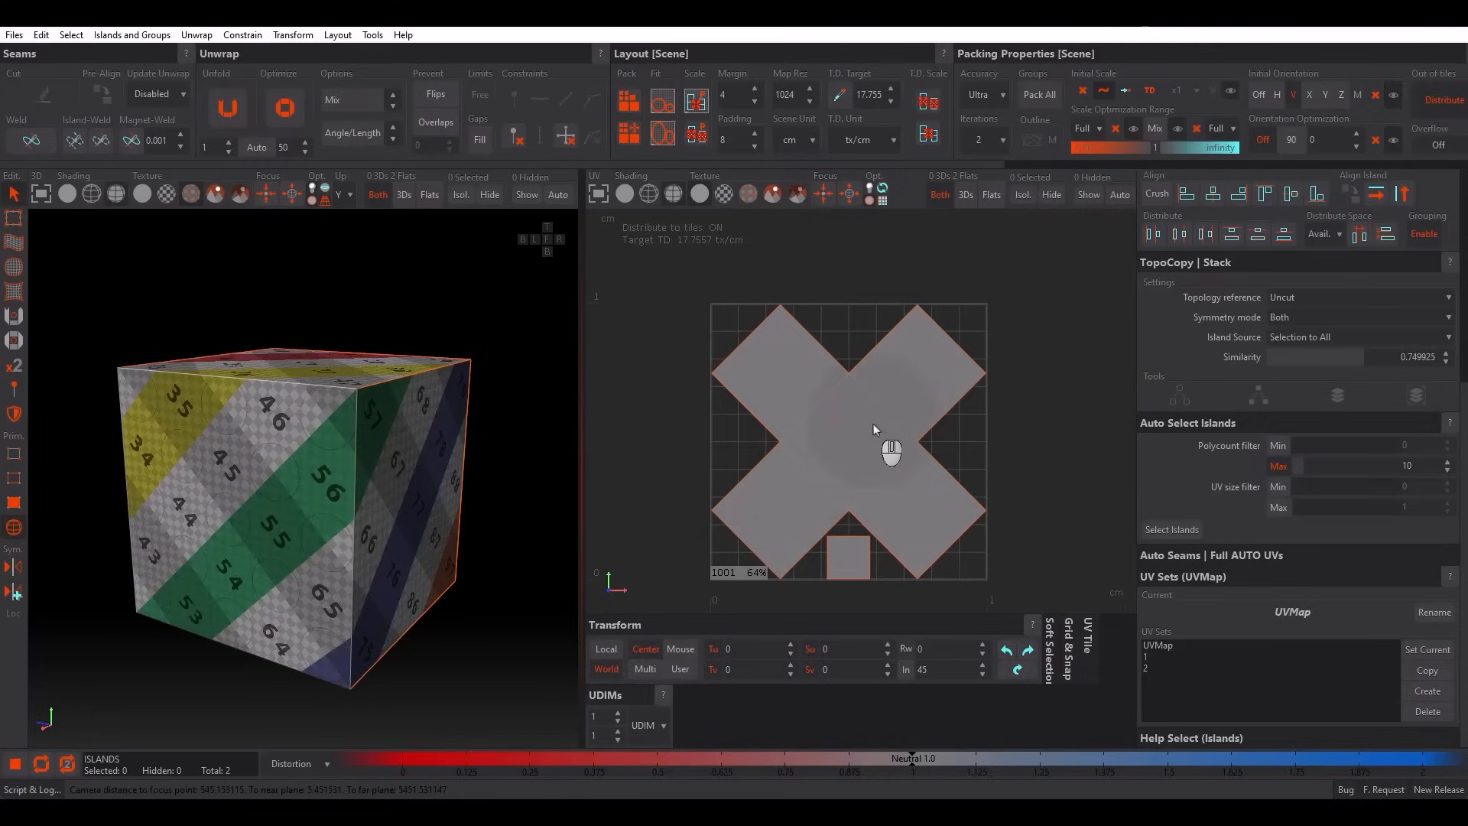
{"action": "left_click_drag", "start_coordinate": [447, 440], "coordinate": [488, 381], "text": "alt"}
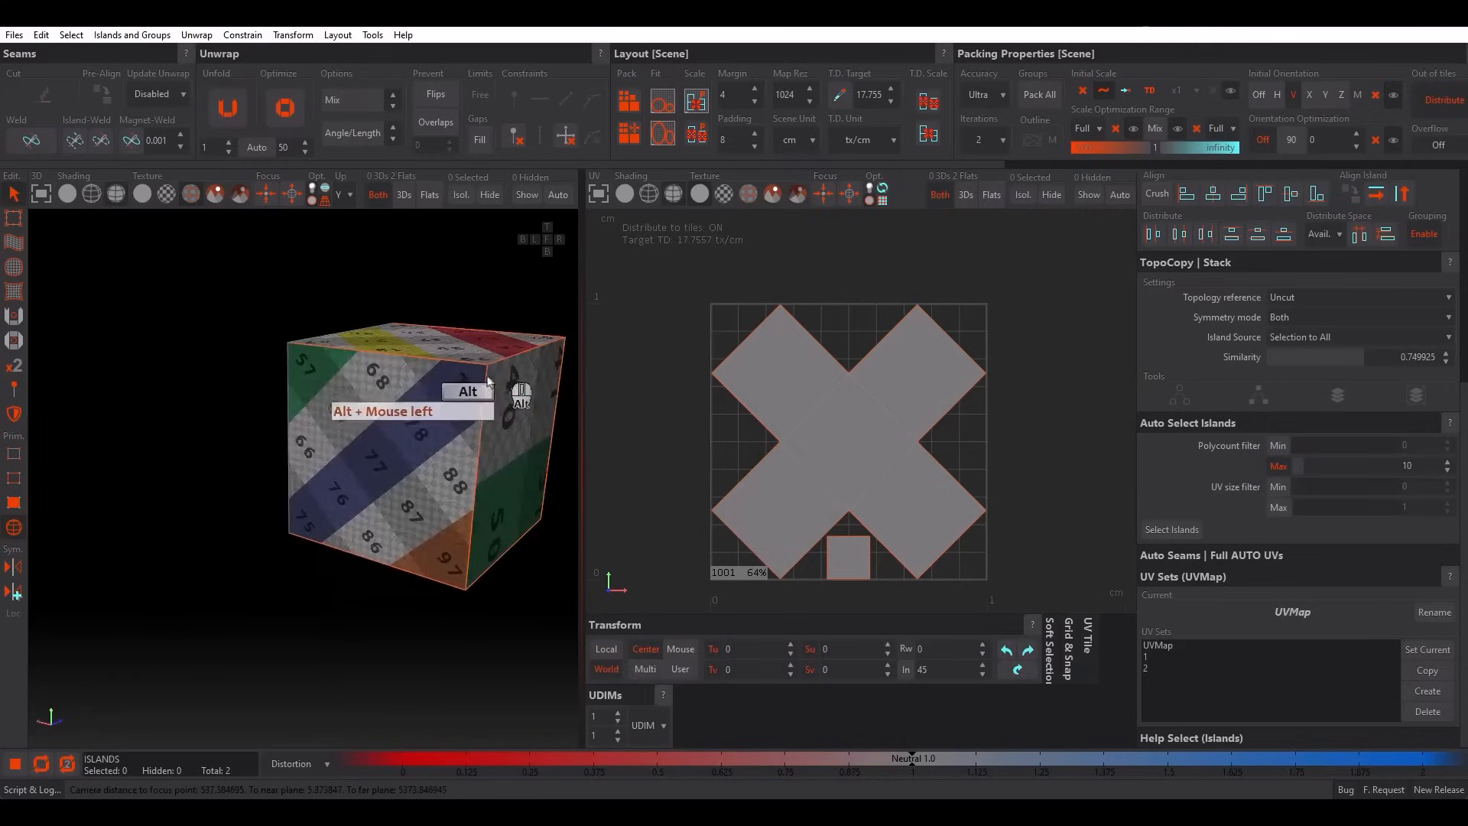
{"action": "middle_click_drag", "start_coordinate": [488, 381], "coordinate": [406, 421], "text": "alt"}
{"action": "left_click_drag", "start_coordinate": [406, 421], "coordinate": [335, 510], "text": "alt"}
{"action": "scroll", "coordinate": [329, 497], "scroll_direction": "up", "scroll_amount": 3}
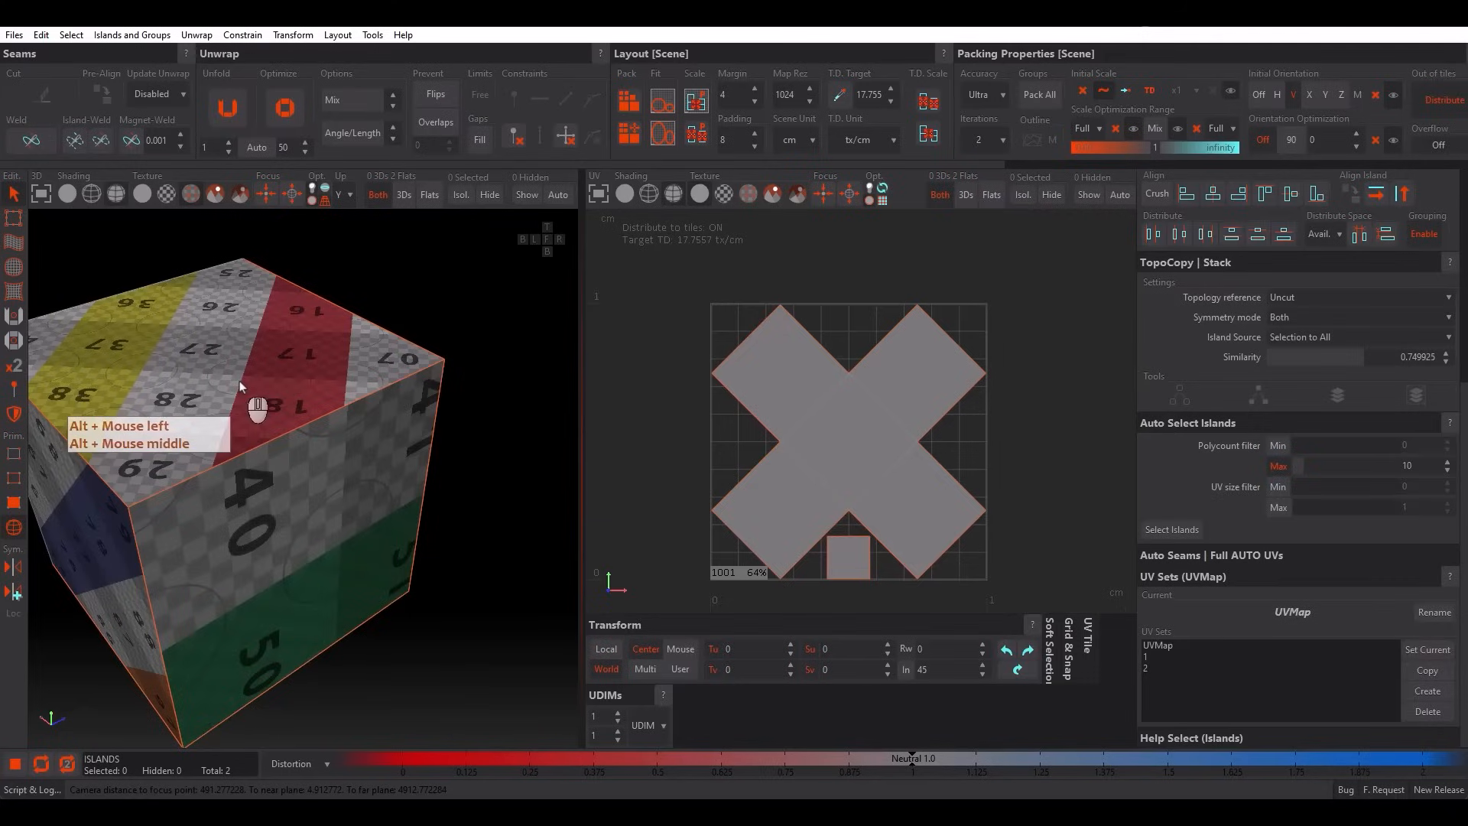
{"action": "left_click_drag", "start_coordinate": [405, 432], "coordinate": [482, 377], "text": "alt"}
{"action": "right_click_drag", "start_coordinate": [482, 376], "coordinate": [416, 377], "text": "alt"}
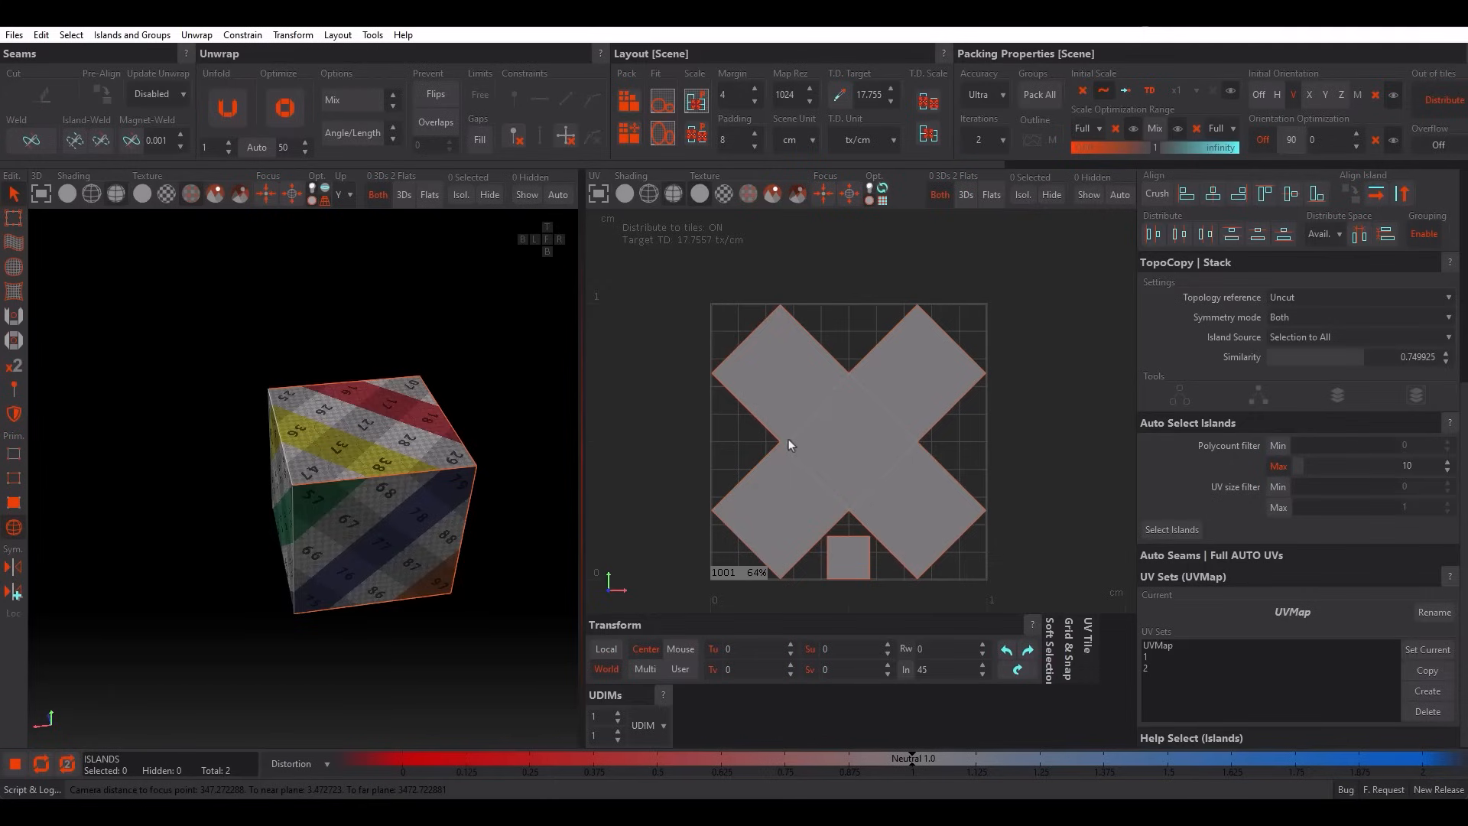
{"action": "left_click_drag", "start_coordinate": [1008, 281], "coordinate": [688, 583]}
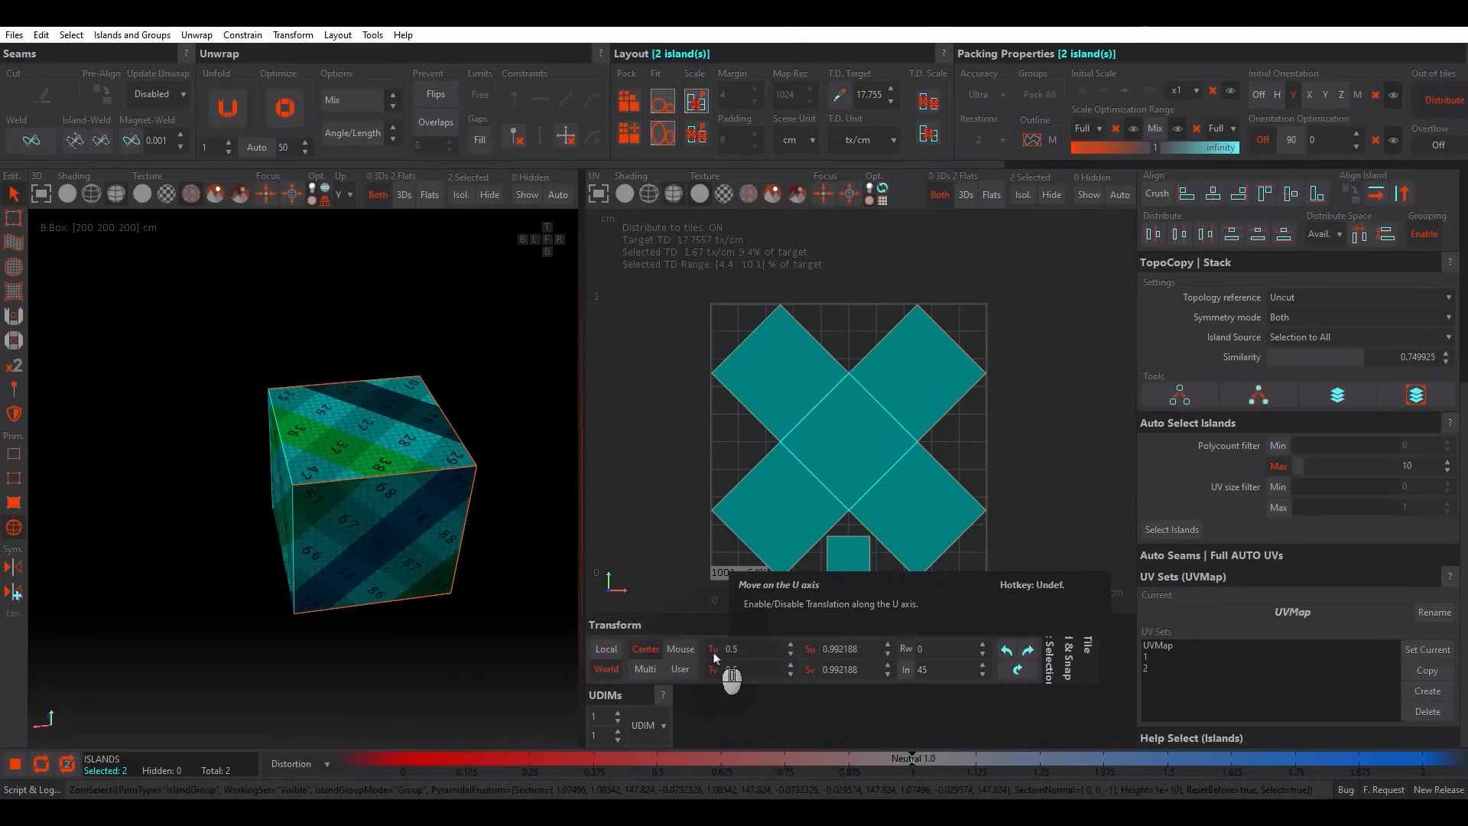
{"action": "key", "text": "F9"}
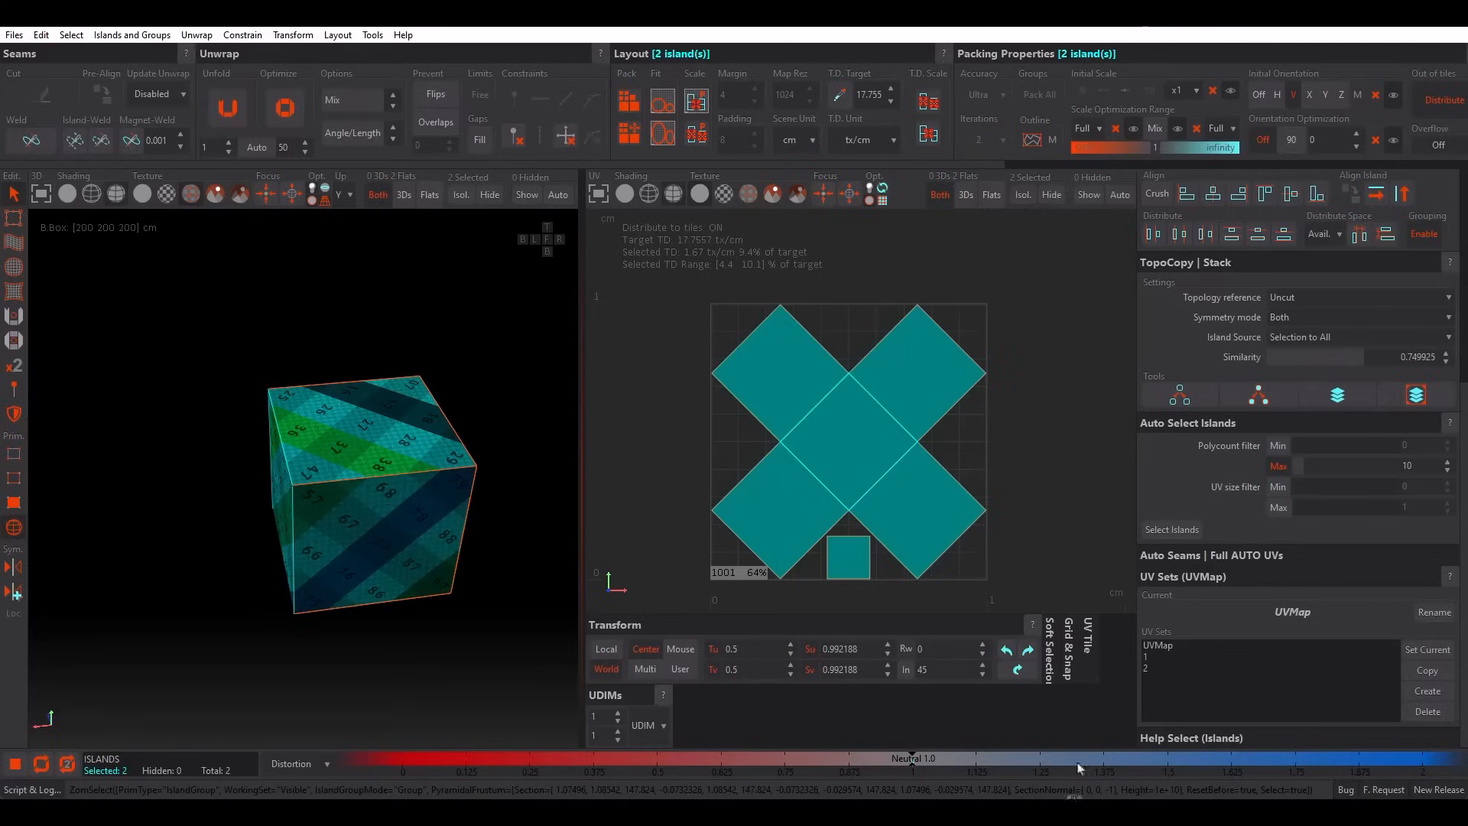
Make UV set 1 current, select all its islands, and examine the checker pattern on the cube's faces.
{"action": "double_click", "coordinate": [1159, 659]}
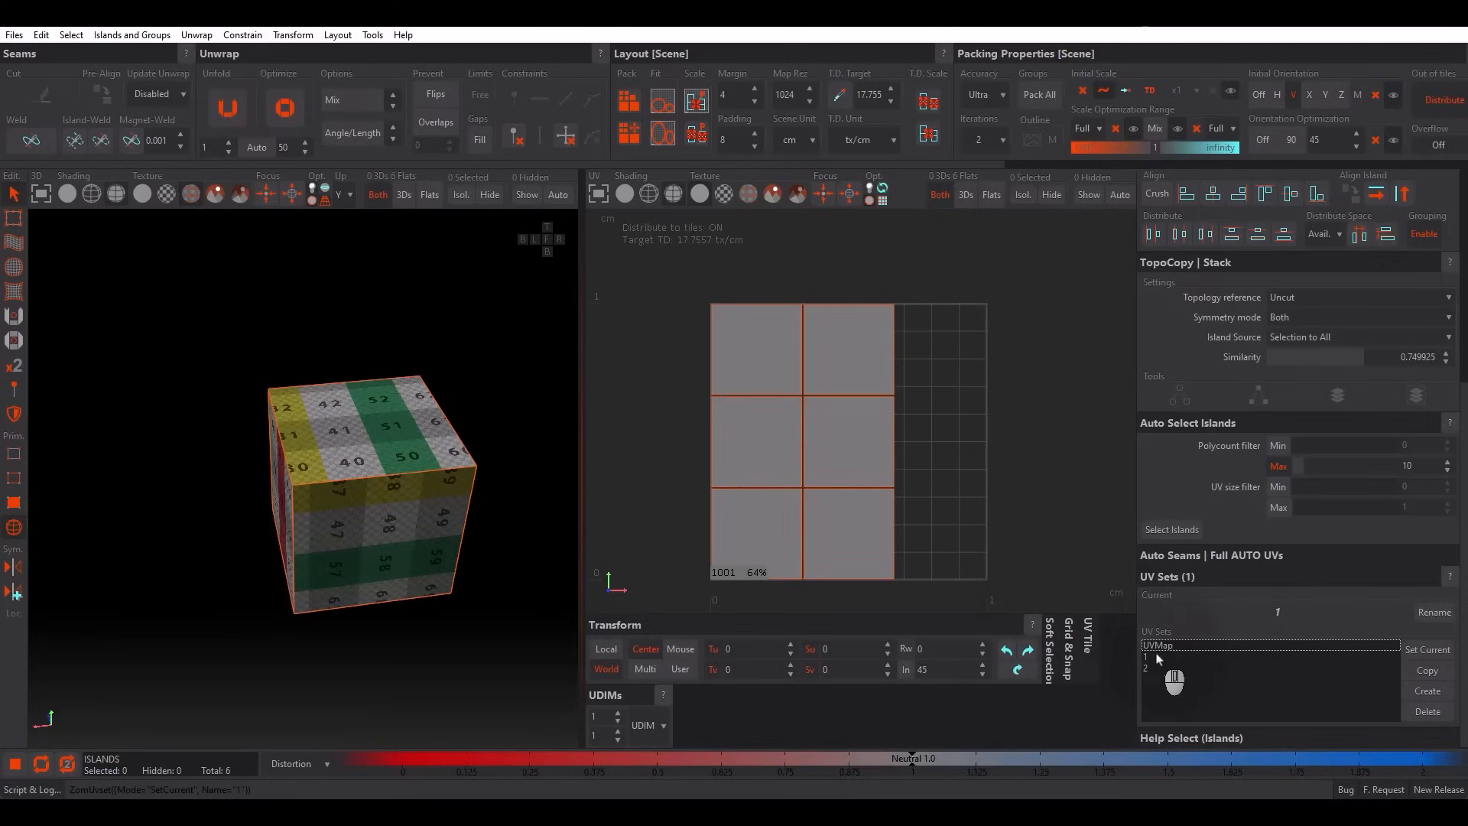
{"action": "left_click_drag", "start_coordinate": [913, 277], "coordinate": [688, 624]}
{"action": "left_click_drag", "start_coordinate": [491, 558], "coordinate": [518, 527], "text": "alt"}
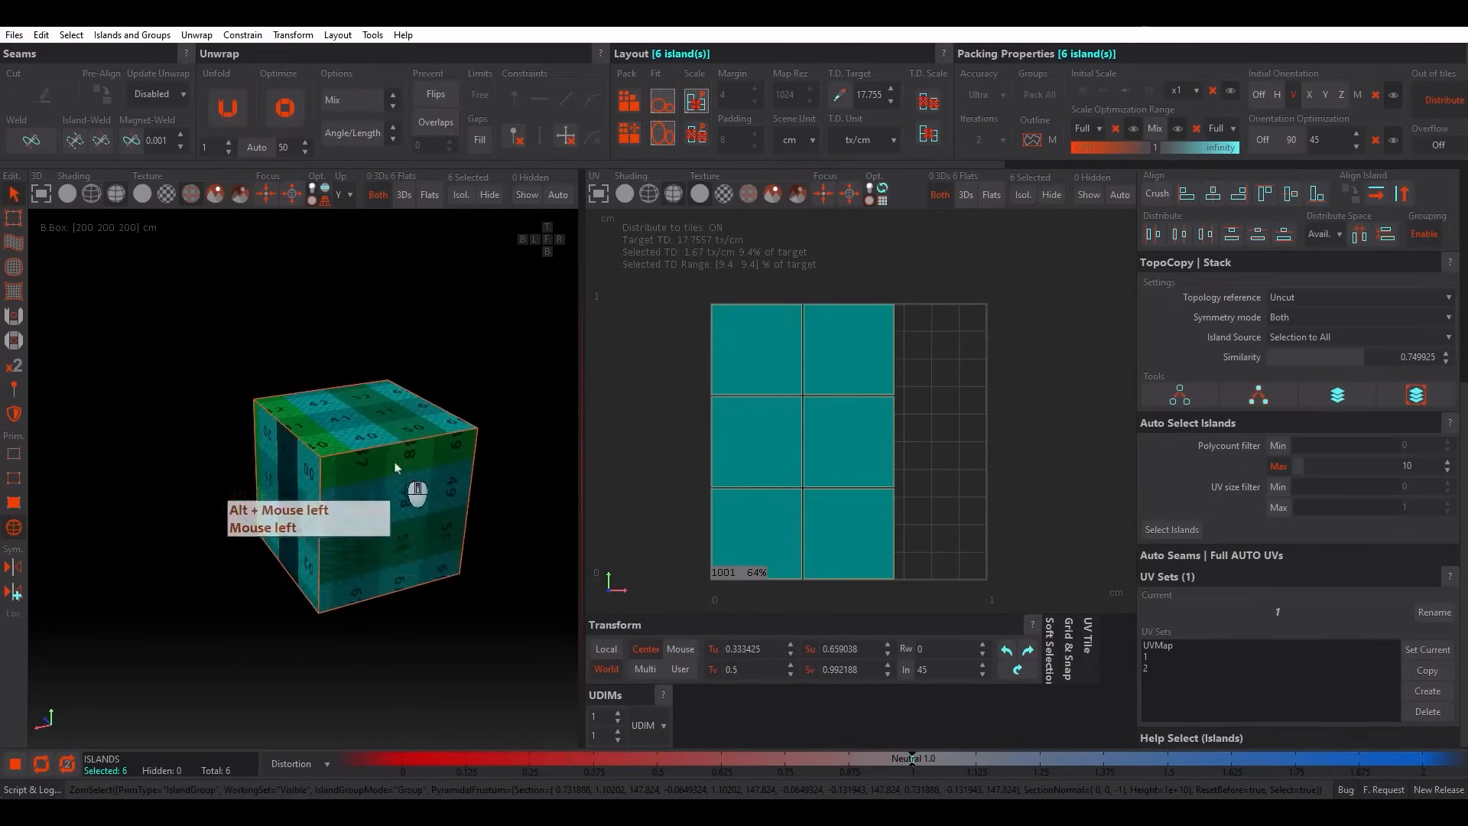
{"action": "scroll", "coordinate": [329, 490], "scroll_direction": "up", "scroll_amount": 5}
{"action": "middle_click_drag", "start_coordinate": [306, 490], "coordinate": [351, 488], "text": "alt"}
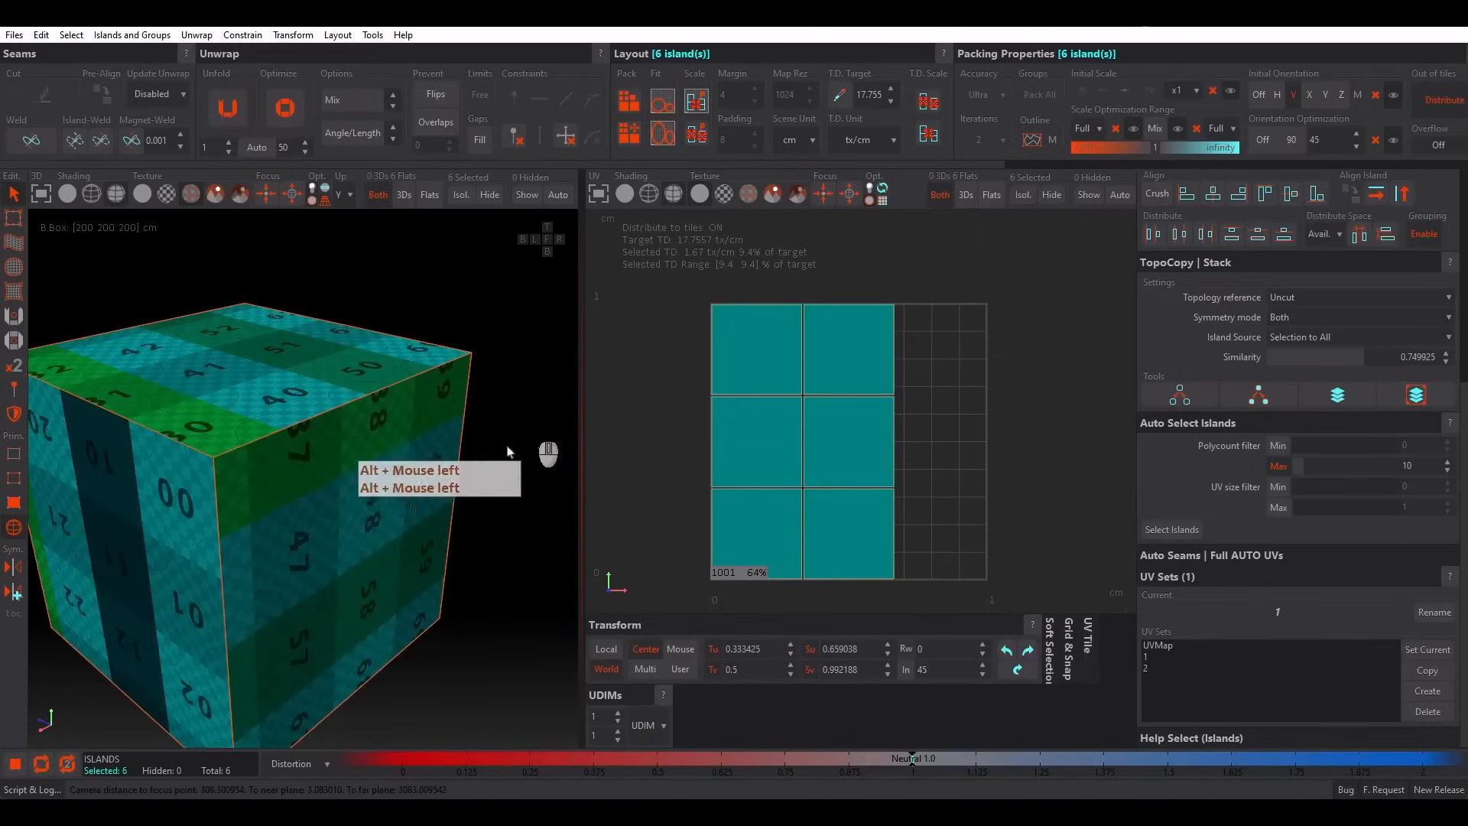
{"action": "middle_click_drag", "start_coordinate": [337, 544], "coordinate": [429, 473], "text": "alt"}
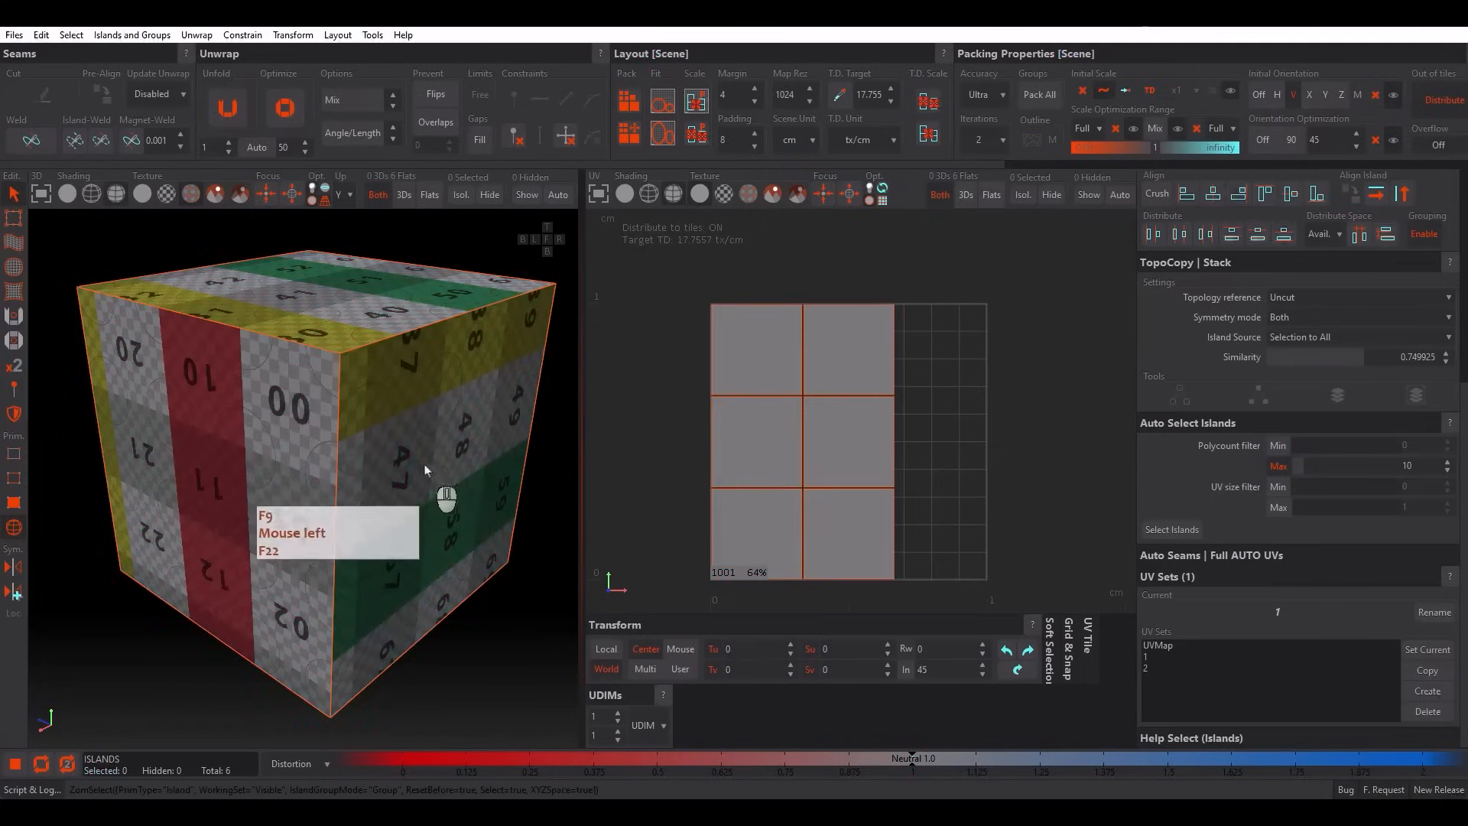
{"action": "scroll", "coordinate": [348, 346], "scroll_direction": "up", "scroll_amount": 3}
{"action": "scroll", "coordinate": [347, 346], "scroll_direction": "up", "scroll_amount": 2}
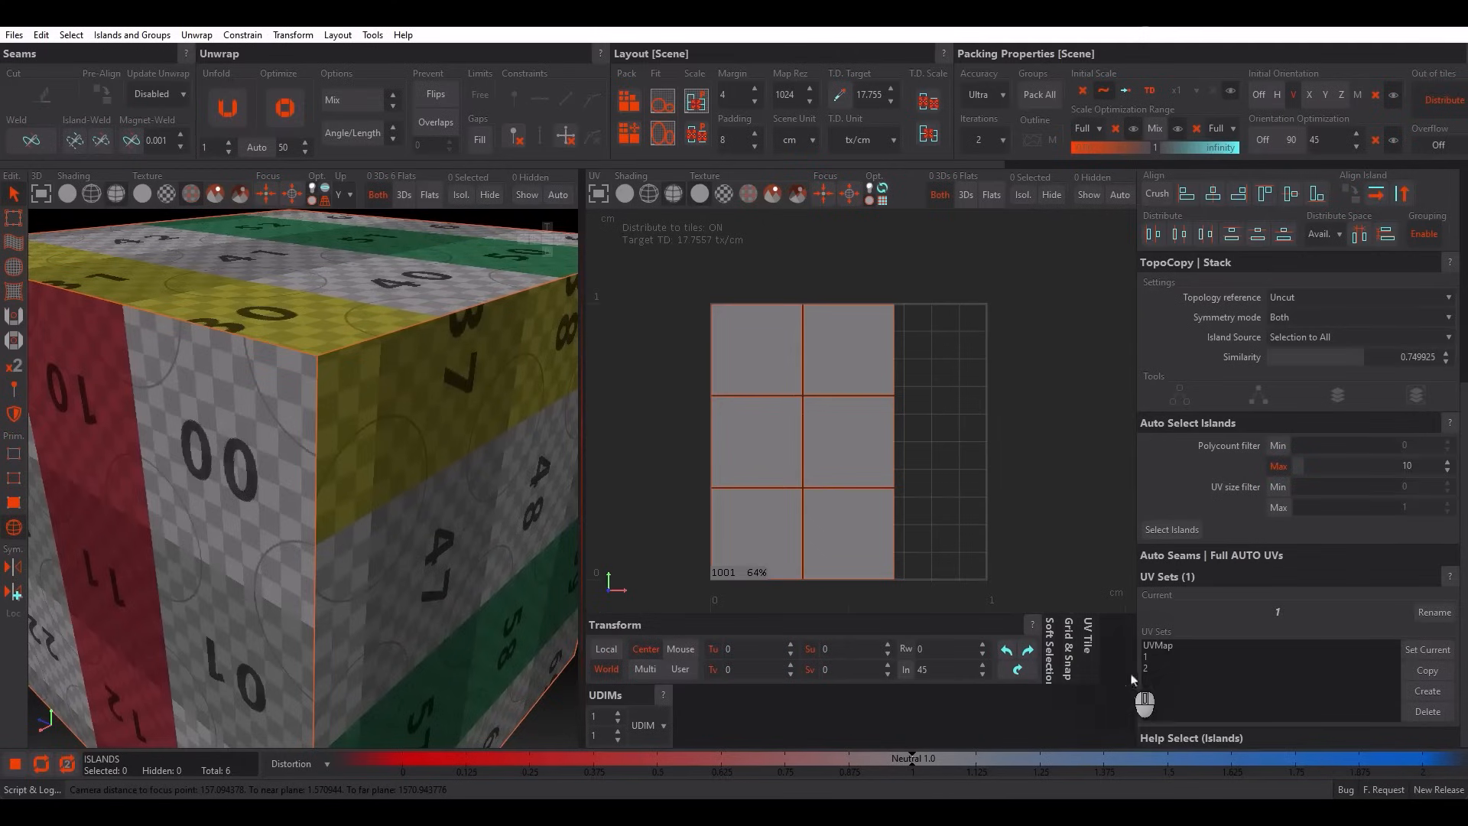
Make UV set 2 current and examine how its checker pattern runs across the cube's edges.
{"action": "left_click", "coordinate": [1150, 671]}
{"action": "double_click", "coordinate": [1150, 670]}
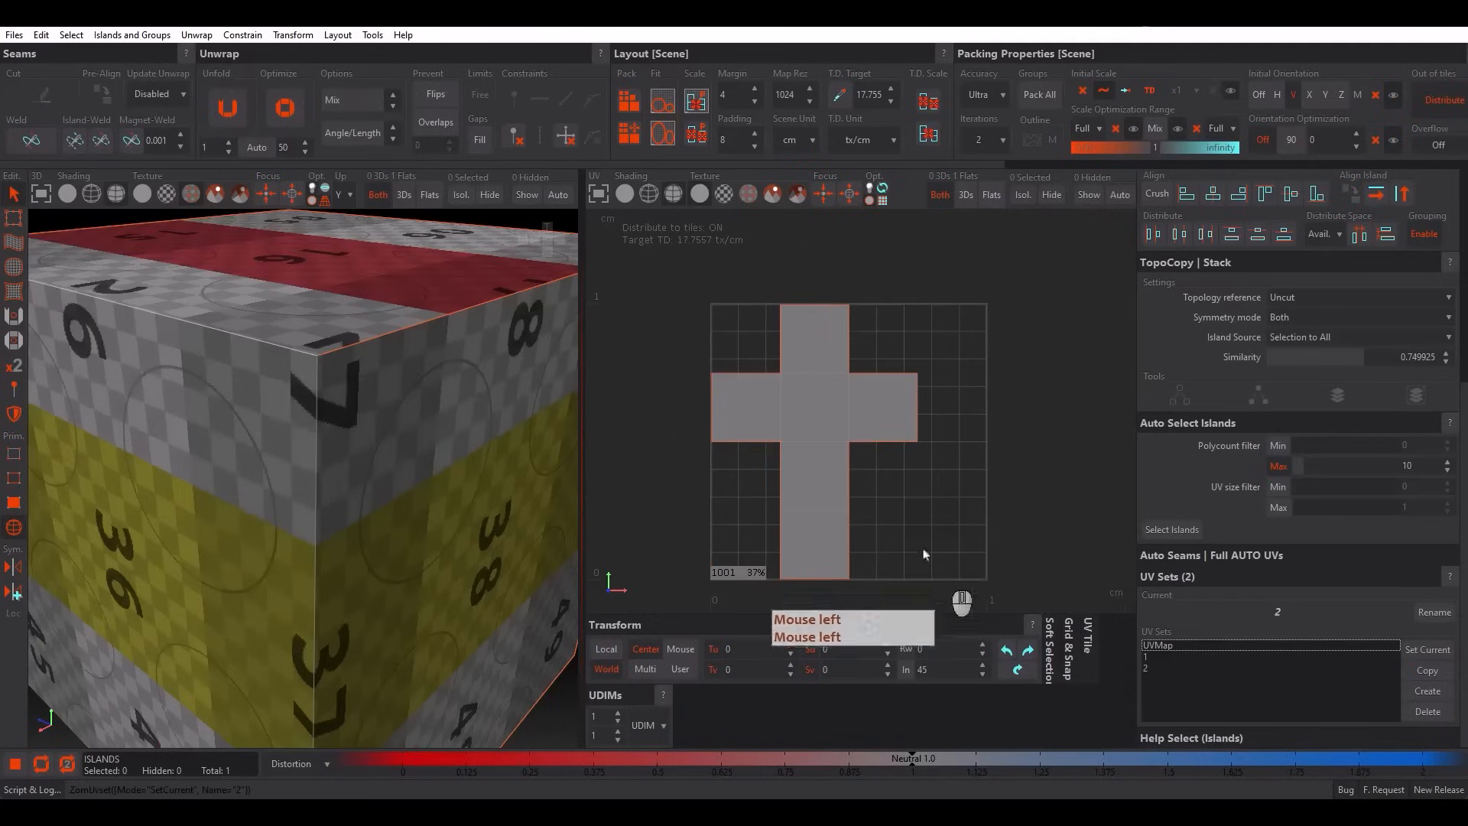
{"action": "right_click_drag", "start_coordinate": [378, 438], "coordinate": [365, 390], "text": "alt"}
{"action": "left_click_drag", "start_coordinate": [365, 390], "coordinate": [373, 397], "text": "alt"}
{"action": "right_click_drag", "start_coordinate": [373, 397], "coordinate": [357, 437], "text": "alt"}
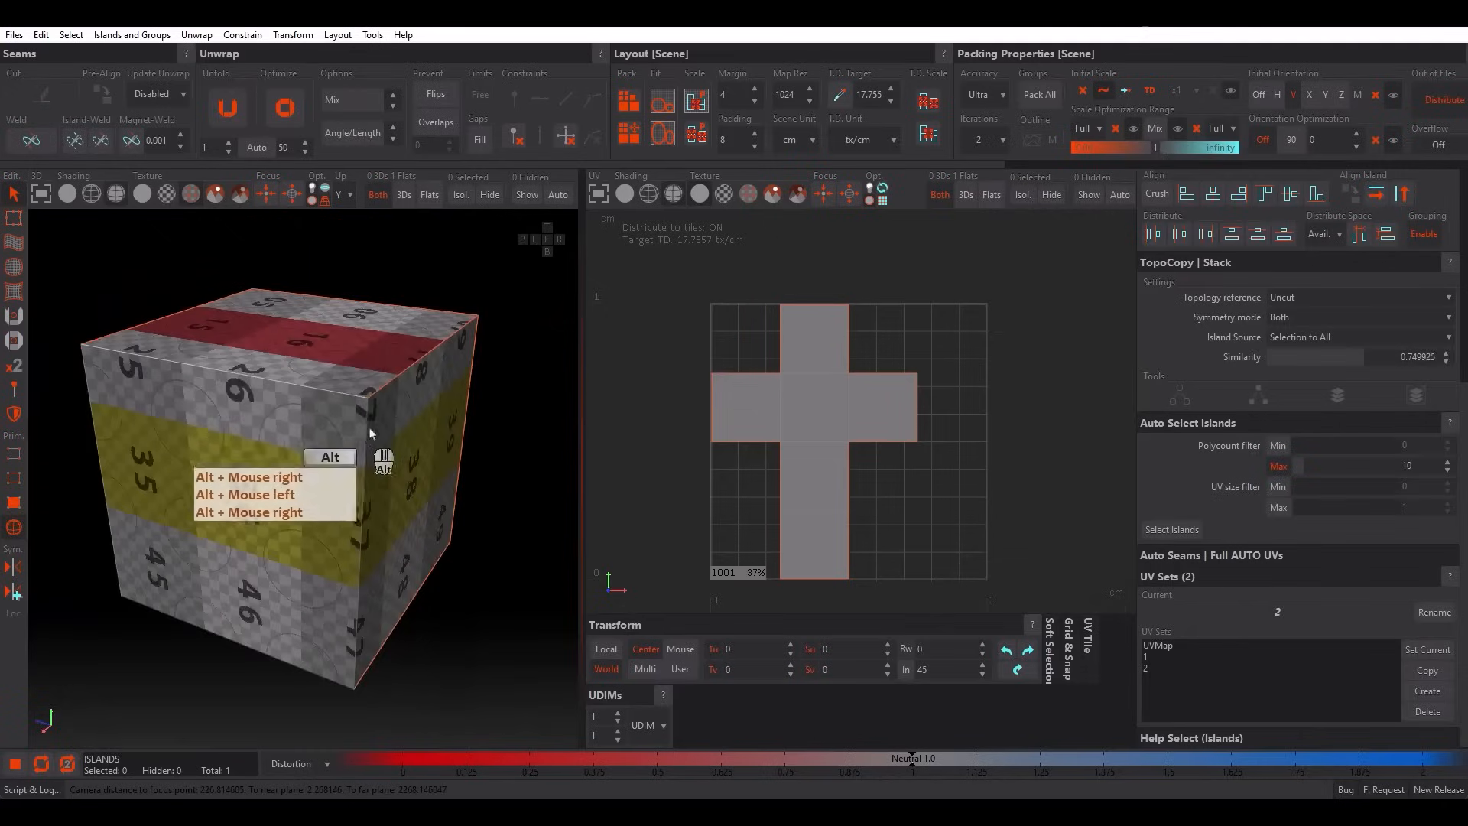
{"action": "middle_click_drag", "start_coordinate": [357, 437], "coordinate": [396, 401], "text": "alt"}
{"action": "left_click_drag", "start_coordinate": [396, 401], "coordinate": [463, 430], "text": "alt"}
{"action": "scroll", "coordinate": [247, 369], "scroll_direction": "up", "scroll_amount": 3}
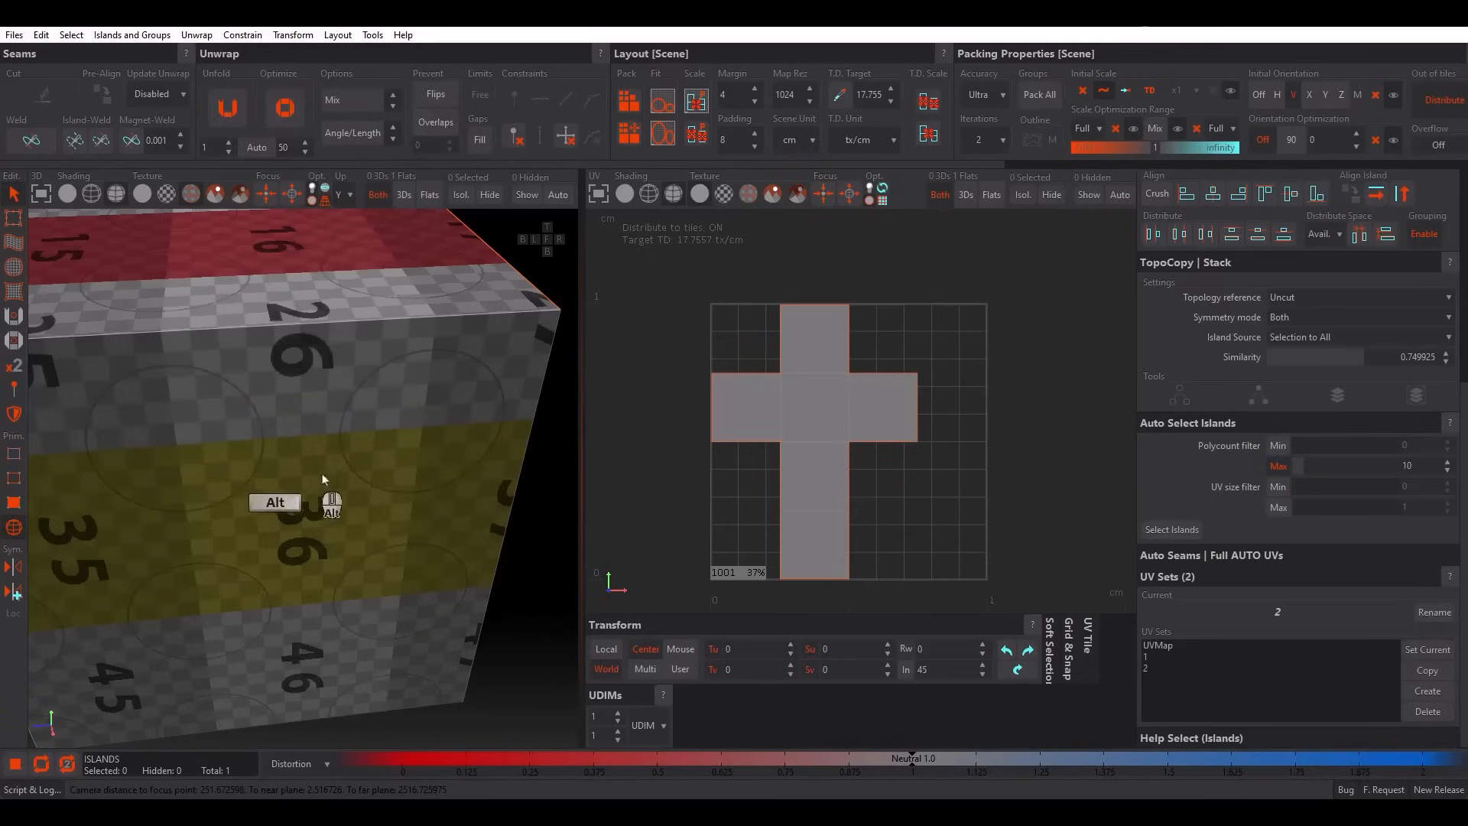
{"action": "middle_click_drag", "start_coordinate": [323, 474], "coordinate": [400, 455], "text": "alt"}
{"action": "left_click_drag", "start_coordinate": [400, 454], "coordinate": [476, 442], "text": "alt"}
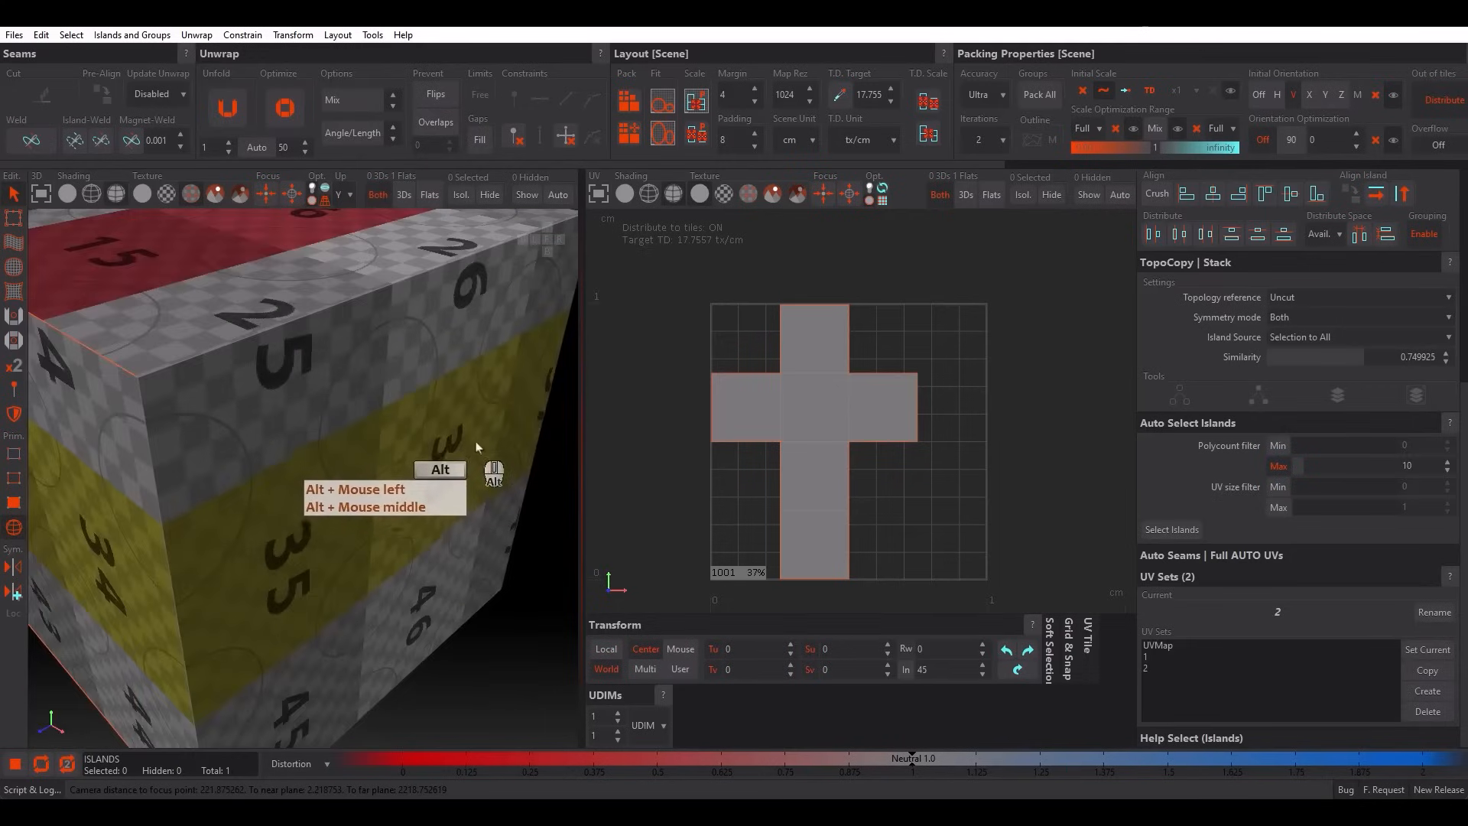
{"action": "scroll", "coordinate": [411, 457], "scroll_direction": "down", "scroll_amount": 2}
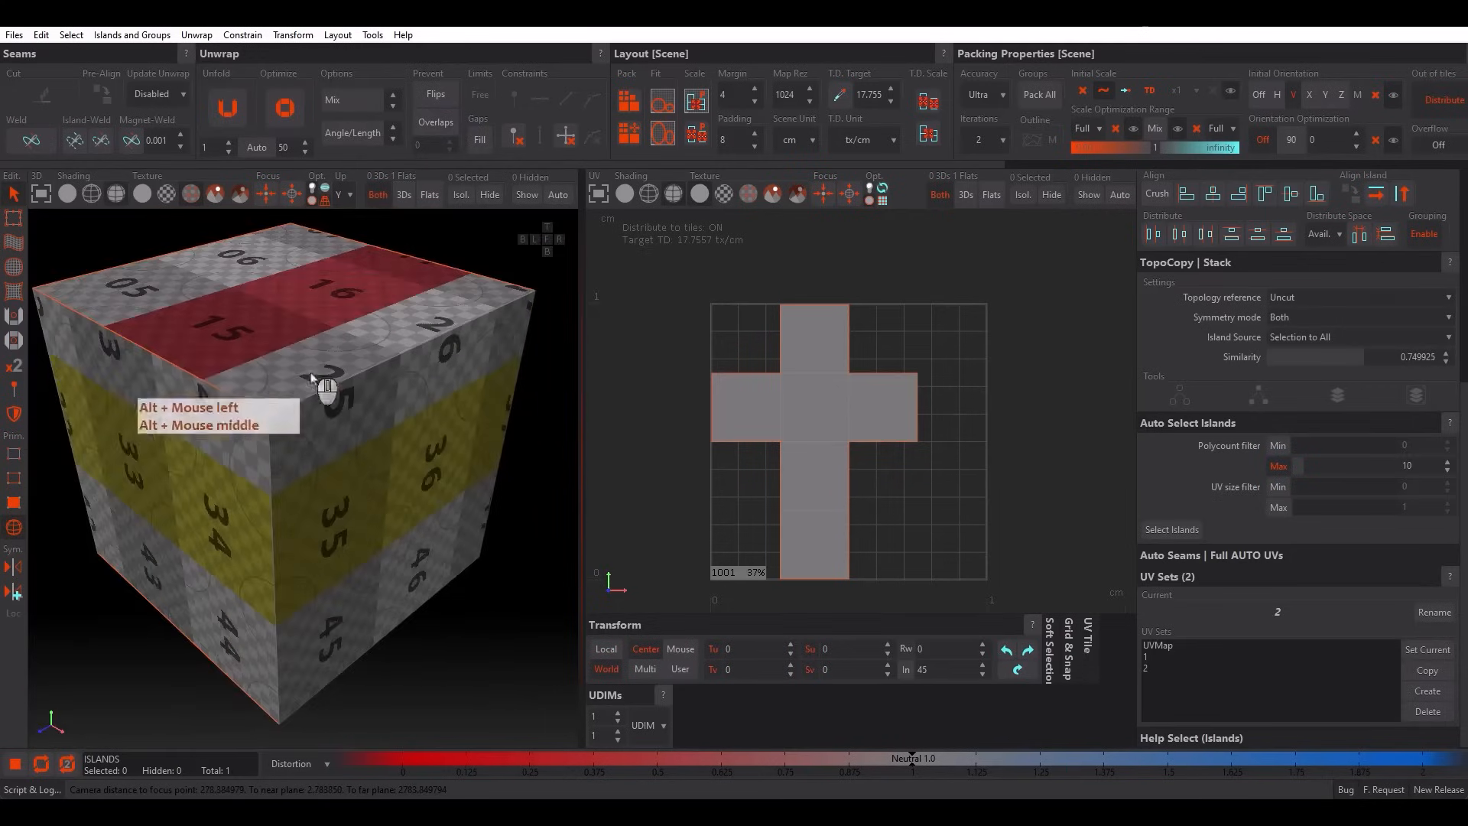
{"action": "left_click_drag", "start_coordinate": [302, 356], "coordinate": [239, 357], "text": "alt"}
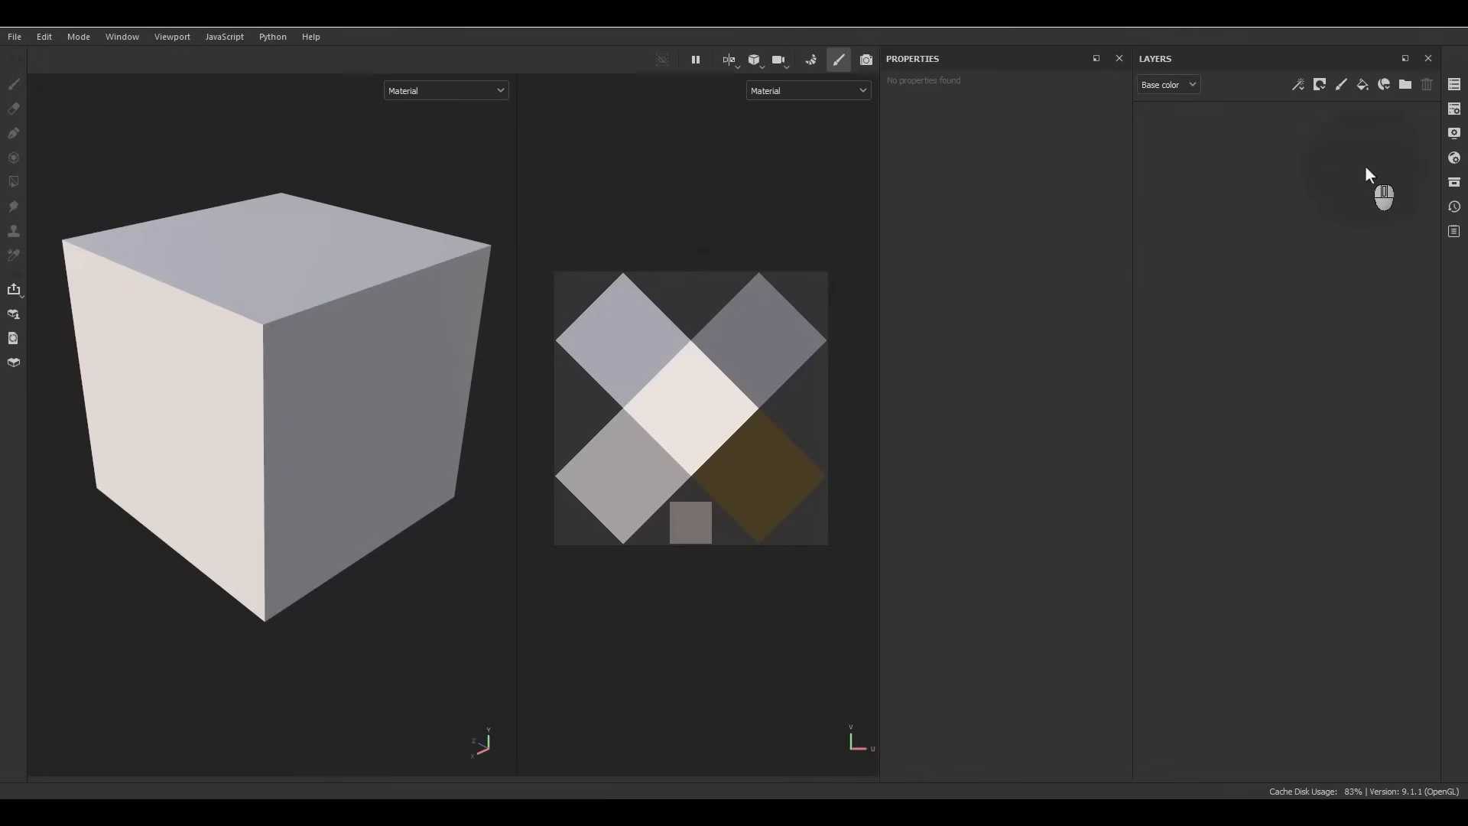
Add a fill layer and rename it Test.
{"action": "left_click", "coordinate": [1360, 93]}
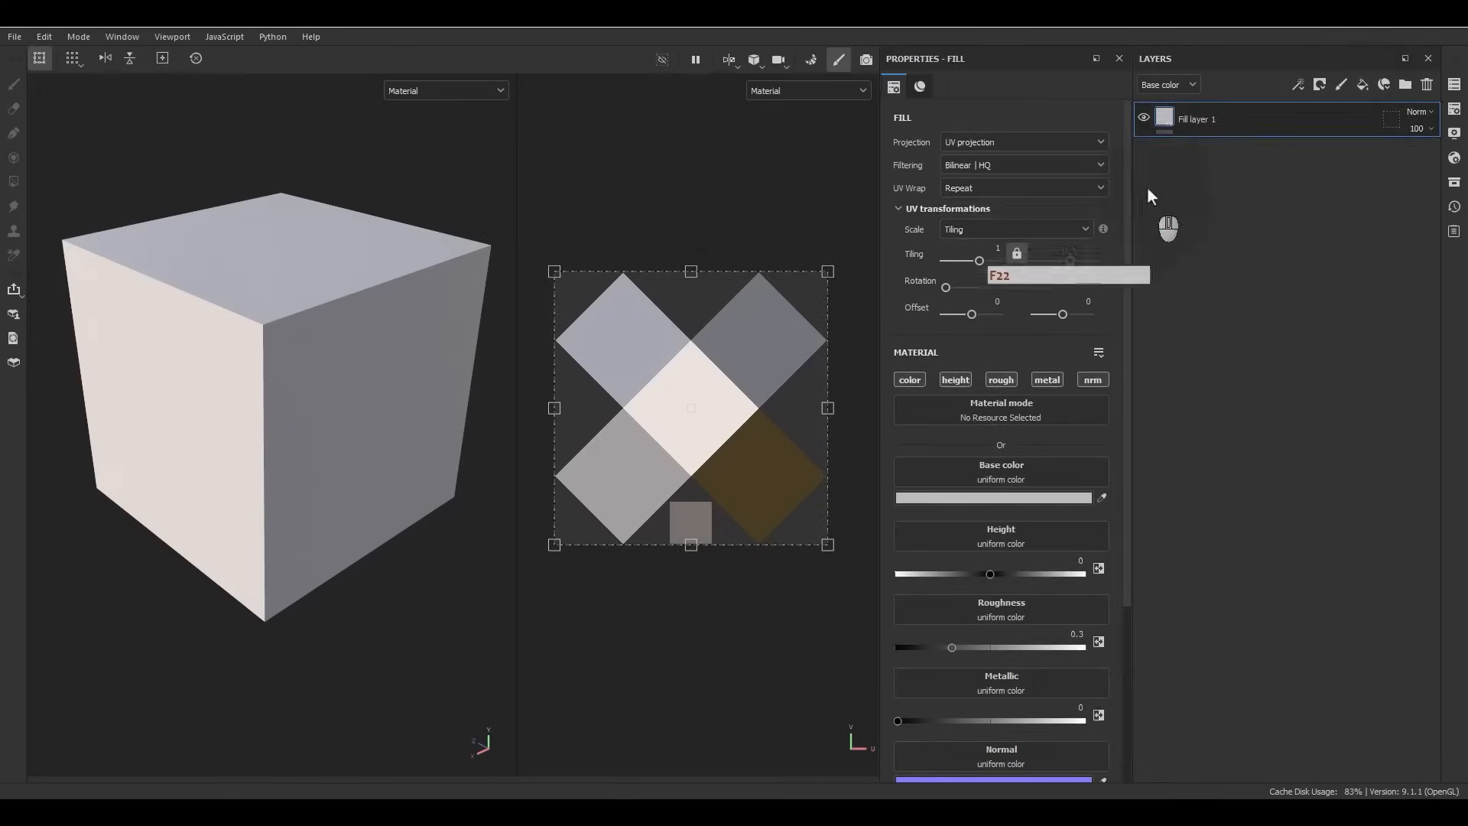
{"action": "double_click", "coordinate": [1190, 120]}
{"action": "type", "text": "Test"}
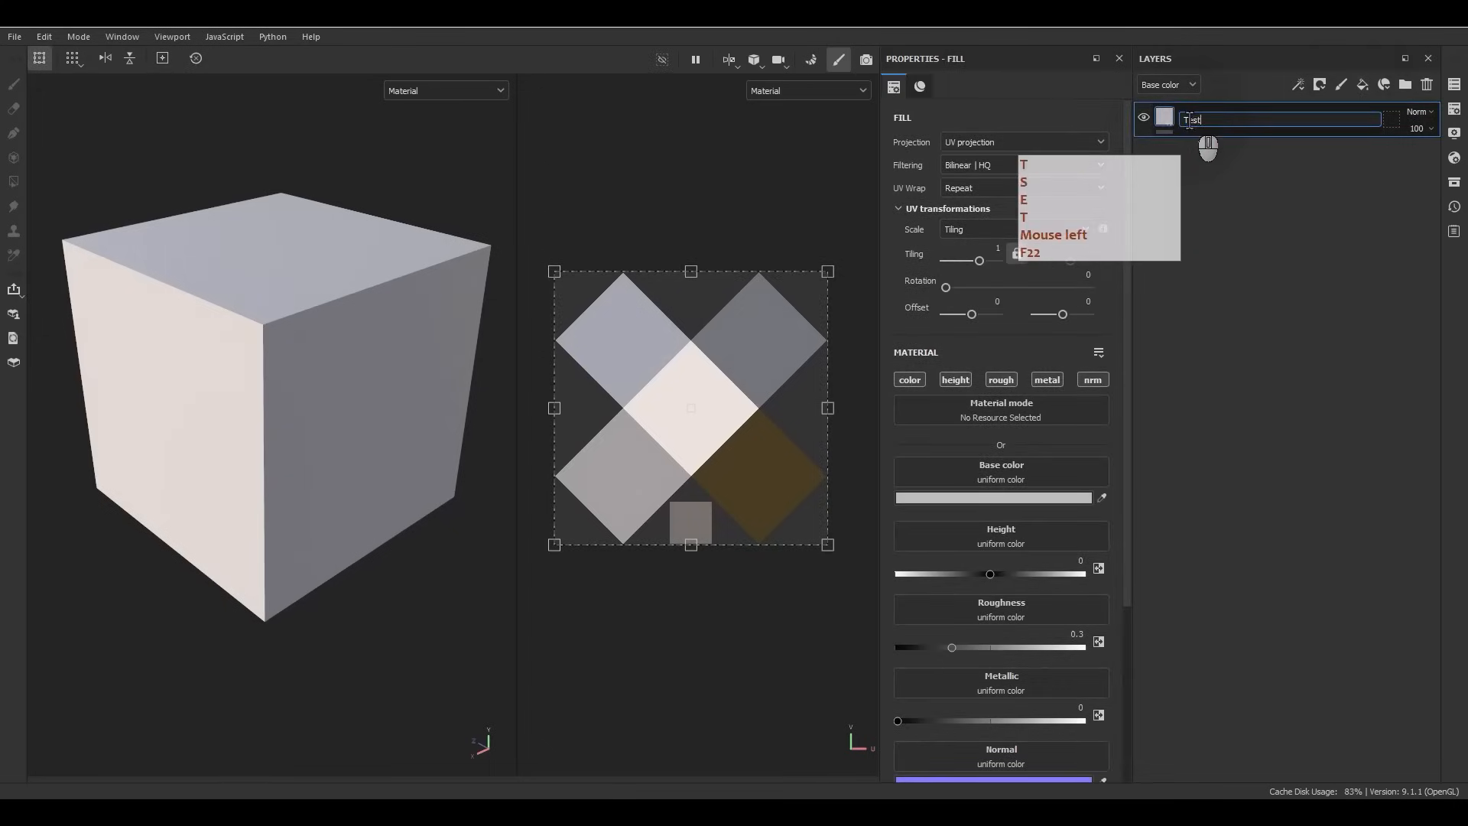
{"action": "key", "text": "Return"}
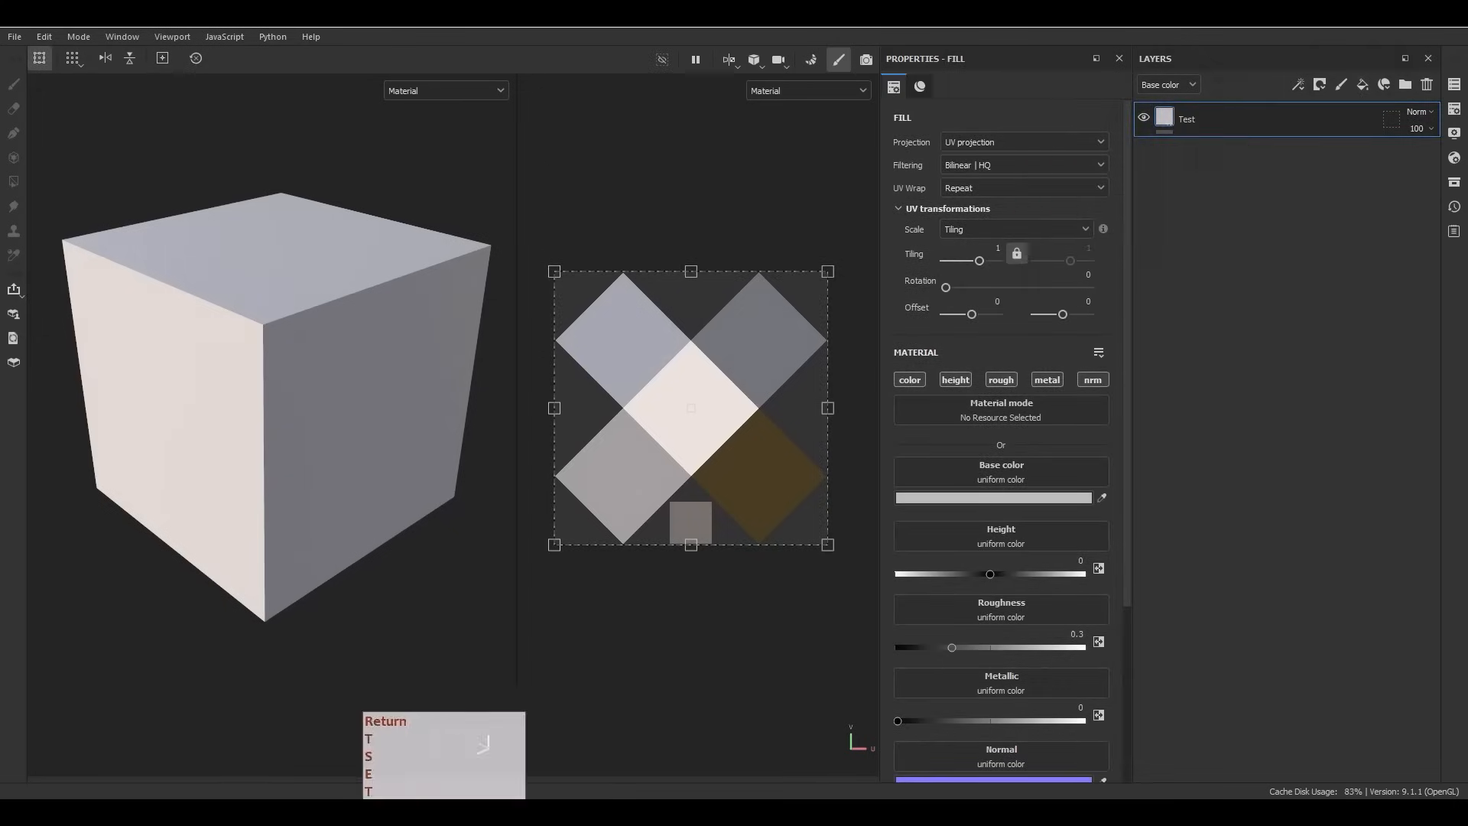
Assign the Fabric Circle Half Overlap texture to the fill's base color and set its tiling to 5.
{"action": "left_click", "coordinate": [994, 471]}
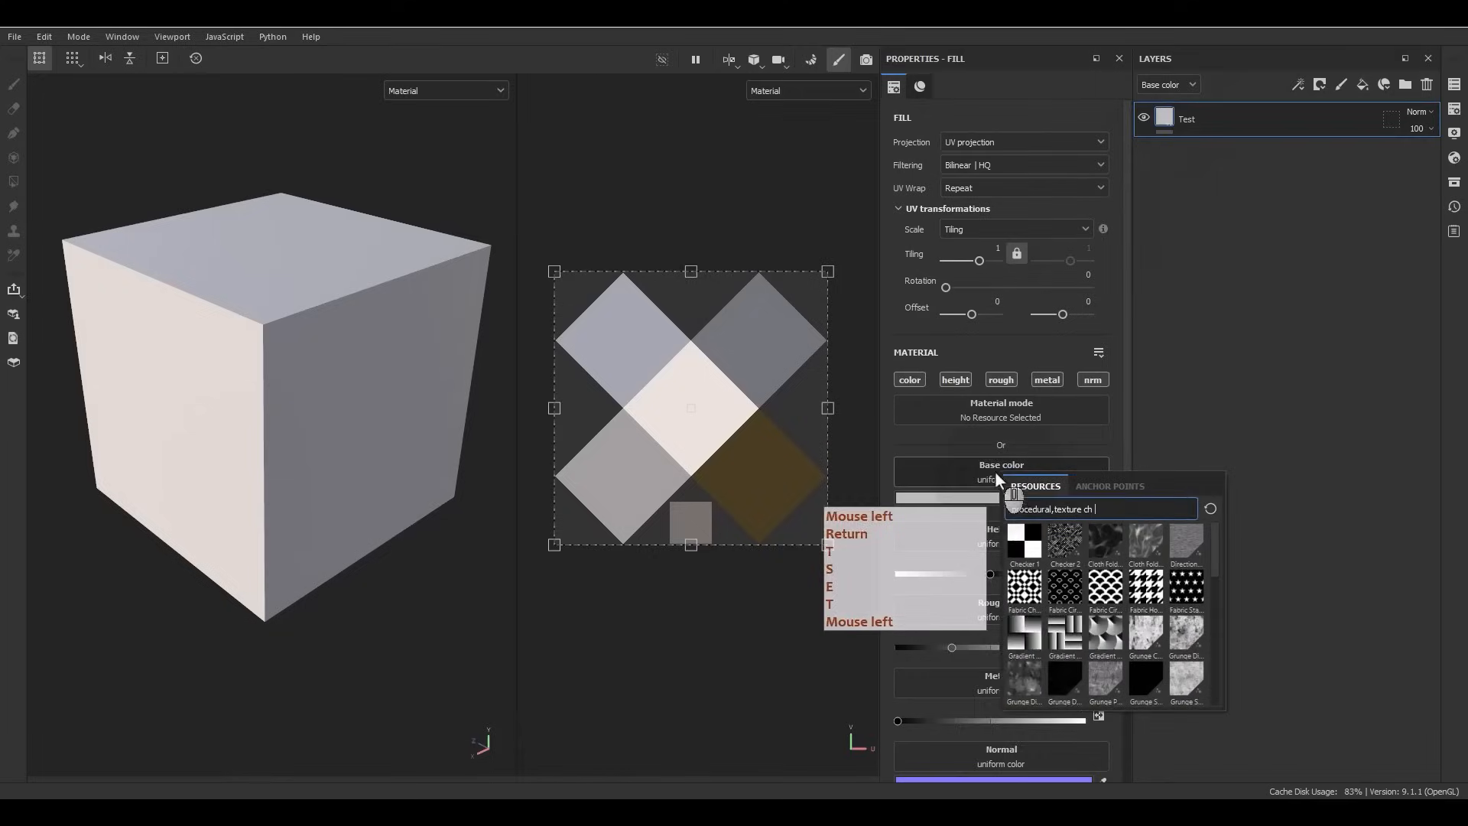
{"action": "left_click", "coordinate": [1107, 602]}
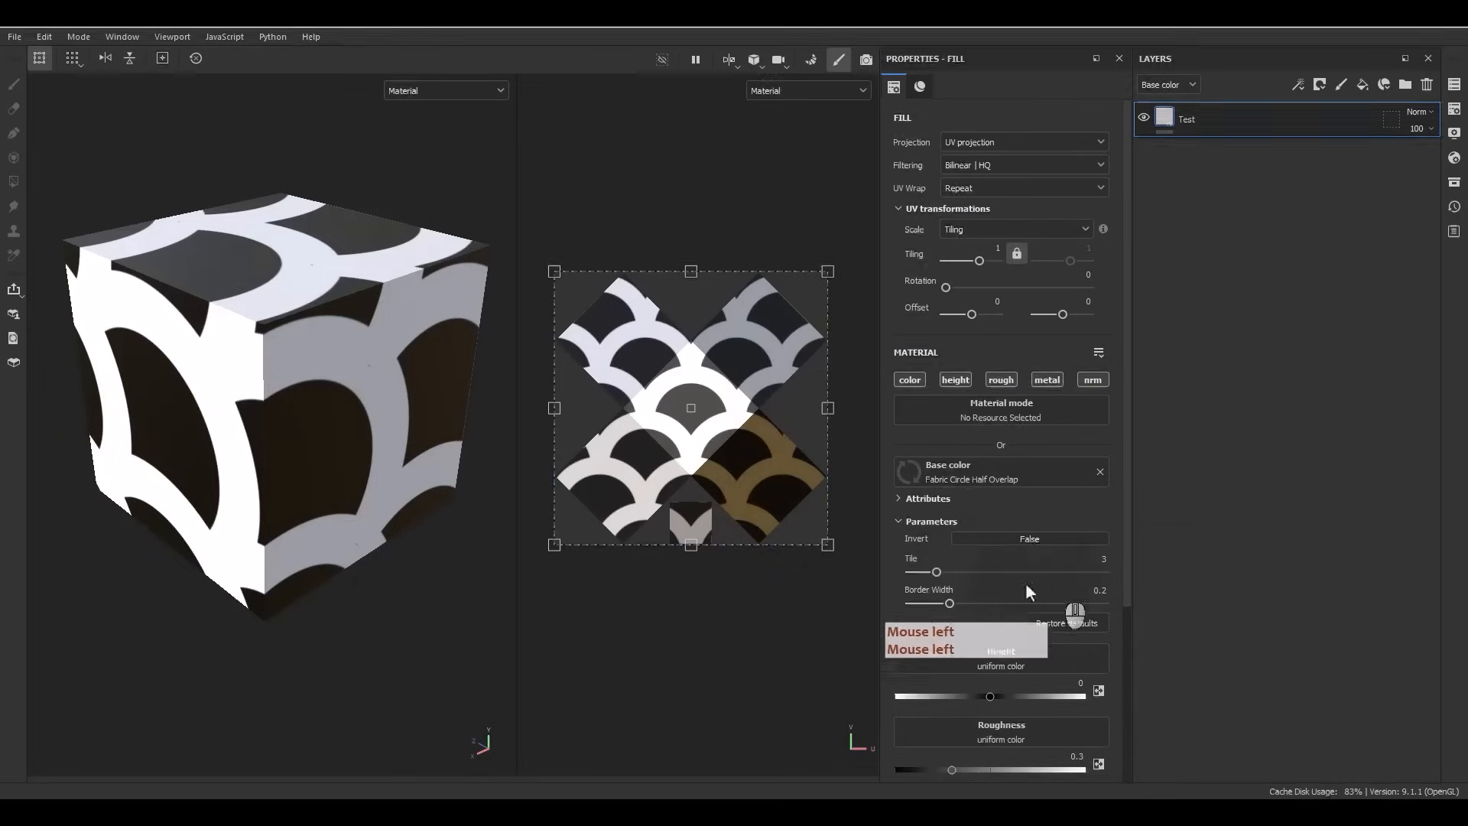
{"action": "left_click", "coordinate": [996, 247]}
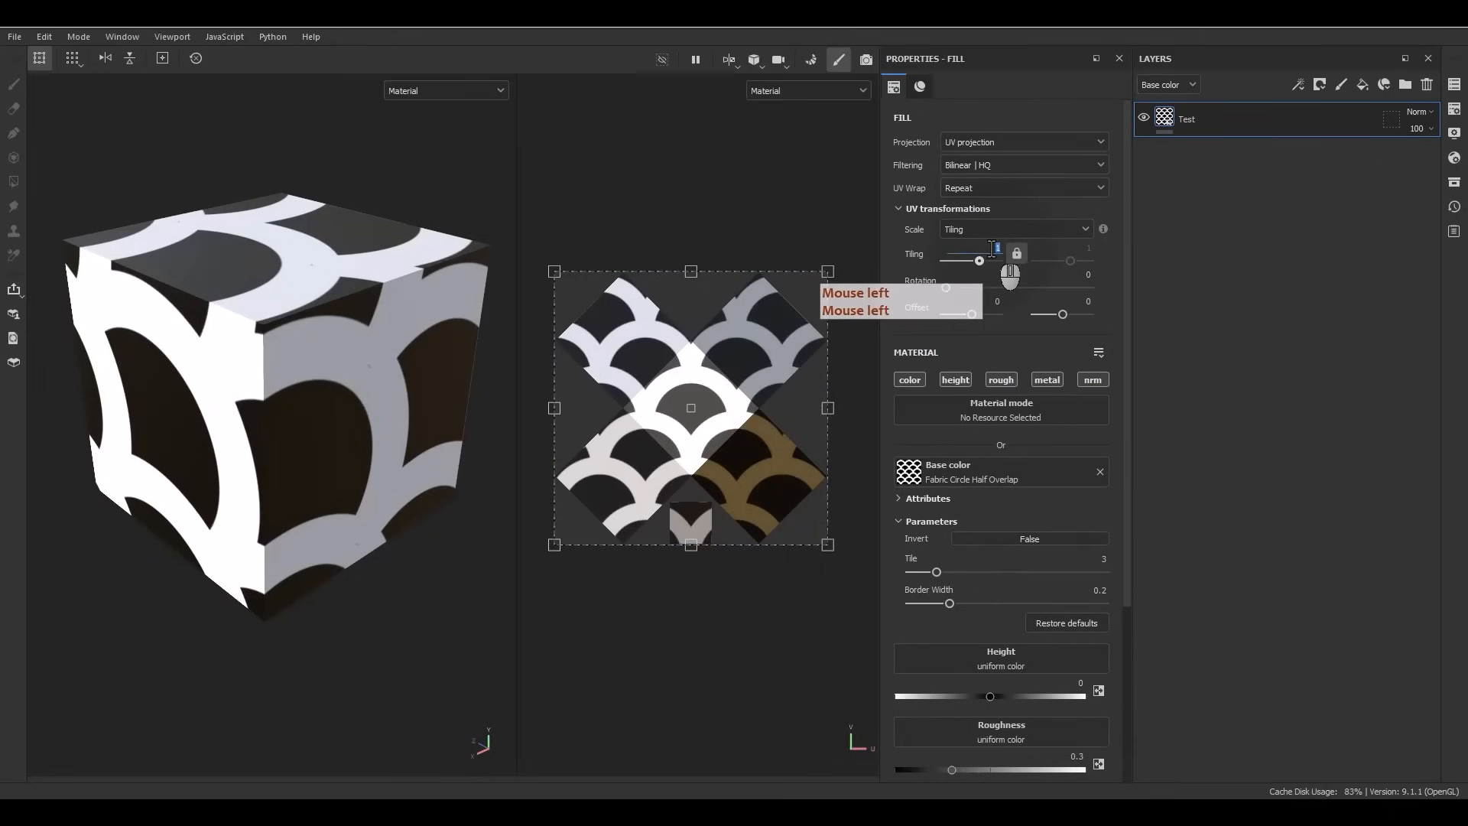
{"action": "type", "text": "5"}
{"action": "key", "text": "Return"}
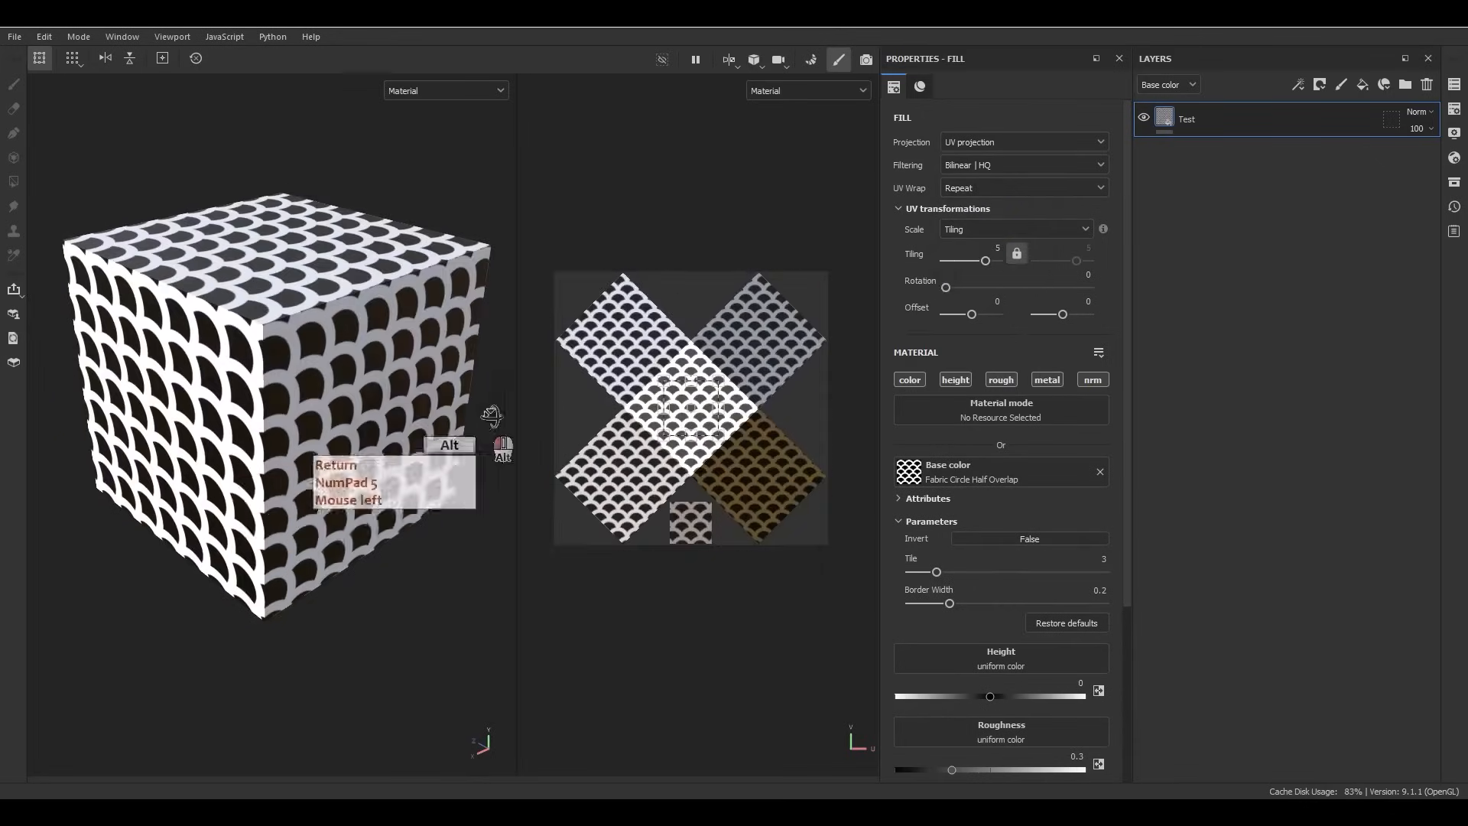
Examine the pattern around the cube, switch the fill to Tri-planar projection, and inspect the new mapping.
{"action": "left_click_drag", "start_coordinate": [485, 420], "coordinate": [363, 447], "text": "alt"}
{"action": "middle_click_drag", "start_coordinate": [361, 442], "coordinate": [281, 445], "text": "alt"}
{"action": "left_click_drag", "start_coordinate": [281, 445], "coordinate": [197, 439], "text": "alt"}
{"action": "middle_click_drag", "start_coordinate": [306, 425], "coordinate": [263, 433], "text": "alt"}
{"action": "left_click_drag", "start_coordinate": [231, 424], "coordinate": [288, 472], "text": "alt"}
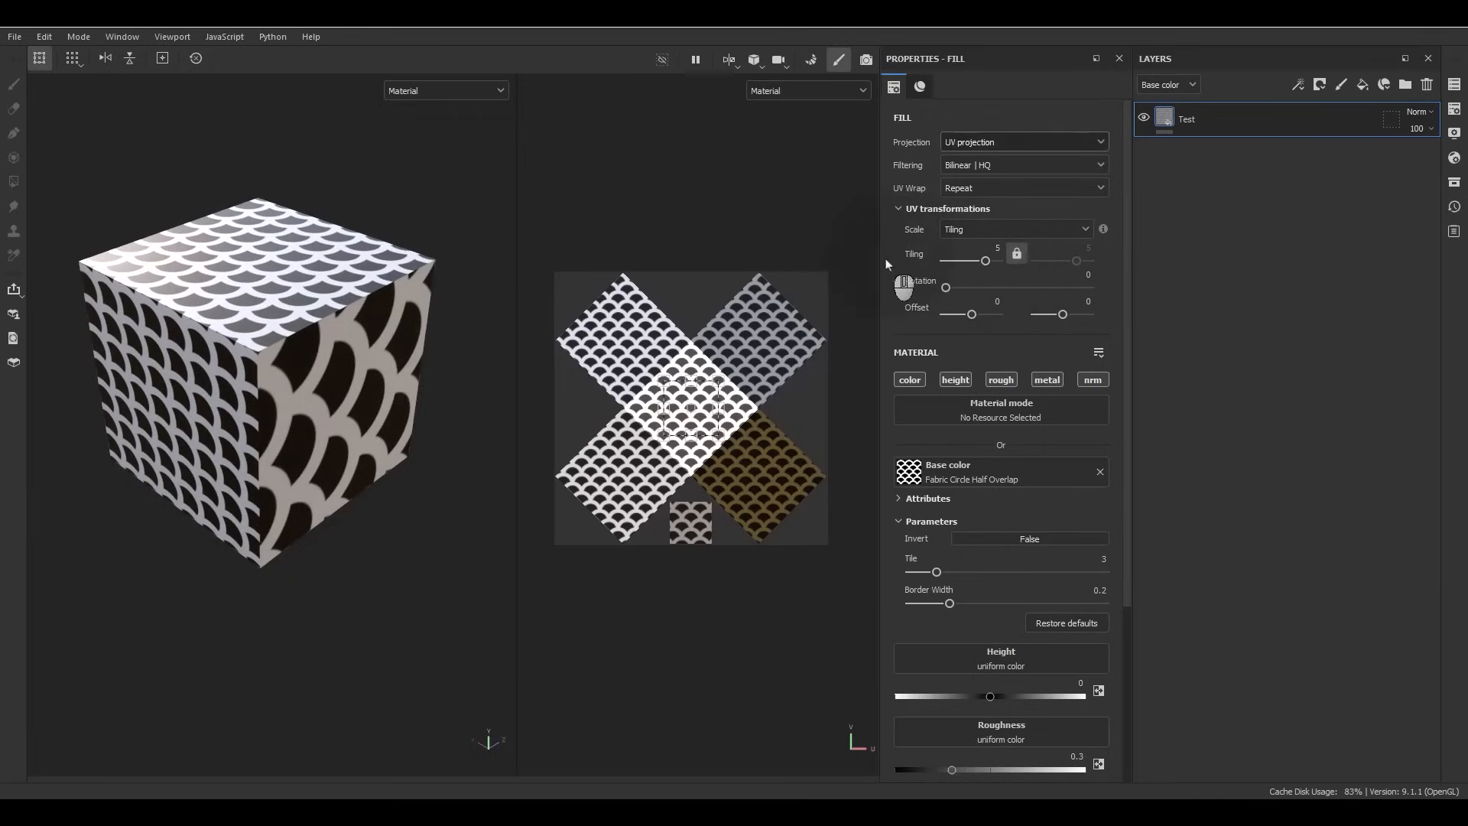
{"action": "left_click", "coordinate": [968, 145]}
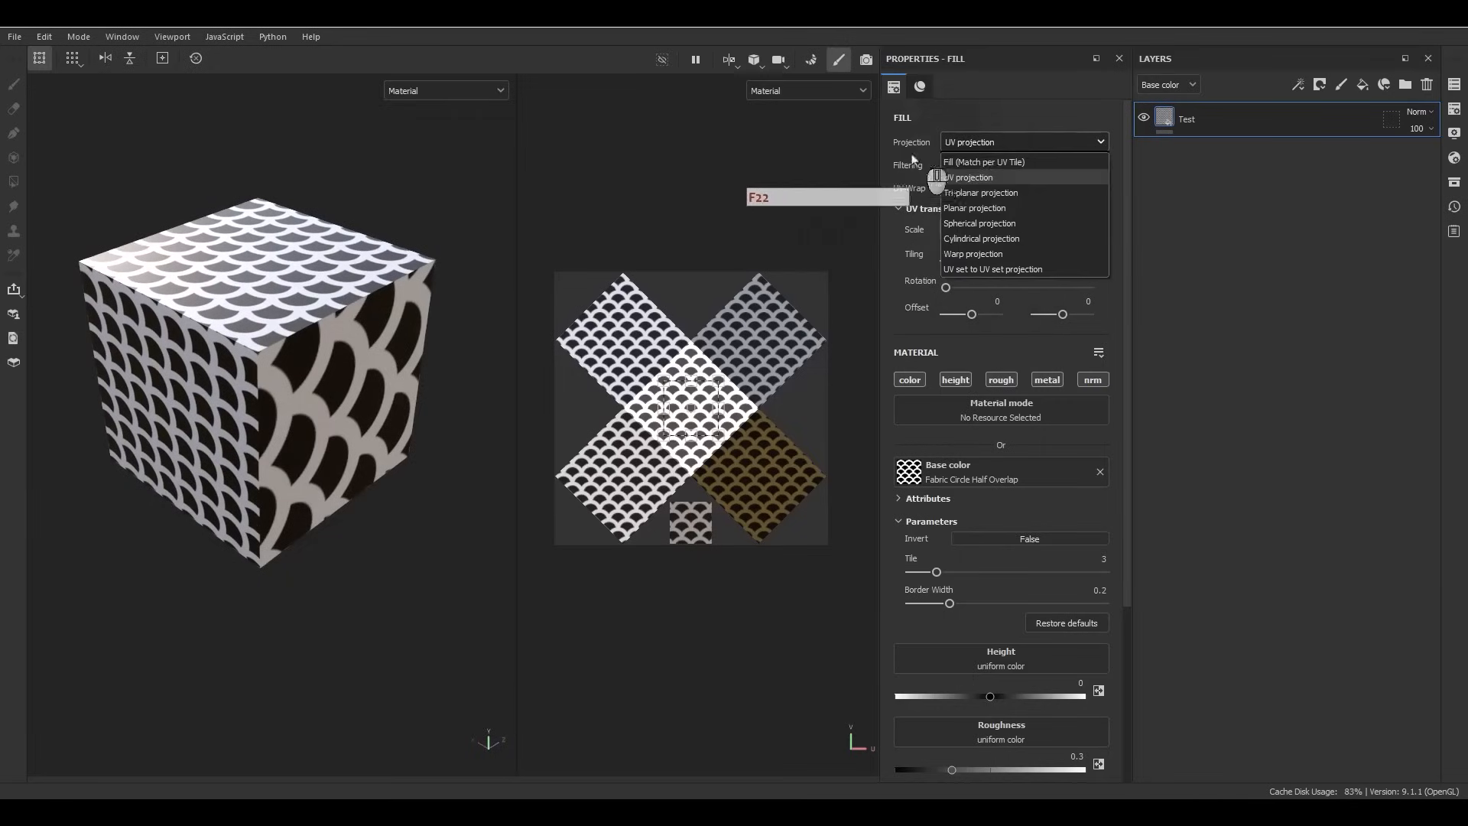
{"action": "left_click", "coordinate": [979, 193]}
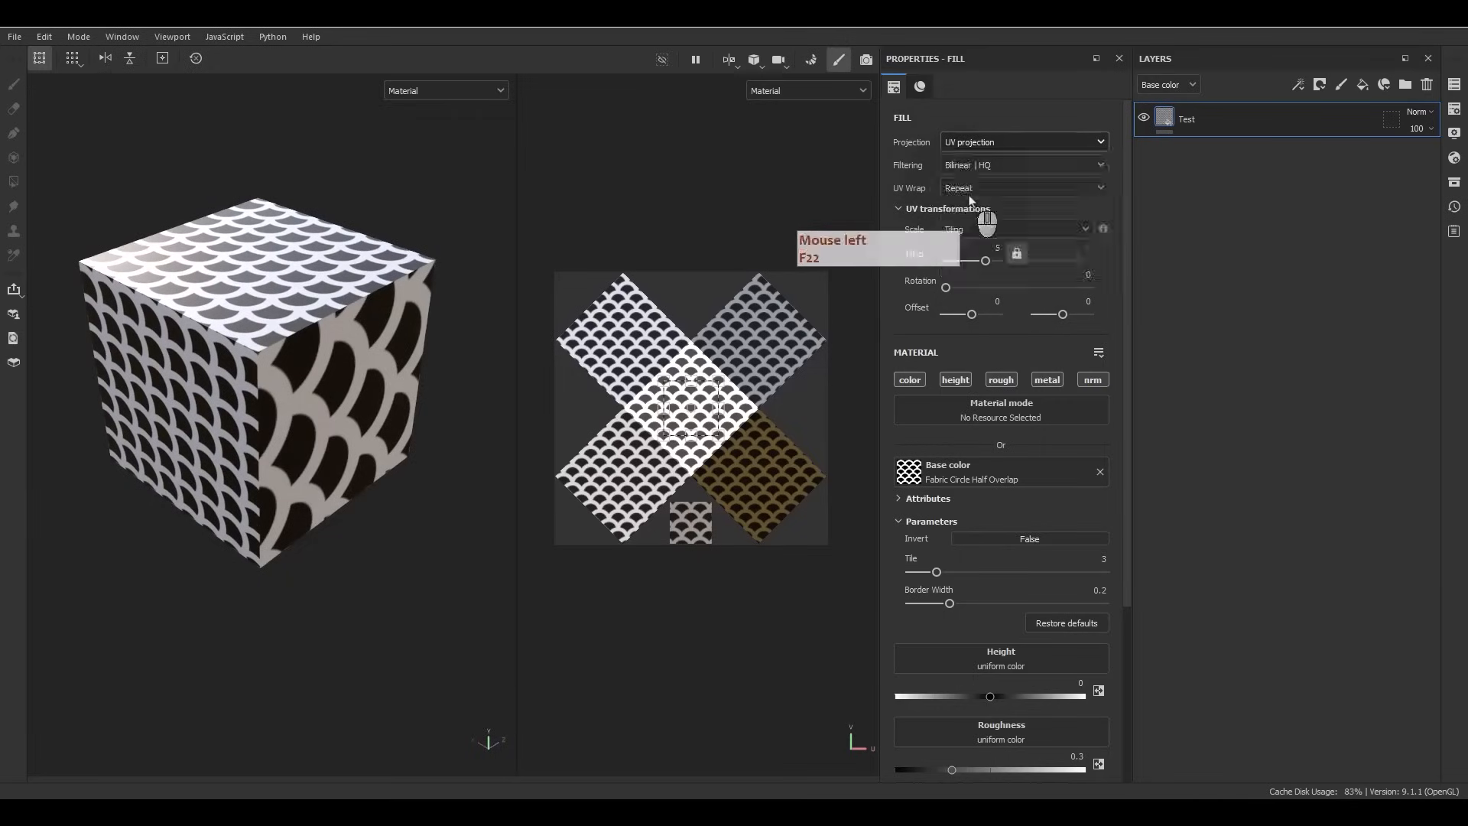
{"action": "scroll", "coordinate": [286, 428], "scroll_direction": "up", "scroll_amount": 3}
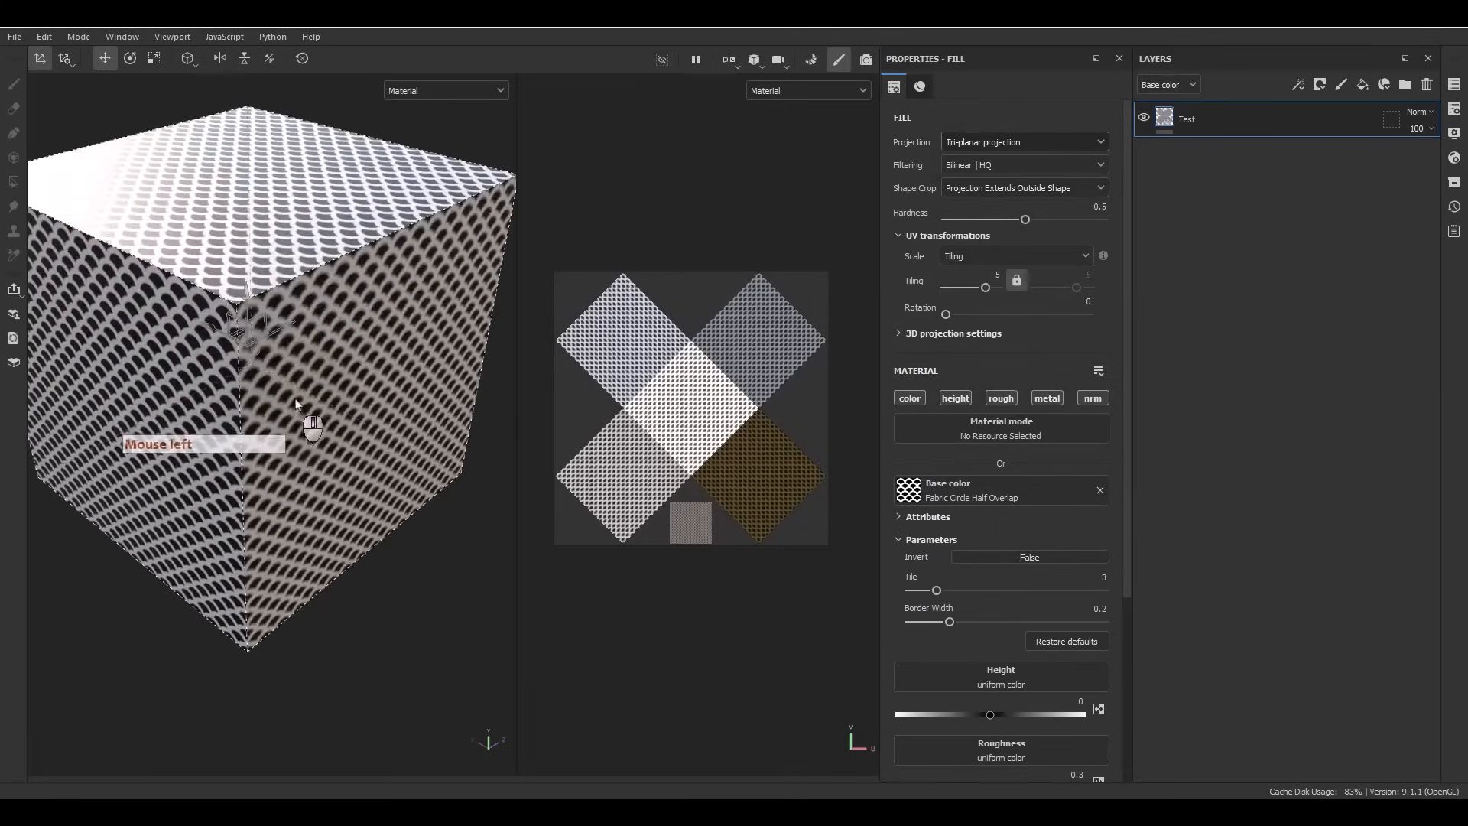
{"action": "right_click_drag", "start_coordinate": [322, 430], "coordinate": [231, 325], "text": "alt"}
{"action": "left_click_drag", "start_coordinate": [231, 325], "coordinate": [377, 321], "text": "alt"}
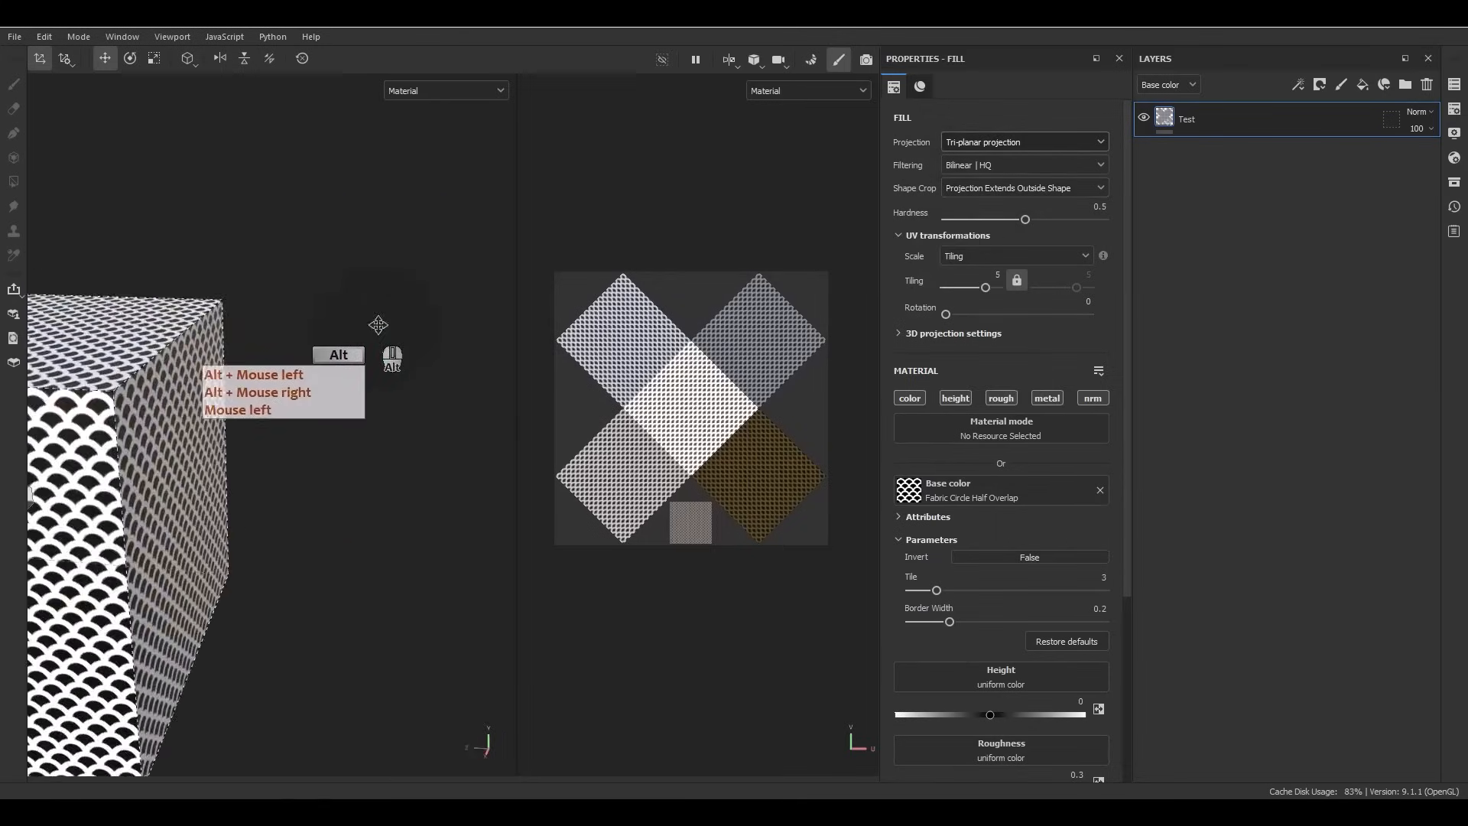
{"action": "middle_click_drag", "start_coordinate": [378, 321], "coordinate": [545, 245], "text": "alt"}
{"action": "left_click_drag", "start_coordinate": [544, 244], "coordinate": [390, 320], "text": "alt"}
{"action": "right_click_drag", "start_coordinate": [390, 320], "coordinate": [390, 309], "text": "alt"}
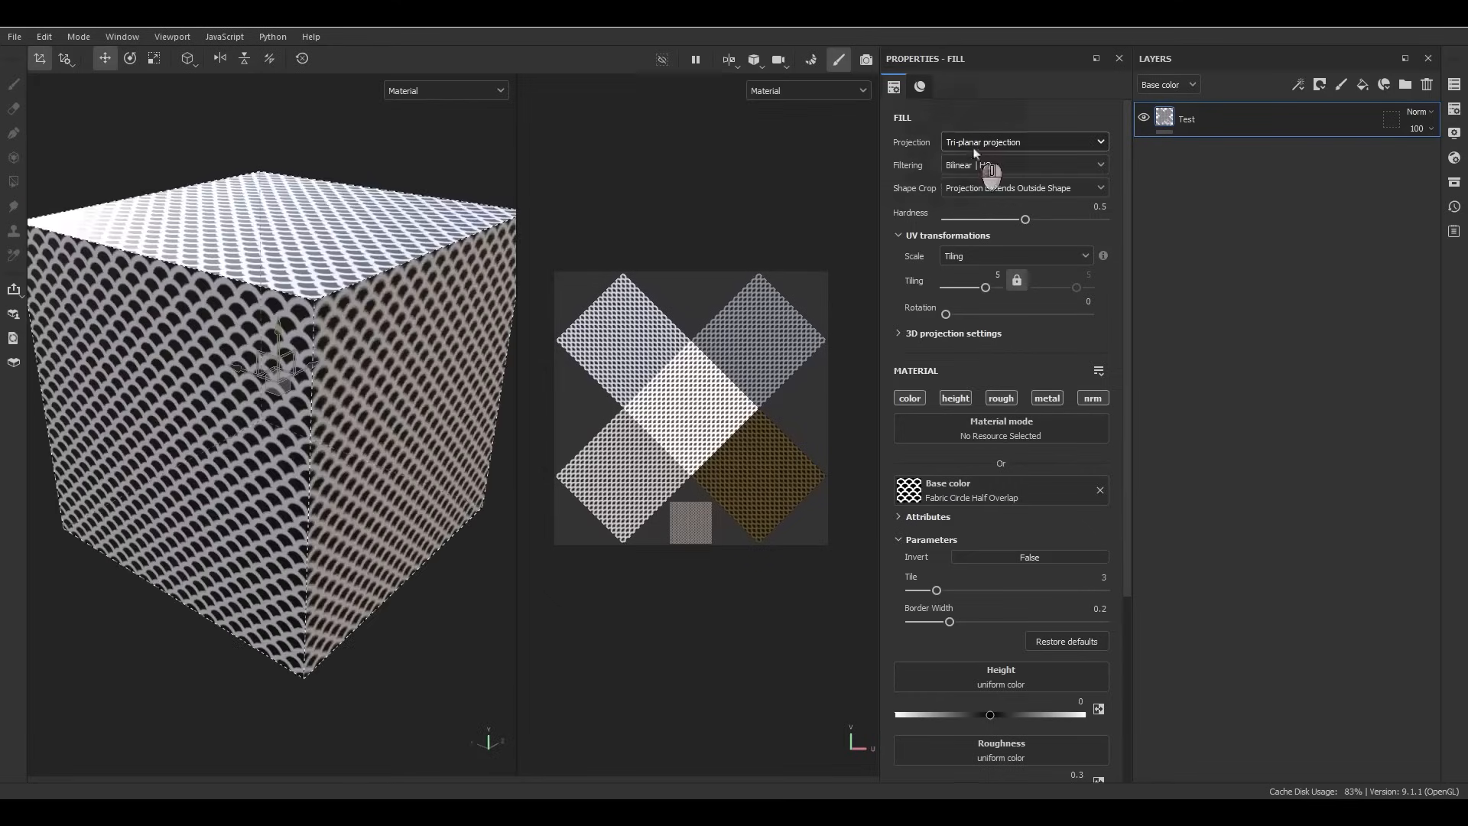
Switch the Test fill to UV set to UV set projection with UV set 0 as the source.
{"action": "left_click", "coordinate": [975, 145]}
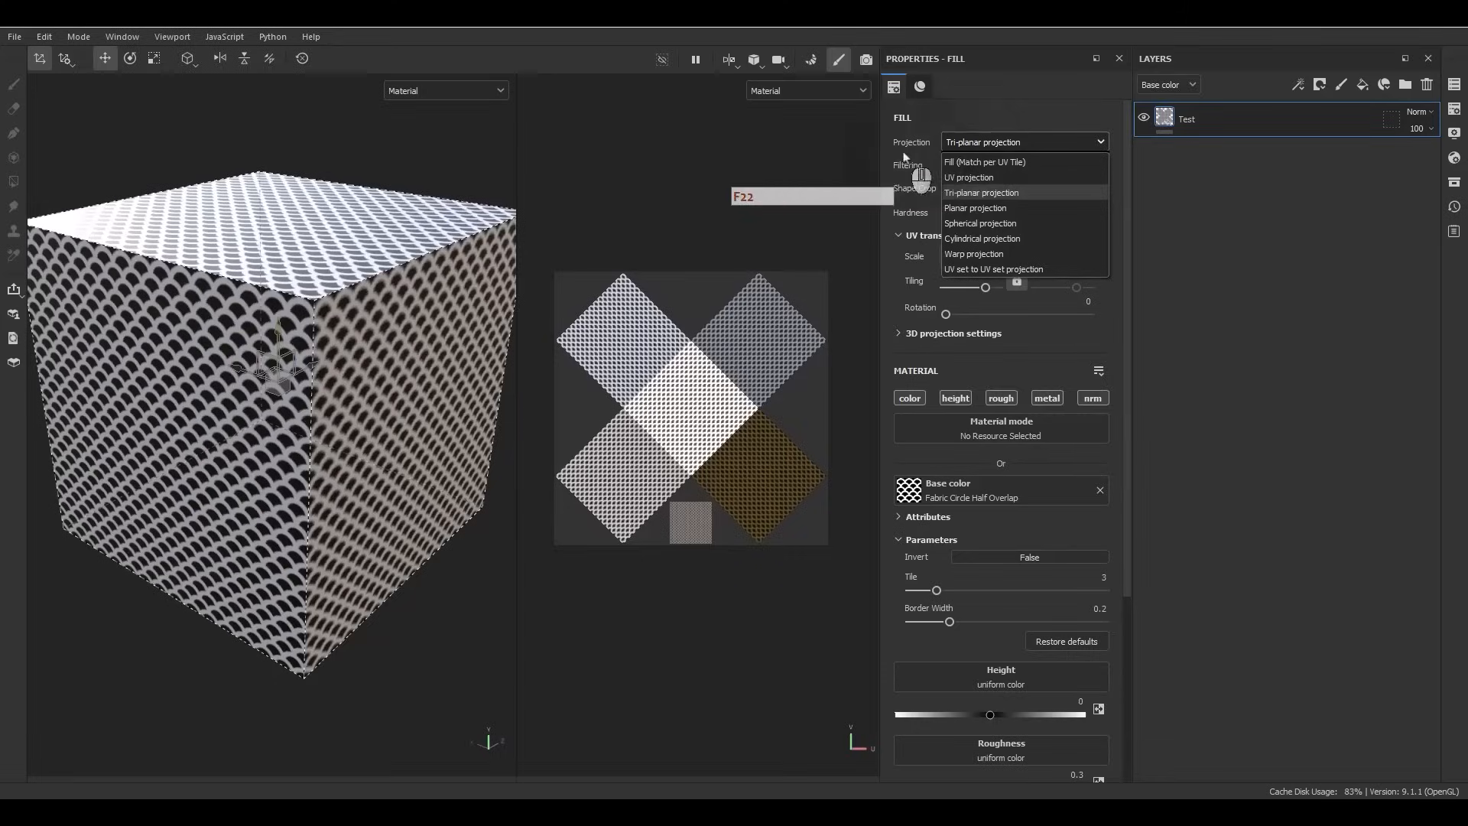
{"action": "left_click", "coordinate": [968, 270]}
{"action": "left_click", "coordinate": [976, 167]}
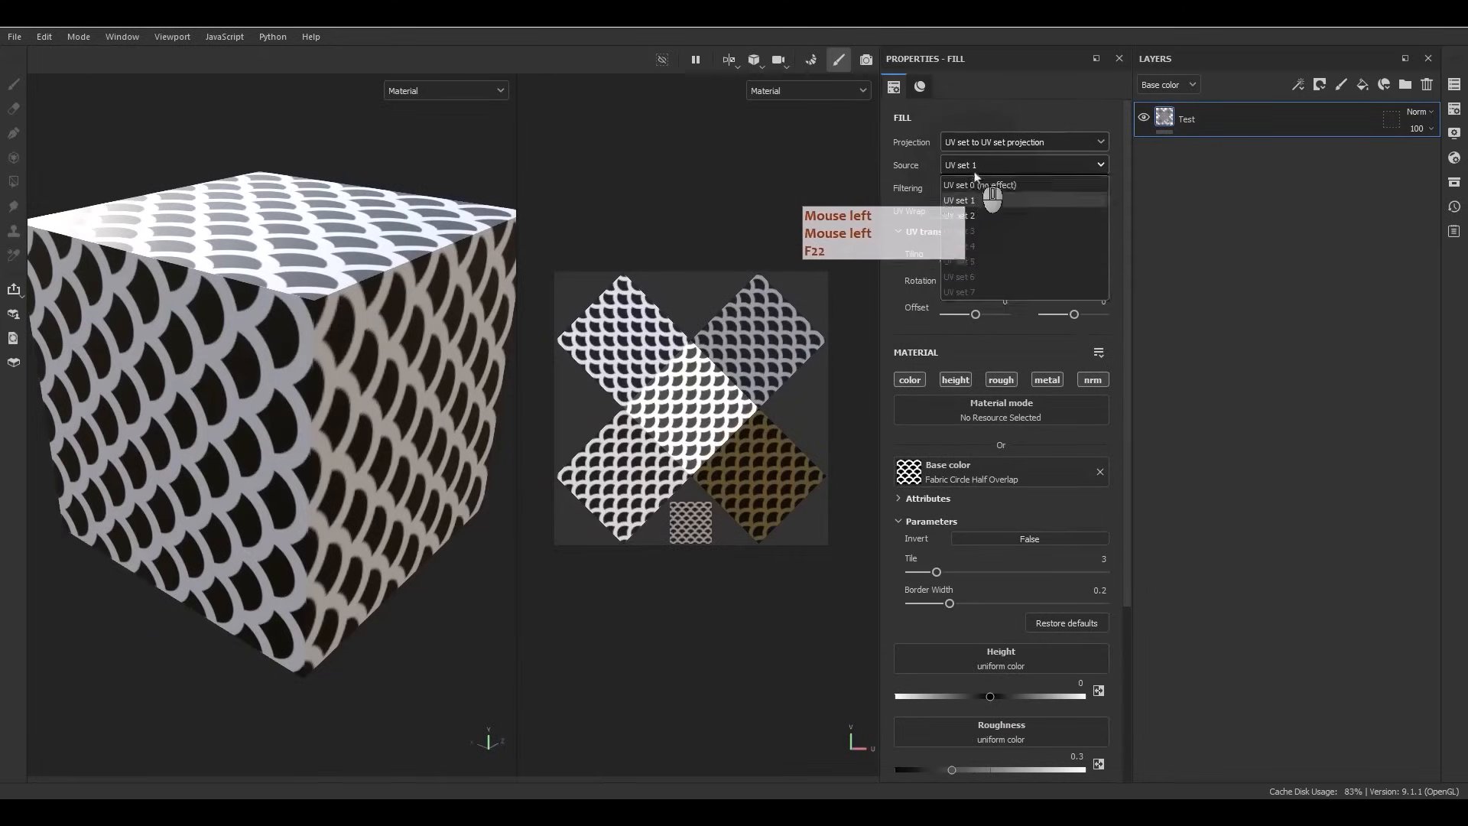
{"action": "left_click", "coordinate": [975, 185]}
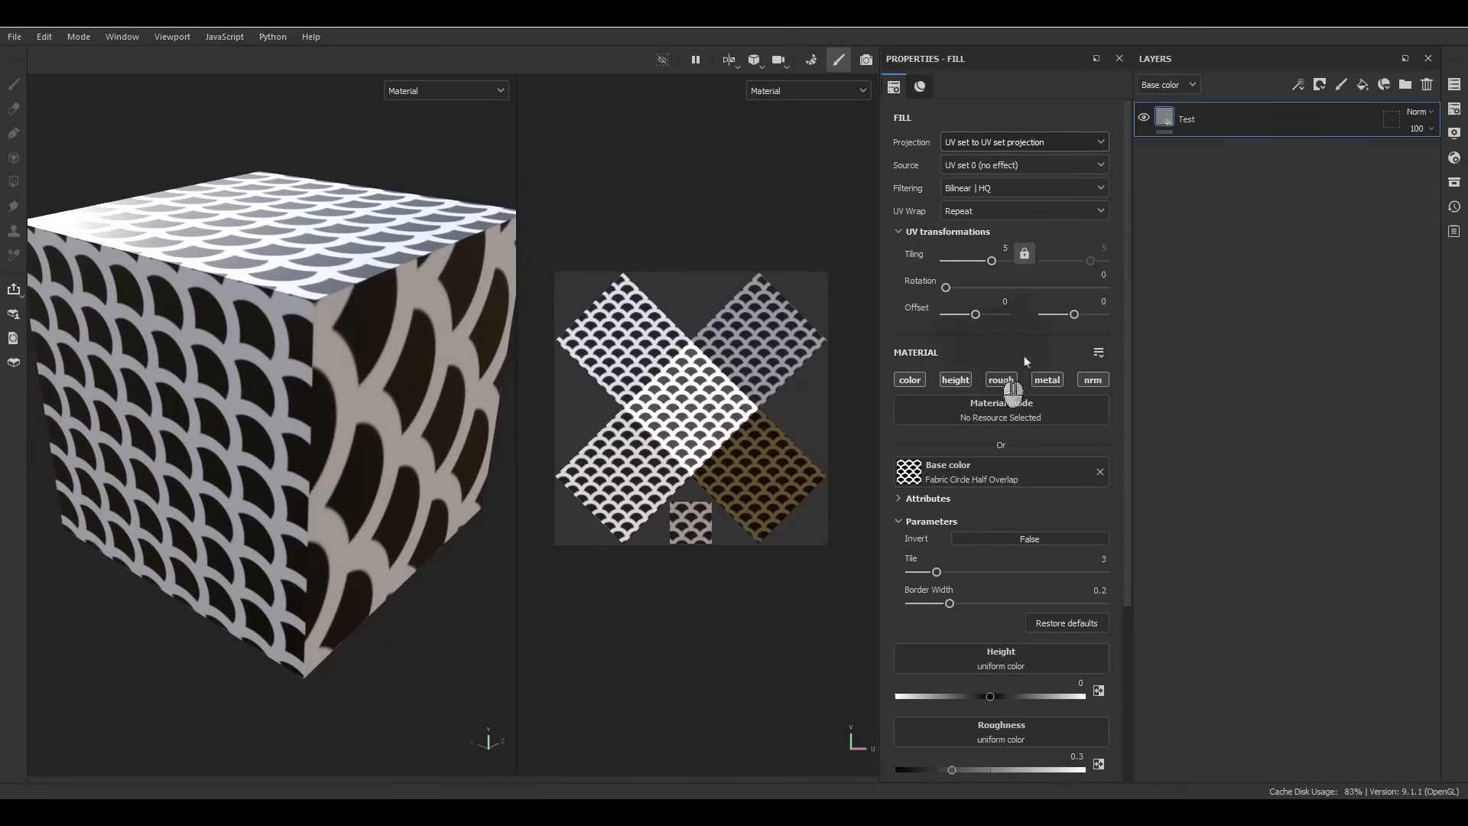
Set the projection source to UV set 1 and examine the pattern around the cube's faces and edges.
{"action": "left_click", "coordinate": [970, 165]}
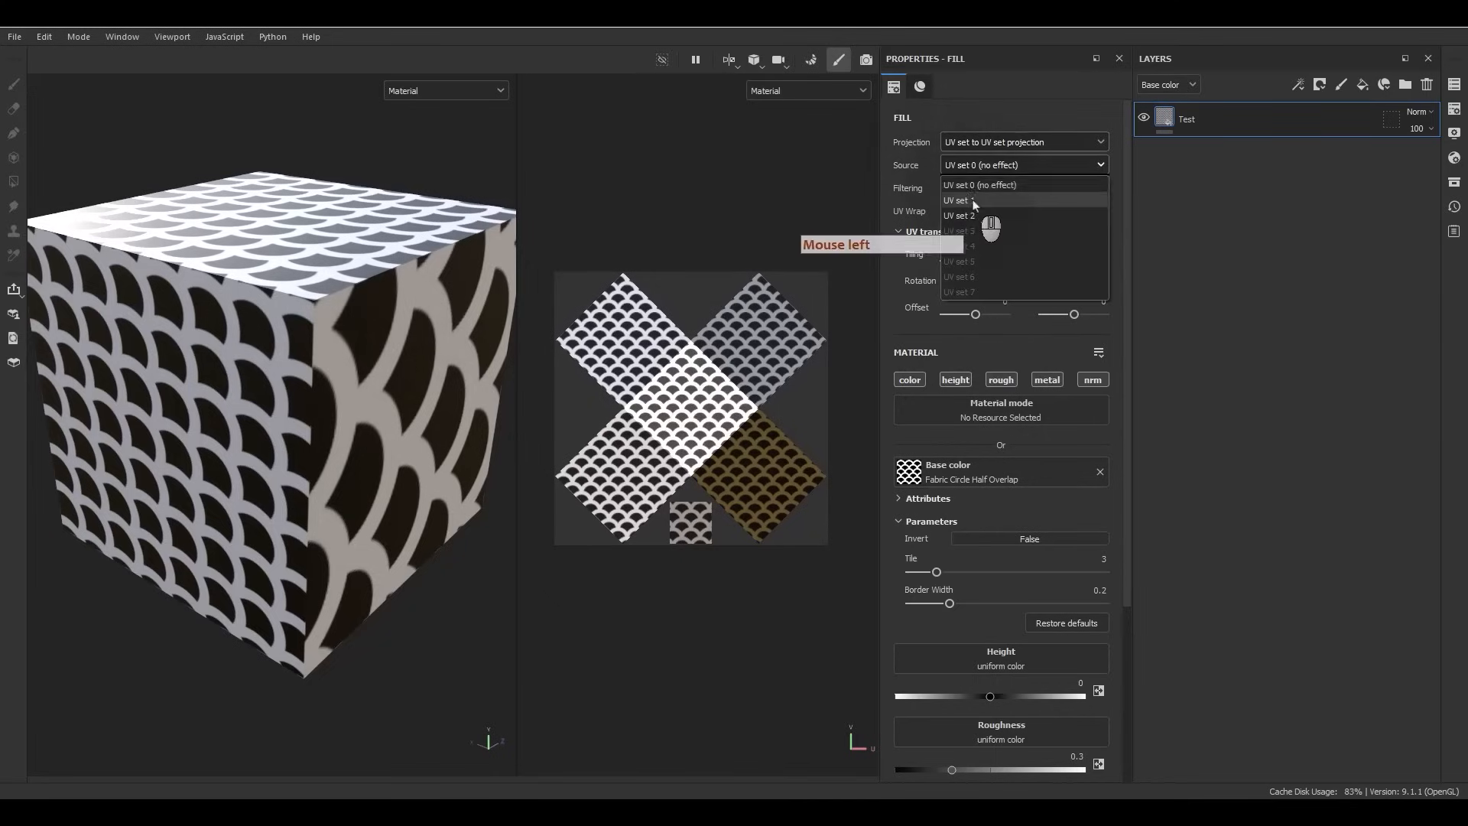
{"action": "left_click", "coordinate": [972, 202]}
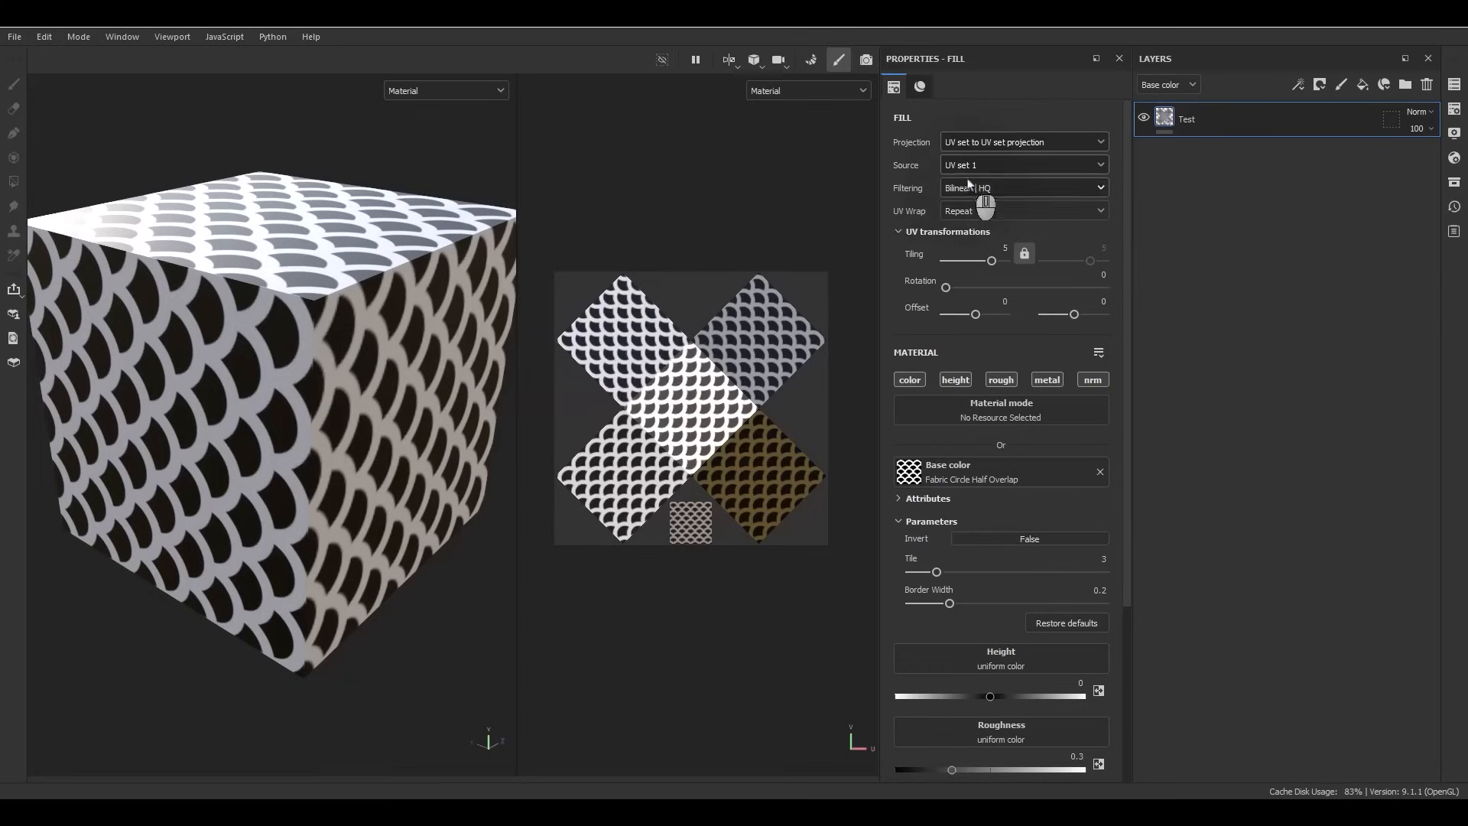
{"action": "middle_click_drag", "start_coordinate": [309, 413], "coordinate": [329, 469], "text": "alt"}
{"action": "left_click_drag", "start_coordinate": [329, 470], "coordinate": [604, 497], "text": "alt"}
{"action": "middle_click_drag", "start_coordinate": [604, 497], "coordinate": [732, 377], "text": "alt"}
{"action": "left_click_drag", "start_coordinate": [503, 424], "coordinate": [599, 451], "text": "alt"}
{"action": "middle_click_drag", "start_coordinate": [598, 451], "coordinate": [576, 421], "text": "alt"}
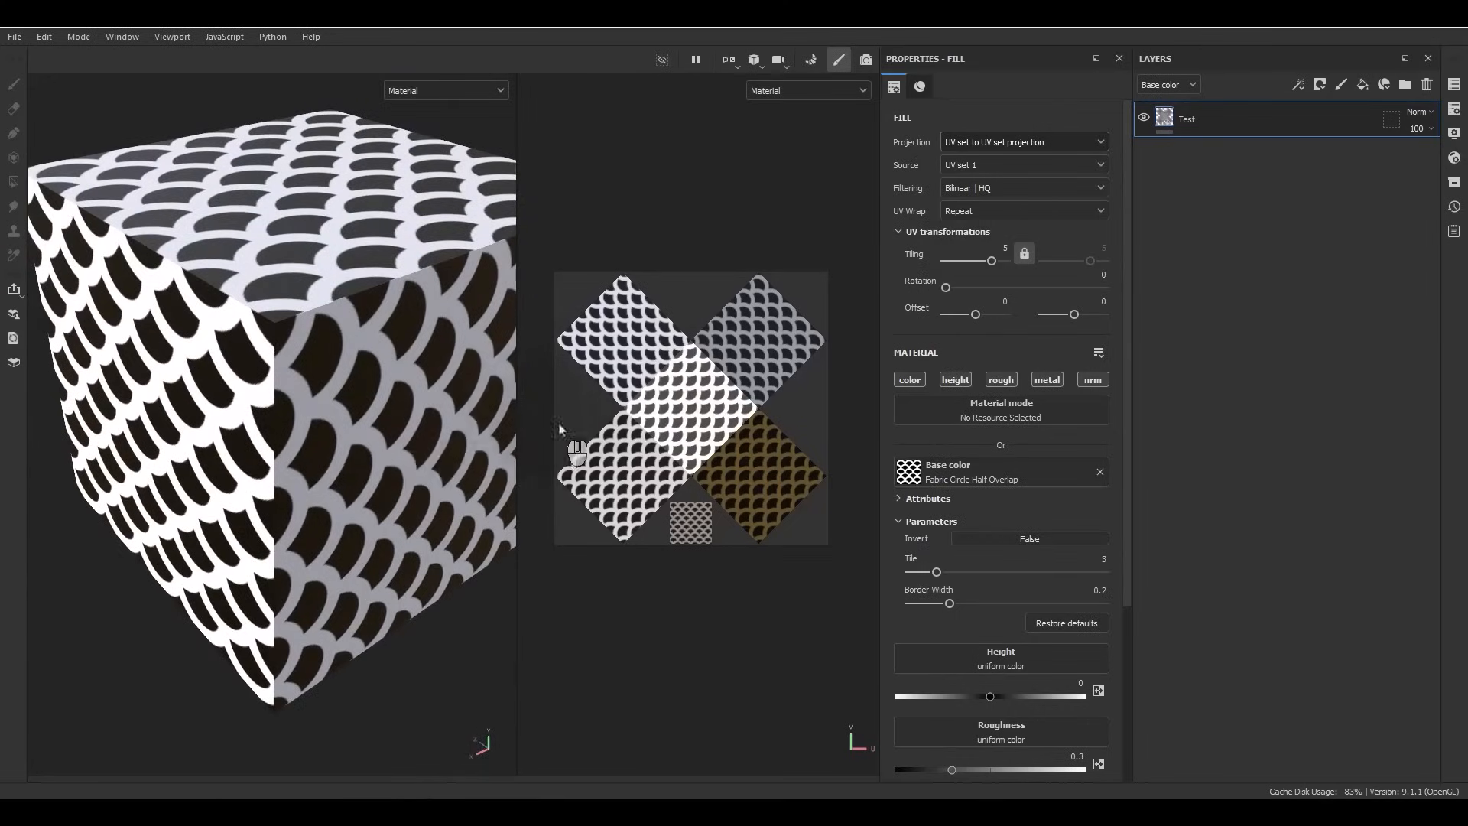
Set the projection source to UV set 2 and examine how the pattern runs across the cube's edges.
{"action": "left_click", "coordinate": [983, 165]}
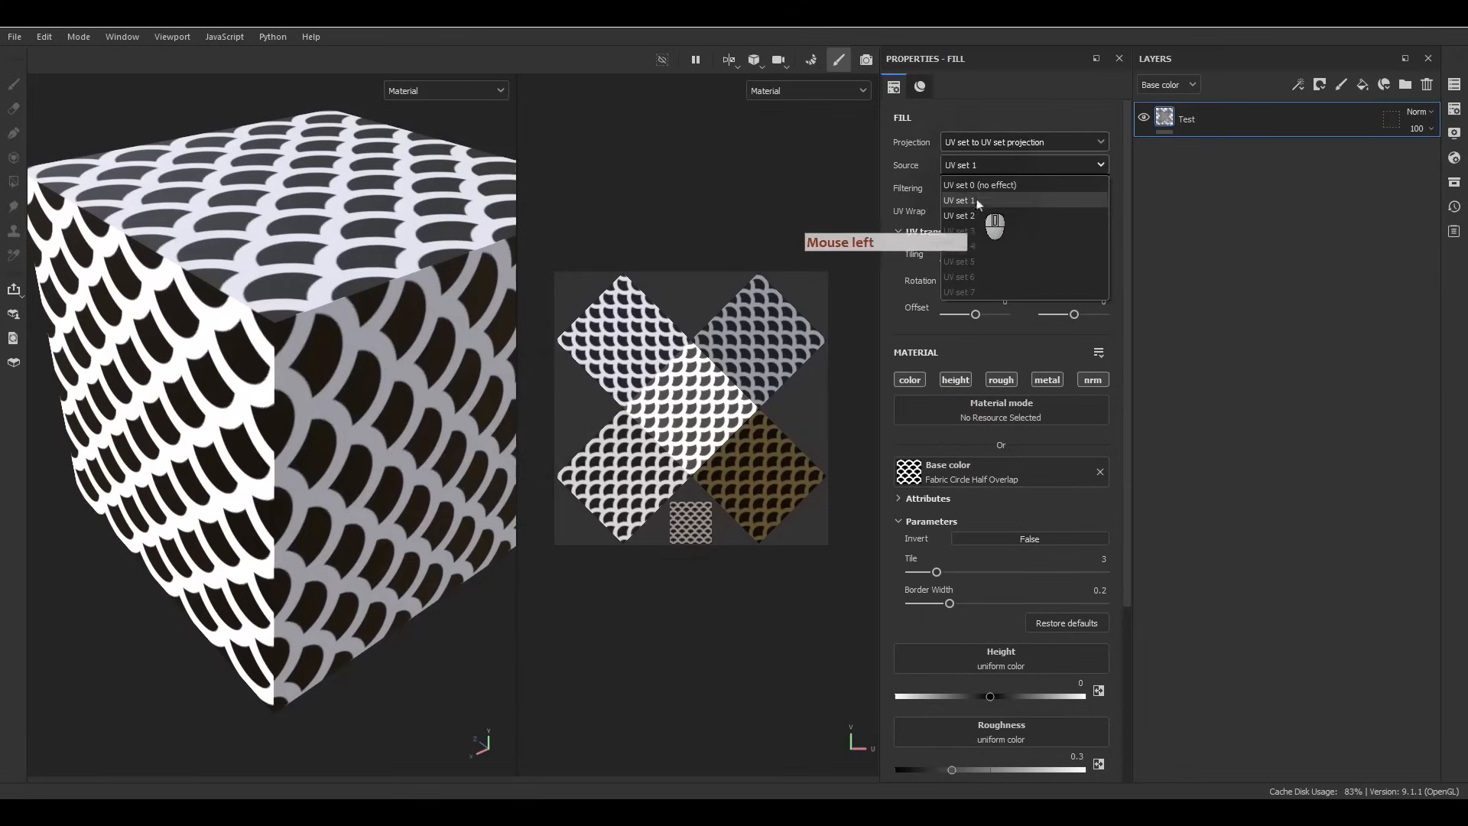
{"action": "left_click", "coordinate": [970, 218]}
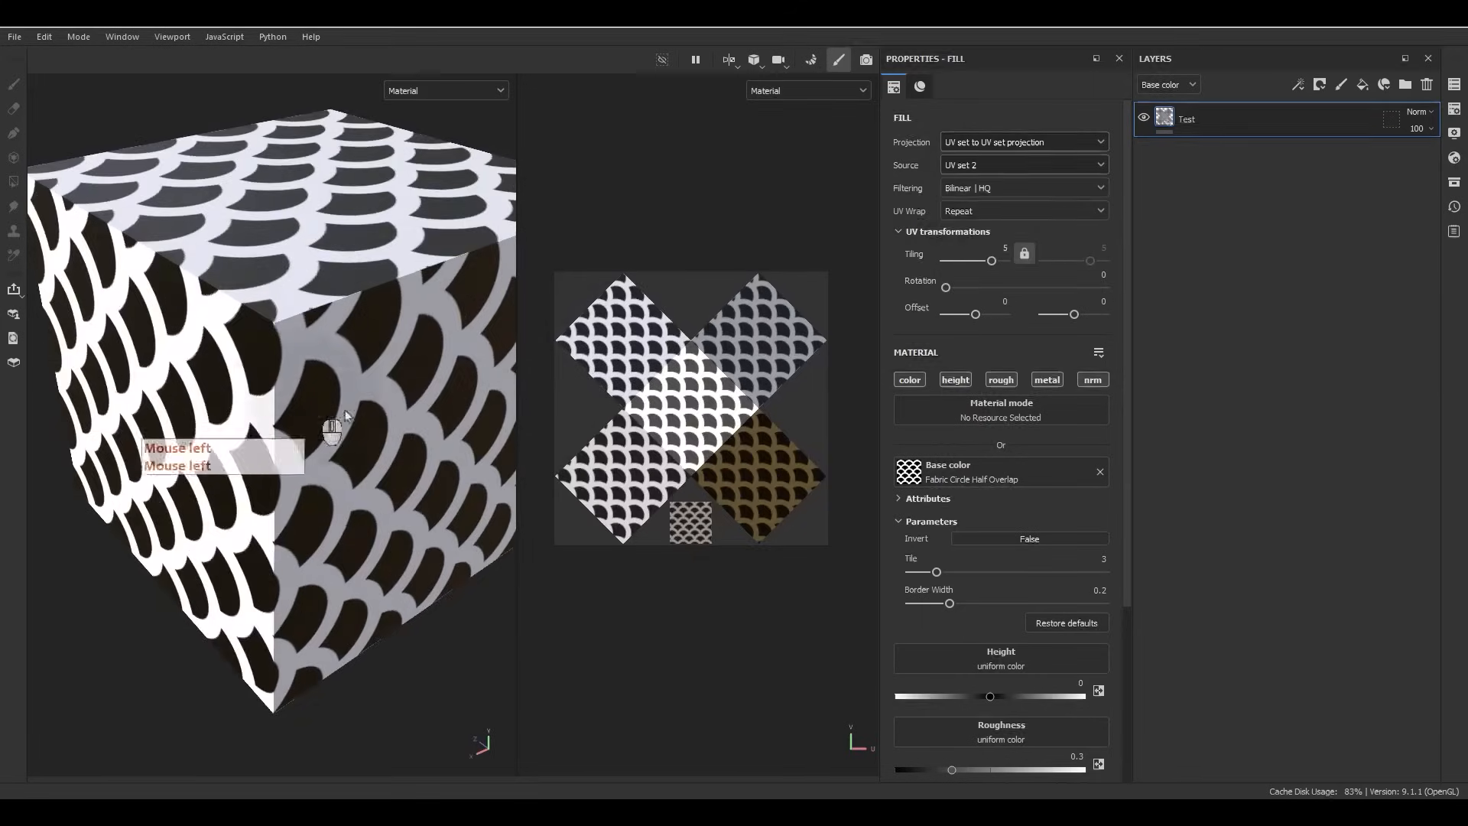
{"action": "middle_click_drag", "start_coordinate": [325, 439], "coordinate": [182, 477], "text": "alt"}
{"action": "left_click_drag", "start_coordinate": [182, 477], "coordinate": [65, 413], "text": "alt"}
{"action": "middle_click_drag", "start_coordinate": [65, 413], "coordinate": [279, 371], "text": "alt"}
{"action": "left_click_drag", "start_coordinate": [279, 371], "coordinate": [188, 367], "text": "alt"}
{"action": "middle_click_drag", "start_coordinate": [187, 367], "coordinate": [229, 354], "text": "alt"}
{"action": "left_click_drag", "start_coordinate": [273, 403], "coordinate": [367, 482], "text": "alt"}
{"action": "middle_click_drag", "start_coordinate": [367, 482], "coordinate": [297, 496], "text": "alt"}
{"action": "left_click_drag", "start_coordinate": [298, 495], "coordinate": [626, 392], "text": "alt"}
{"action": "middle_click_drag", "start_coordinate": [625, 393], "coordinate": [631, 390], "text": "alt"}
{"action": "right_click_drag", "start_coordinate": [341, 426], "coordinate": [258, 307], "text": "alt"}
{"action": "middle_click_drag", "start_coordinate": [259, 308], "coordinate": [306, 333], "text": "alt"}
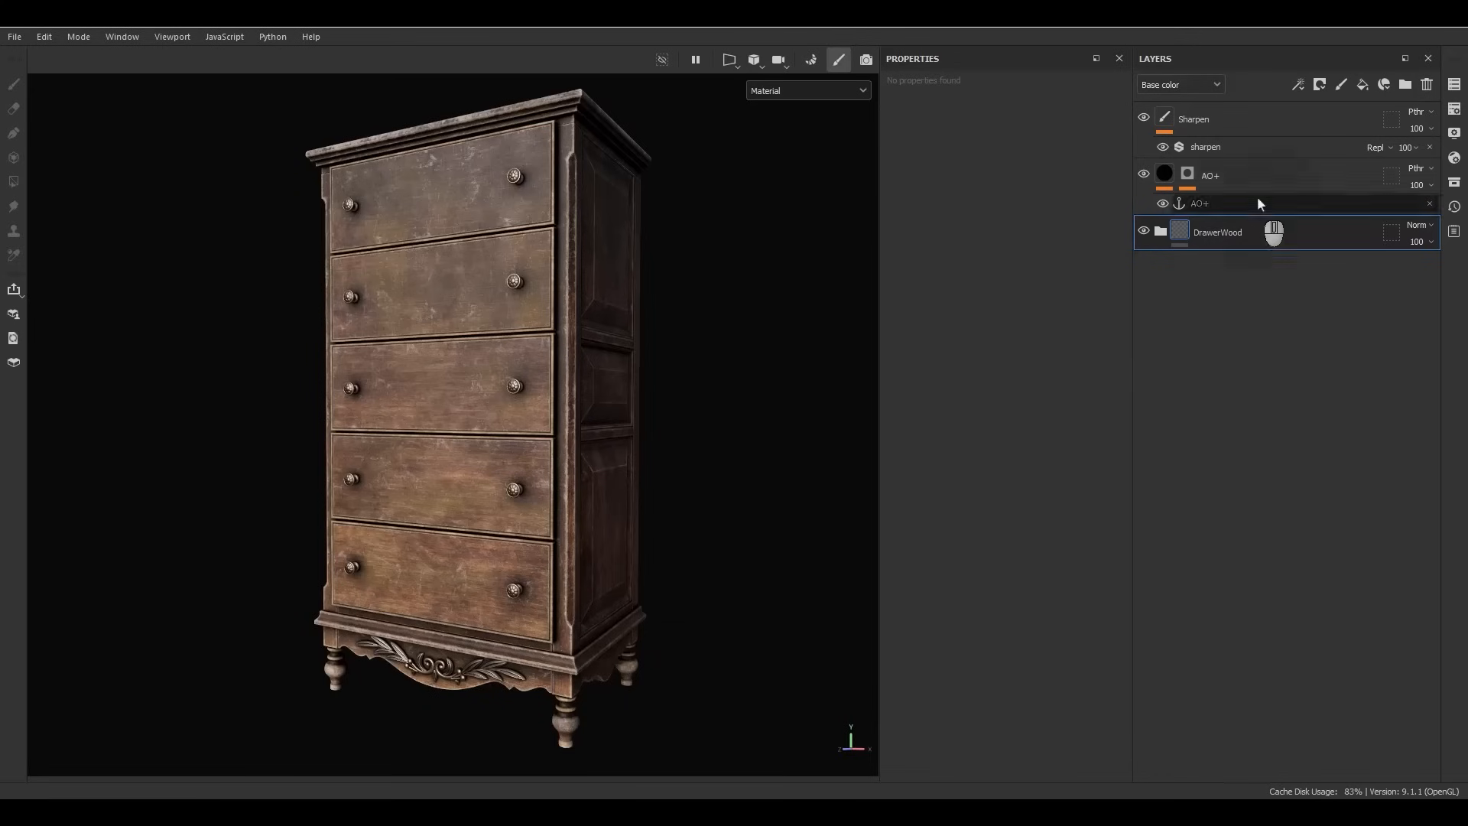
Add a fill layer above the DrawerWood folder, give it a black mask, and add a fill effect to the mask.
{"action": "left_click", "coordinate": [1363, 88]}
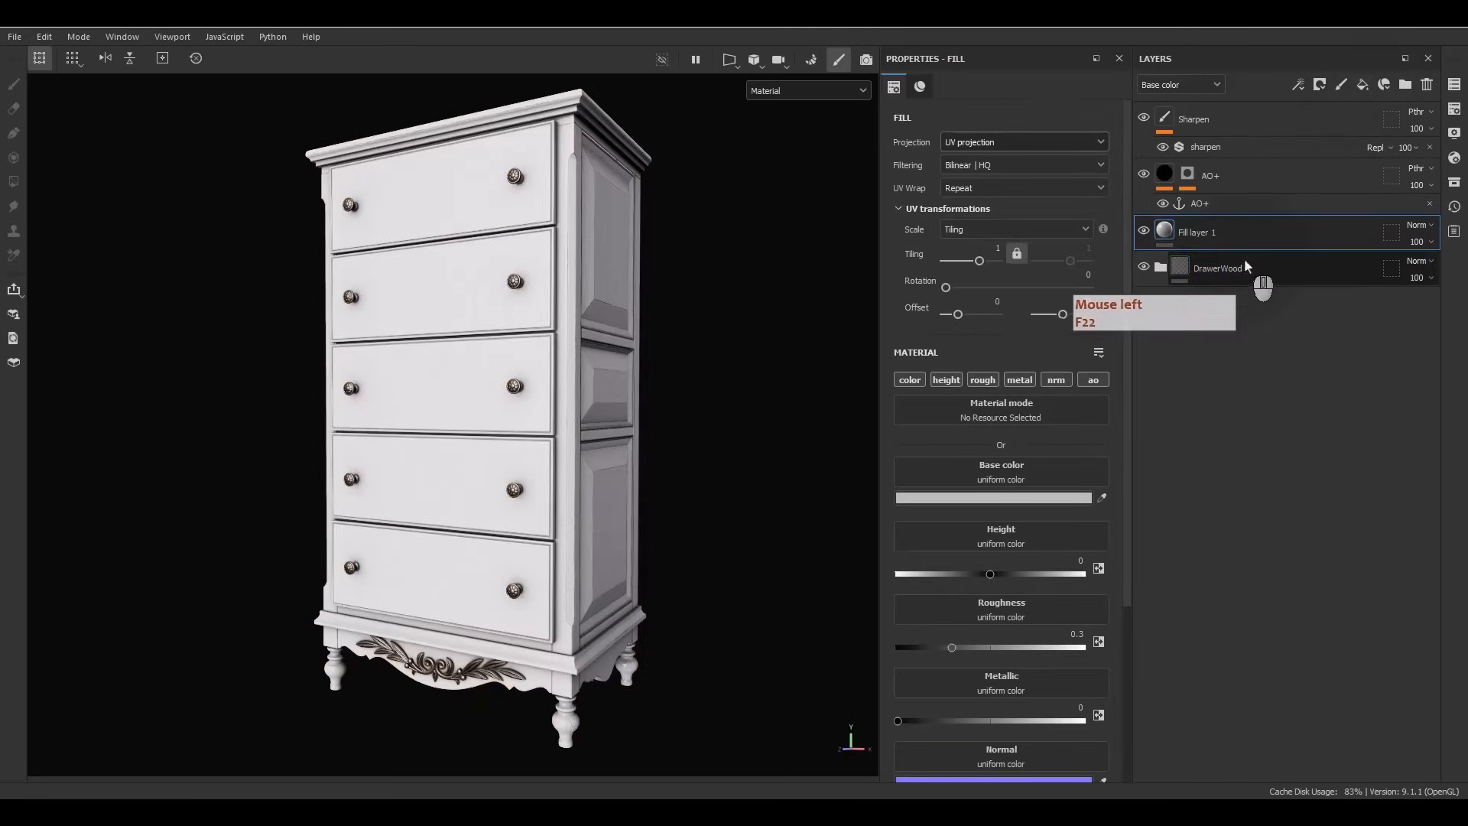
{"action": "right_click", "coordinate": [1198, 230]}
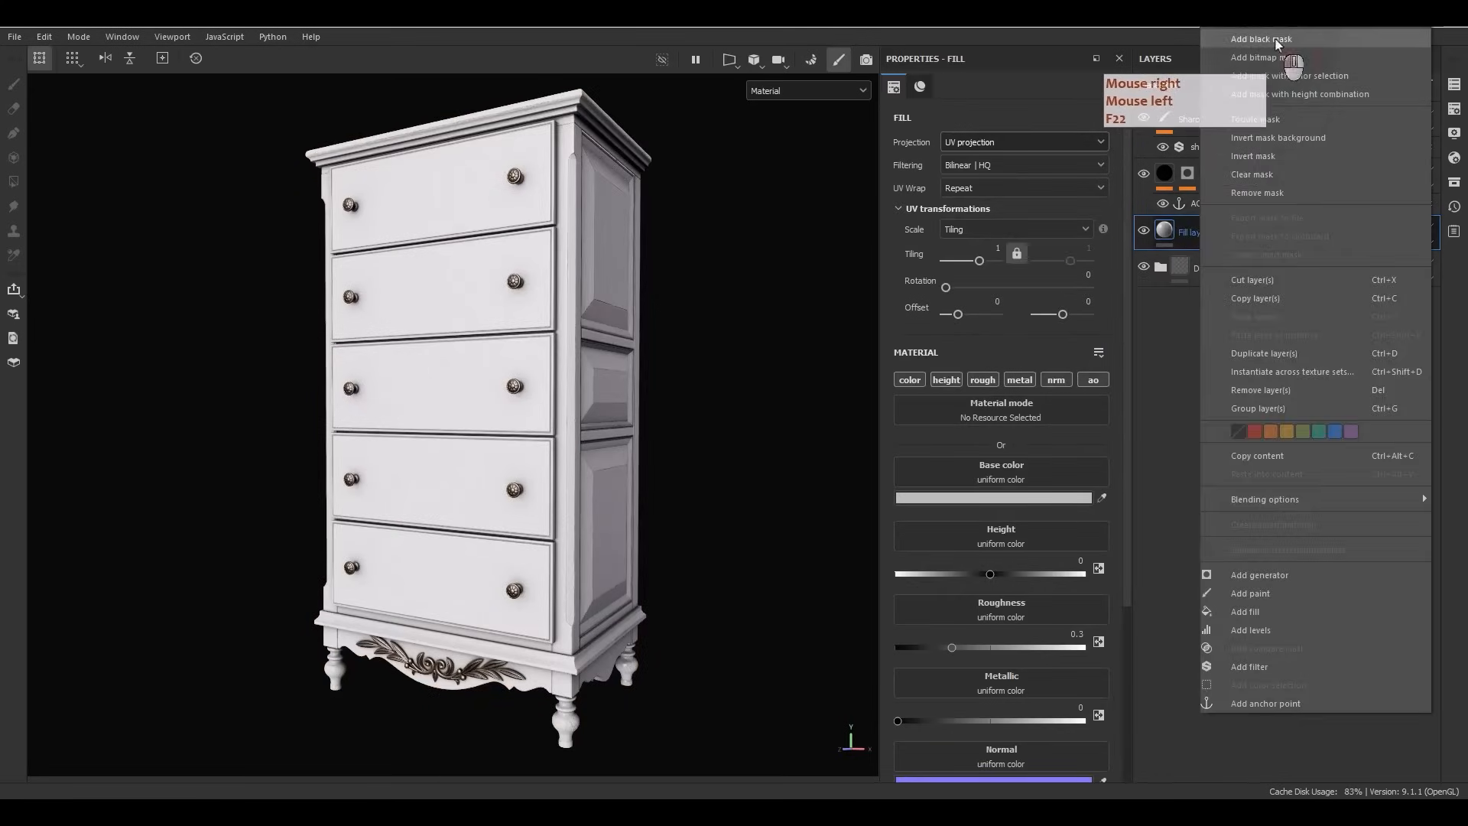
{"action": "left_click", "coordinate": [1272, 44]}
{"action": "right_click", "coordinate": [1187, 227]}
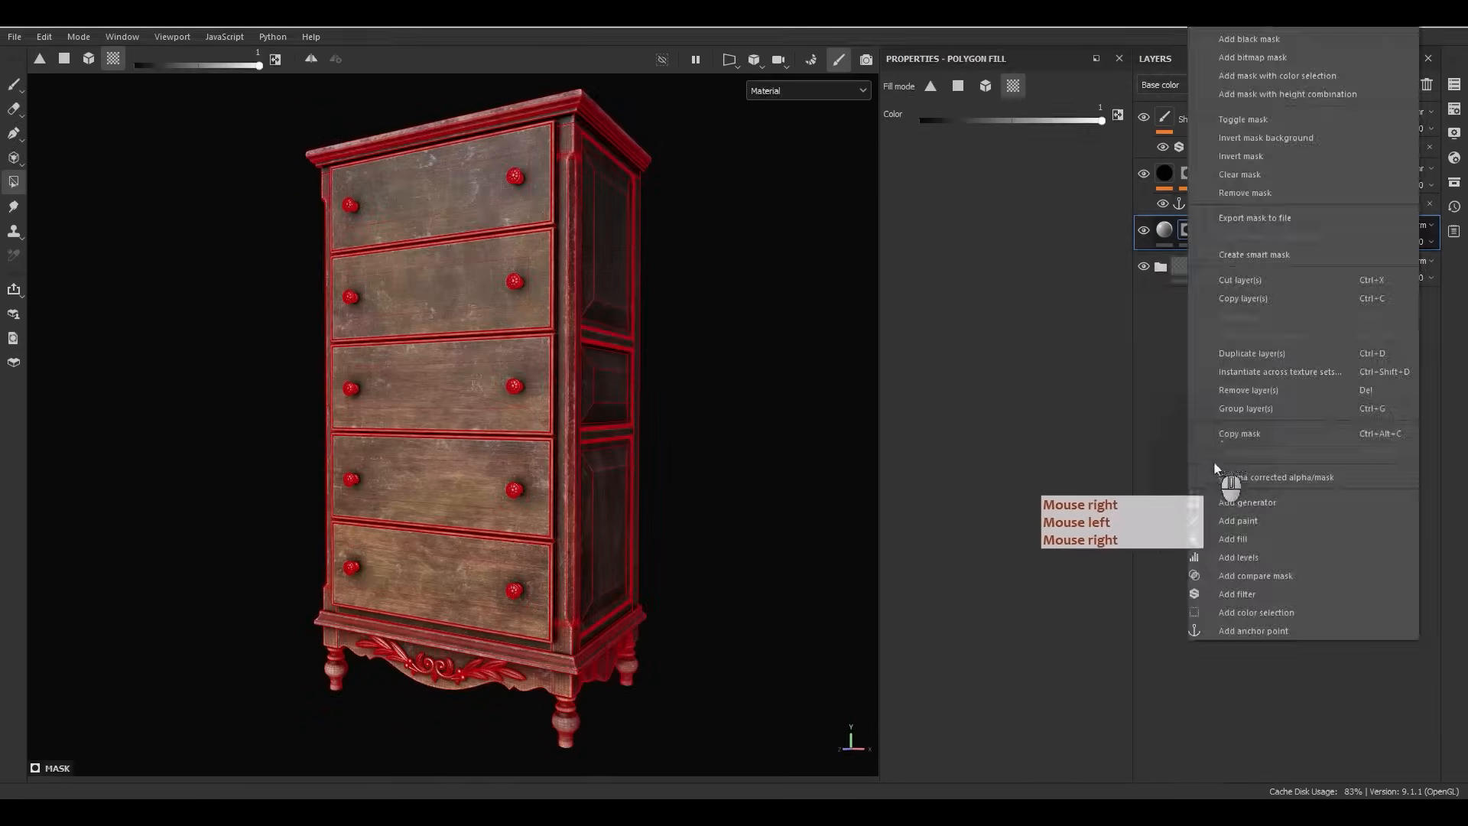
{"action": "left_click", "coordinate": [1223, 522]}
Assign the Directional Noise 2 texture to the mask fill's grayscale and set its tiling to 5.
{"action": "left_click", "coordinate": [974, 388]}
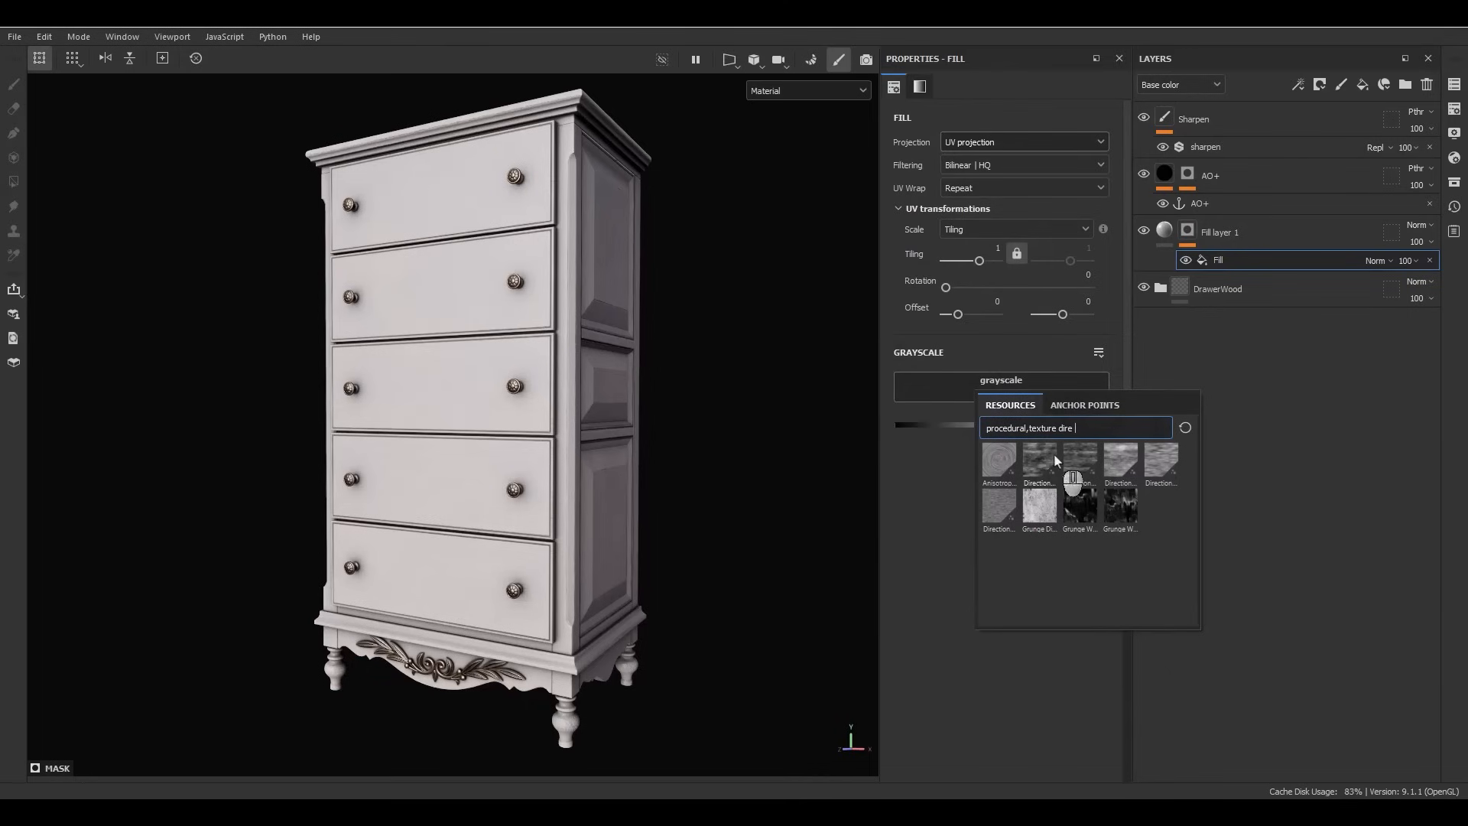
{"action": "left_click", "coordinate": [1081, 464]}
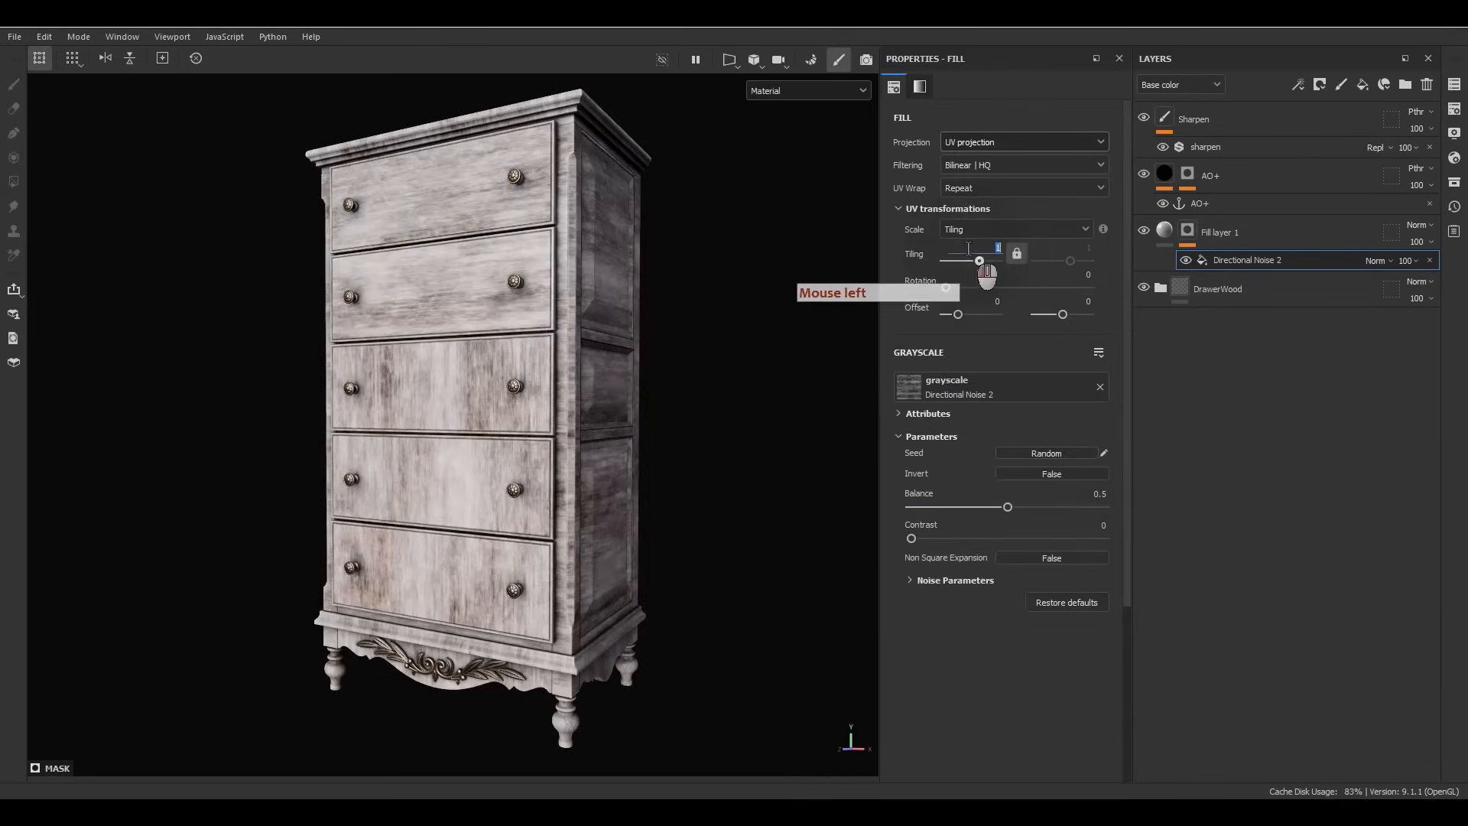
{"action": "double_click", "coordinate": [998, 247]}
{"action": "type", "text": "5"}
{"action": "key", "text": "Return"}
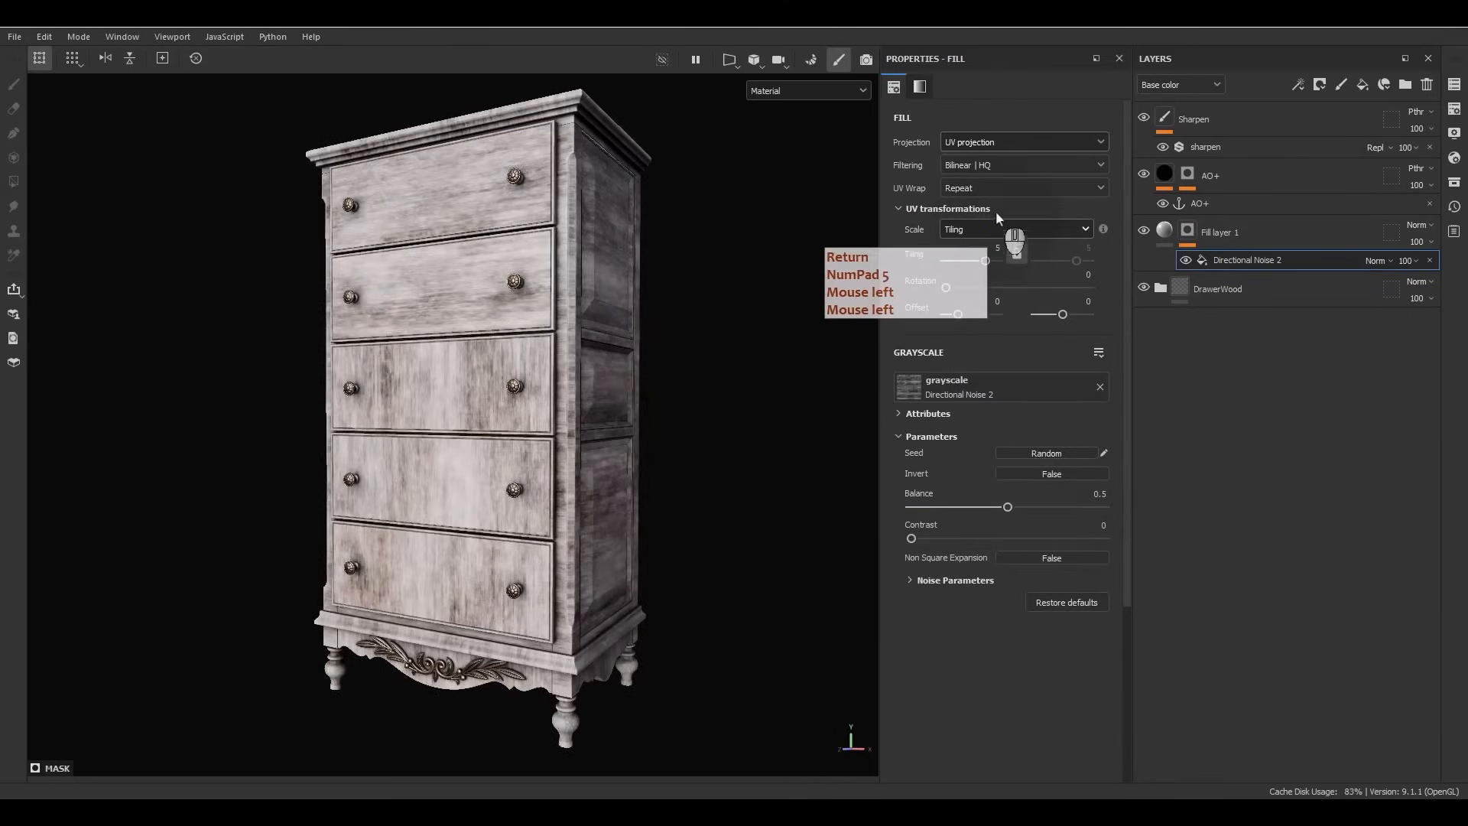
Examine the noise direction on the drawers and side in 3D, and check the layout of the UV tiles in 2D.
{"action": "left_click_drag", "start_coordinate": [482, 448], "coordinate": [566, 626], "text": "alt"}
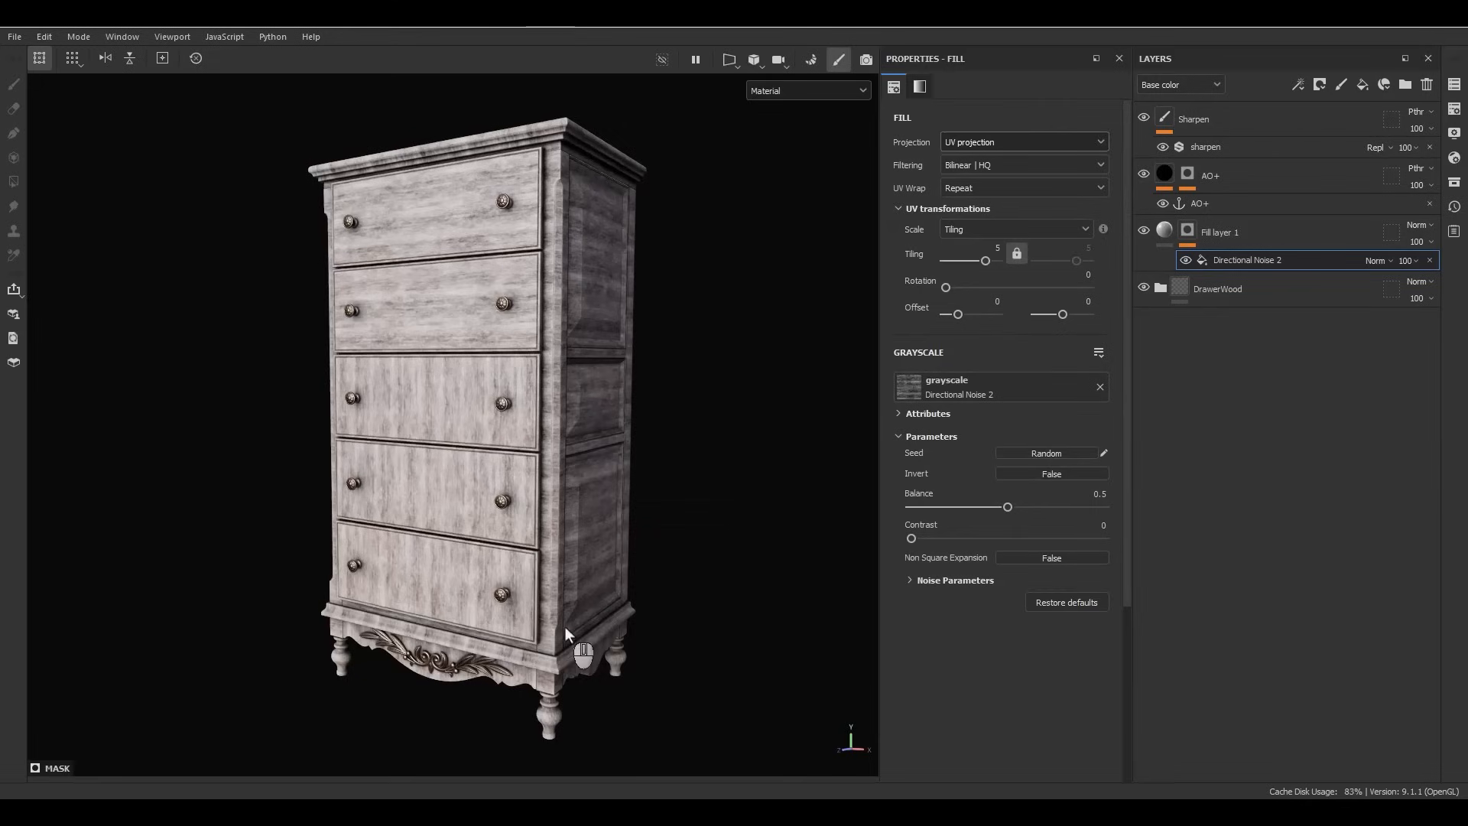
{"action": "key", "text": "F3"}
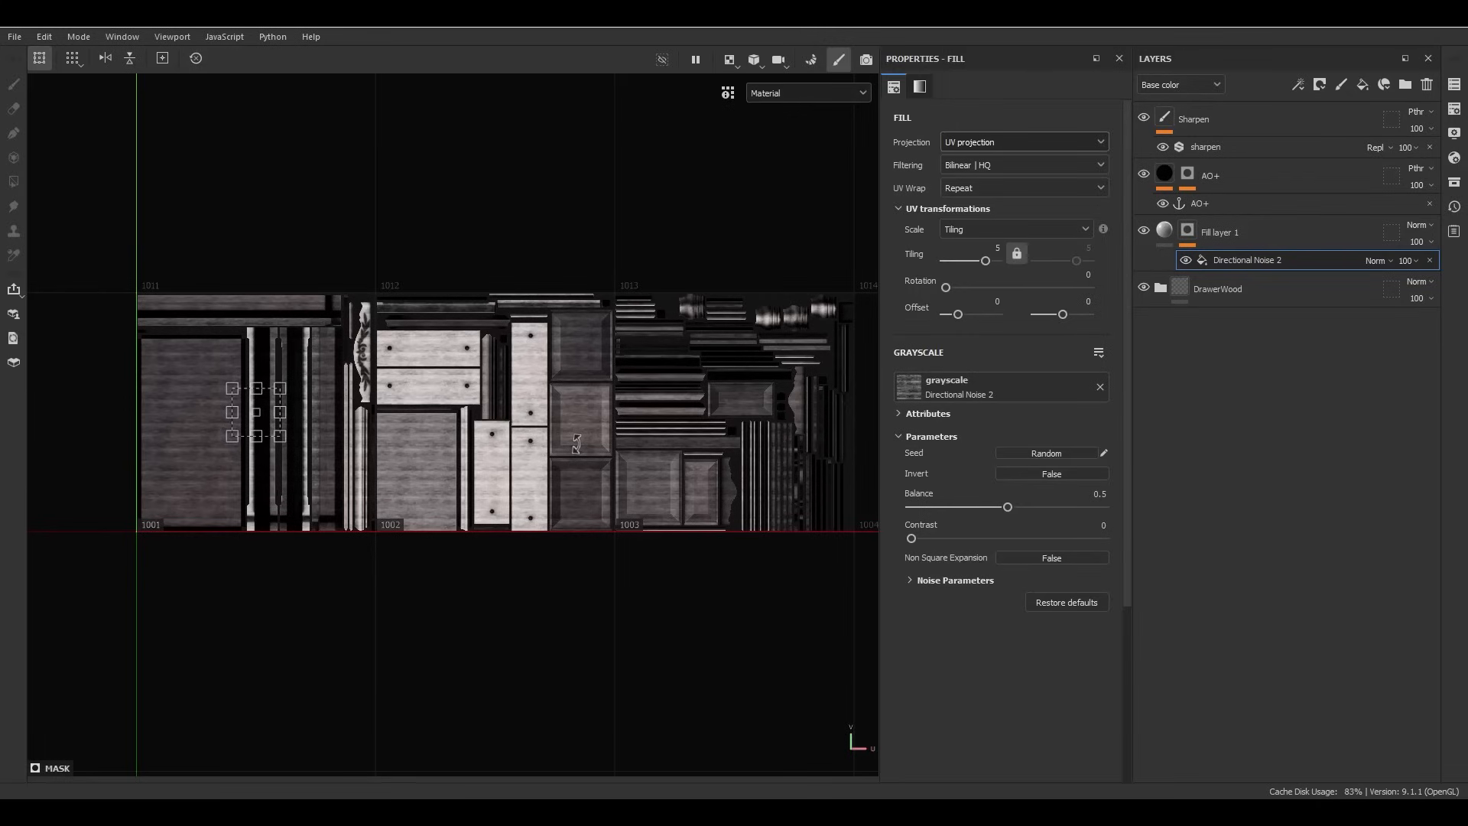
{"action": "key", "text": "F2"}
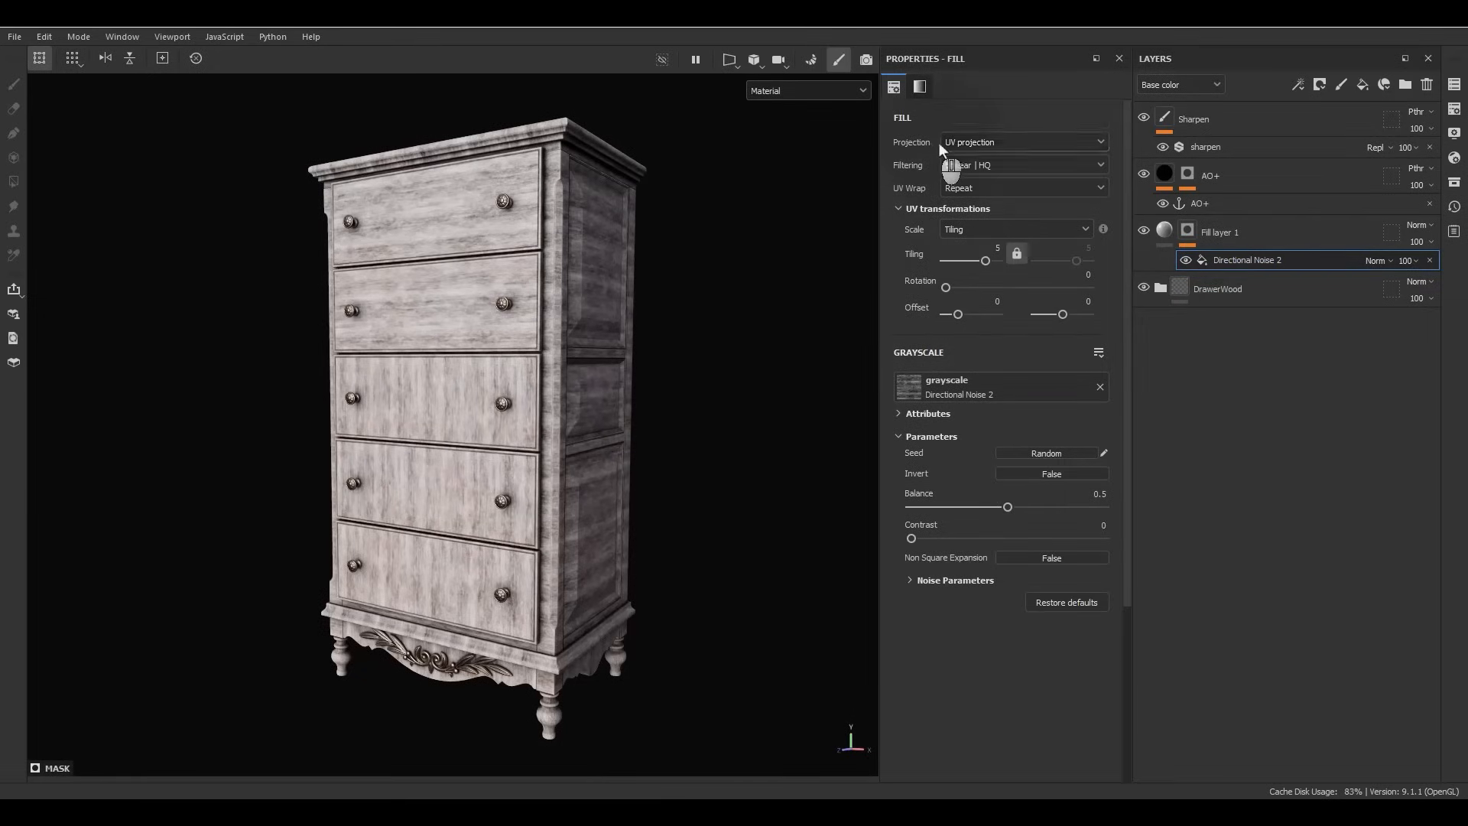
{"action": "scroll", "coordinate": [459, 469], "scroll_direction": "up", "scroll_amount": 3}
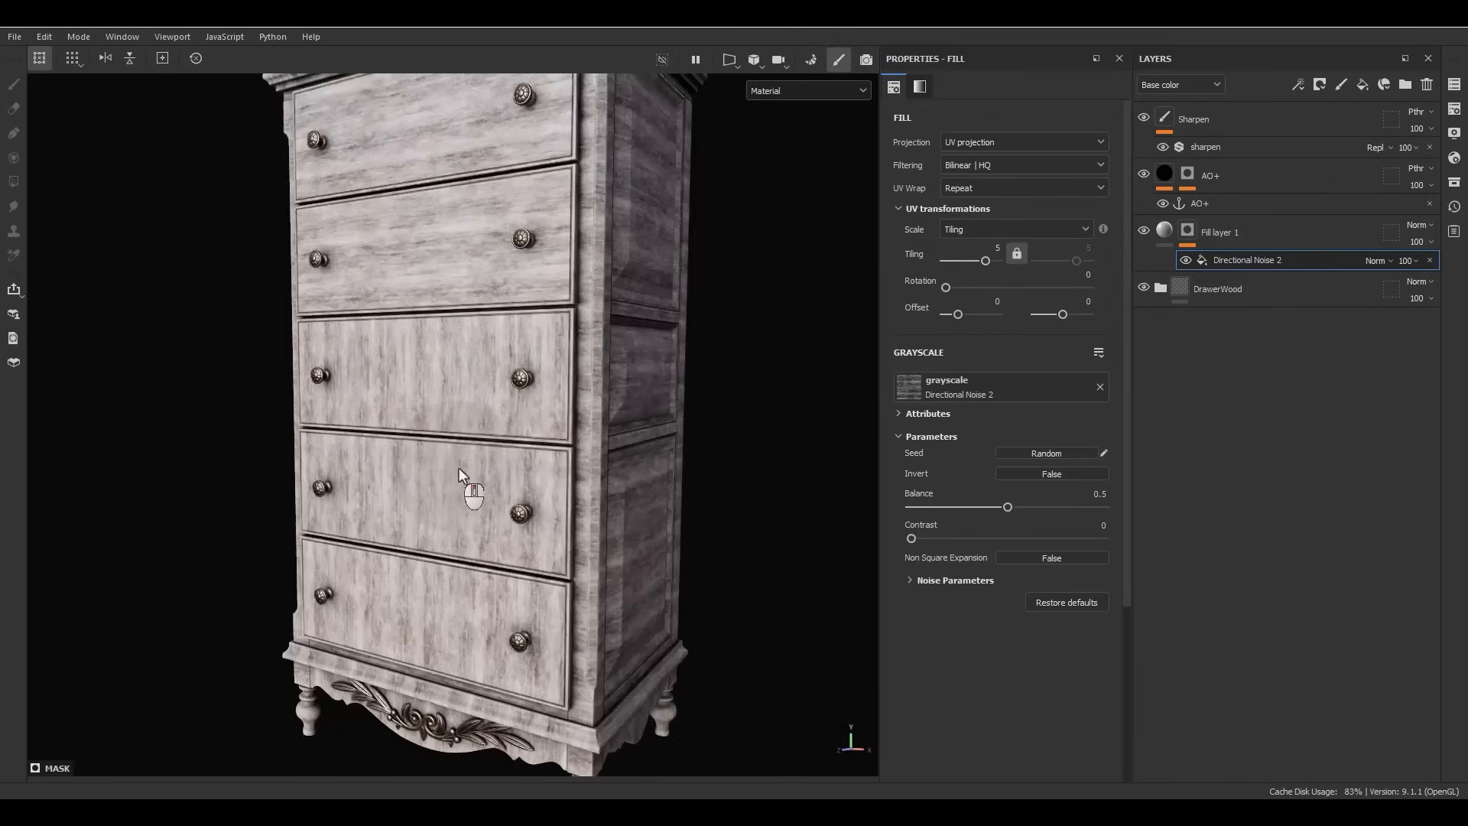
{"action": "scroll", "coordinate": [459, 469], "scroll_direction": "up", "scroll_amount": 2}
{"action": "left_click_drag", "start_coordinate": [584, 446], "coordinate": [621, 403], "text": "alt"}
{"action": "middle_click_drag", "start_coordinate": [621, 404], "coordinate": [639, 473], "text": "alt"}
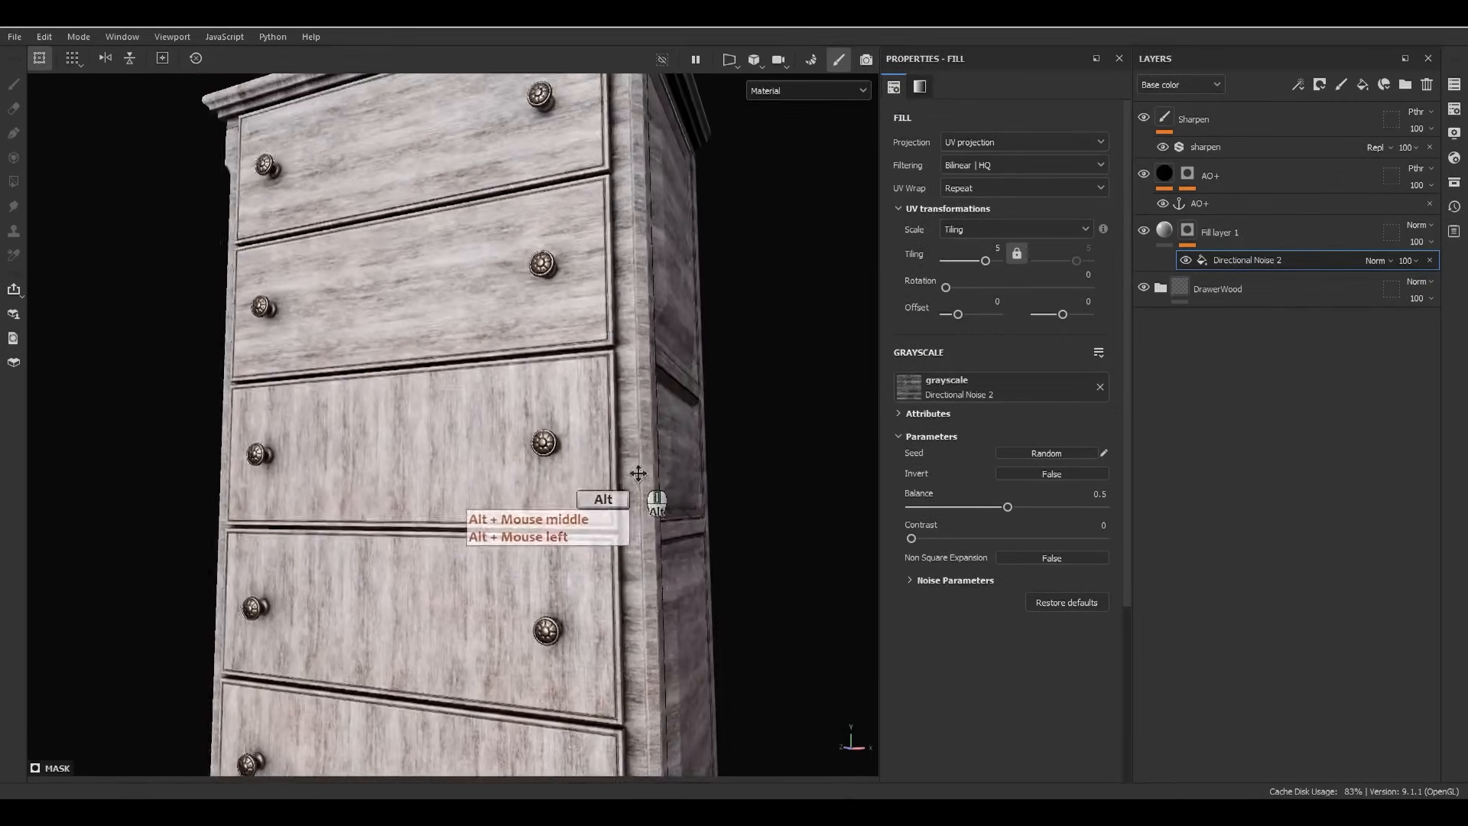
{"action": "left_click_drag", "start_coordinate": [638, 474], "coordinate": [676, 429], "text": "alt"}
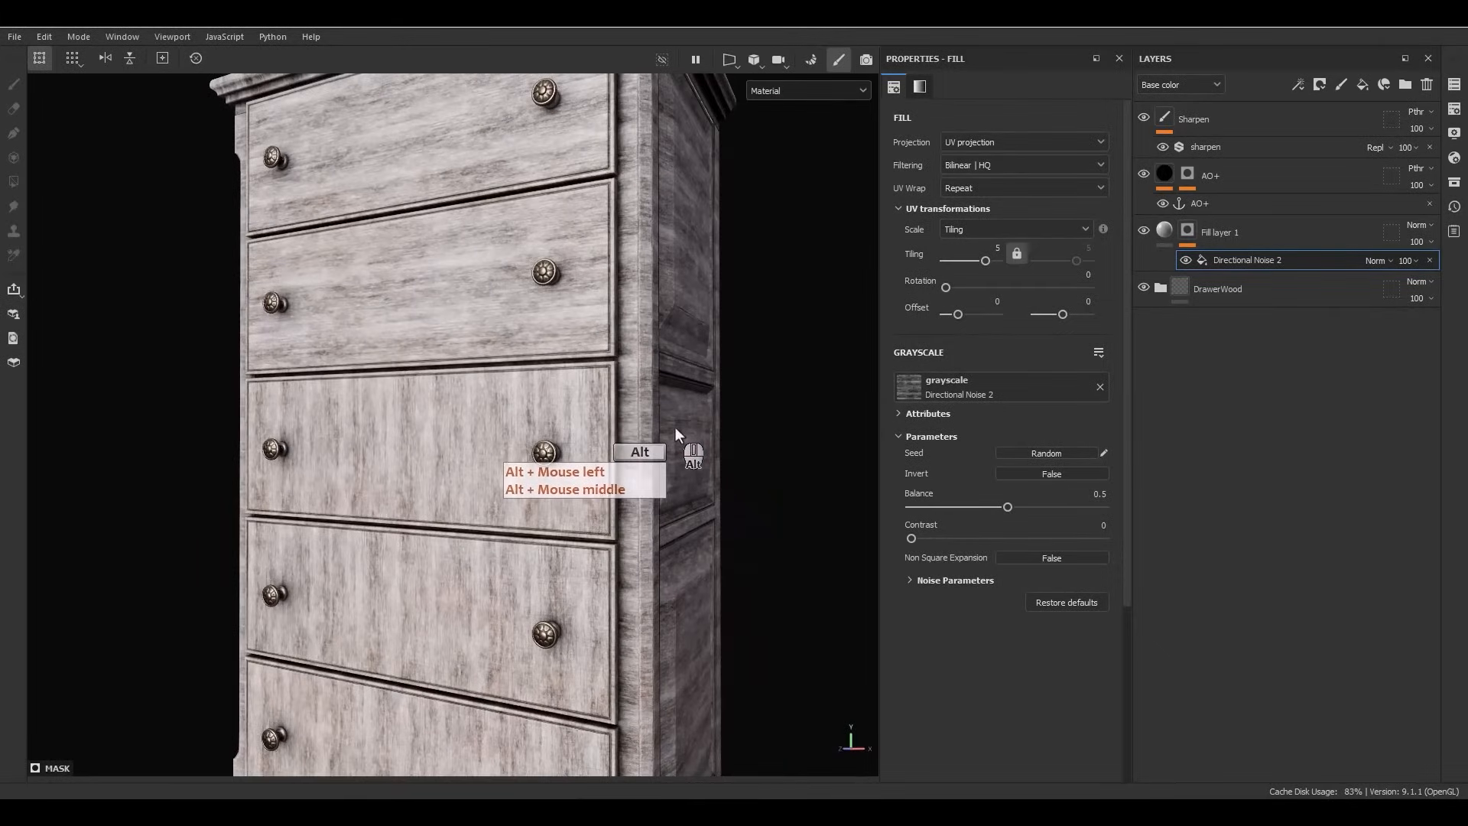
{"action": "right_click_drag", "start_coordinate": [681, 418], "coordinate": [489, 28], "text": "alt"}
{"action": "middle_click_drag", "start_coordinate": [708, 412], "coordinate": [694, 373], "text": "alt"}
{"action": "left_click_drag", "start_coordinate": [695, 373], "coordinate": [656, 367], "text": "alt"}
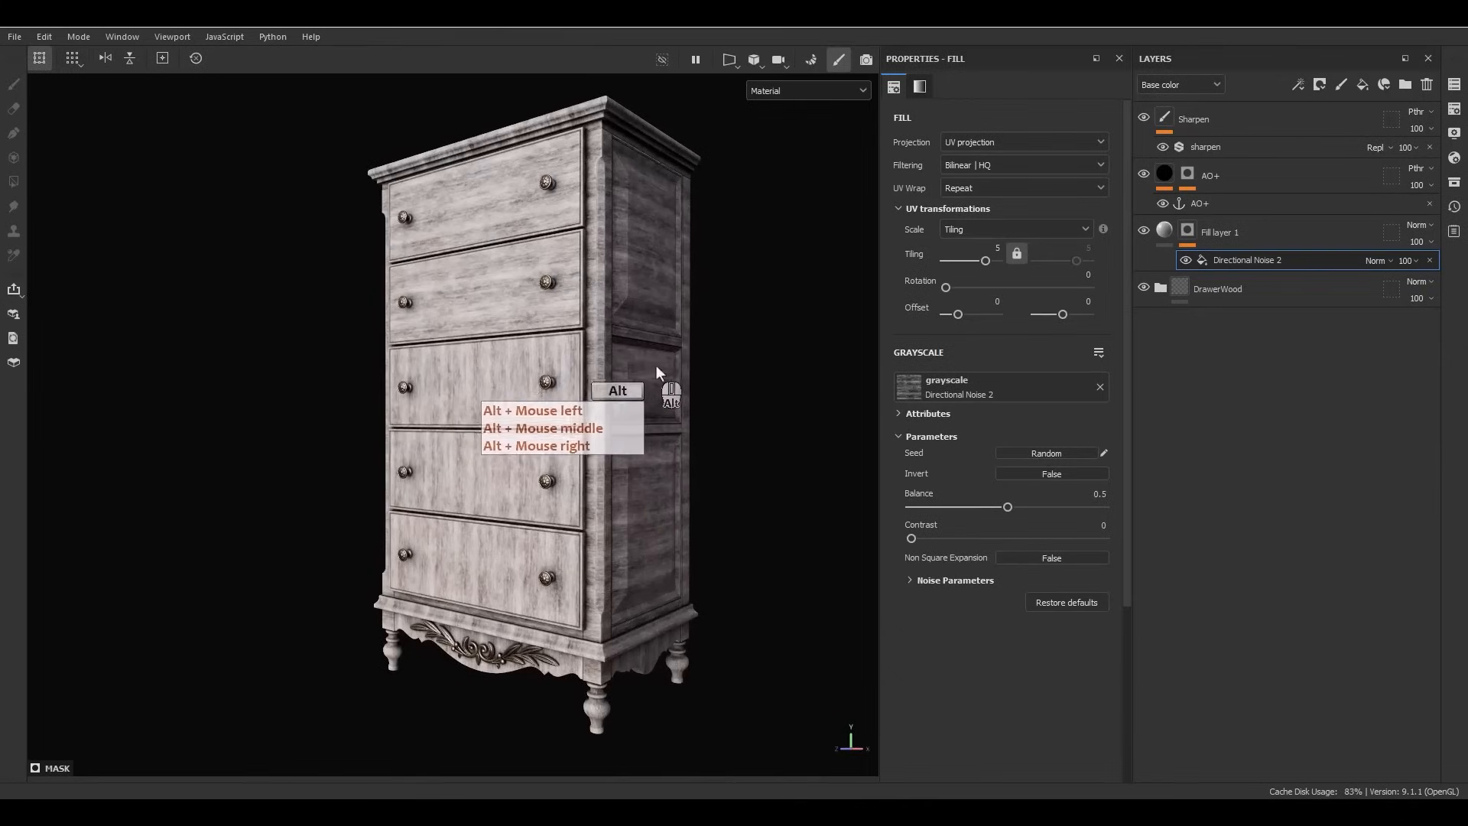
Switch the mask fill to Tri-planar projection and inspect the noise on the drawer fronts and corner post.
{"action": "left_click", "coordinate": [993, 140]}
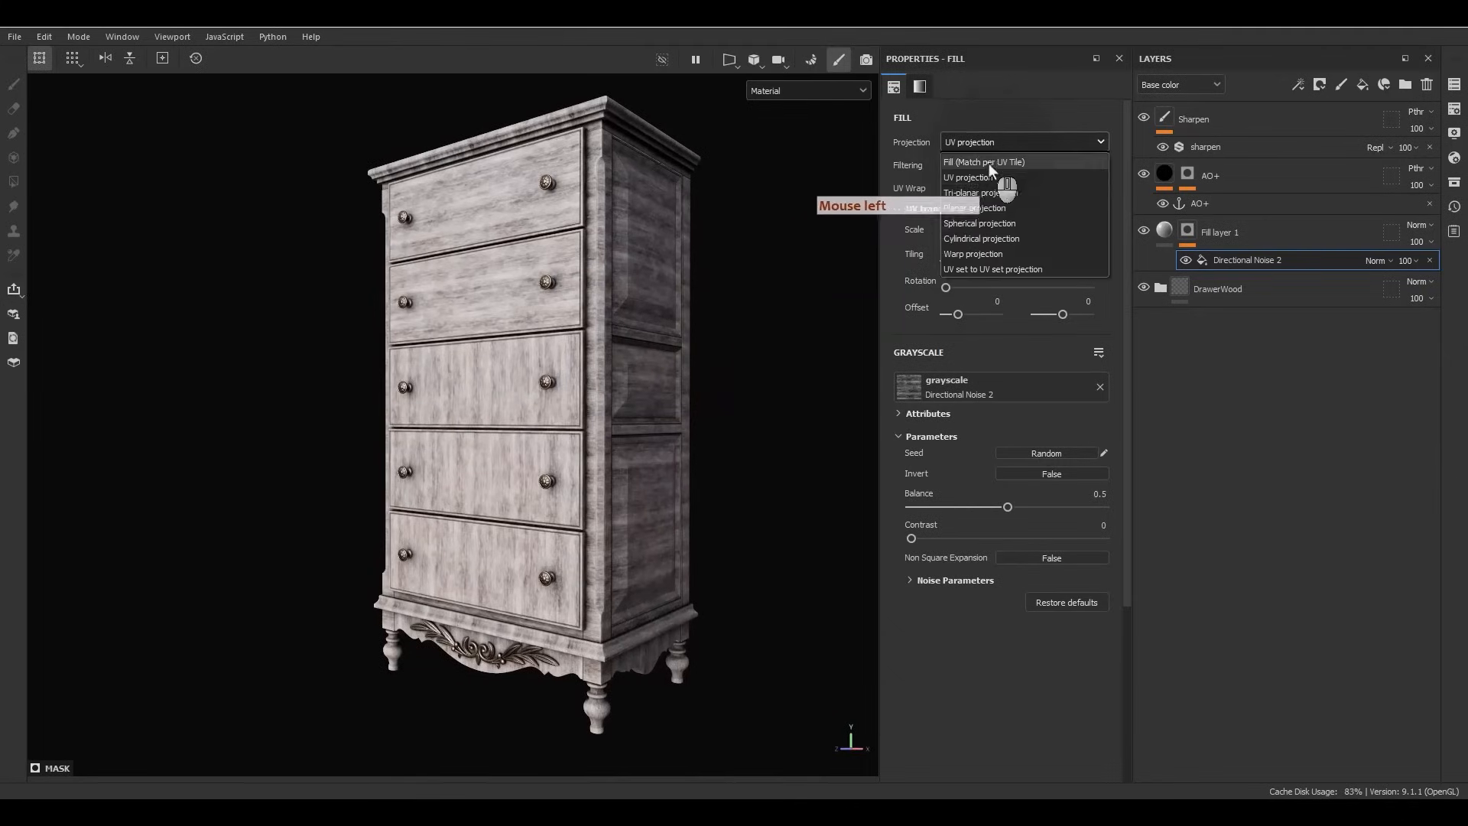
{"action": "left_click", "coordinate": [961, 193]}
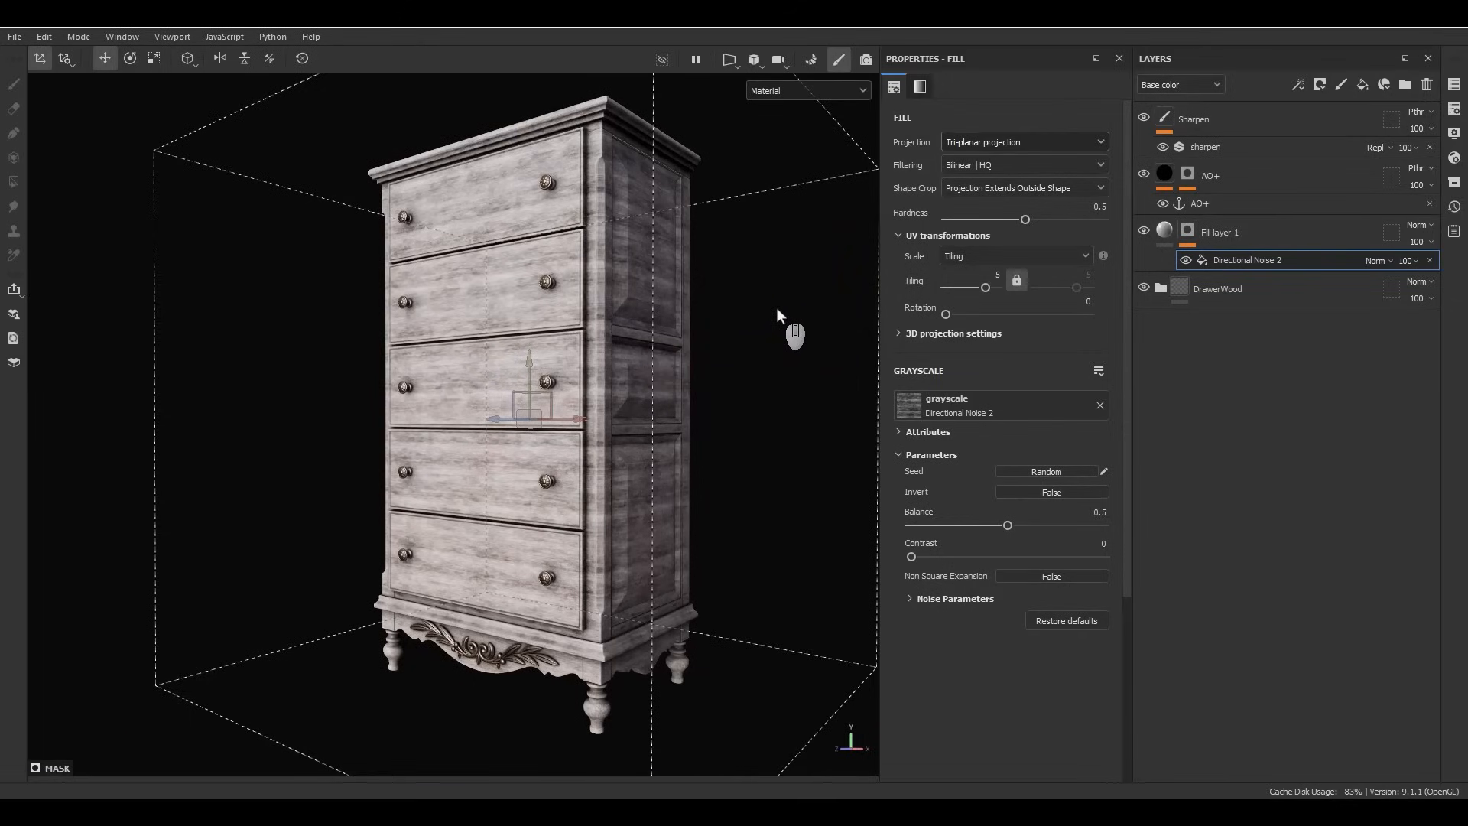
{"action": "scroll", "coordinate": [508, 315], "scroll_direction": "up", "scroll_amount": 5}
{"action": "left_click_drag", "start_coordinate": [508, 315], "coordinate": [452, 277], "text": "alt"}
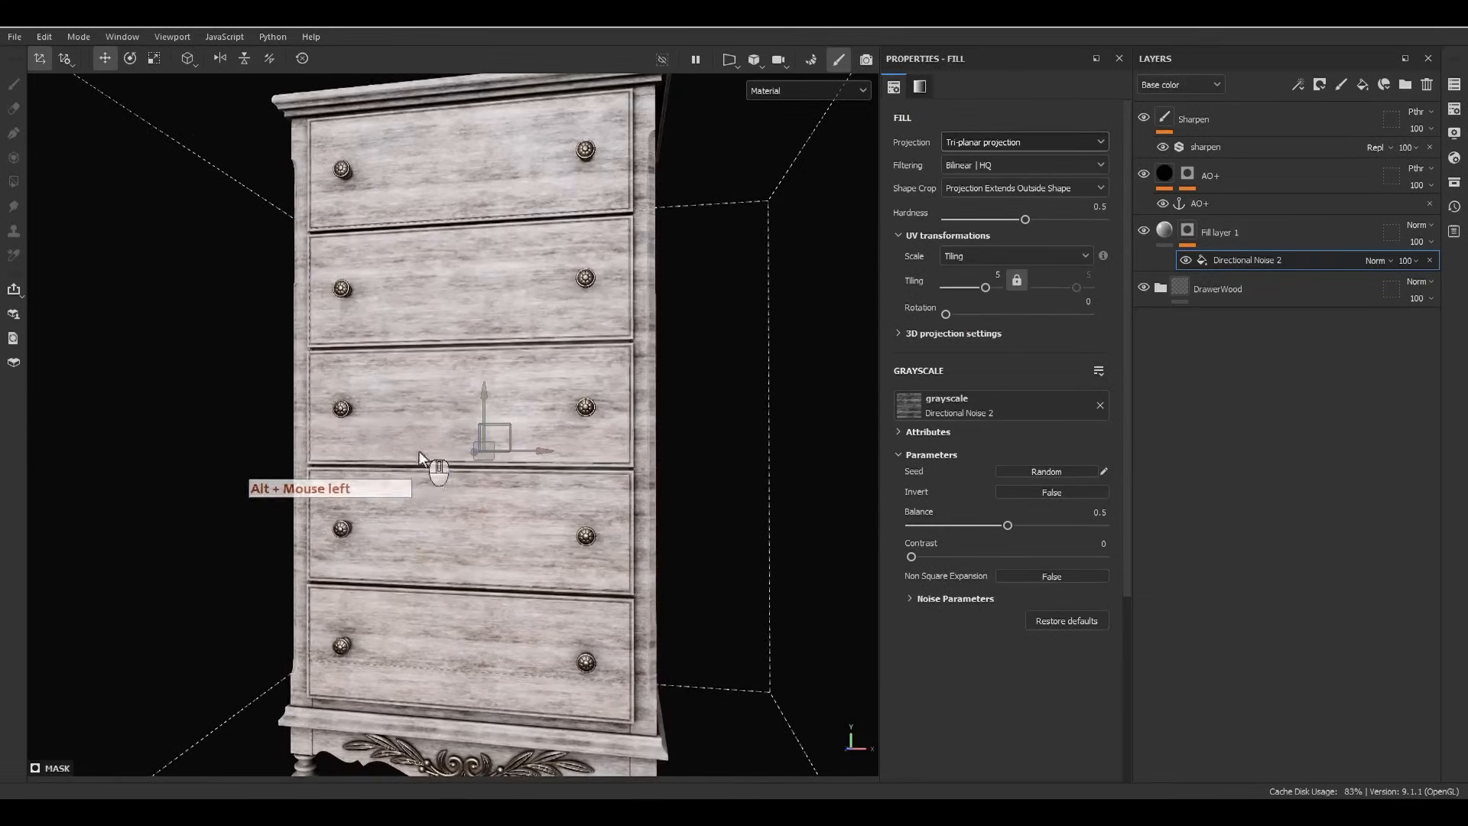
{"action": "left_click_drag", "start_coordinate": [638, 533], "coordinate": [648, 314], "text": "alt"}
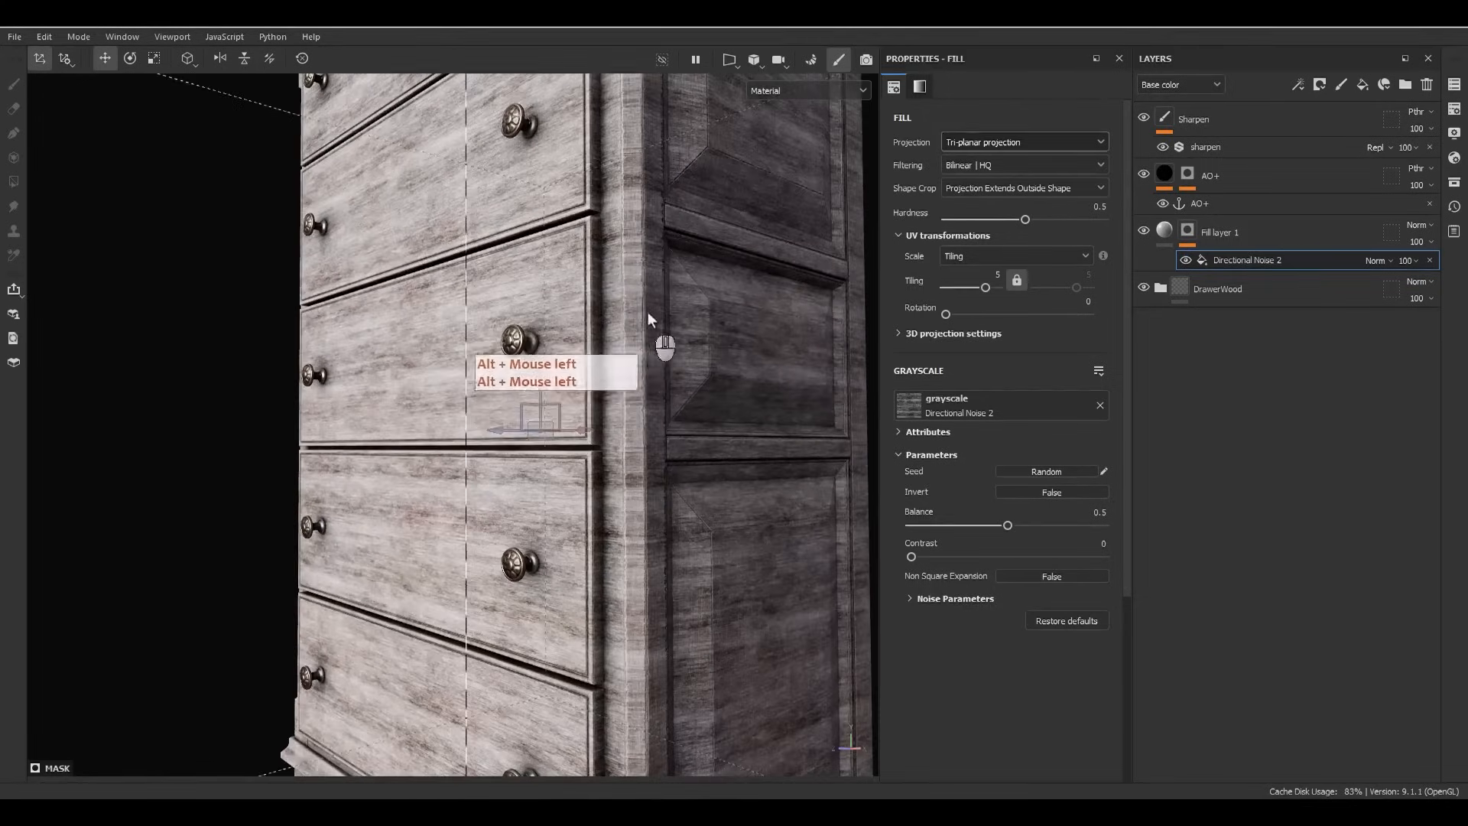
Examine the tri-planar blending on the dresser's side panels, bevels and corner edges.
{"action": "middle_click_drag", "start_coordinate": [632, 342], "coordinate": [572, 543], "text": "alt"}
{"action": "left_click_drag", "start_coordinate": [572, 543], "coordinate": [423, 512], "text": "alt"}
{"action": "middle_click_drag", "start_coordinate": [423, 512], "coordinate": [526, 528], "text": "alt"}
{"action": "left_click_drag", "start_coordinate": [527, 527], "coordinate": [658, 487], "text": "alt"}
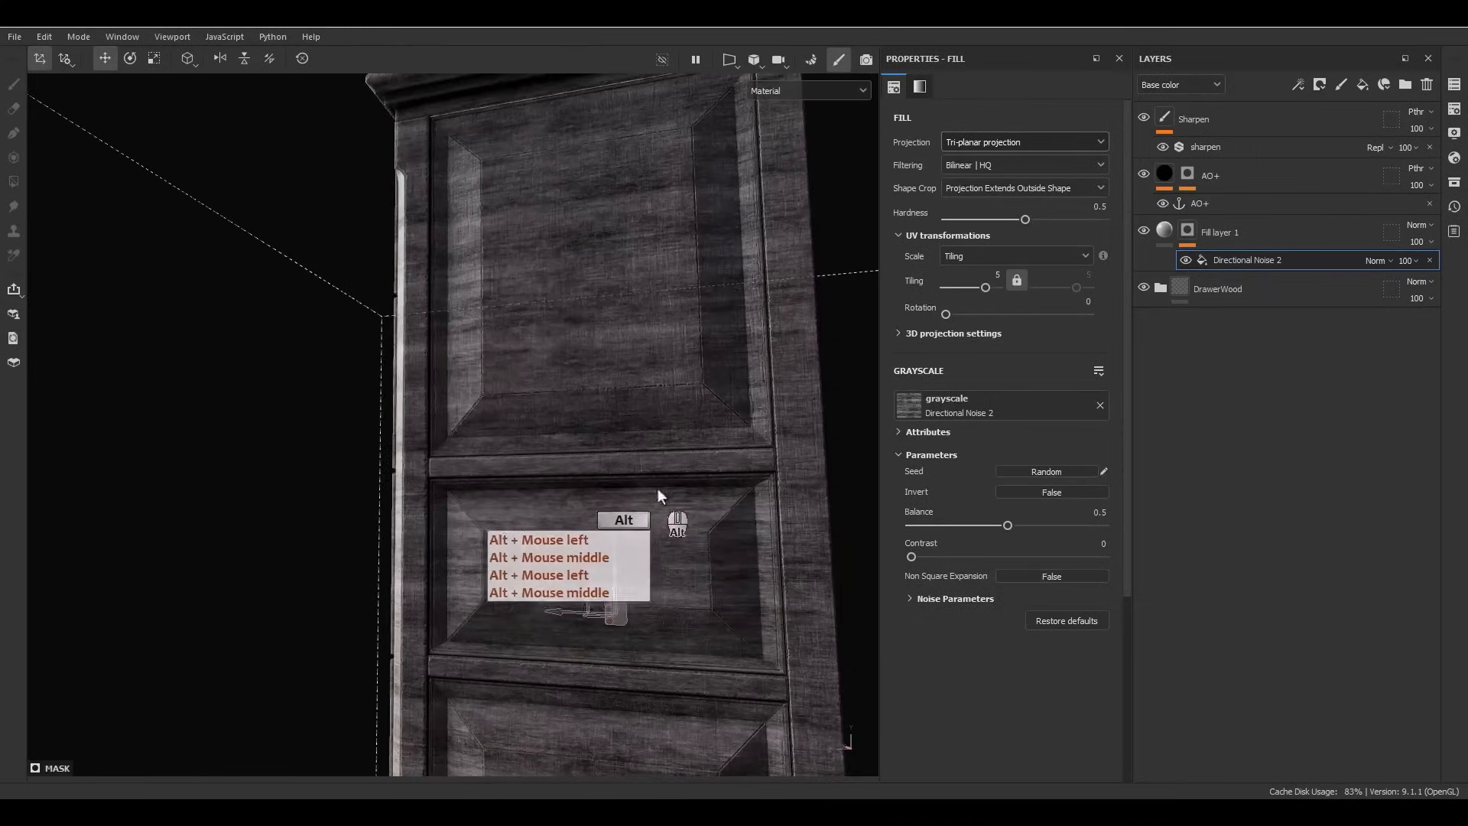
{"action": "left_click_drag", "start_coordinate": [575, 303], "coordinate": [583, 327], "text": "alt"}
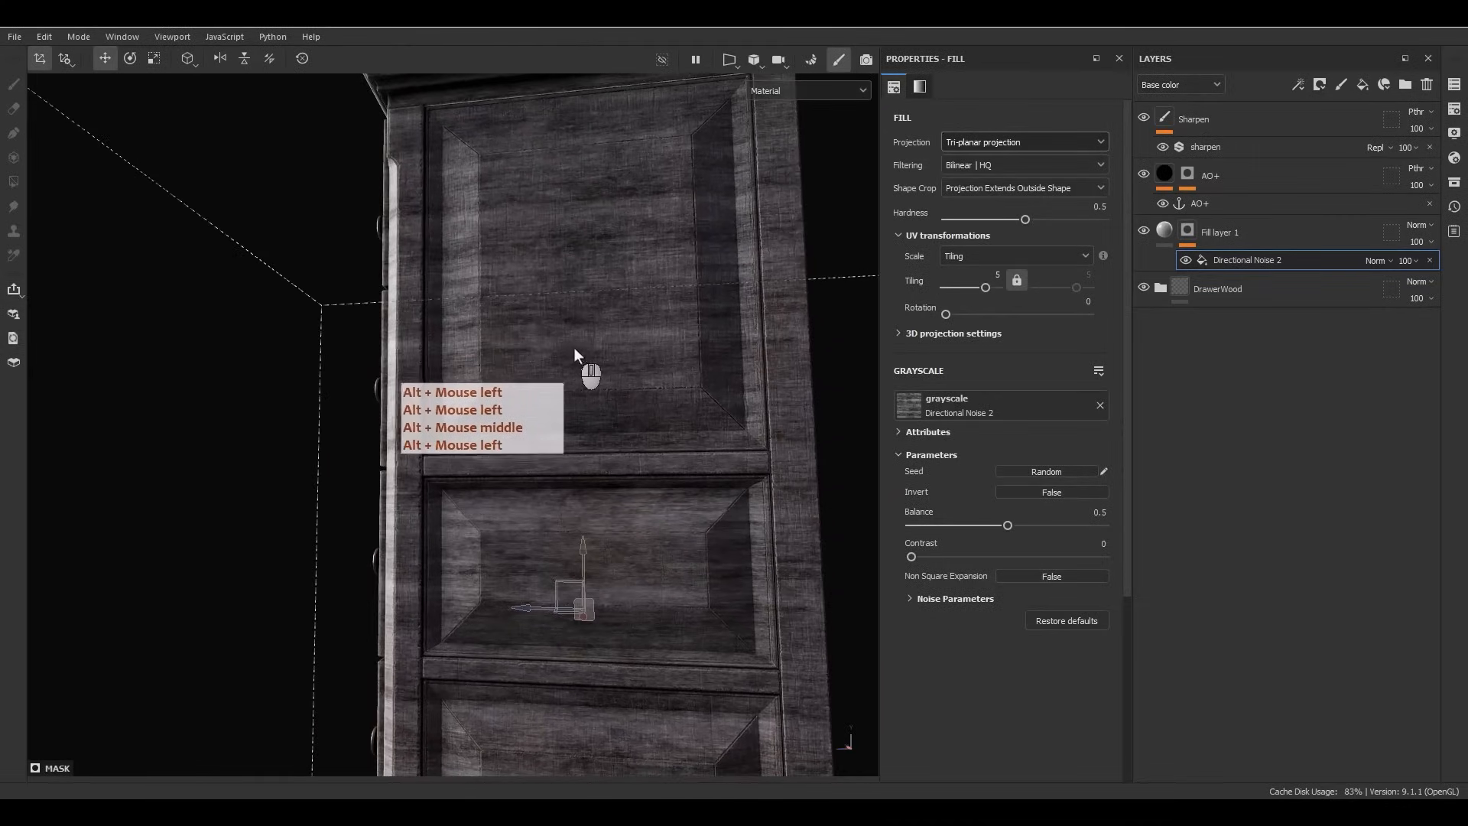
{"action": "middle_click_drag", "start_coordinate": [609, 388], "coordinate": [642, 405], "text": "alt"}
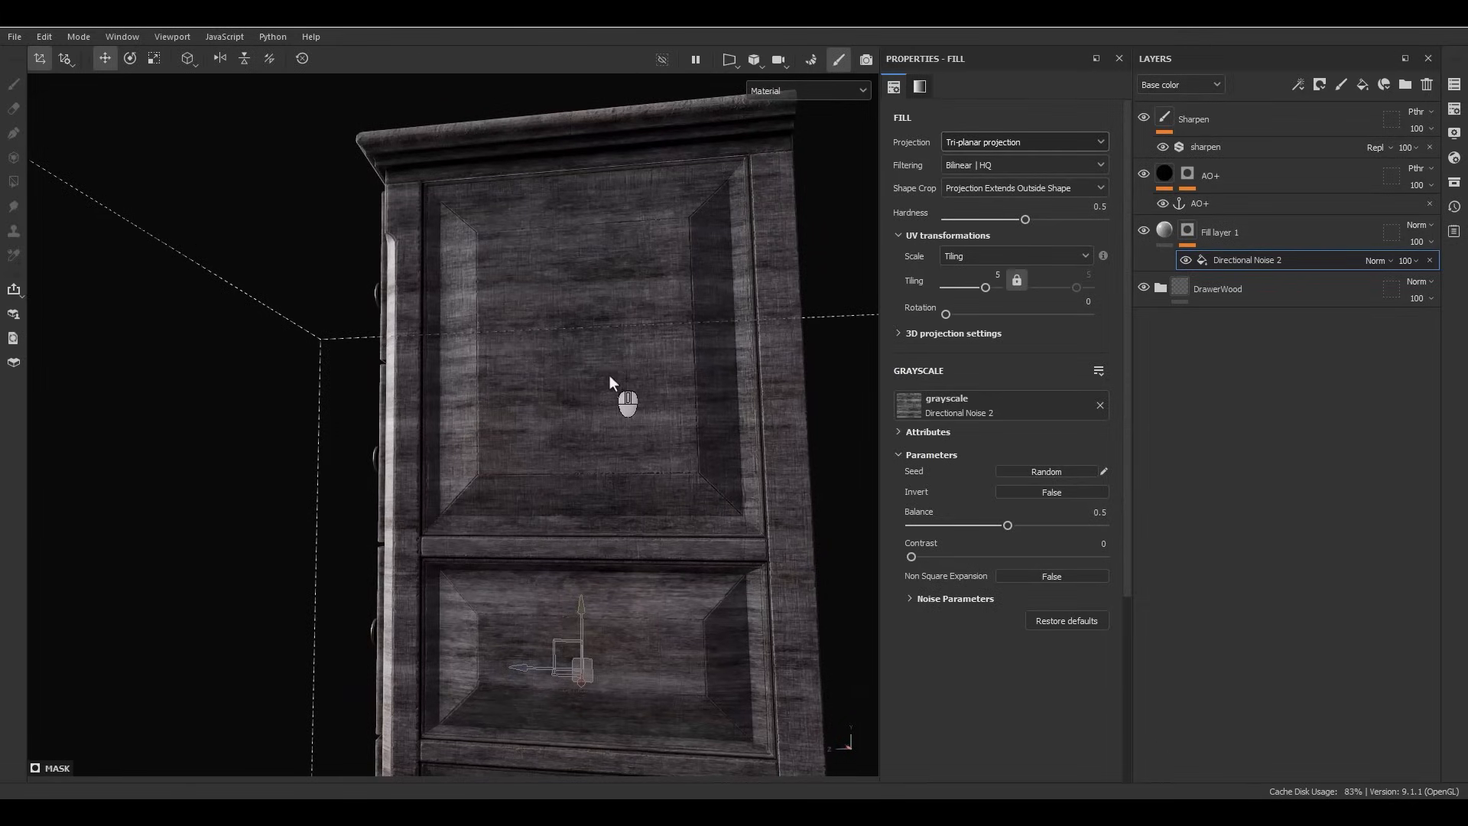
{"action": "left_click_drag", "start_coordinate": [650, 544], "coordinate": [799, 523], "text": "alt"}
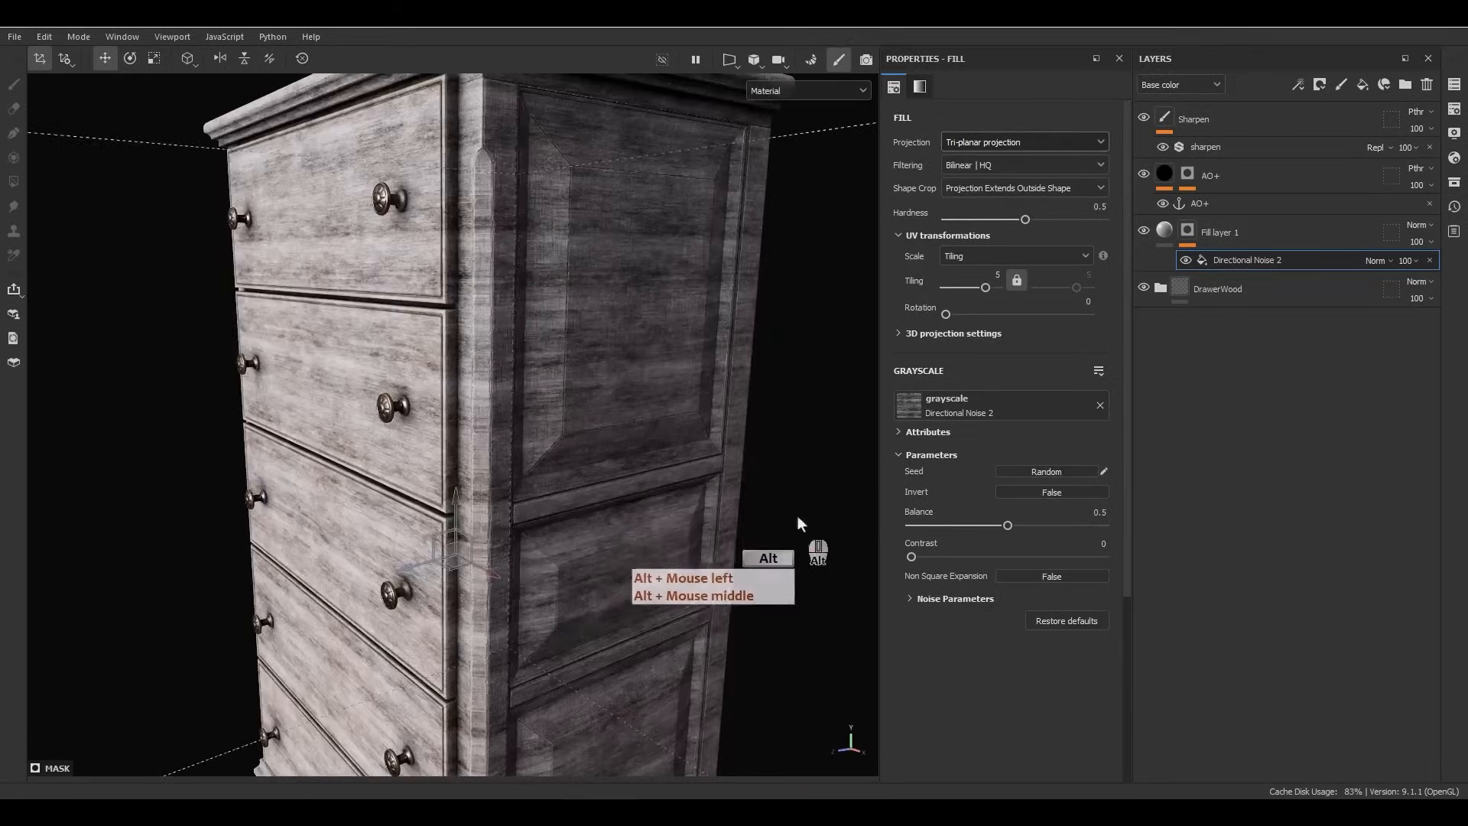
{"action": "right_click_drag", "start_coordinate": [797, 517], "coordinate": [687, 392], "text": "alt"}
{"action": "middle_click_drag", "start_coordinate": [686, 392], "coordinate": [742, 349], "text": "alt"}
{"action": "right_click_drag", "start_coordinate": [742, 349], "coordinate": [683, 255], "text": "alt"}
{"action": "left_click_drag", "start_coordinate": [683, 256], "coordinate": [701, 335], "text": "alt"}
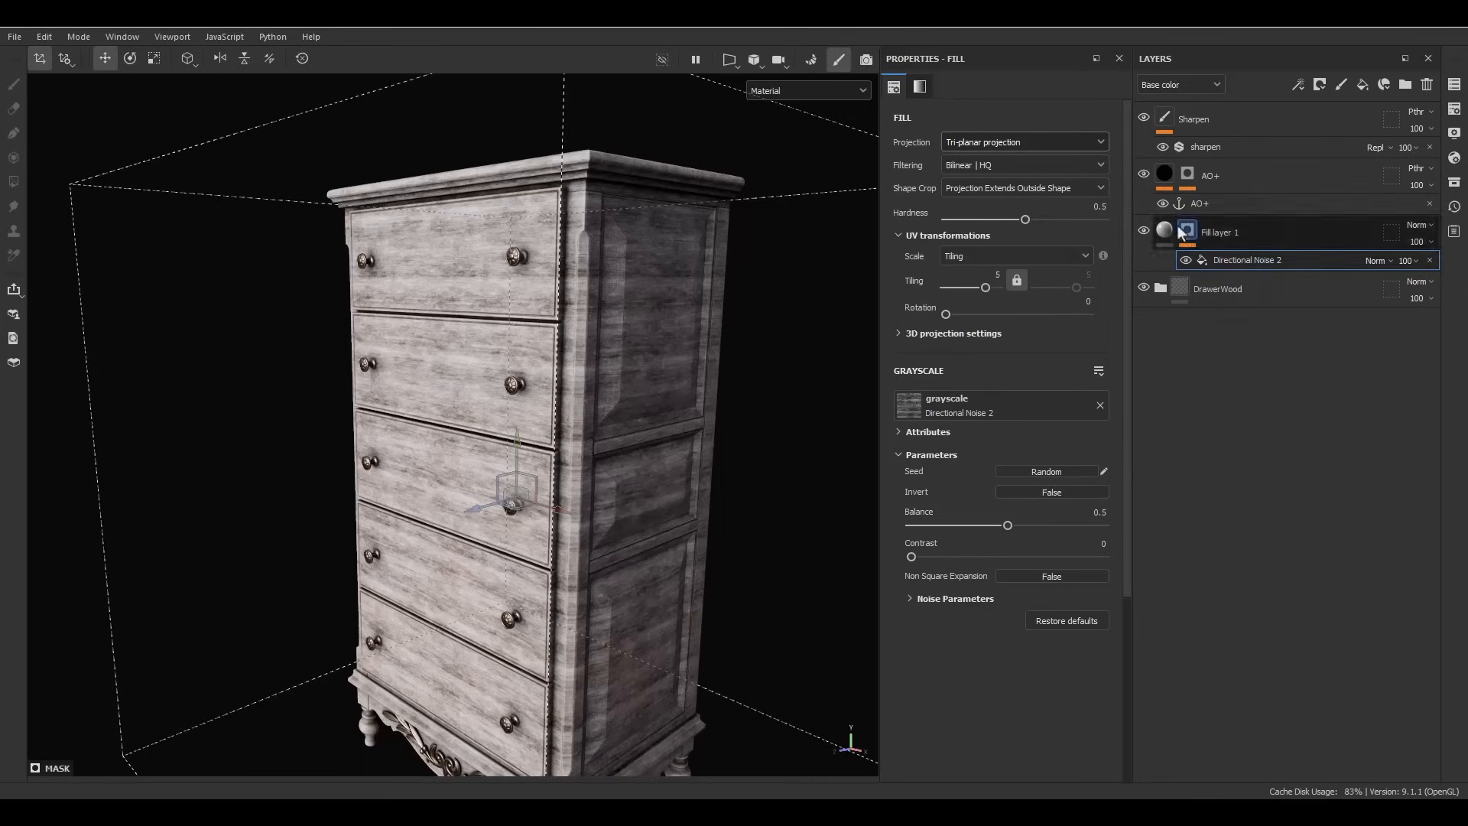
Switch the mask fill to UV set to UV set projection with UV set 1 as the source.
{"action": "left_click", "coordinate": [1030, 144]}
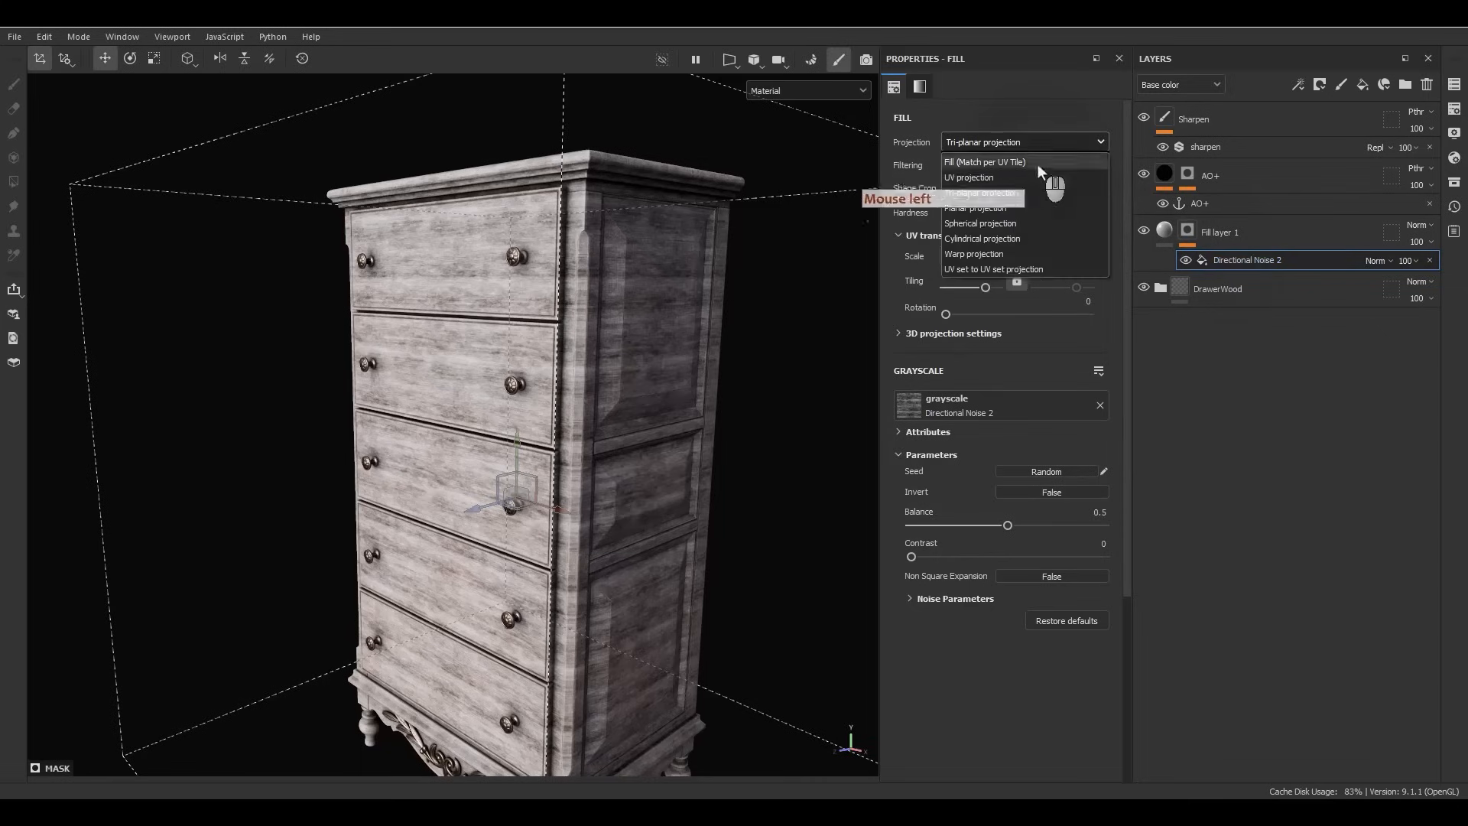
{"action": "left_click", "coordinate": [988, 266]}
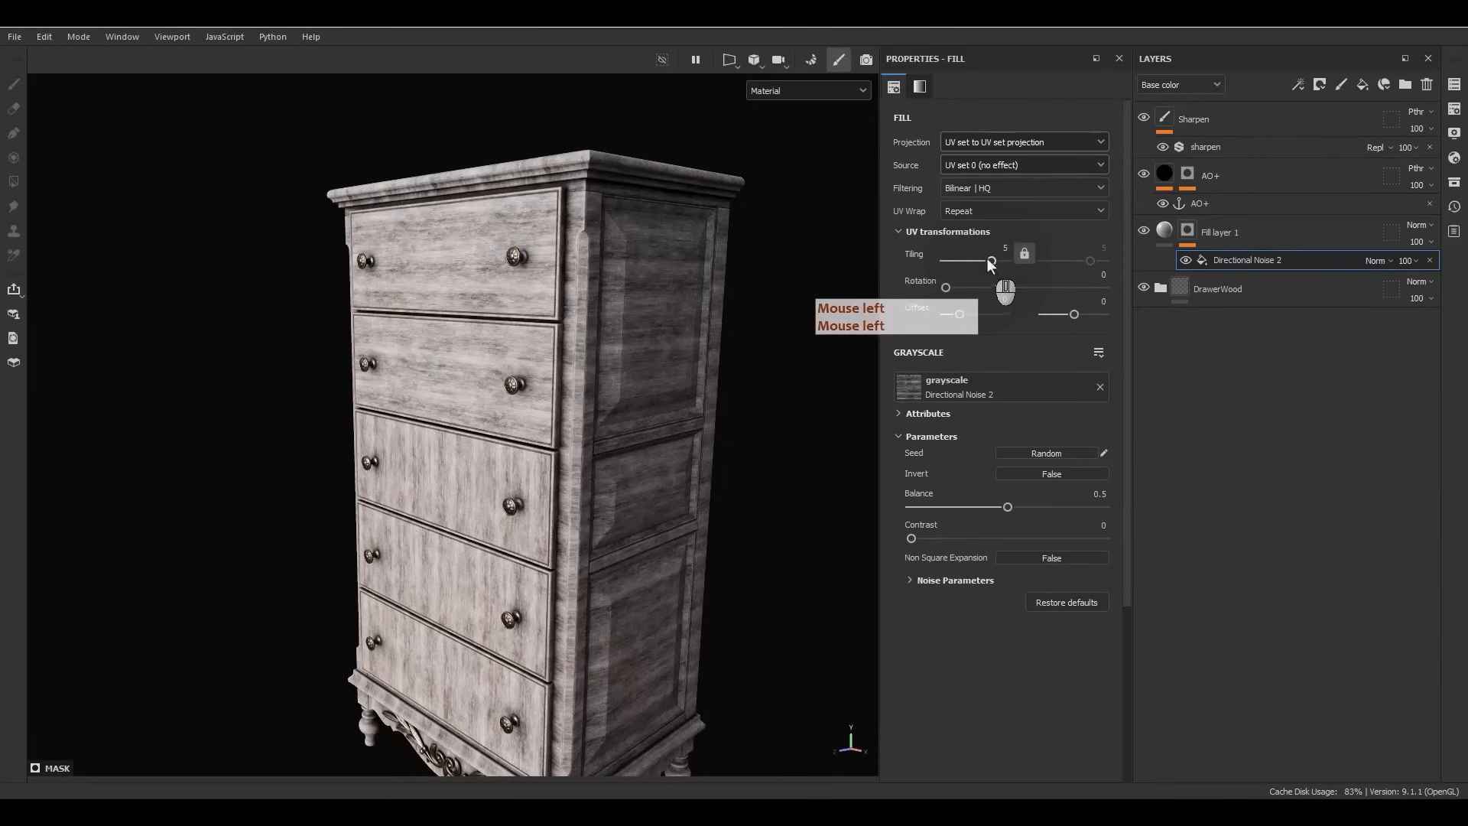
{"action": "left_click", "coordinate": [965, 170]}
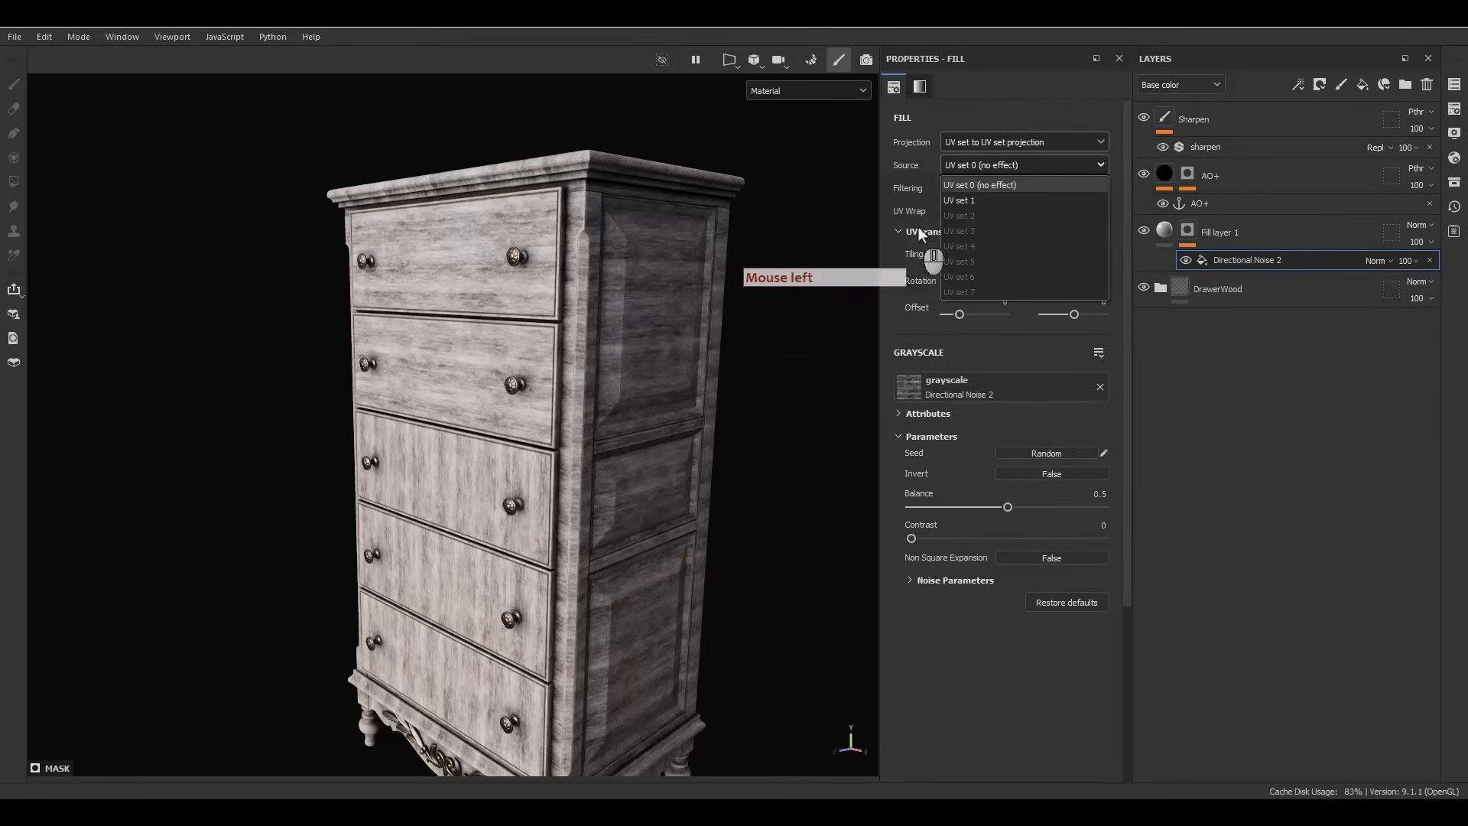
{"action": "left_click", "coordinate": [957, 200]}
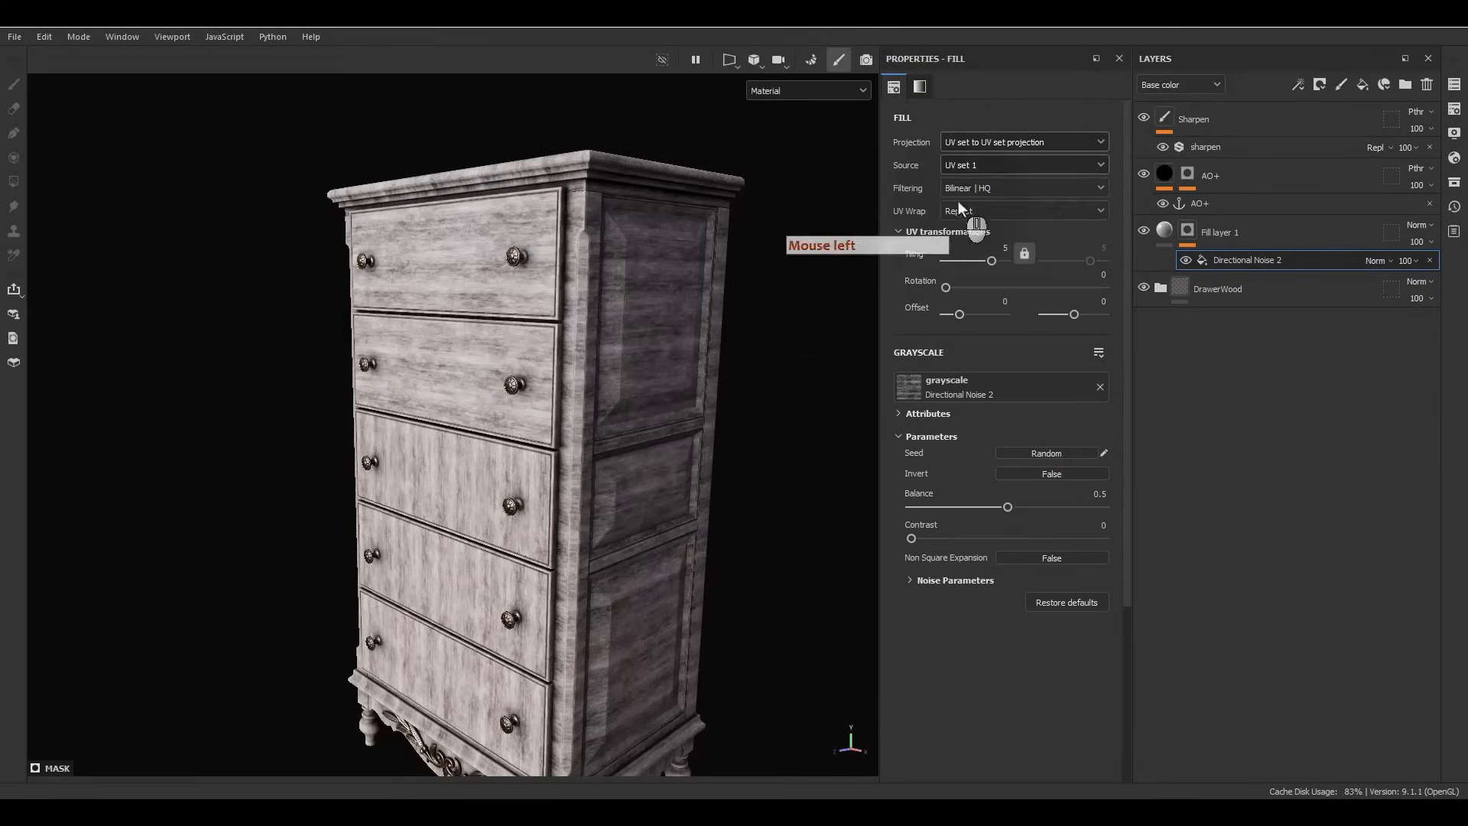
Rotate the Directional Noise 2 mask fill by 90 degrees.
{"action": "middle_click_drag", "start_coordinate": [590, 521], "coordinate": [617, 494], "text": "alt"}
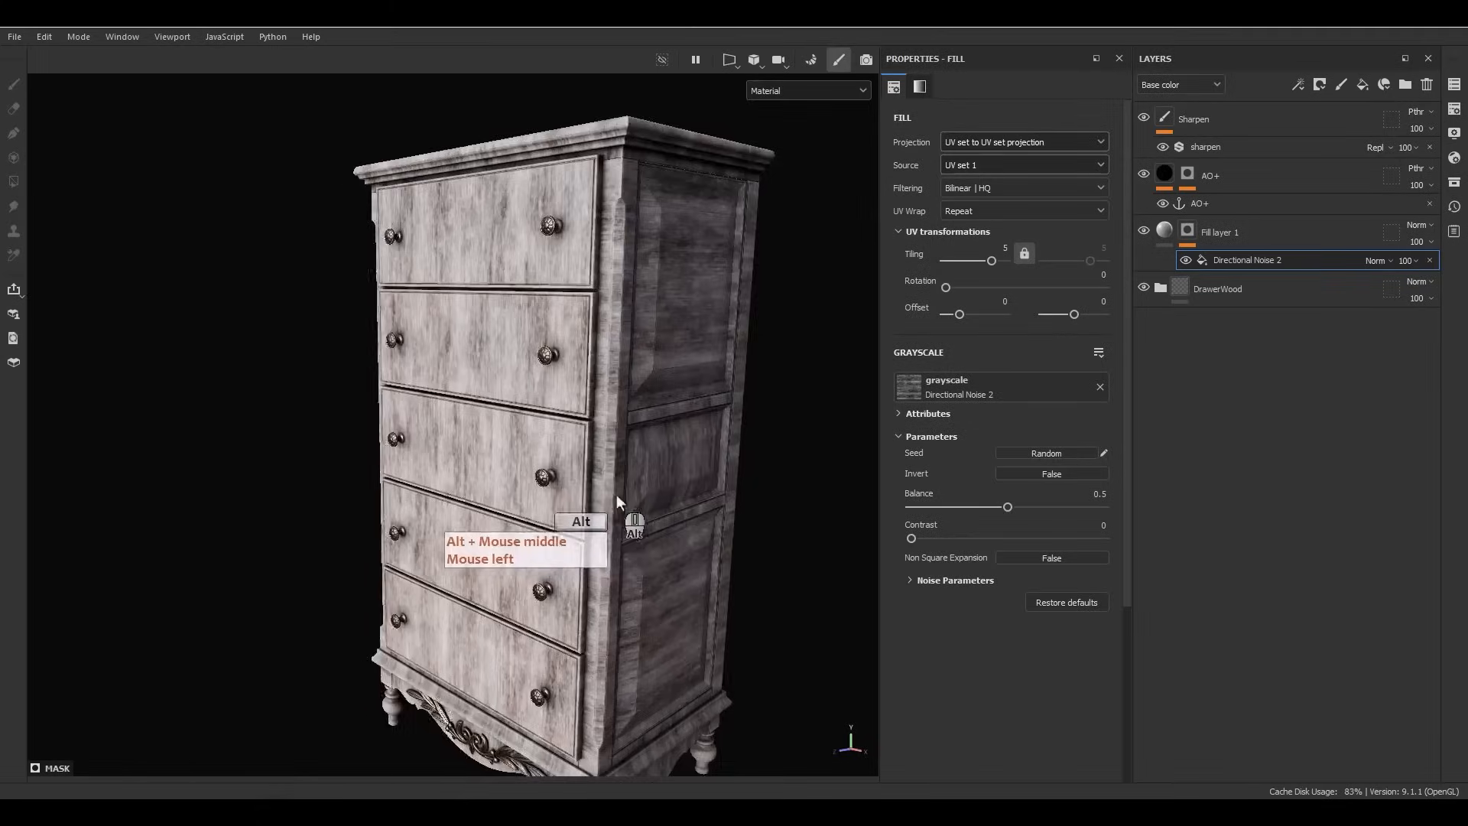
{"action": "left_click_drag", "start_coordinate": [617, 494], "coordinate": [656, 474], "text": "alt"}
{"action": "right_click_drag", "start_coordinate": [656, 475], "coordinate": [620, 417], "text": "alt"}
{"action": "left_click_drag", "start_coordinate": [620, 417], "coordinate": [570, 407], "text": "alt"}
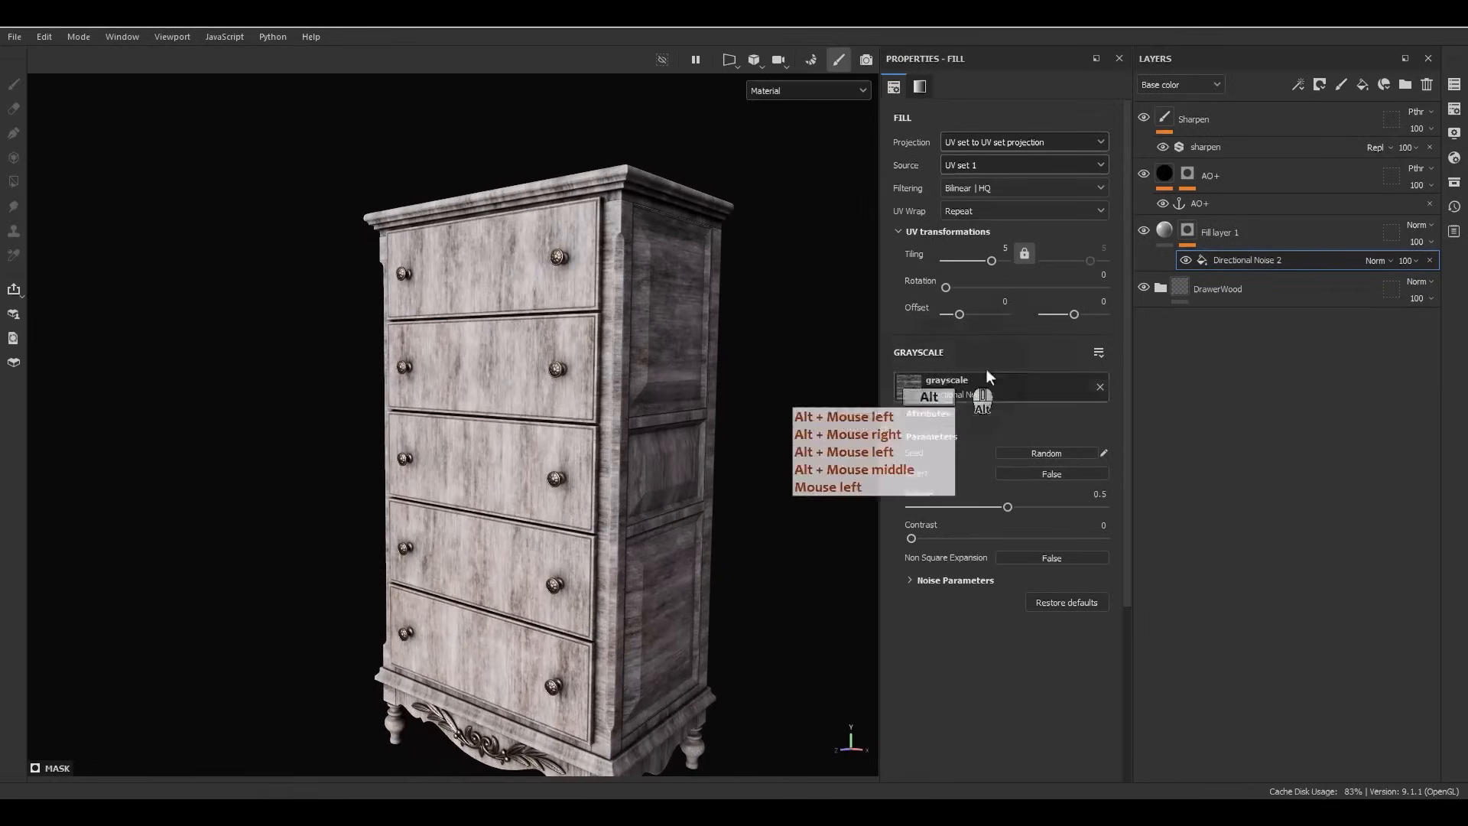
{"action": "left_click", "coordinate": [1092, 279]}
{"action": "type", "text": "90"}
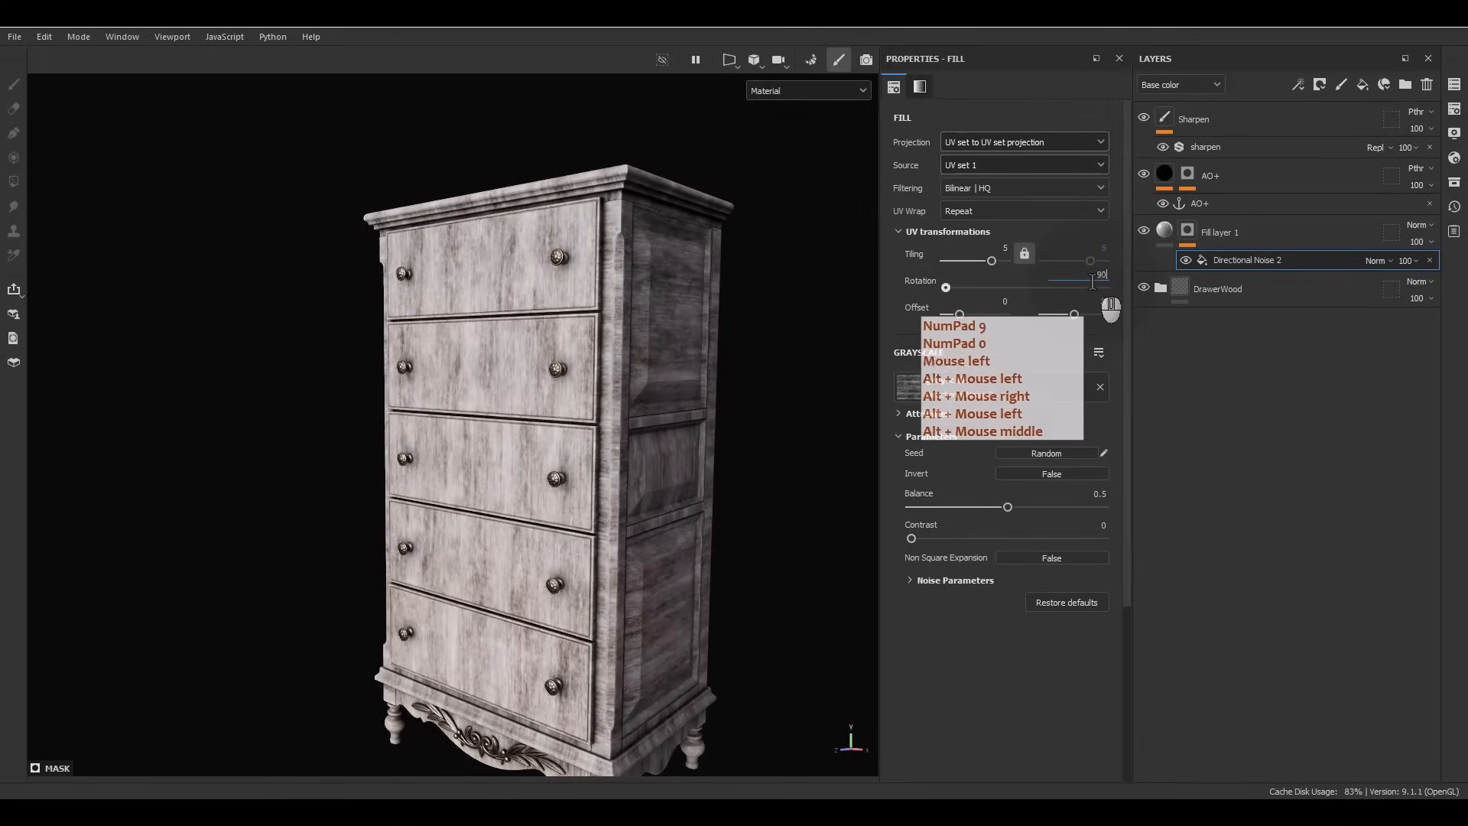
{"action": "key", "text": "Return"}
Inspect the direction of the rotated noise across the dresser's drawers, side panels and frame.
{"action": "middle_click_drag", "start_coordinate": [574, 365], "coordinate": [667, 362], "text": "alt"}
{"action": "right_click_drag", "start_coordinate": [667, 362], "coordinate": [673, 367], "text": "alt"}
{"action": "left_click_drag", "start_coordinate": [673, 367], "coordinate": [642, 337], "text": "alt"}
{"action": "right_click_drag", "start_coordinate": [642, 336], "coordinate": [657, 406], "text": "shift"}
{"action": "left_click_drag", "start_coordinate": [657, 405], "coordinate": [692, 436], "text": "alt"}
{"action": "right_click_drag", "start_coordinate": [692, 436], "coordinate": [667, 235], "text": "alt"}
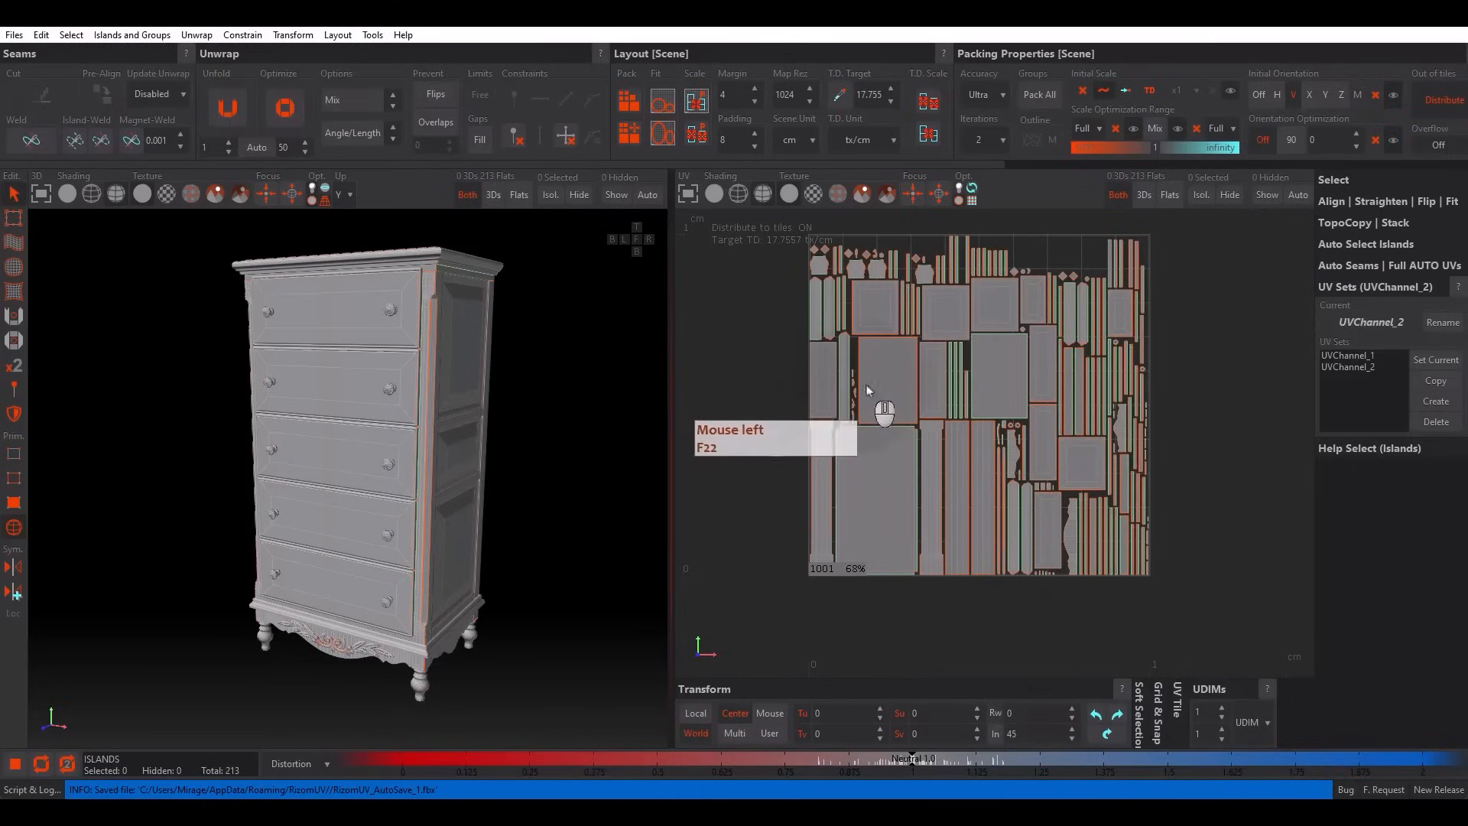
In RizomUV, make UVChannel_1 the current UV set and examine how its islands are laid out across the UV tiles.
{"action": "double_click", "coordinate": [1343, 356]}
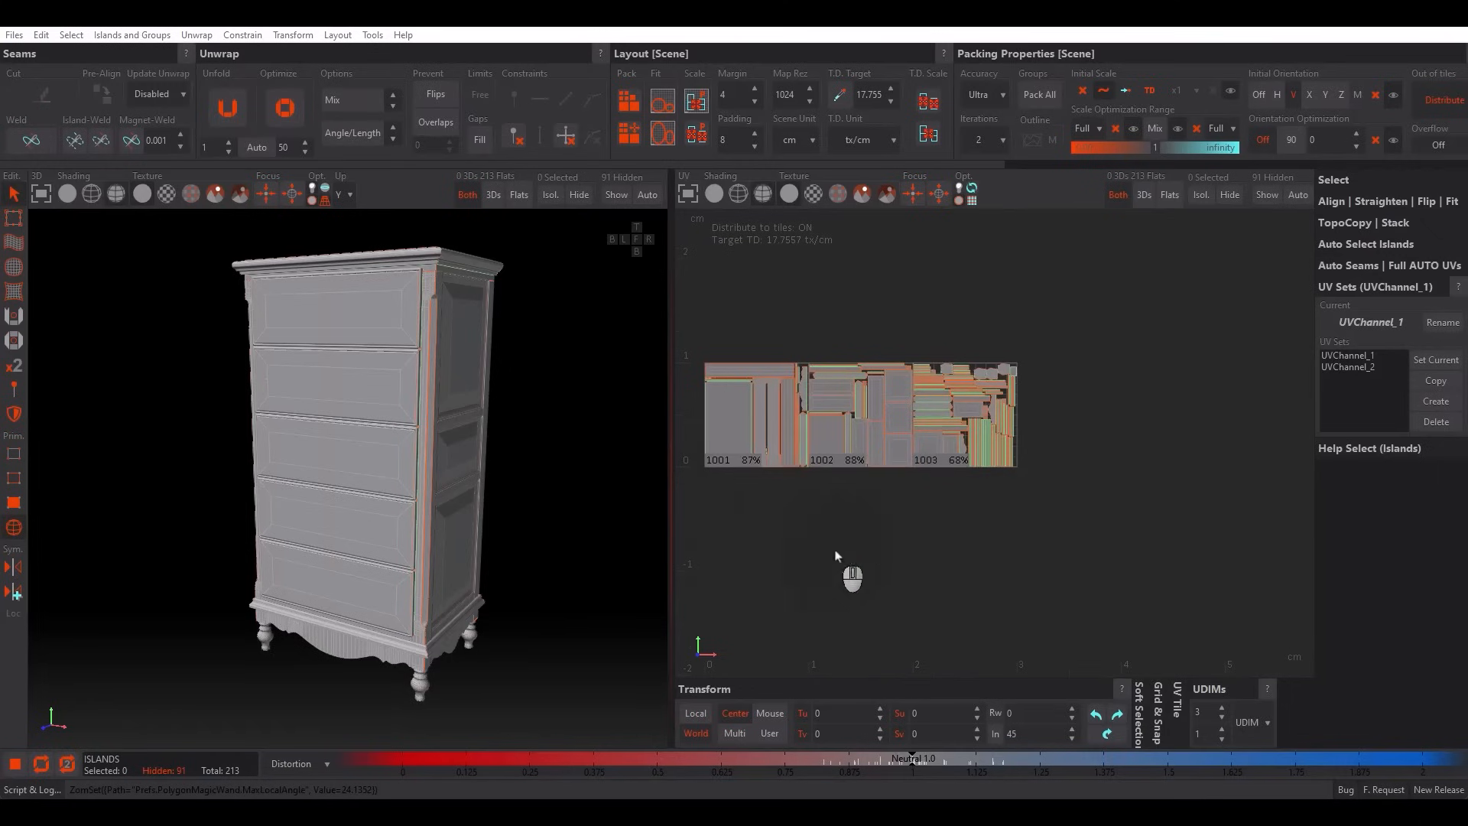
{"action": "middle_click_drag", "start_coordinate": [836, 552], "coordinate": [892, 563], "text": "alt"}
{"action": "scroll", "coordinate": [938, 512], "scroll_direction": "up", "scroll_amount": 4}
{"action": "right_click_drag", "start_coordinate": [987, 516], "coordinate": [985, 484], "text": "alt"}
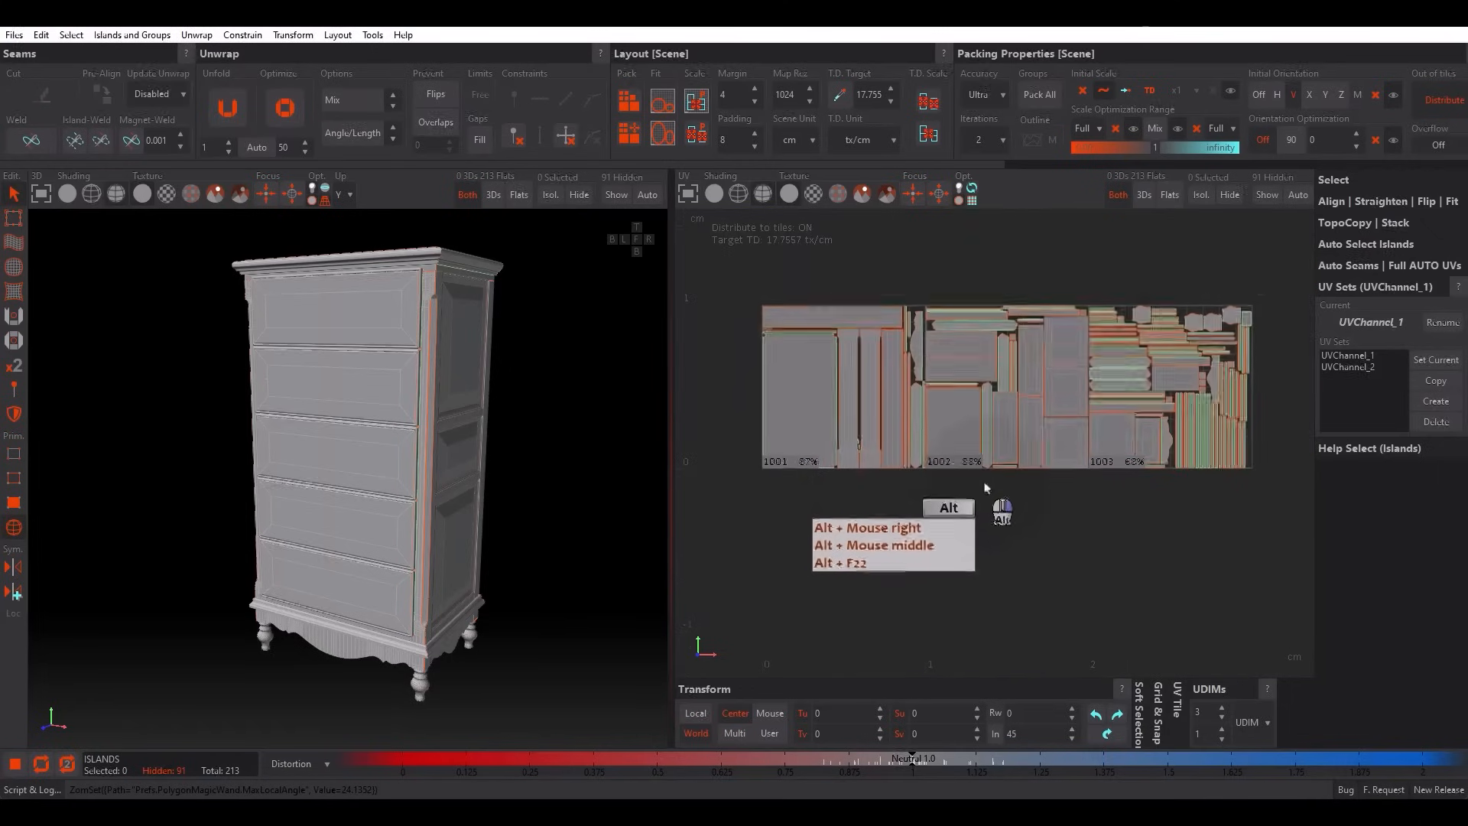
{"action": "middle_click_drag", "start_coordinate": [985, 487], "coordinate": [984, 494], "text": "alt"}
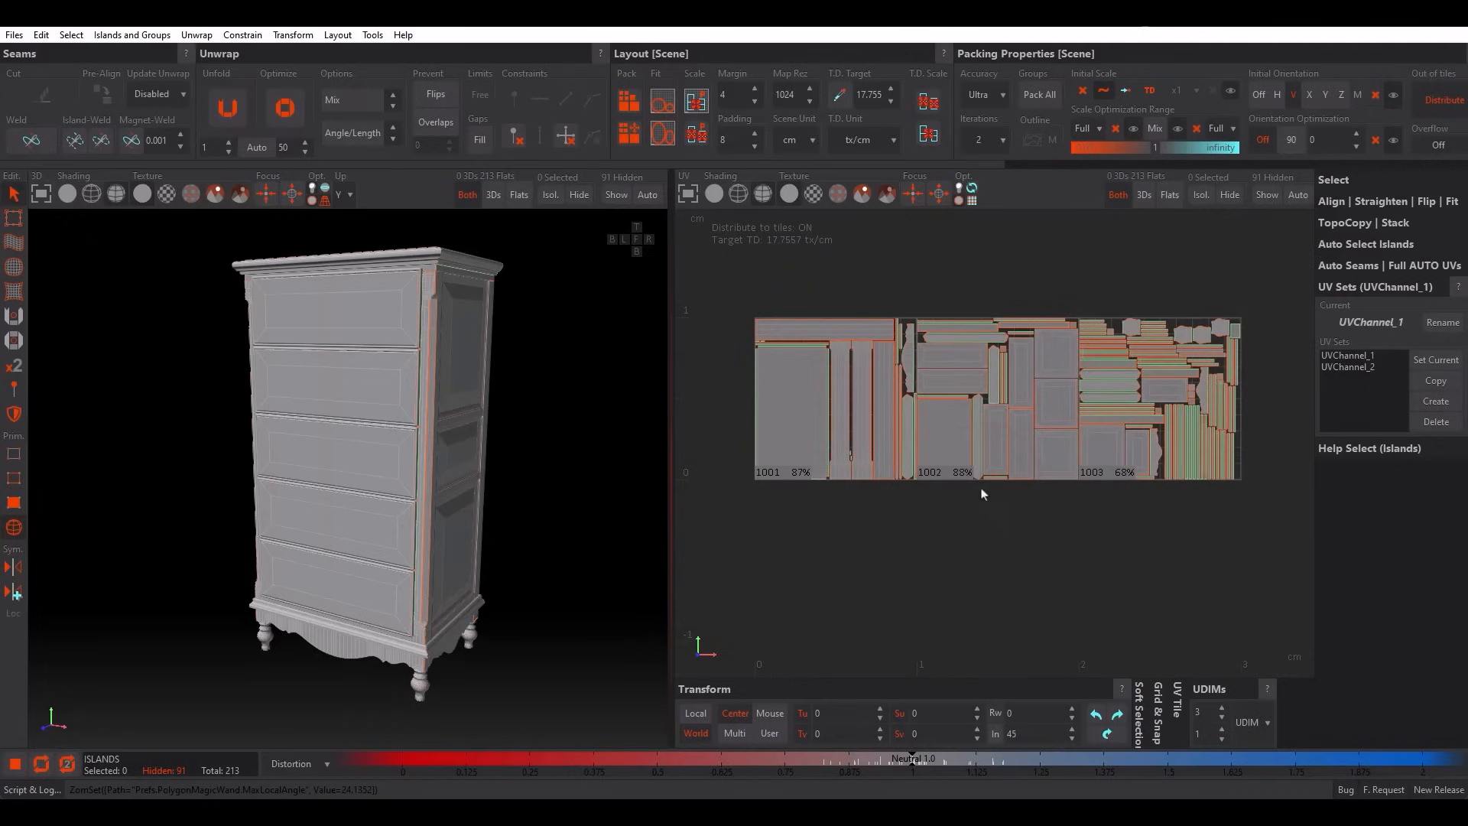
Make UVChannel_2 the current UV set and examine its single-tile island layout.
{"action": "double_click", "coordinate": [1352, 375]}
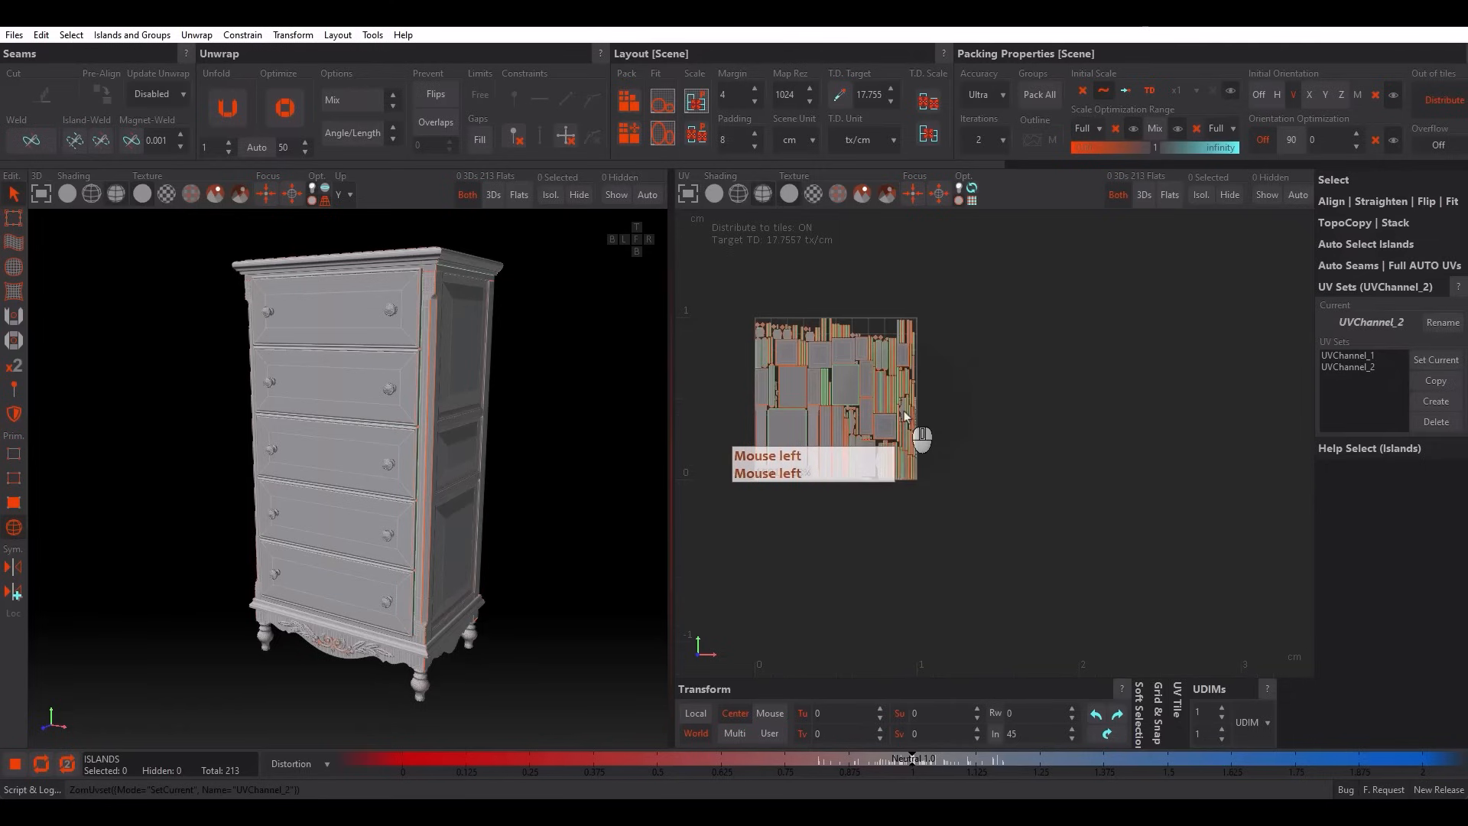
{"action": "scroll", "coordinate": [748, 446], "scroll_direction": "up", "scroll_amount": 2}
{"action": "middle_click_drag", "start_coordinate": [835, 403], "coordinate": [847, 469], "text": "alt"}
{"action": "right_click_drag", "start_coordinate": [835, 462], "coordinate": [834, 498], "text": "alt"}
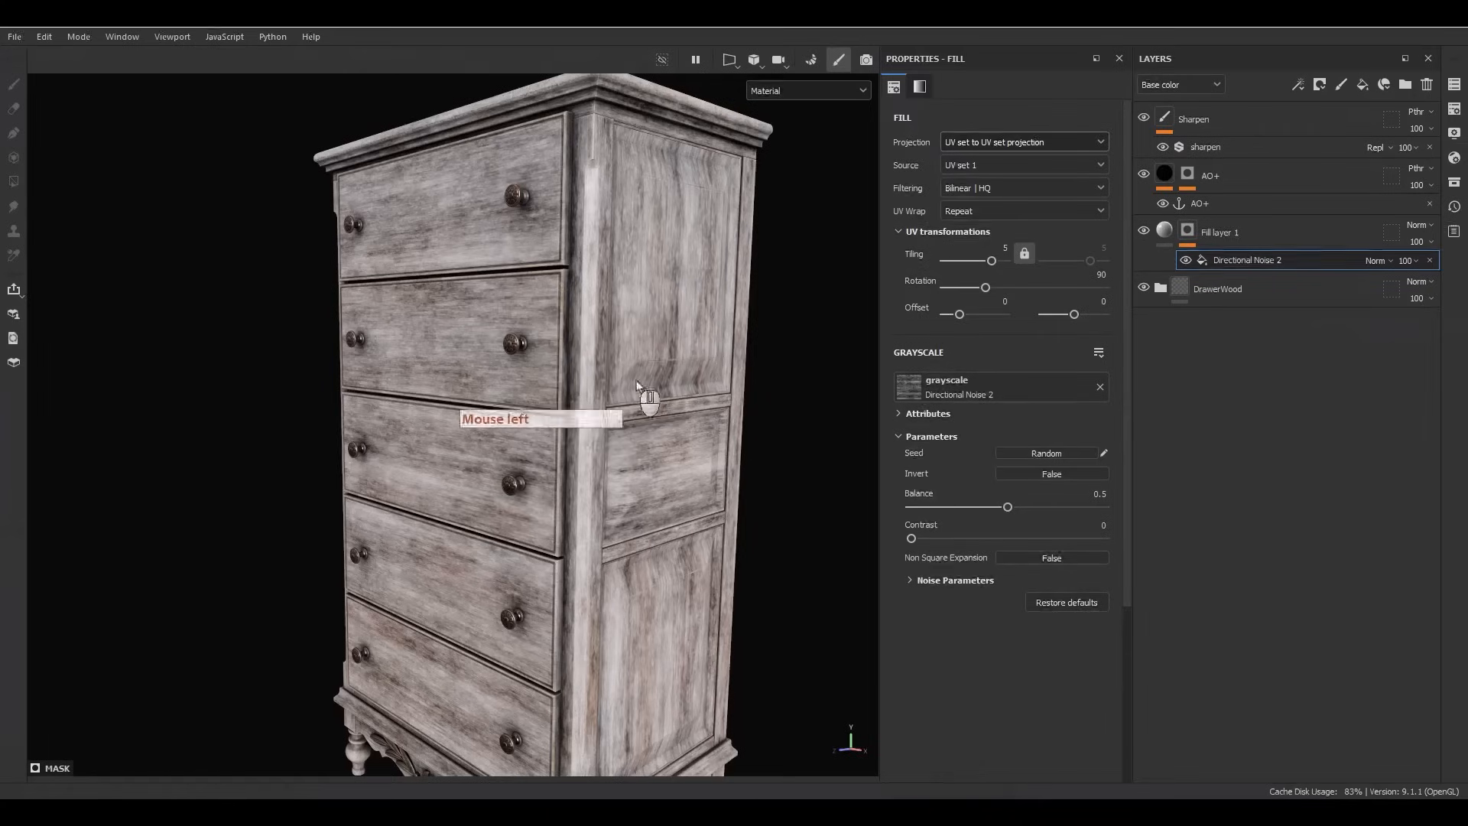
Back in Substance 3D Painter, delete Fill layer 1 together with its noise mask.
{"action": "right_click_drag", "start_coordinate": [646, 413], "coordinate": [650, 259], "text": "alt"}
{"action": "left_click_drag", "start_coordinate": [650, 258], "coordinate": [652, 394], "text": "alt"}
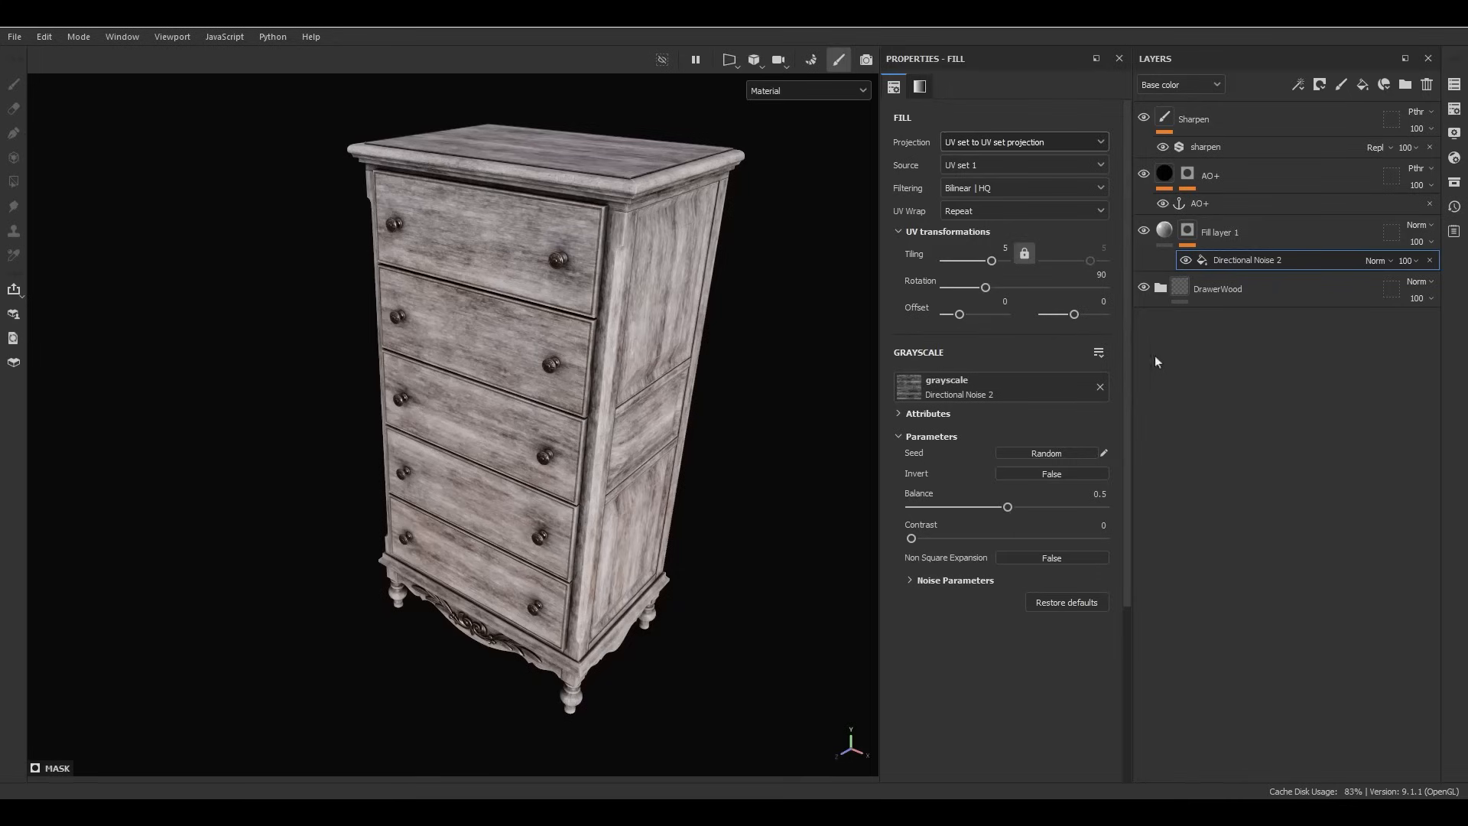
{"action": "left_click", "coordinate": [1273, 237]}
{"action": "key", "text": "F22"}
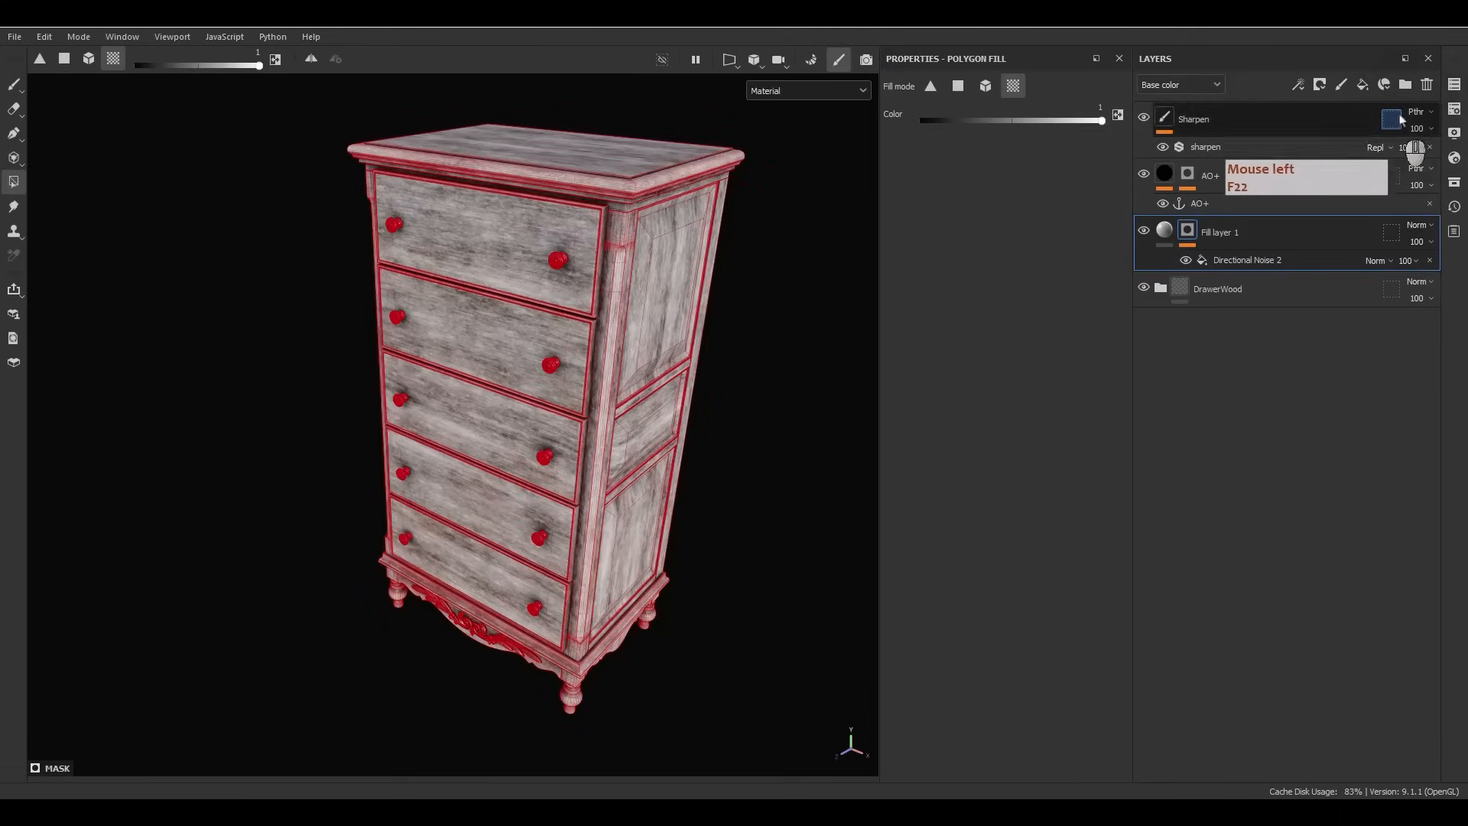
{"action": "left_click", "coordinate": [1428, 86]}
{"action": "left_click", "coordinate": [1225, 311]}
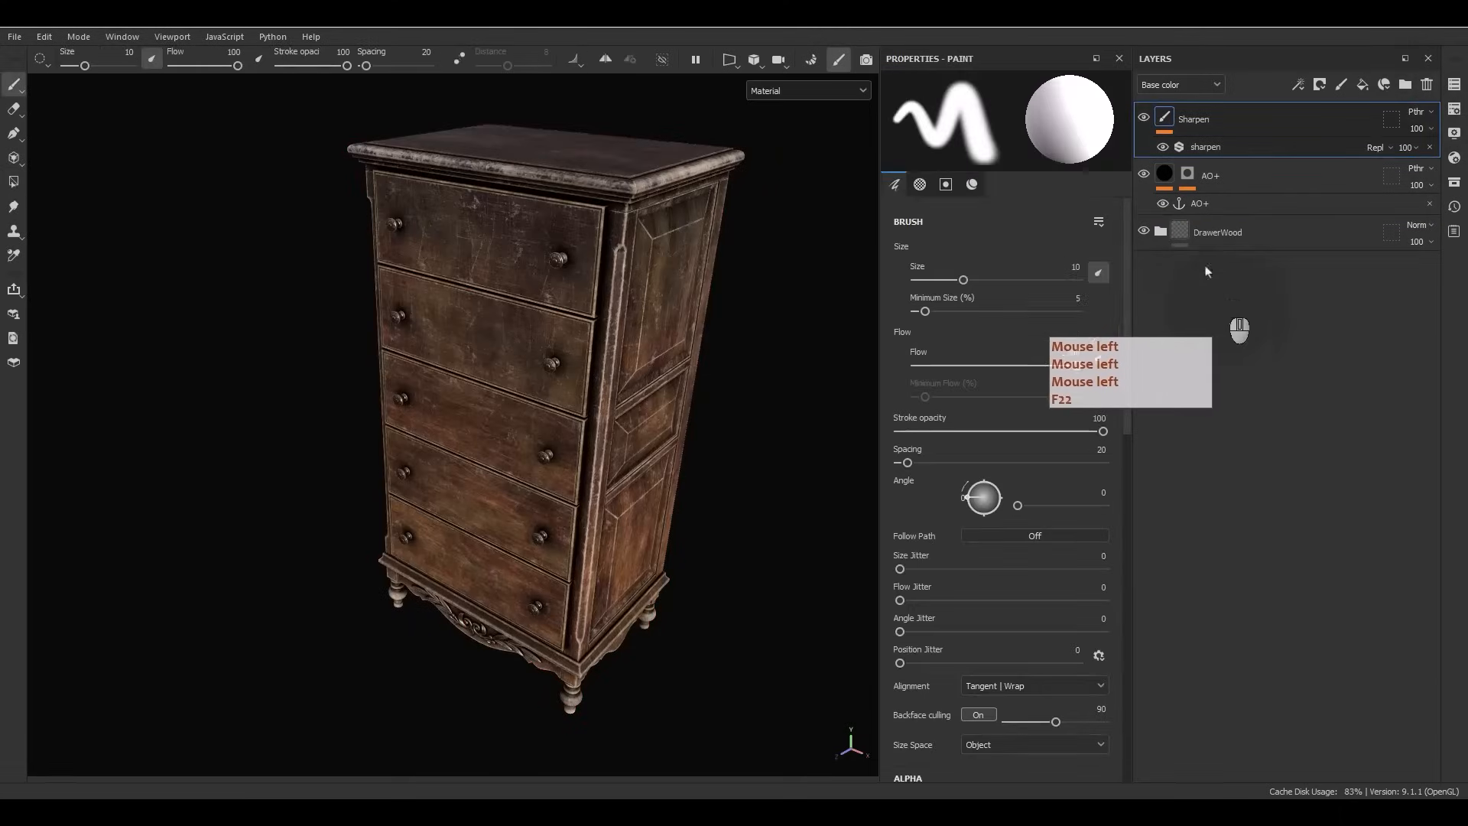
Expand the DrawerWood folder and examine the Wood Fibers layer's wood_pattern_01 mask fill and material settings.
{"action": "left_click", "coordinate": [1162, 234]}
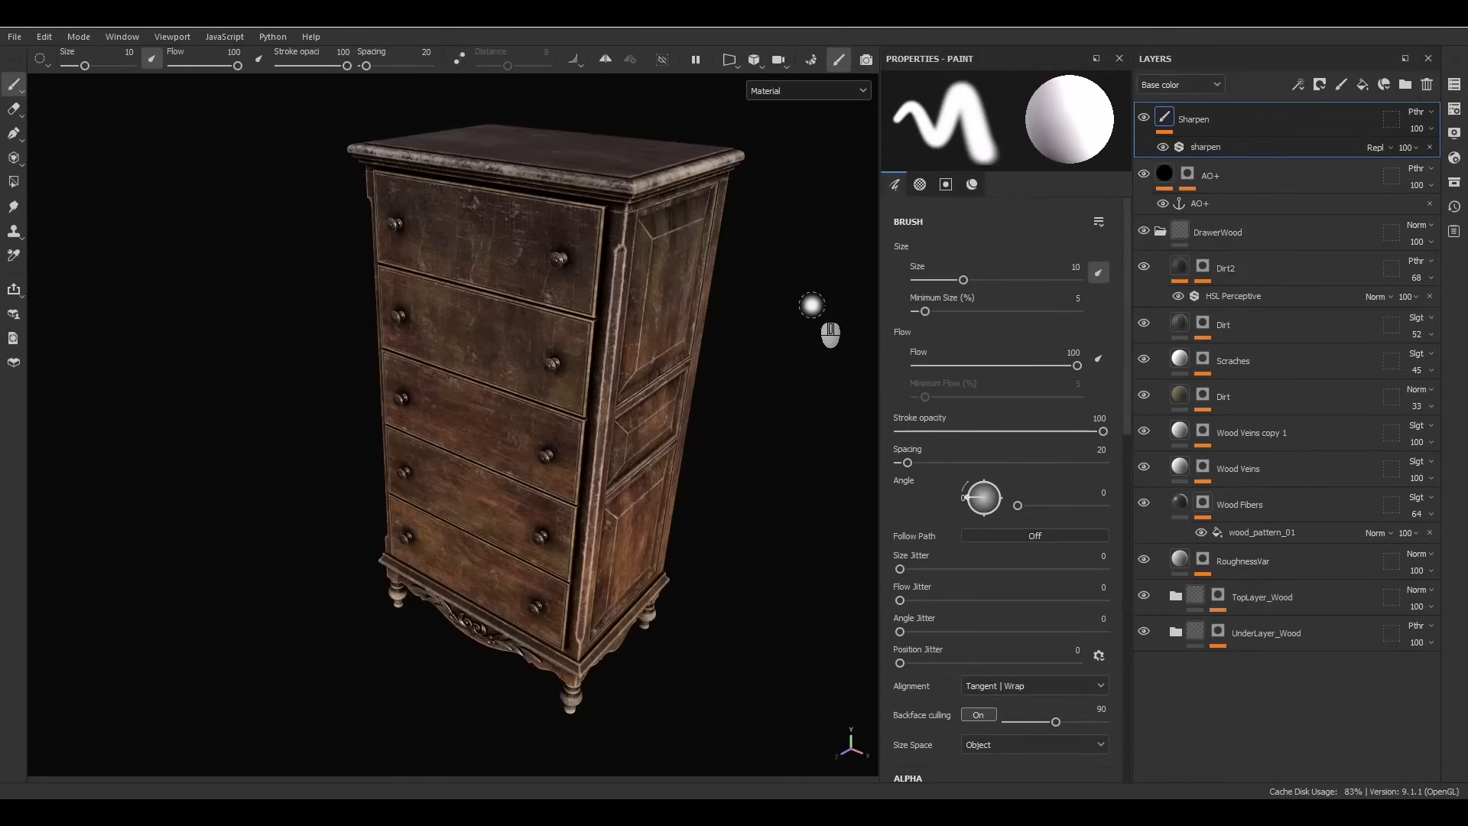
{"action": "left_click", "coordinate": [1203, 503]}
{"action": "left_click", "coordinate": [1220, 532]}
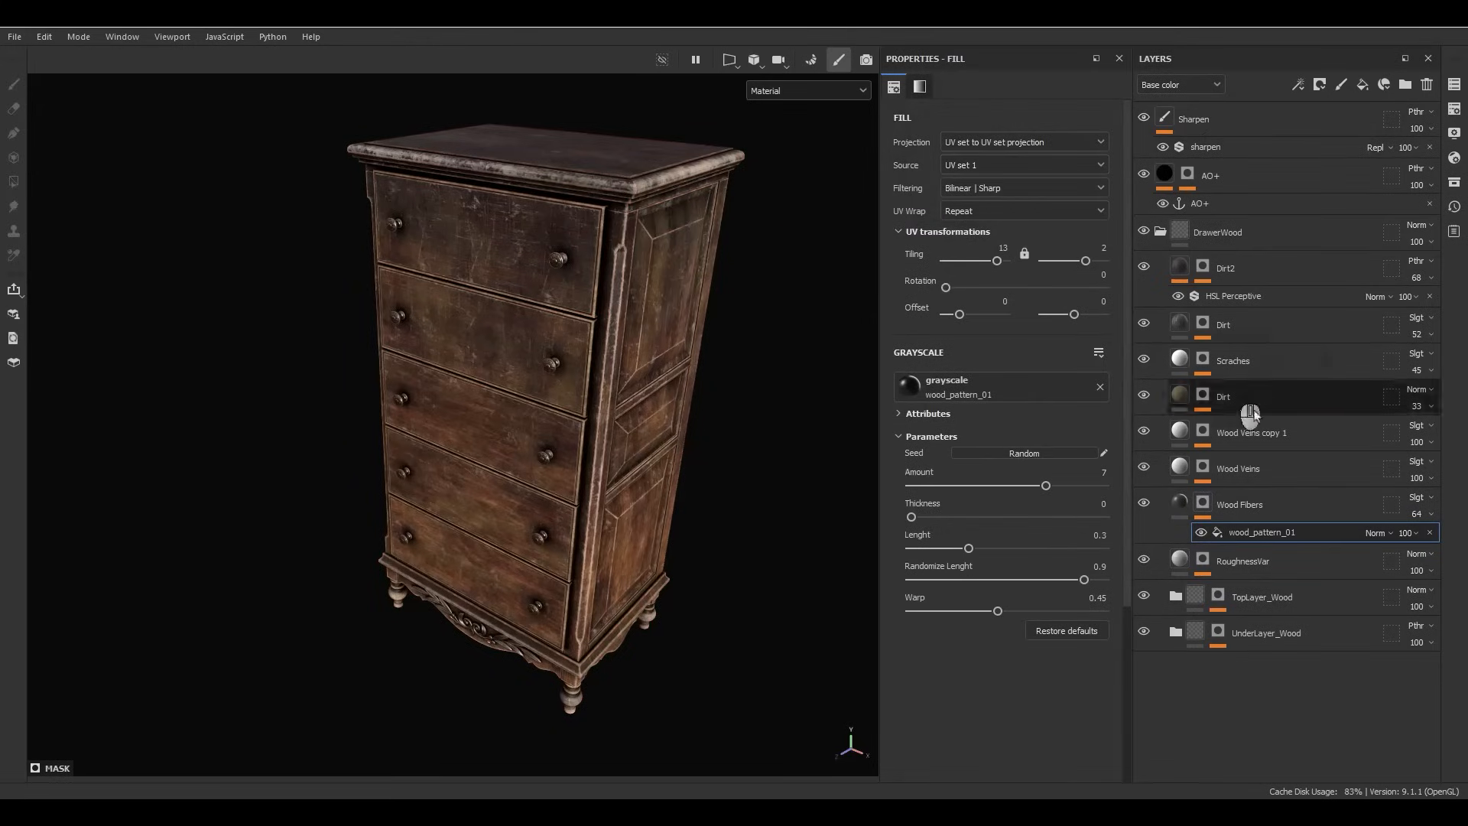
{"action": "left_click", "coordinate": [1180, 504]}
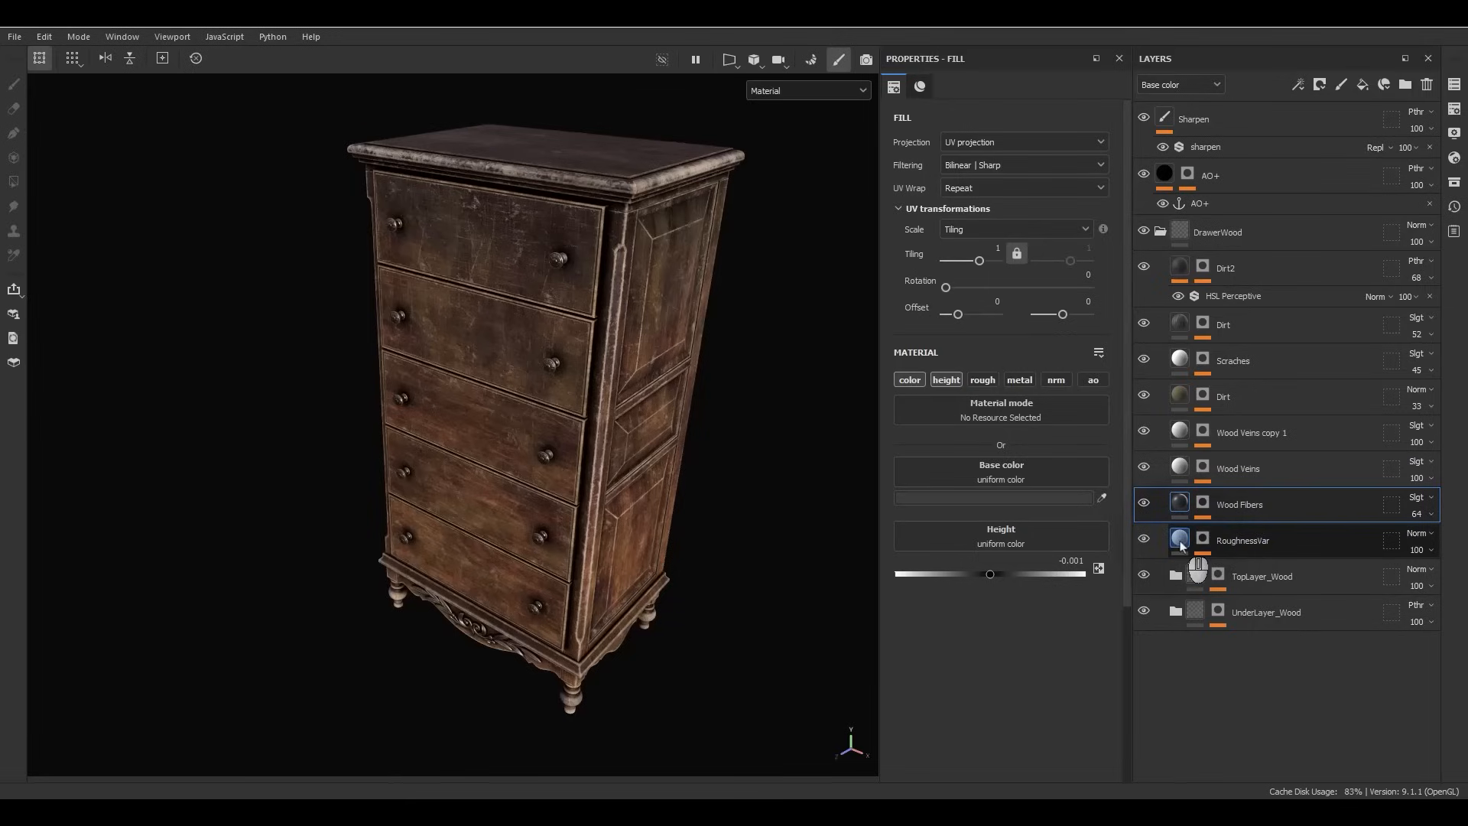
{"action": "mouse_move", "coordinate": [1180, 543]}
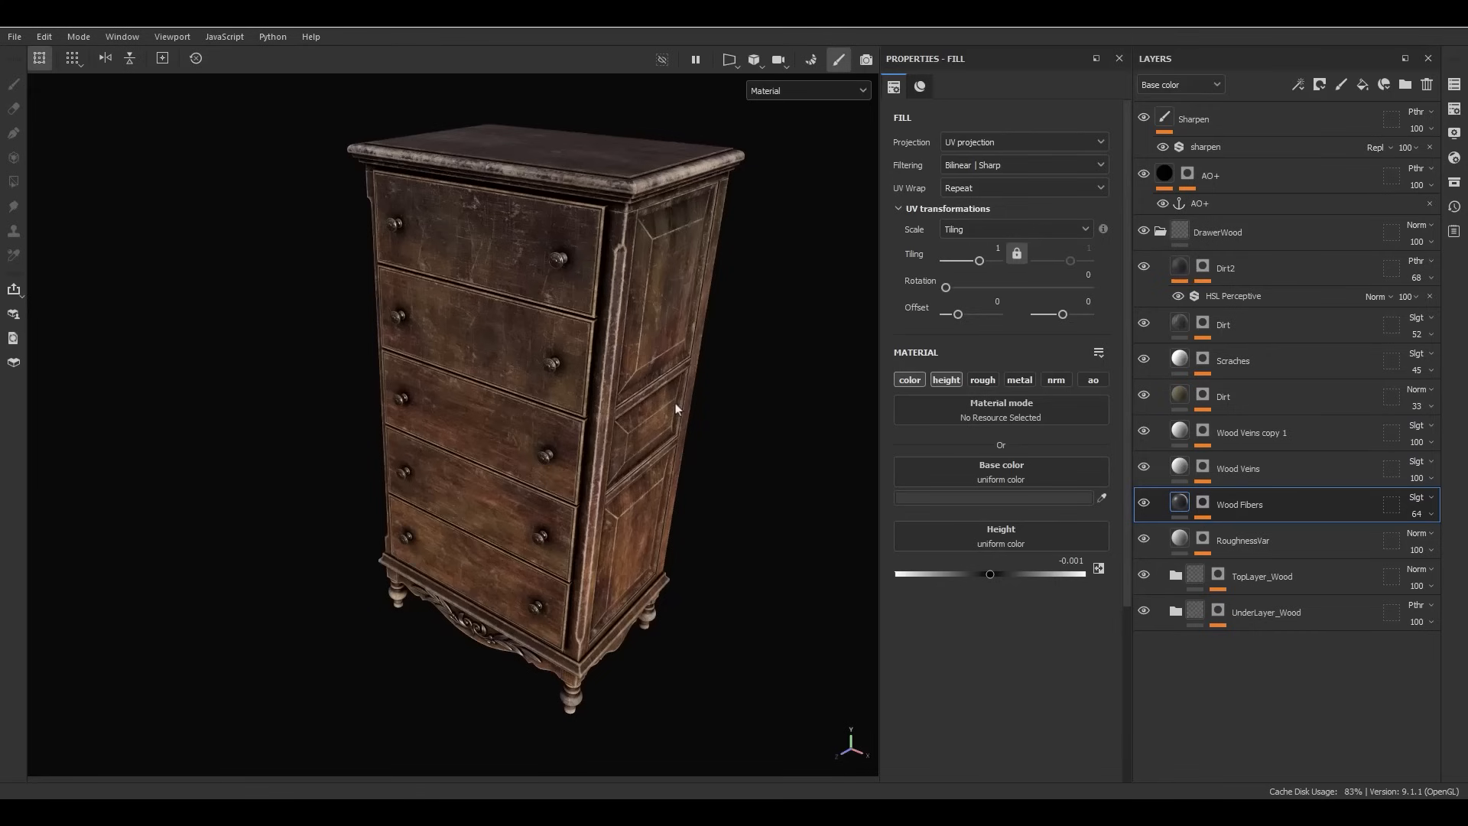
Add the MK-Imperfectionvol3-Wood images to the resource import list and set the usage of all of them to texture.
{"action": "left_click", "coordinate": [1455, 182]}
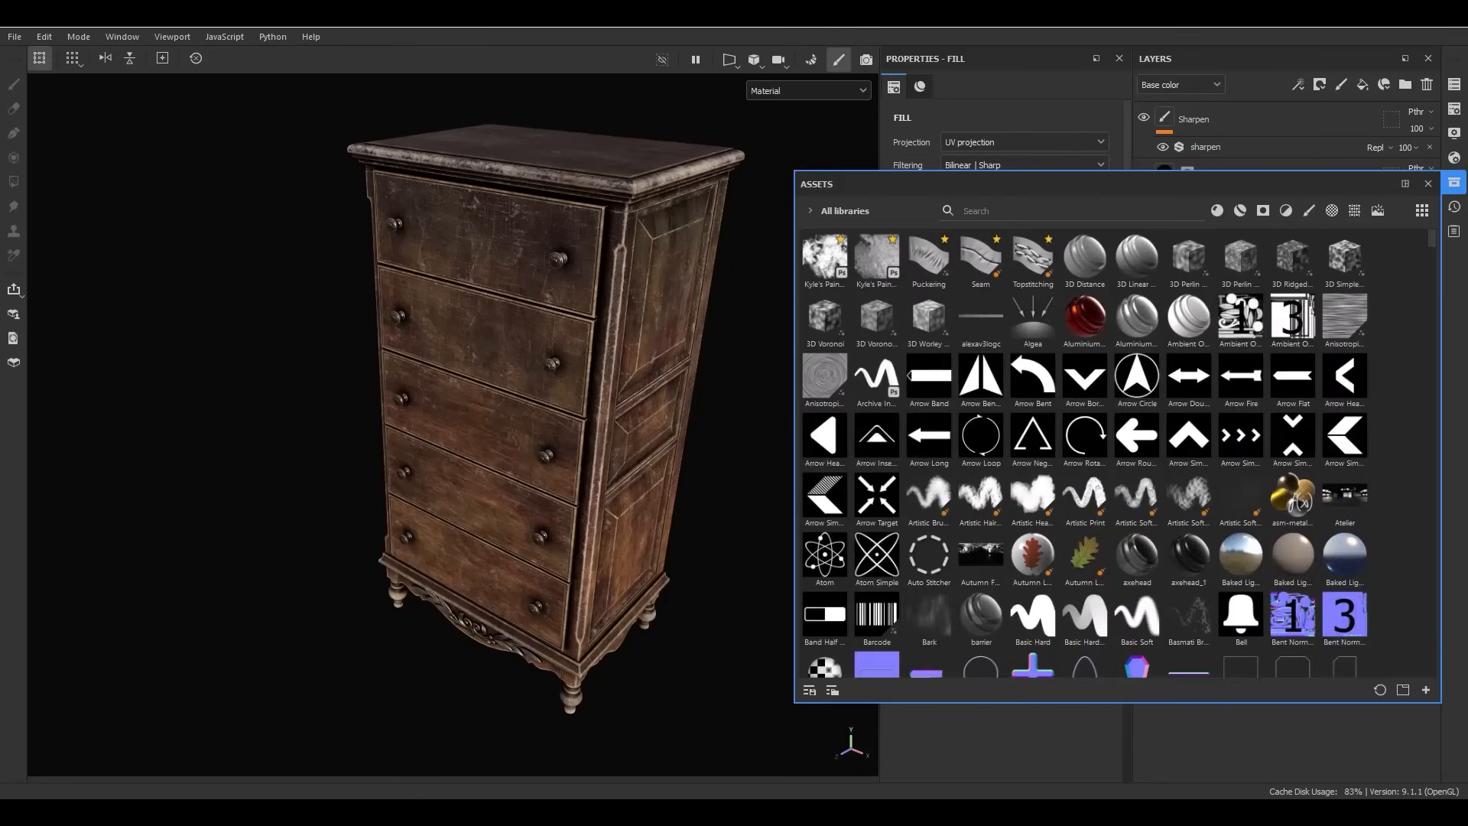
{"action": "left_click_drag", "start_coordinate": [1466, 467], "coordinate": [1110, 354]}
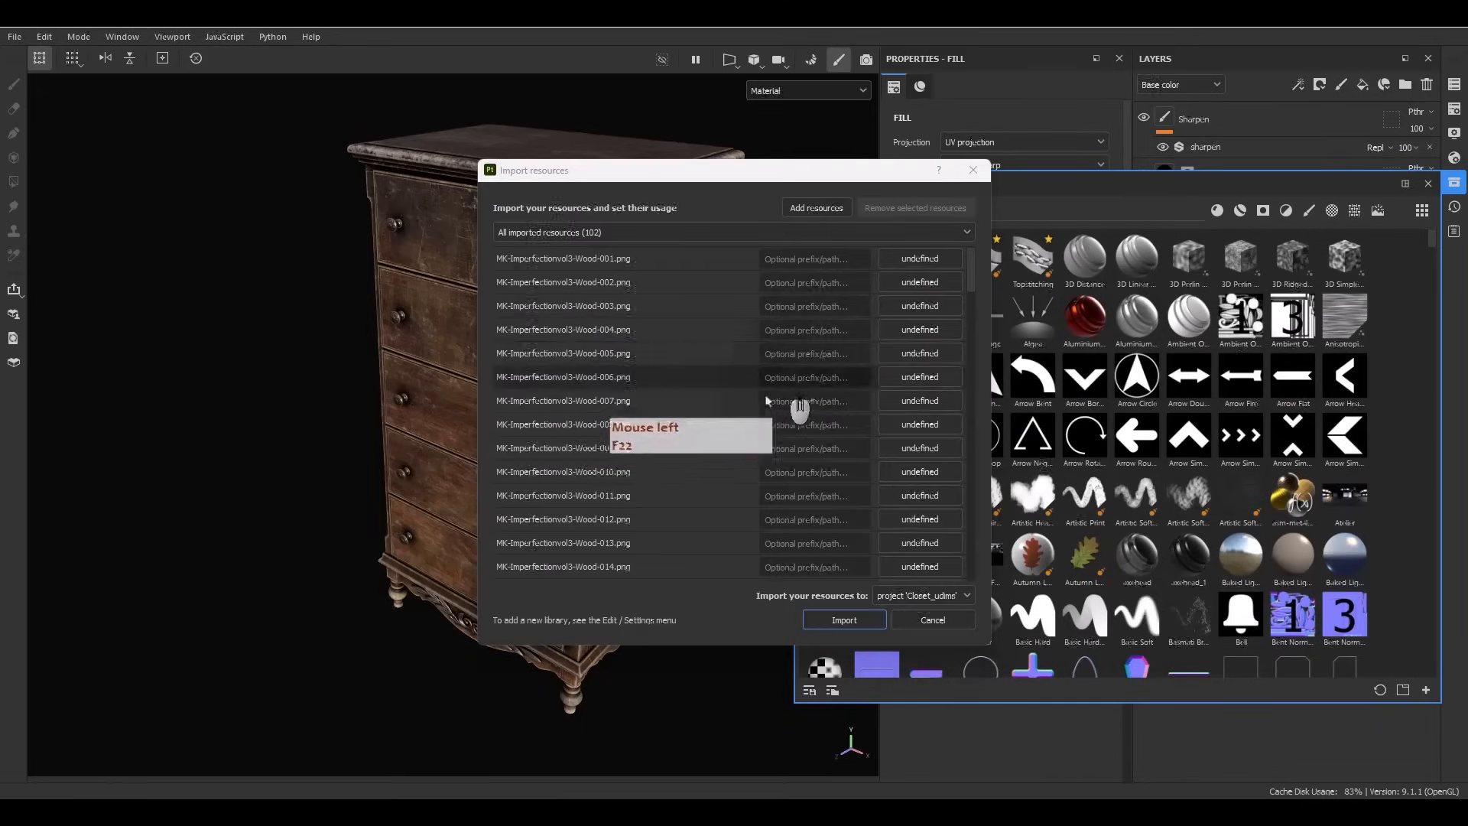
{"action": "left_click", "coordinate": [607, 350]}
{"action": "key", "text": "ctrl+a"}
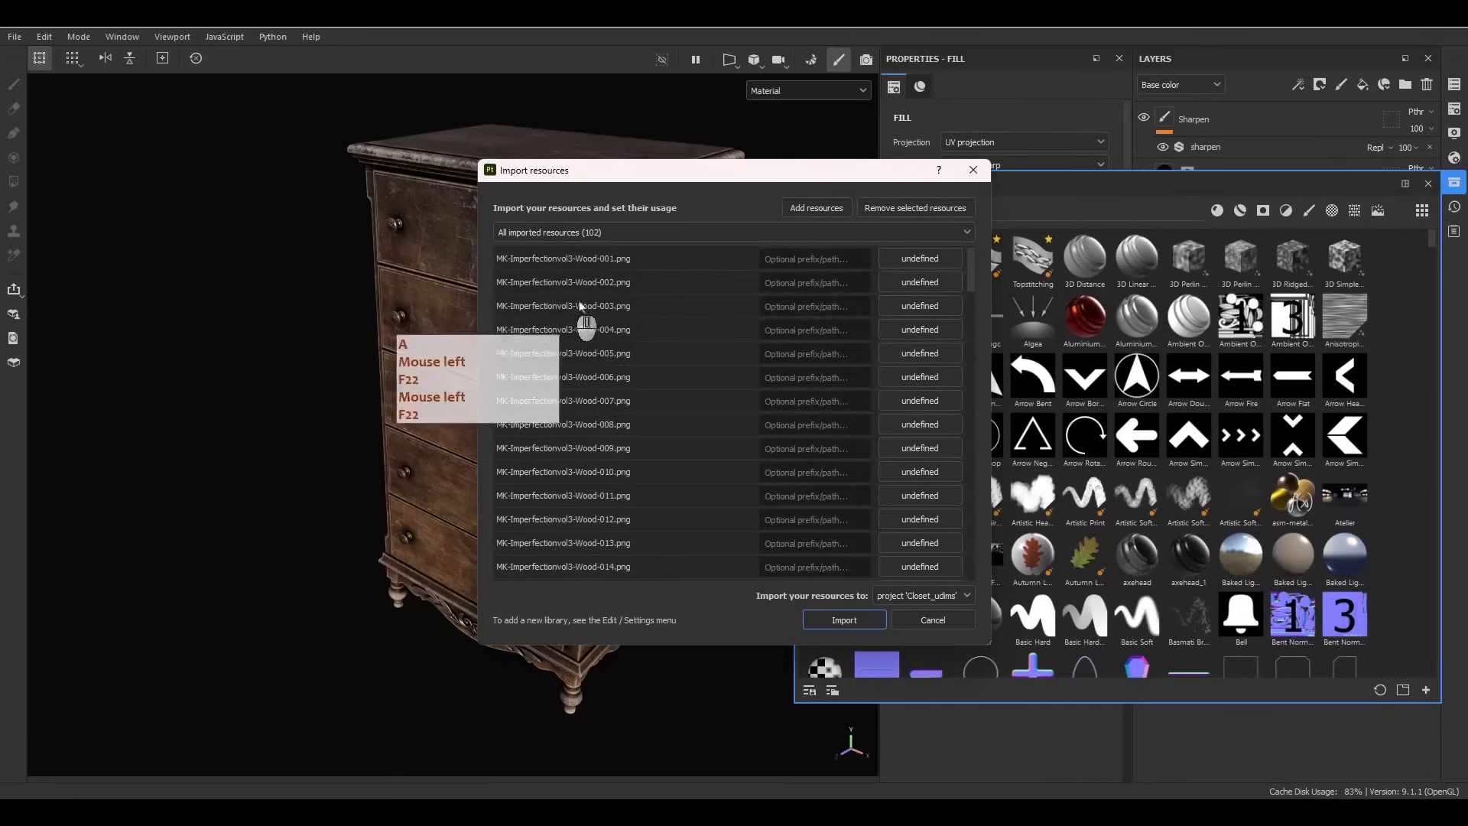
{"action": "left_click", "coordinate": [922, 259]}
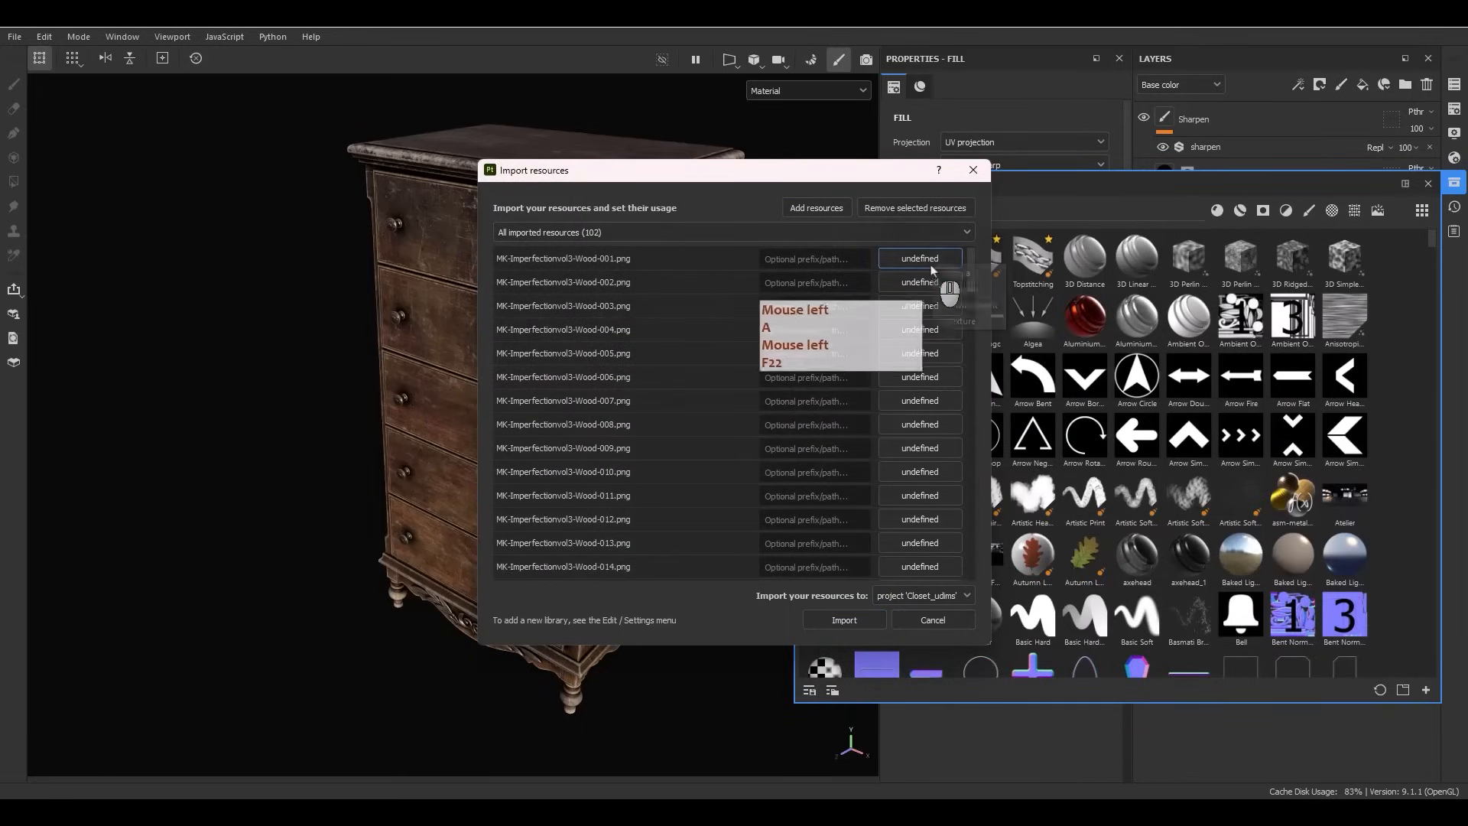
{"action": "left_click", "coordinate": [956, 321]}
Import the wood imperfection textures into the project 'Closet_udims', look over their thumbnails and close the asset library.
{"action": "left_click", "coordinate": [891, 596]}
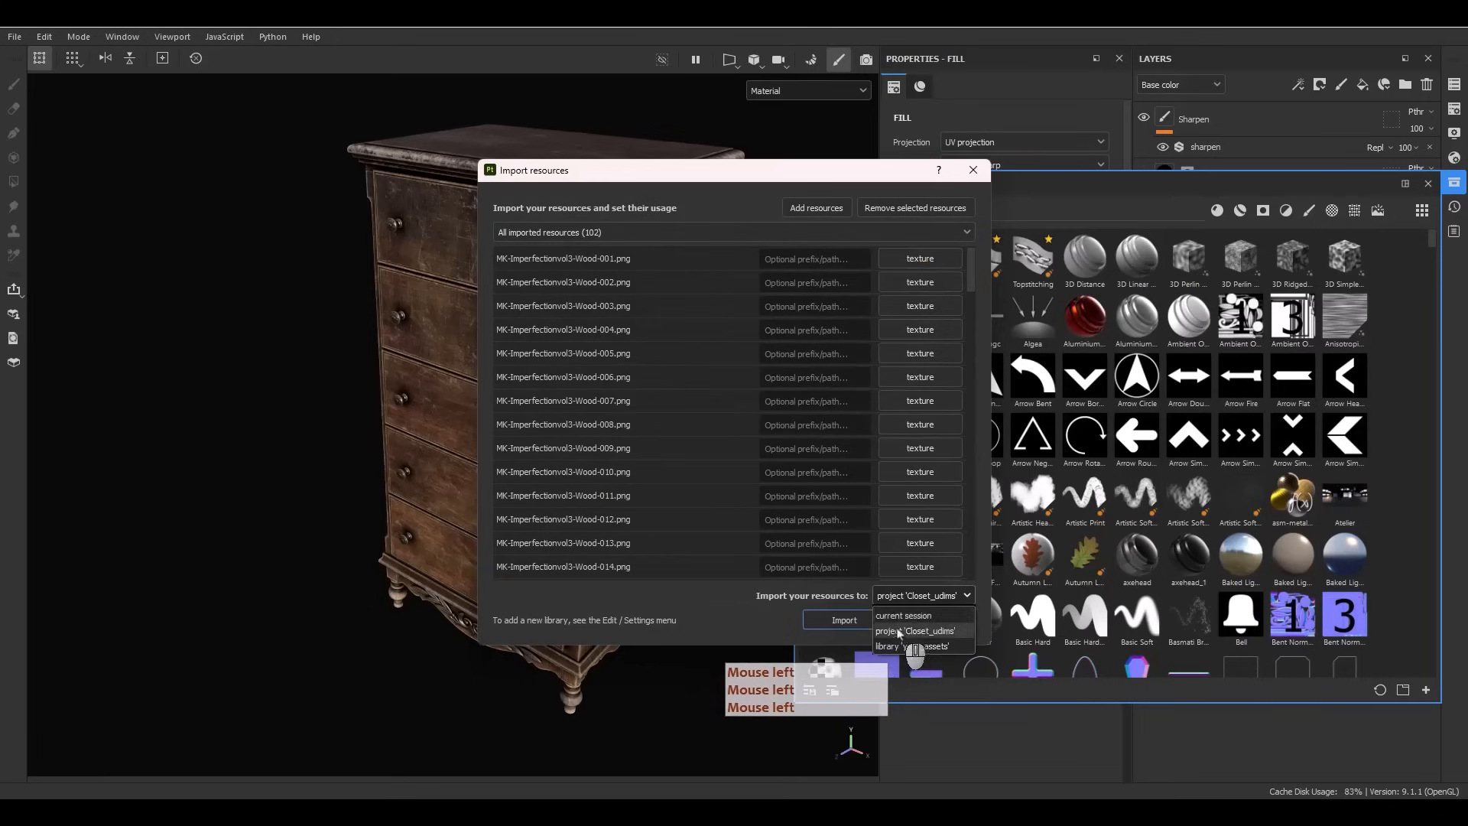
{"action": "left_click", "coordinate": [899, 632]}
{"action": "left_click", "coordinate": [841, 621]}
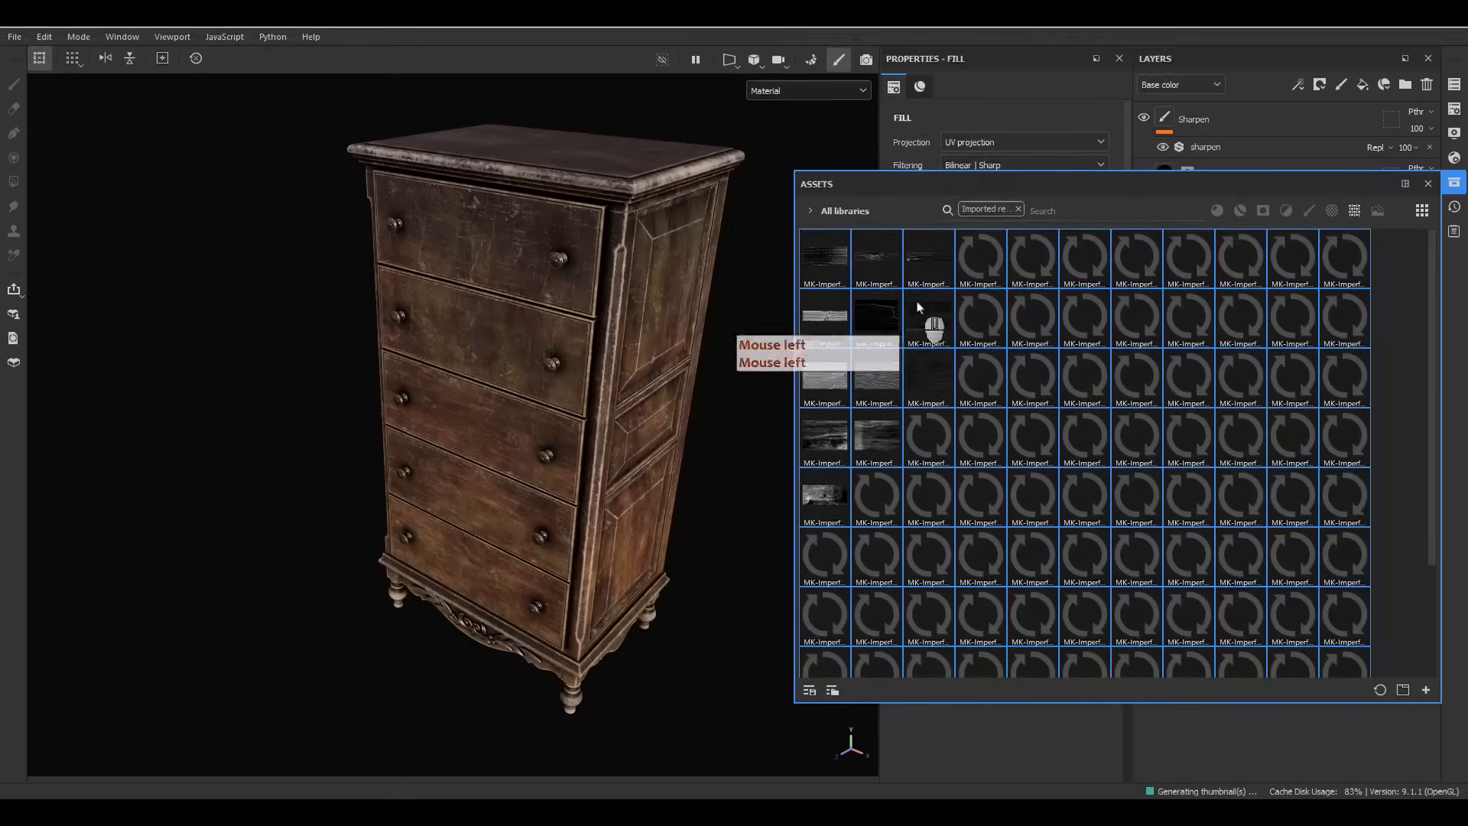
{"action": "left_click", "coordinate": [962, 276]}
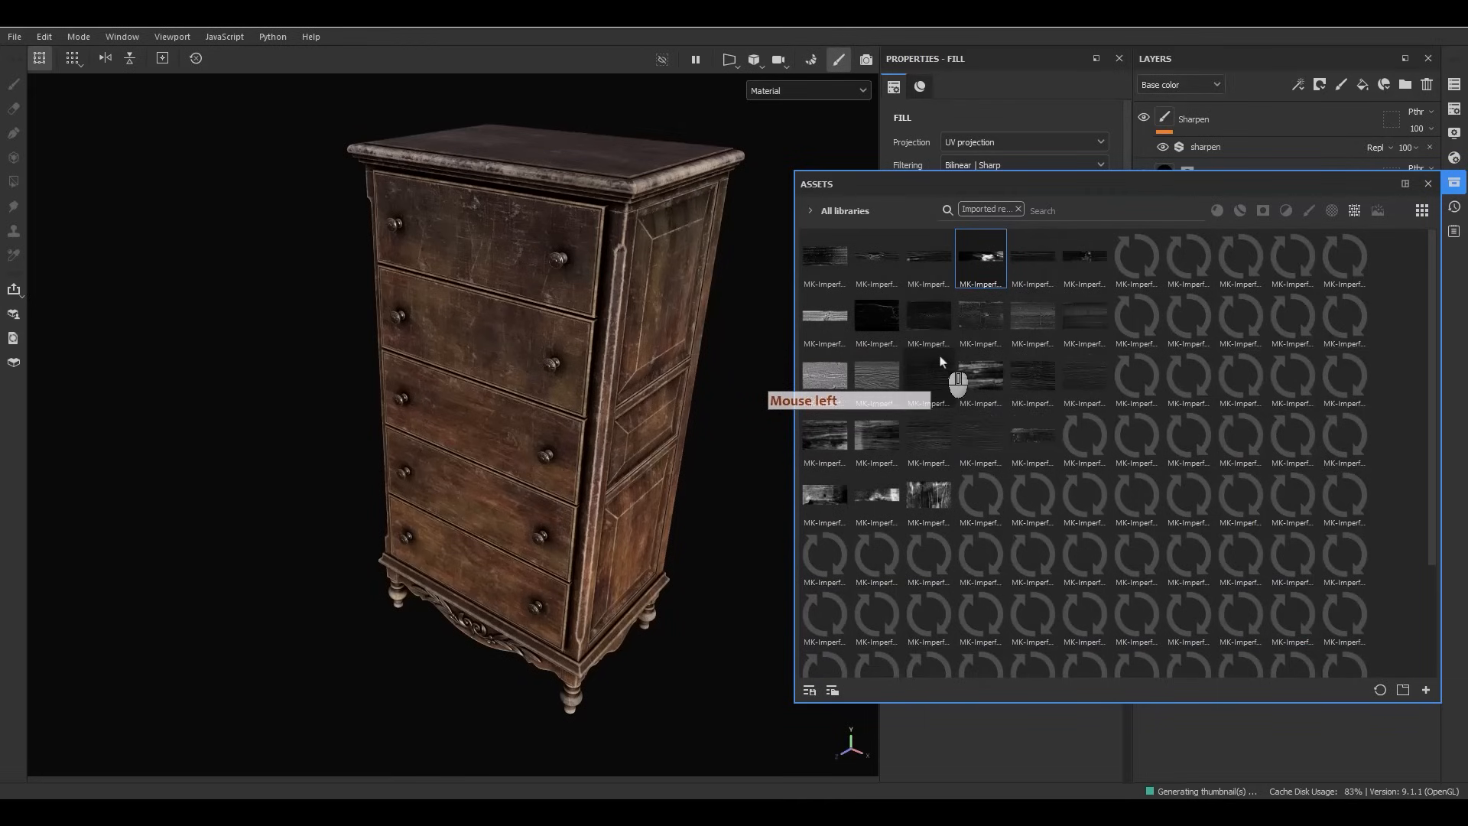
{"action": "mouse_move", "coordinate": [981, 337]}
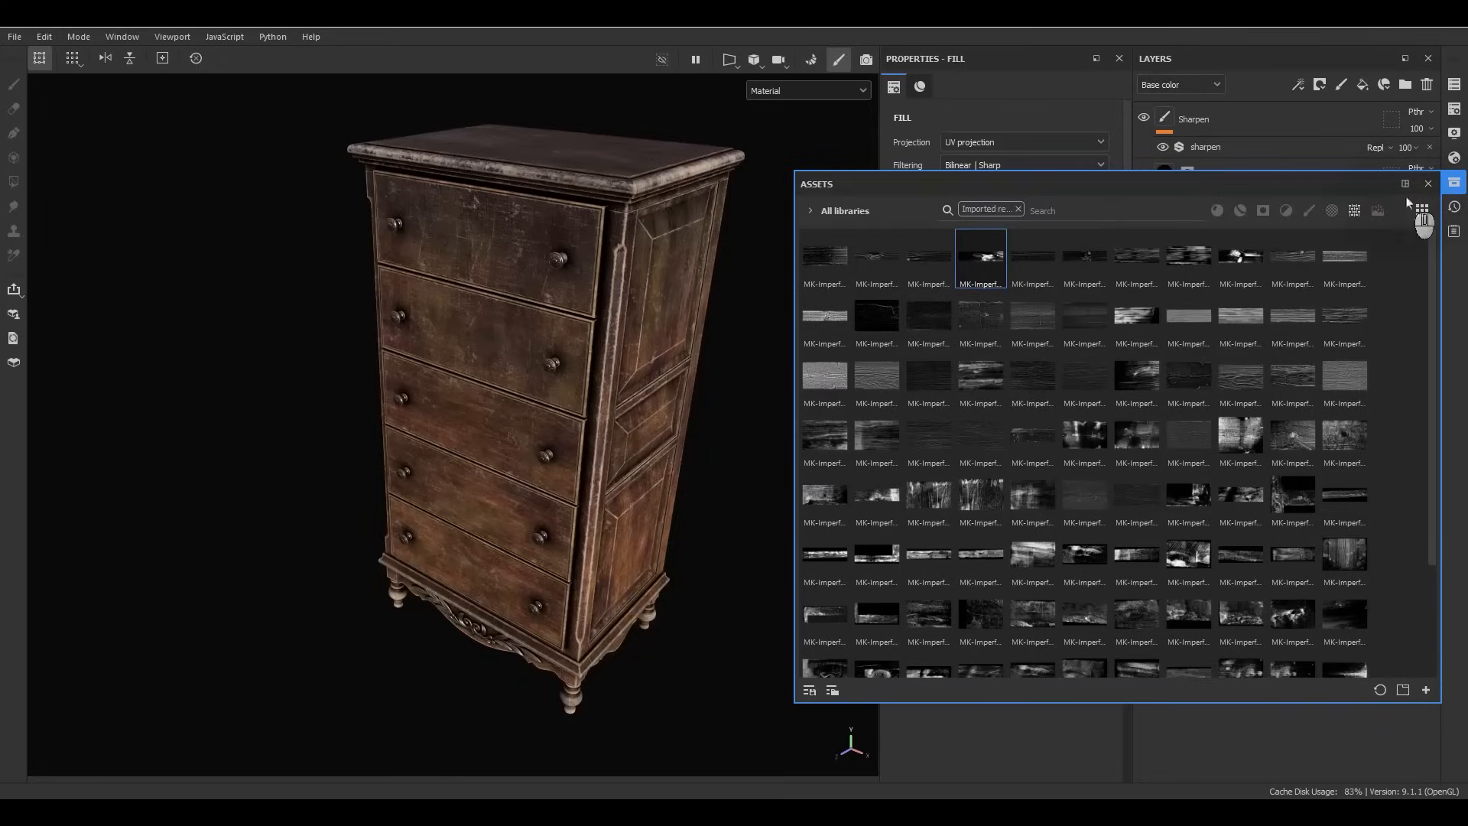
{"action": "left_click", "coordinate": [1428, 183]}
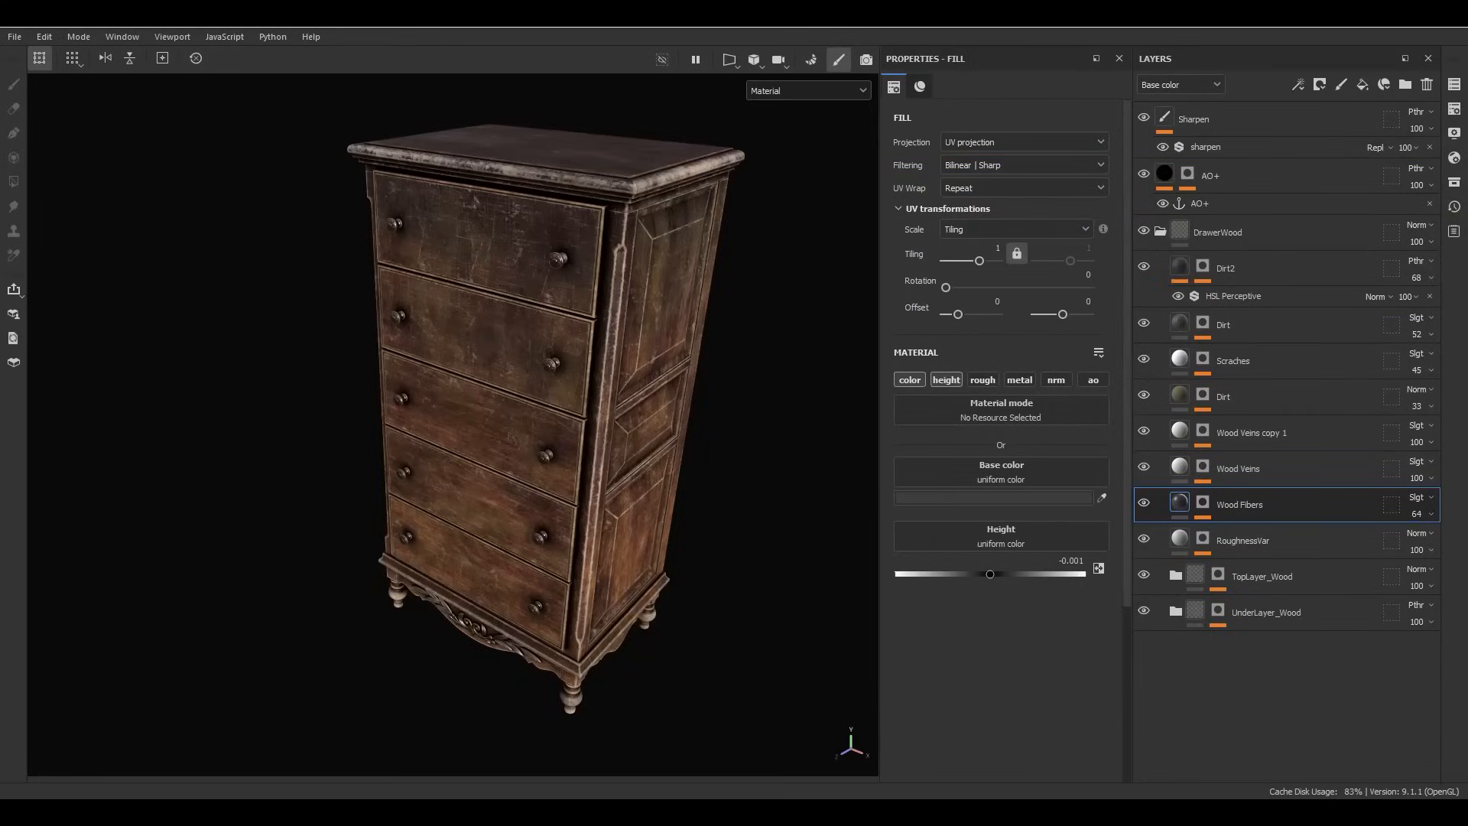
Mark the UnderLayer_Wood folder with a red color label.
{"action": "left_click", "coordinate": [1243, 617]}
{"action": "right_click", "coordinate": [1242, 618]}
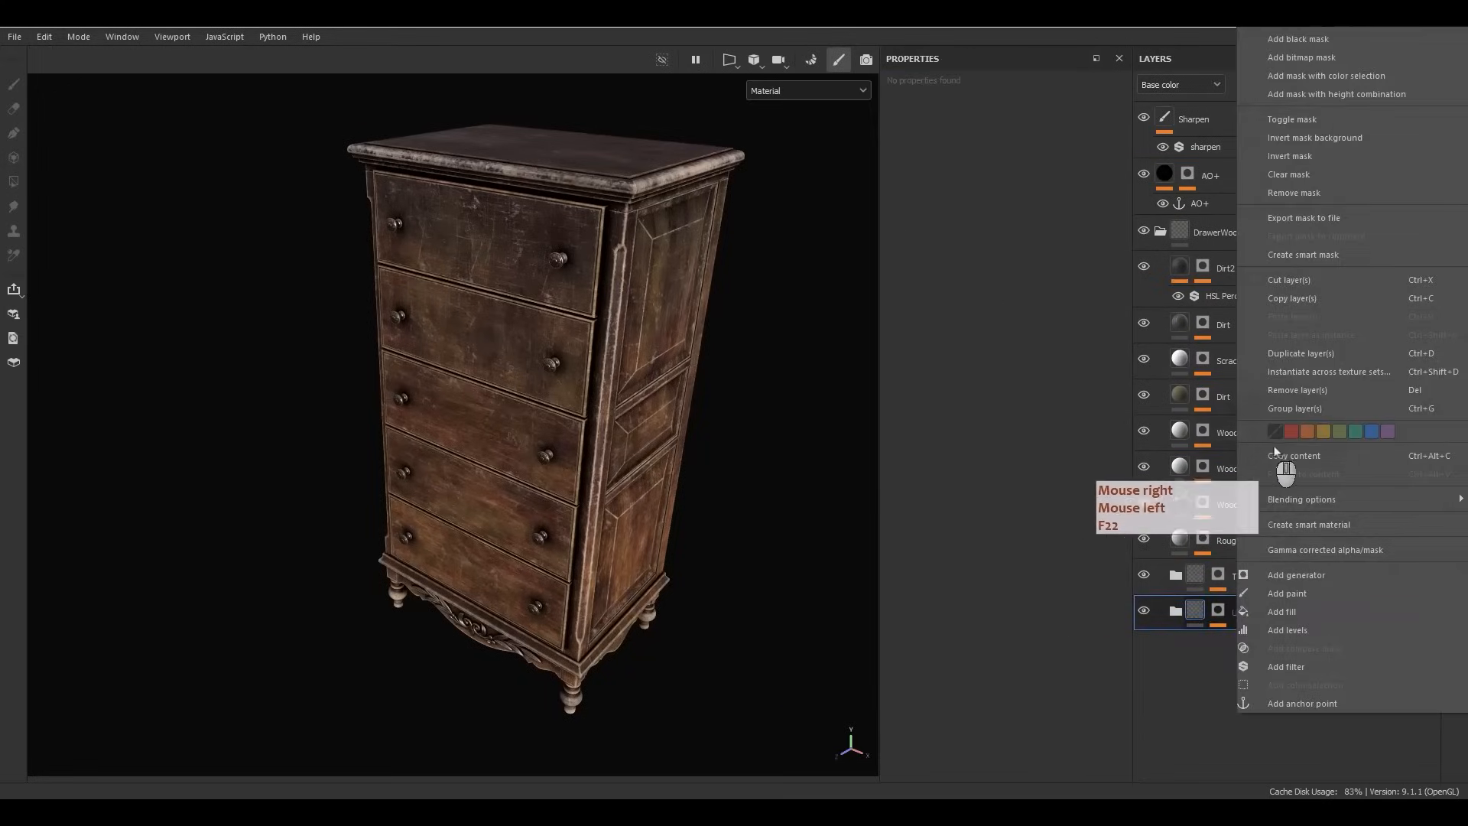
{"action": "left_click", "coordinate": [1291, 431]}
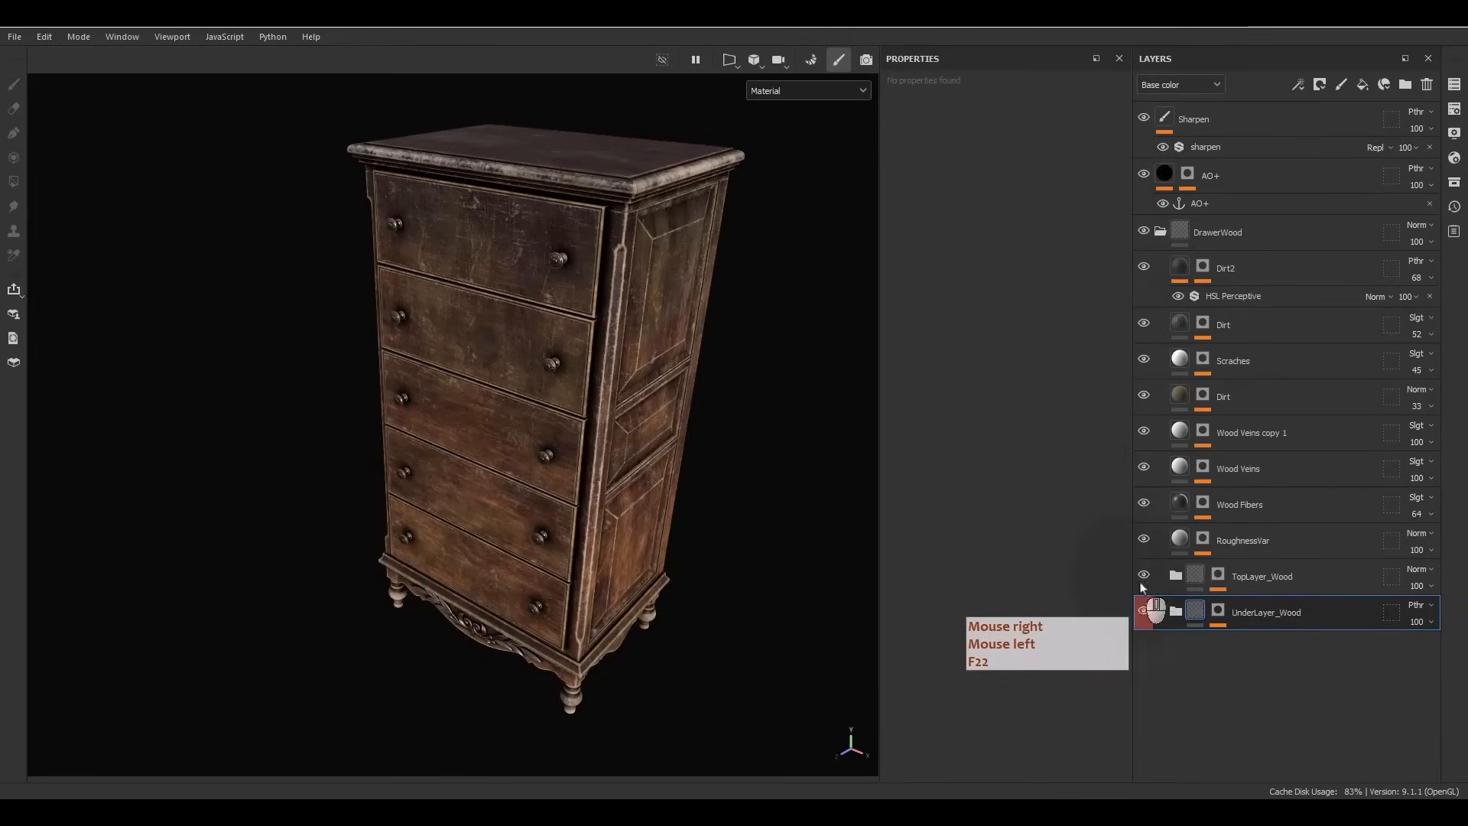
Examine the UnderLayer_Wood mask with its Metal Edge Wear generator, view the TopLayer_Wood mask, and return to the material view.
{"action": "left_click", "coordinate": [1216, 614]}
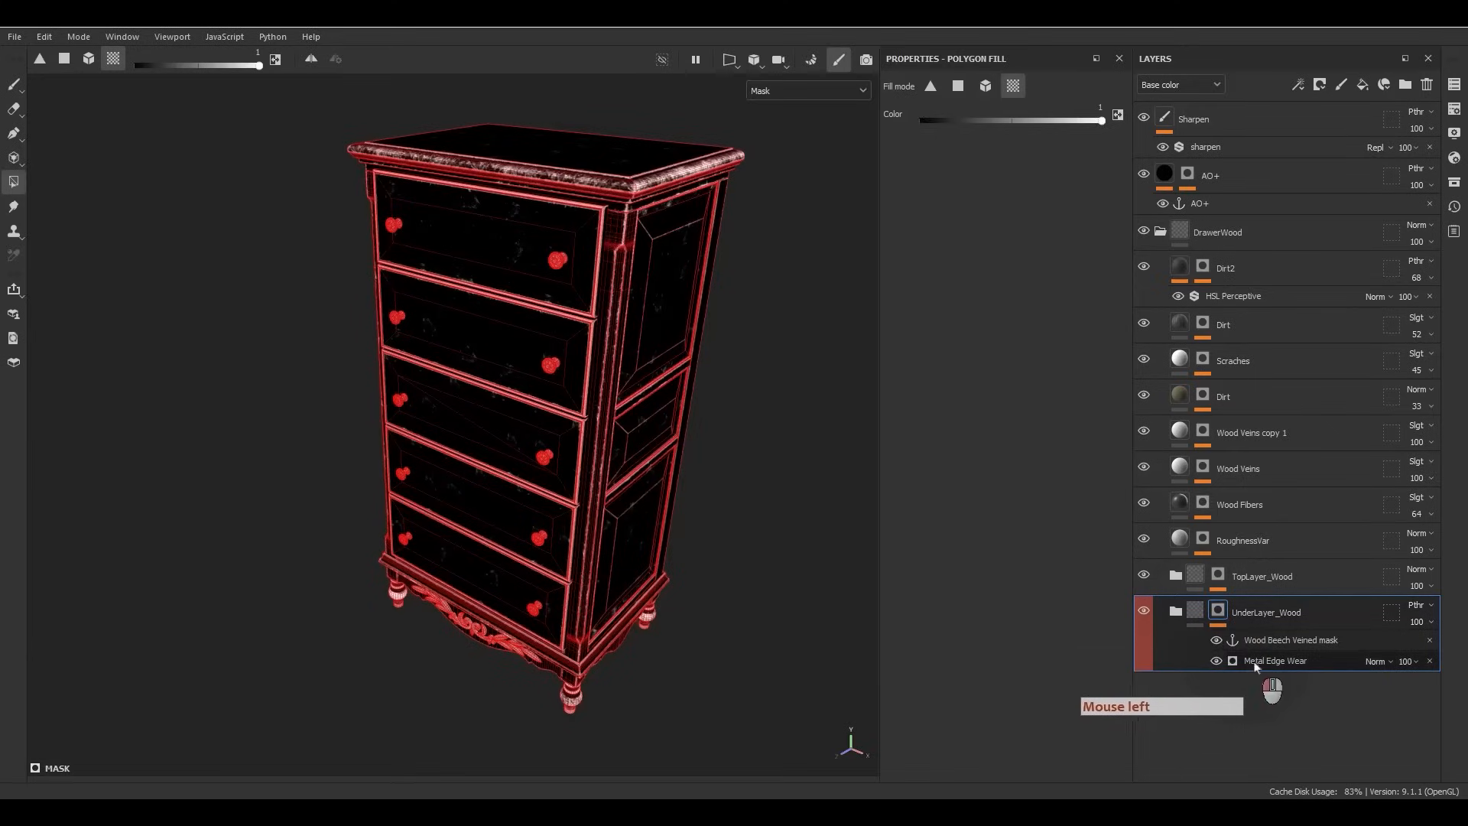
{"action": "left_click", "coordinate": [1256, 667]}
{"action": "left_click_drag", "start_coordinate": [364, 452], "coordinate": [627, 406], "text": "alt"}
{"action": "middle_click_drag", "start_coordinate": [628, 405], "coordinate": [632, 353], "text": "alt"}
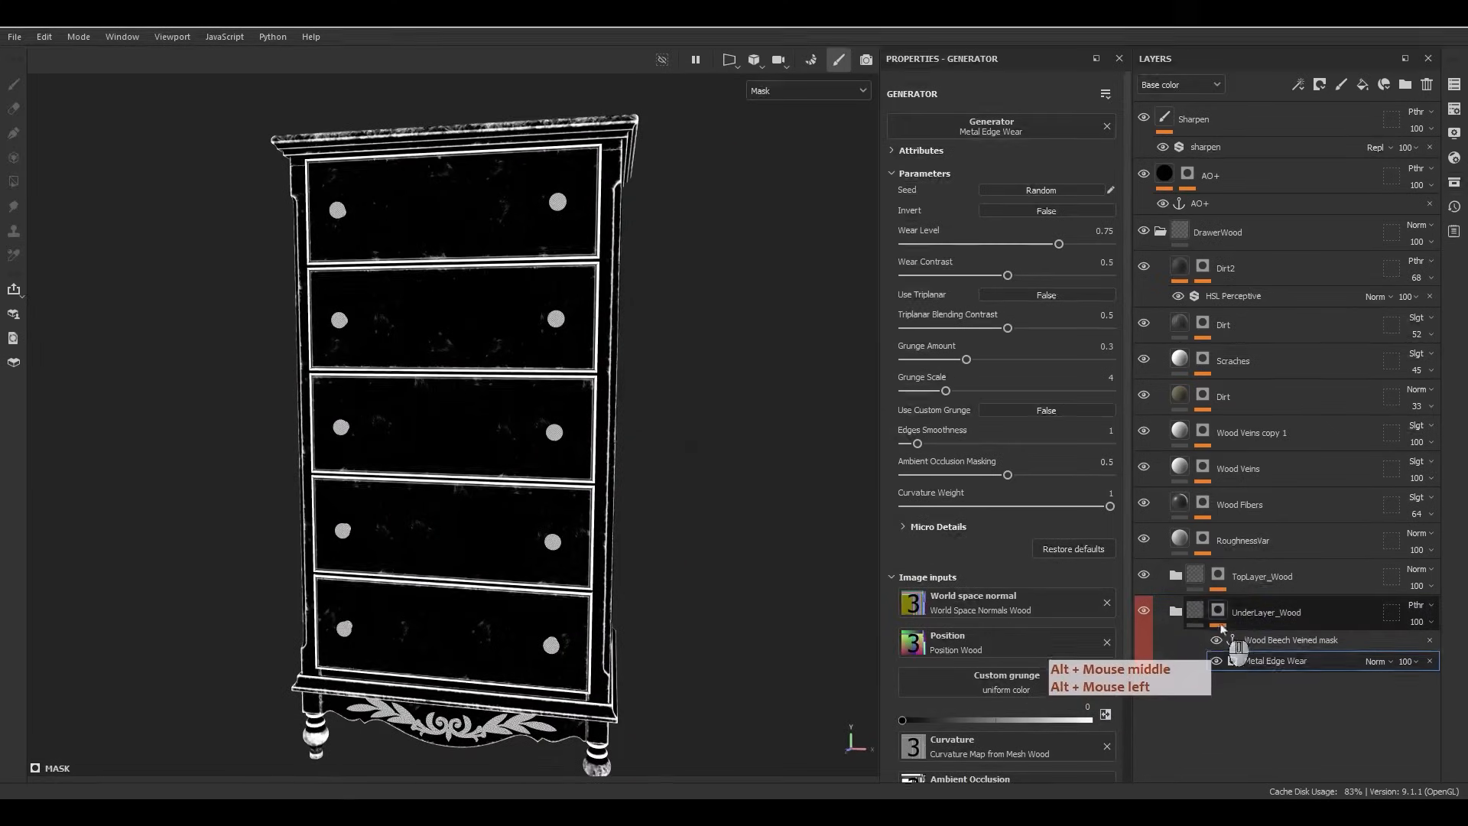
{"action": "left_click", "coordinate": [1218, 576], "text": "alt"}
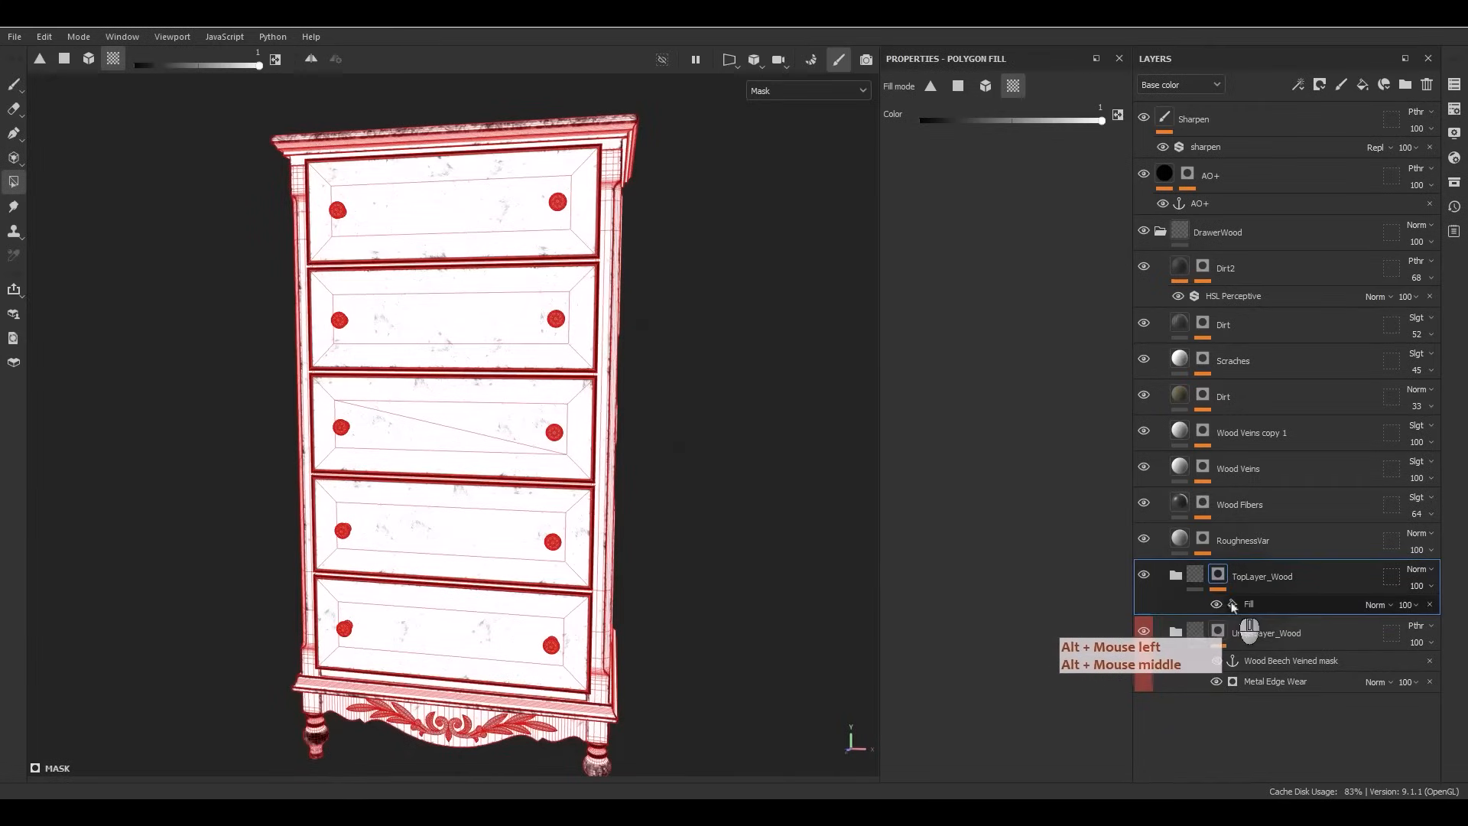
{"action": "left_click", "coordinate": [1193, 580], "text": "alt"}
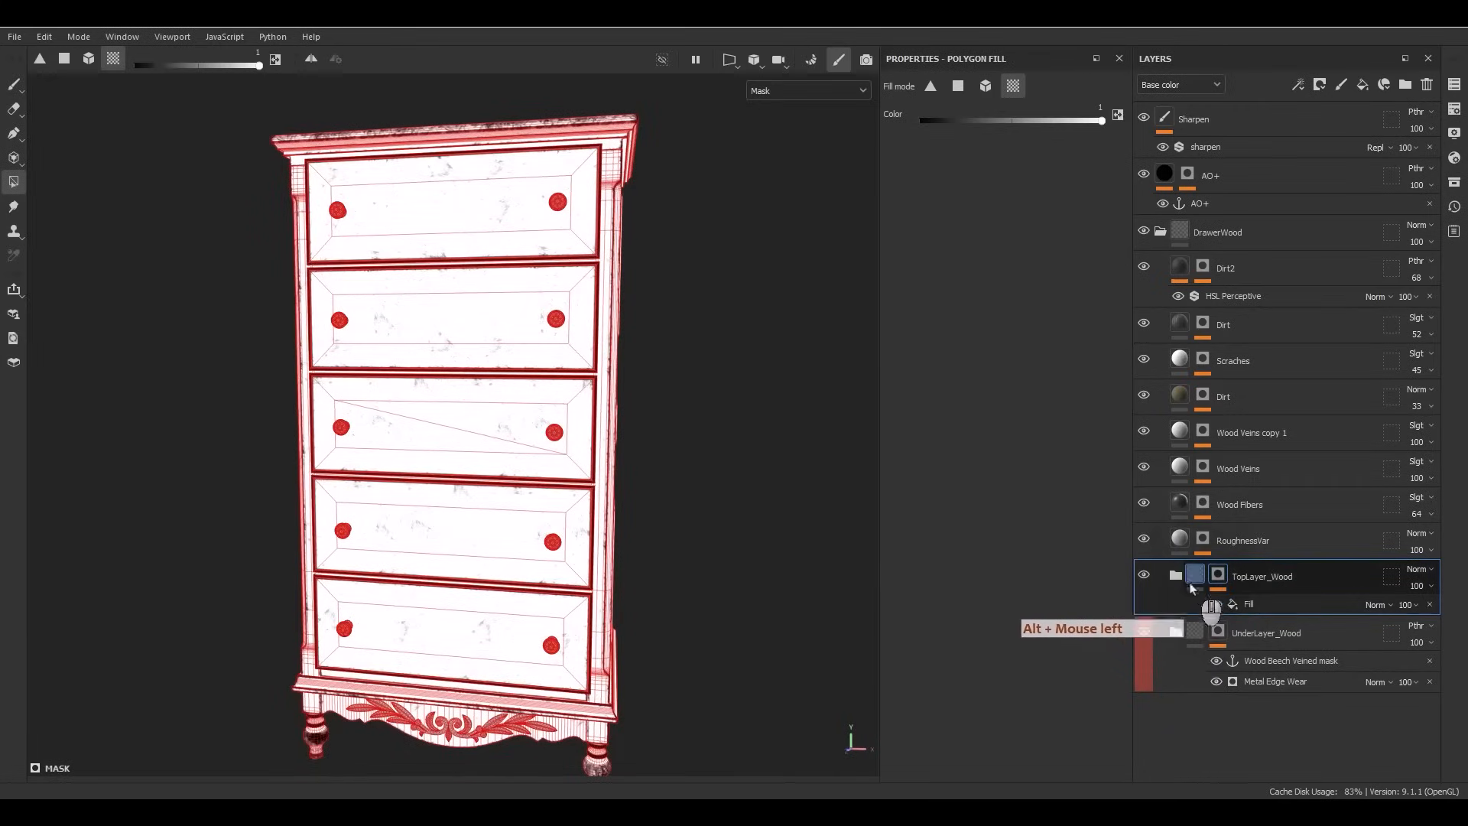
{"action": "left_click", "coordinate": [1175, 564]}
{"action": "left_click_drag", "start_coordinate": [601, 360], "coordinate": [582, 444], "text": "alt"}
Add a fill above Metal Edge Wear in the UnderLayer_Wood mask and assign the Grunge Paint Peeled texture to it.
{"action": "left_click", "coordinate": [1258, 662]}
{"action": "right_click", "coordinate": [1247, 665]}
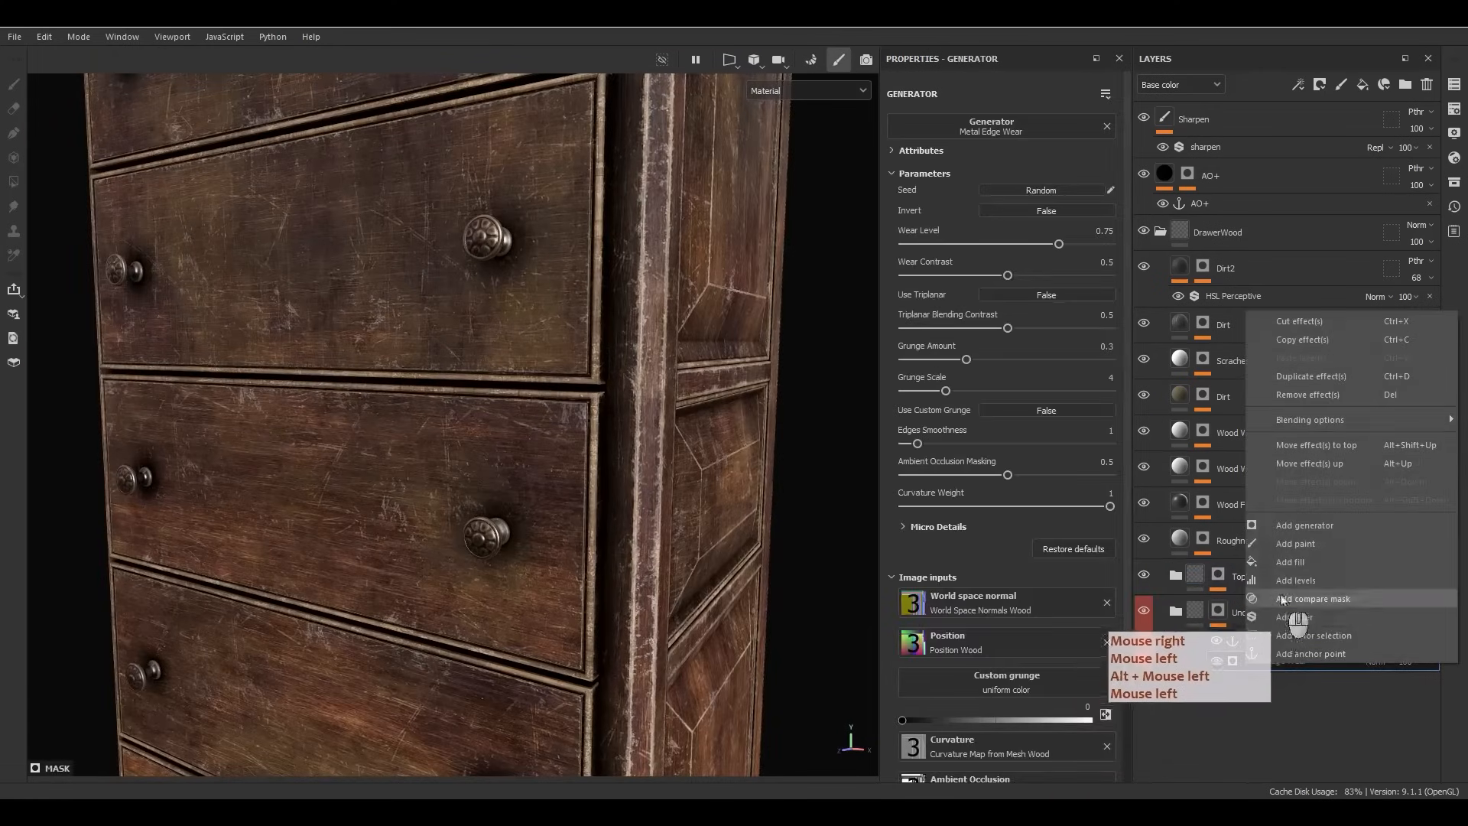
{"action": "left_click", "coordinate": [1292, 563]}
{"action": "left_click", "coordinate": [1015, 383]}
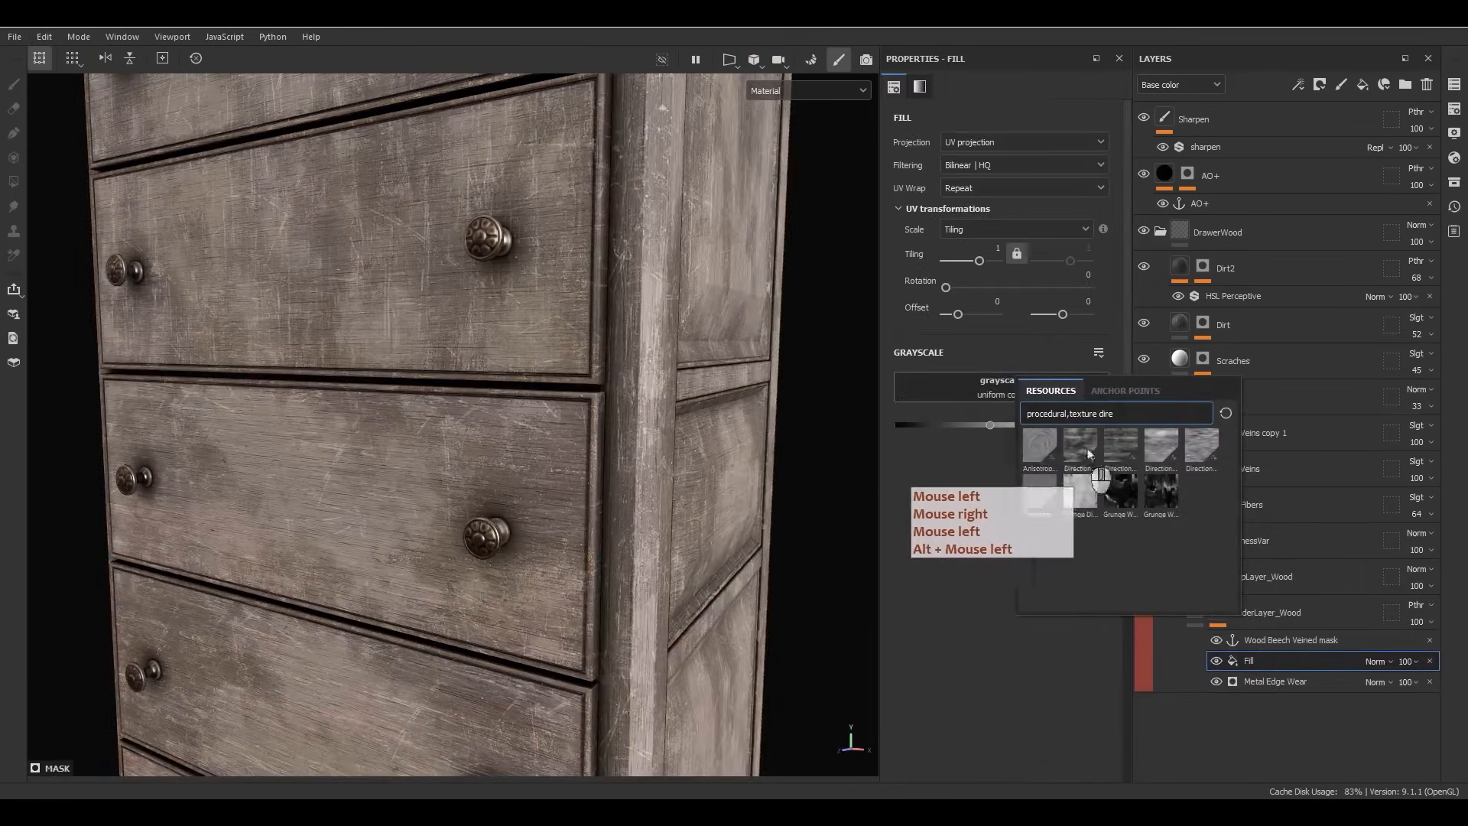
{"action": "left_click_drag", "start_coordinate": [1124, 420], "coordinate": [1099, 424]}
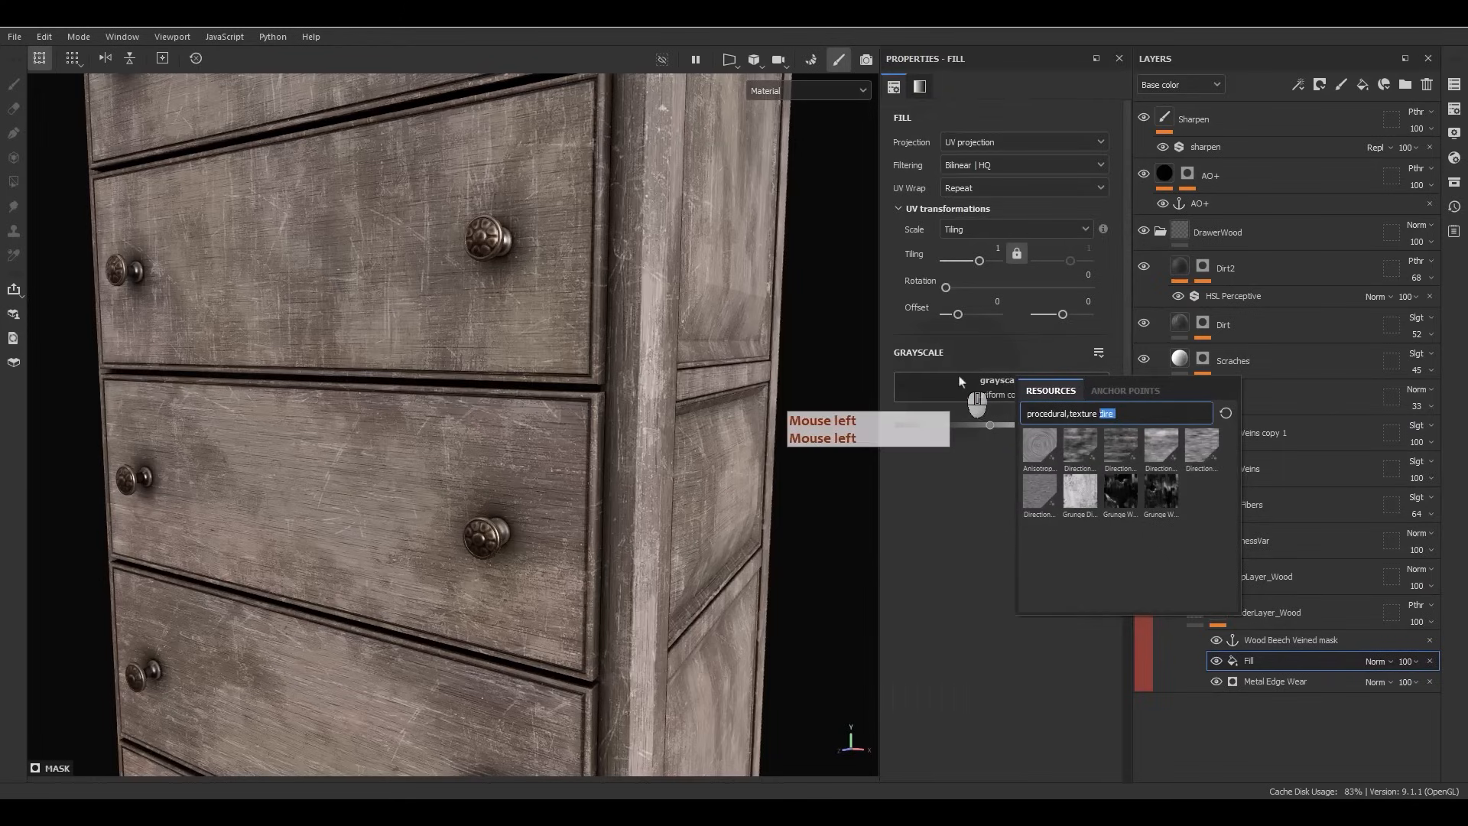
{"action": "type", "text": "paint"}
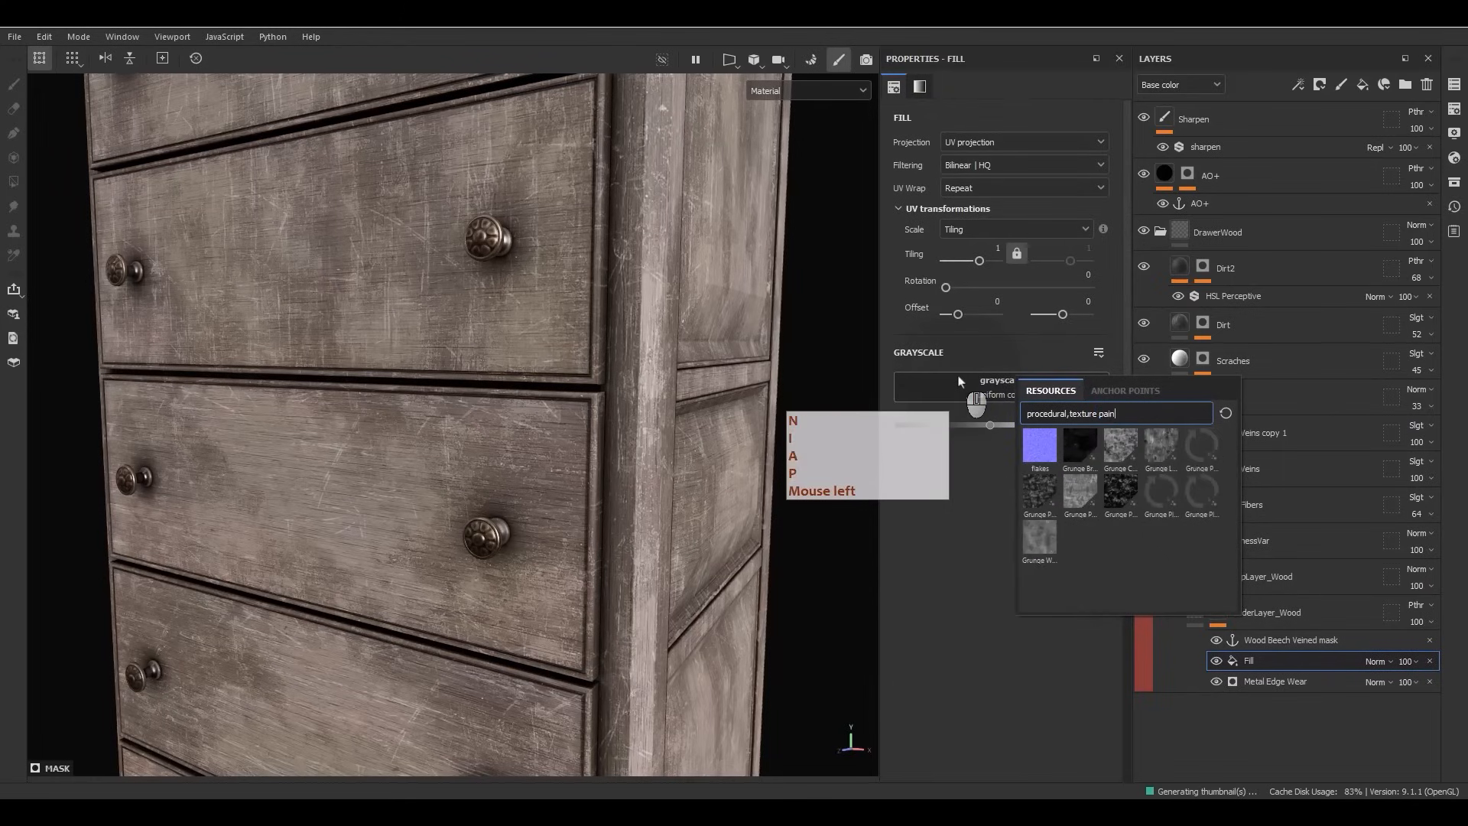
{"action": "left_click", "coordinate": [1201, 449]}
Examine the peeled paint wear on the dresser's drawers, top and side panels.
{"action": "left_click_drag", "start_coordinate": [475, 476], "coordinate": [459, 360], "text": "alt"}
{"action": "right_click_drag", "start_coordinate": [459, 359], "coordinate": [452, 241], "text": "alt"}
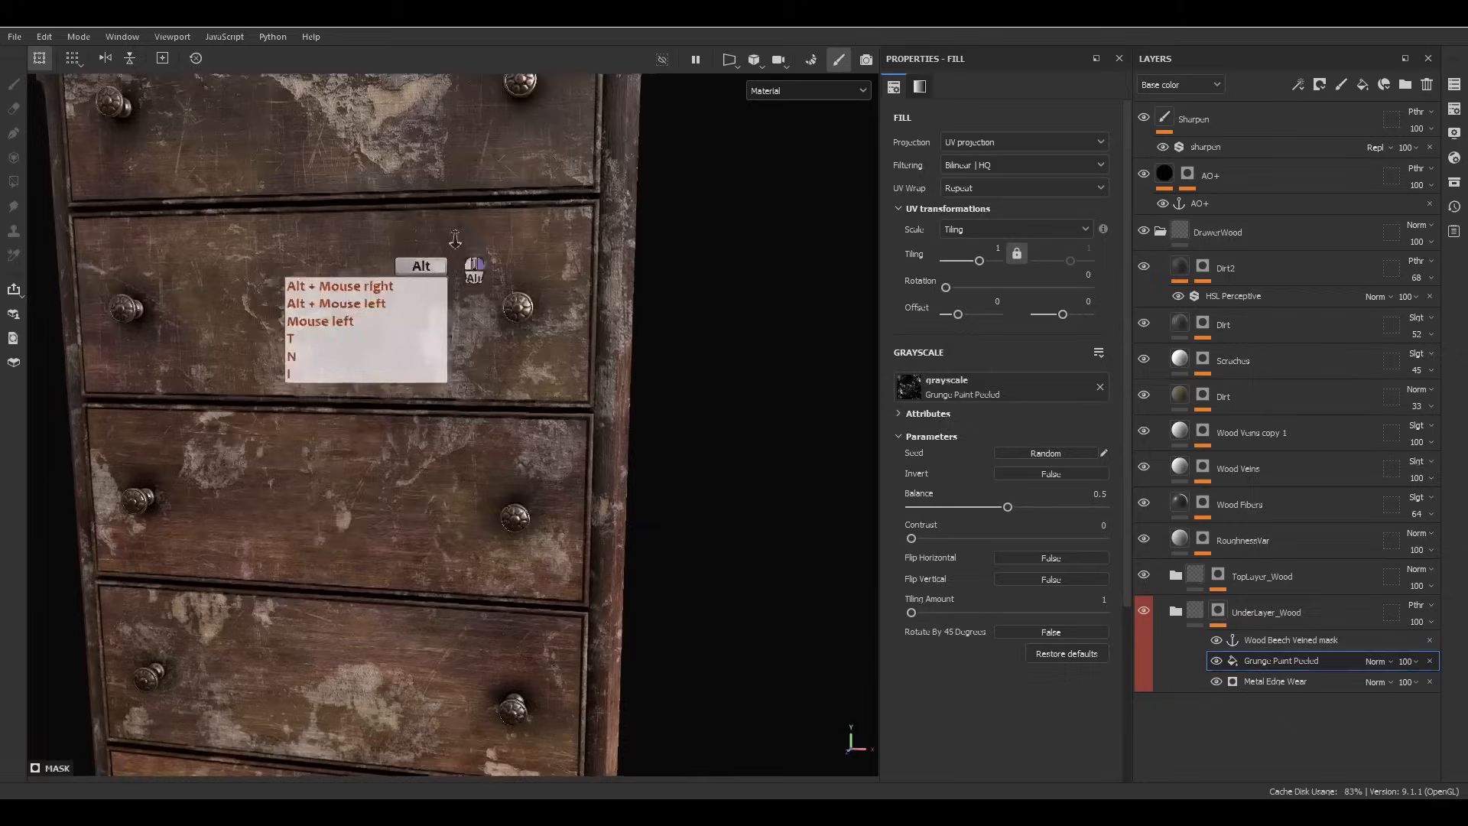
{"action": "middle_click_drag", "start_coordinate": [451, 241], "coordinate": [570, 421], "text": "alt"}
{"action": "left_click_drag", "start_coordinate": [571, 422], "coordinate": [586, 364], "text": "alt"}
{"action": "middle_click_drag", "start_coordinate": [586, 363], "coordinate": [494, 509], "text": "alt"}
{"action": "left_click_drag", "start_coordinate": [494, 509], "coordinate": [611, 363], "text": "alt"}
{"action": "scroll", "coordinate": [493, 323], "scroll_direction": "up", "scroll_amount": 5}
{"action": "right_click_drag", "start_coordinate": [640, 465], "coordinate": [595, 199], "text": "alt"}
{"action": "right_click_drag", "start_coordinate": [694, 274], "coordinate": [673, 176], "text": "alt"}
{"action": "middle_click_drag", "start_coordinate": [656, 459], "coordinate": [754, 417], "text": "alt"}
{"action": "left_click_drag", "start_coordinate": [754, 416], "coordinate": [622, 475], "text": "alt"}
{"action": "right_click_drag", "start_coordinate": [623, 475], "coordinate": [420, 92], "text": "alt"}
{"action": "middle_click_drag", "start_coordinate": [421, 91], "coordinate": [485, 292], "text": "alt"}
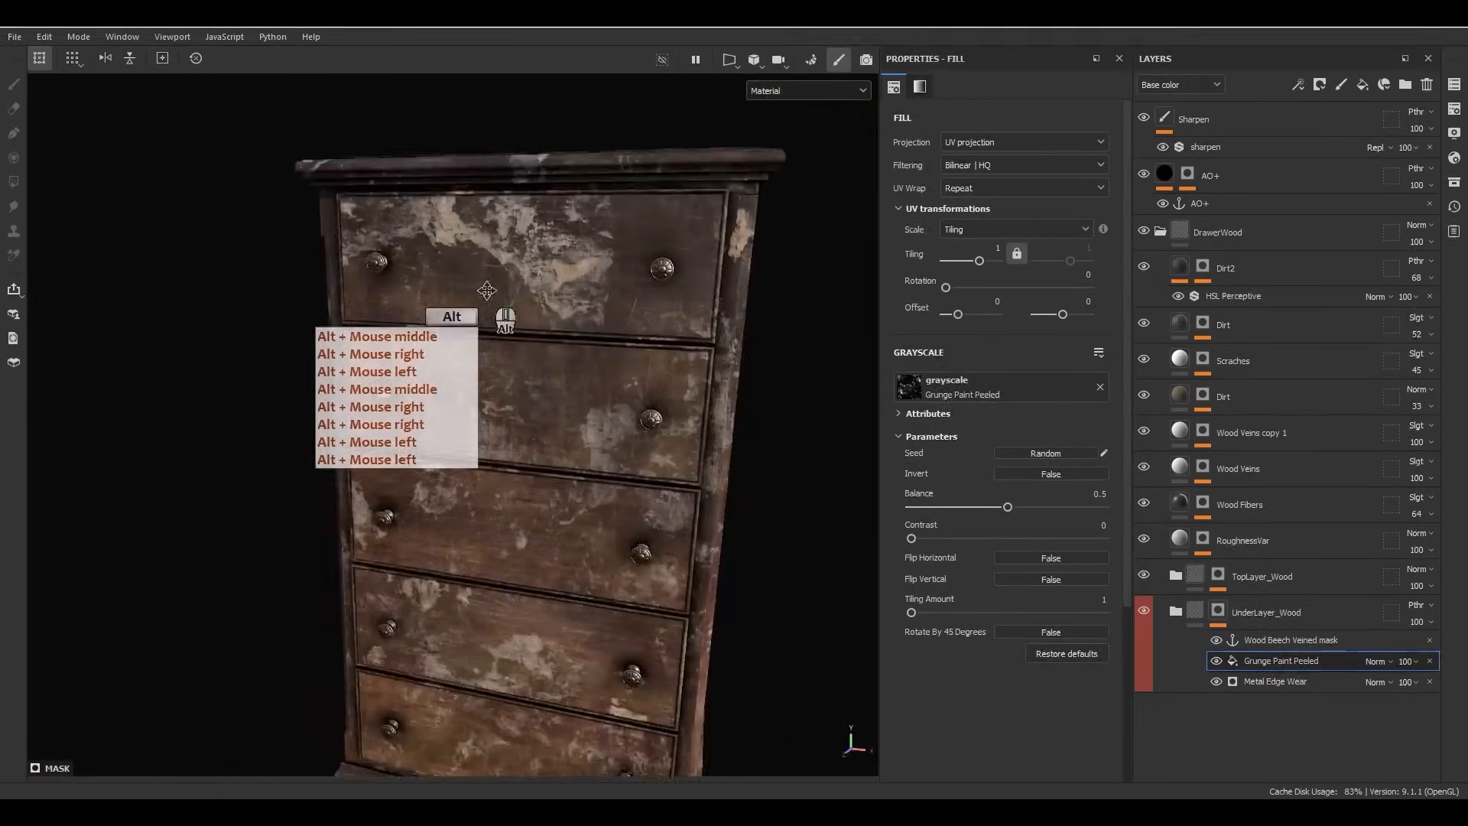
{"action": "left_click_drag", "start_coordinate": [484, 291], "coordinate": [556, 423], "text": "alt"}
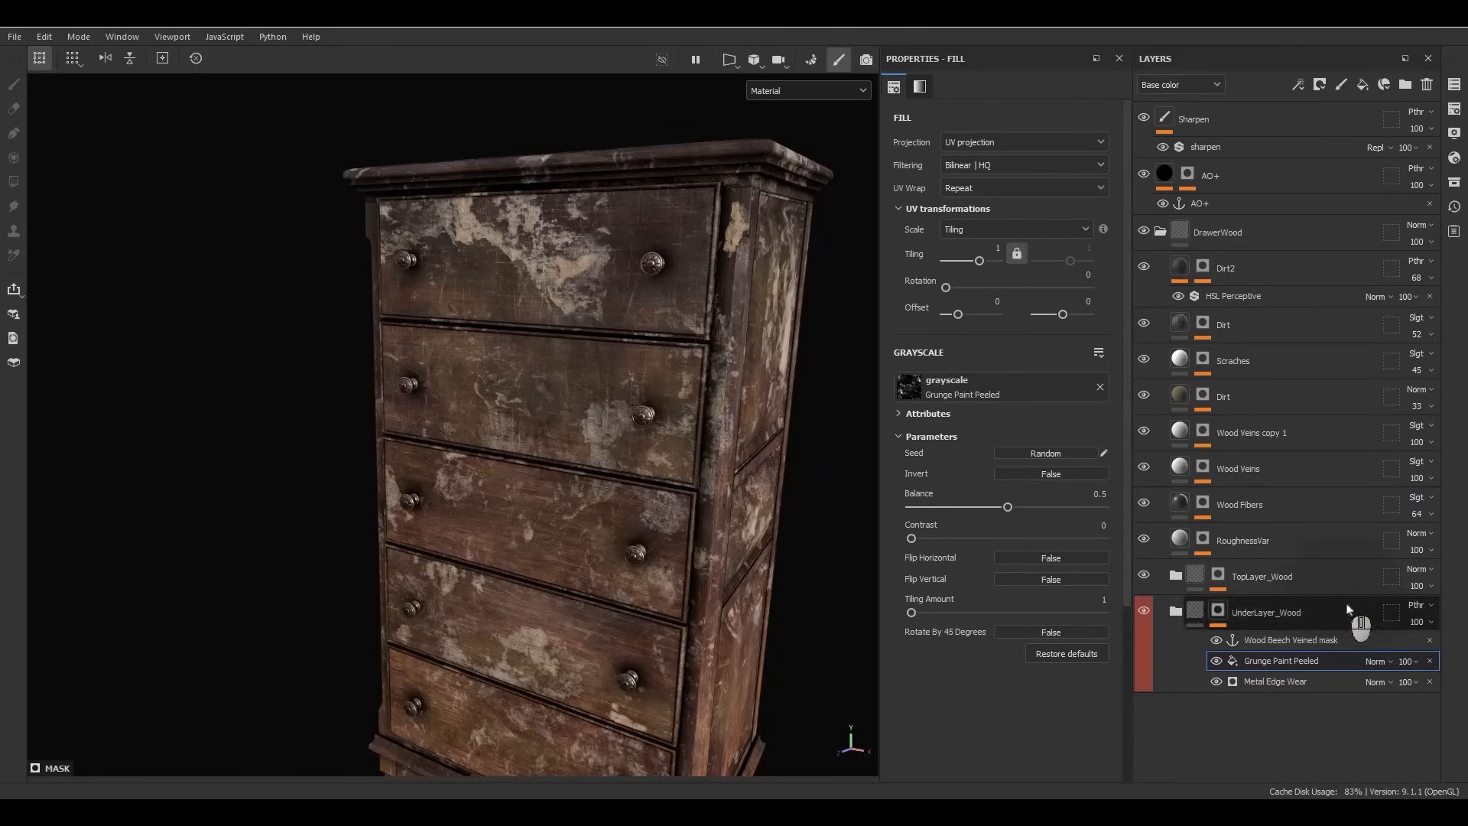
Remove the Grunge Paint Peeled fill from the UnderLayer_Wood mask.
{"action": "left_click", "coordinate": [1429, 661]}
{"action": "mouse_move", "coordinate": [497, 520]}
{"action": "left_mouse_down", "text": "alt"}
{"action": "mouse_move", "coordinate": [683, 461]}
{"action": "mouse_move", "coordinate": [793, 365]}
{"action": "left_mouse_up", "text": "alt"}
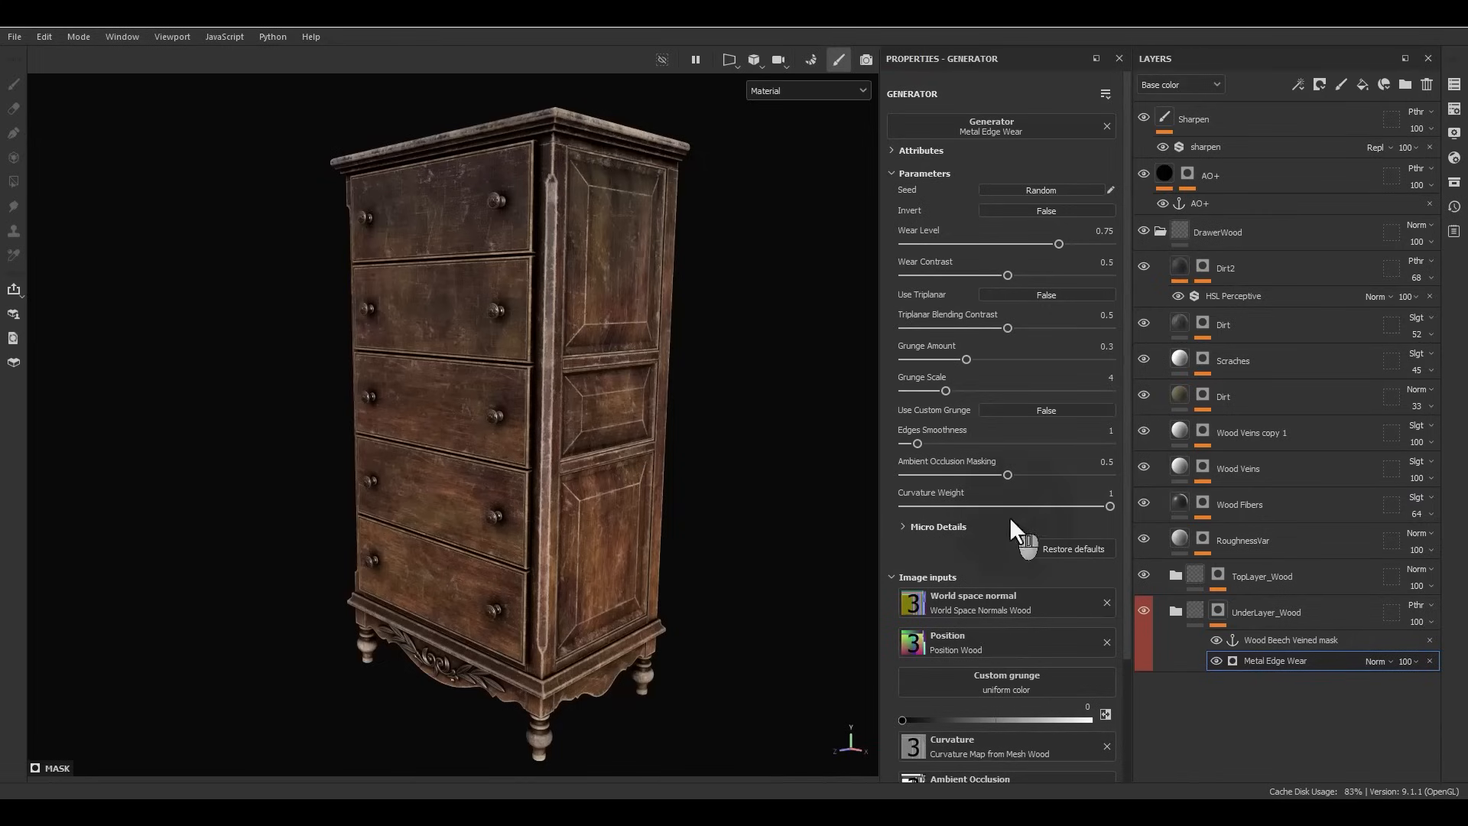
Add a paint effect above Metal Edge Wear in the UnderLayer_Wood mask and activate the Paint brush.
{"action": "right_click", "coordinate": [1270, 664]}
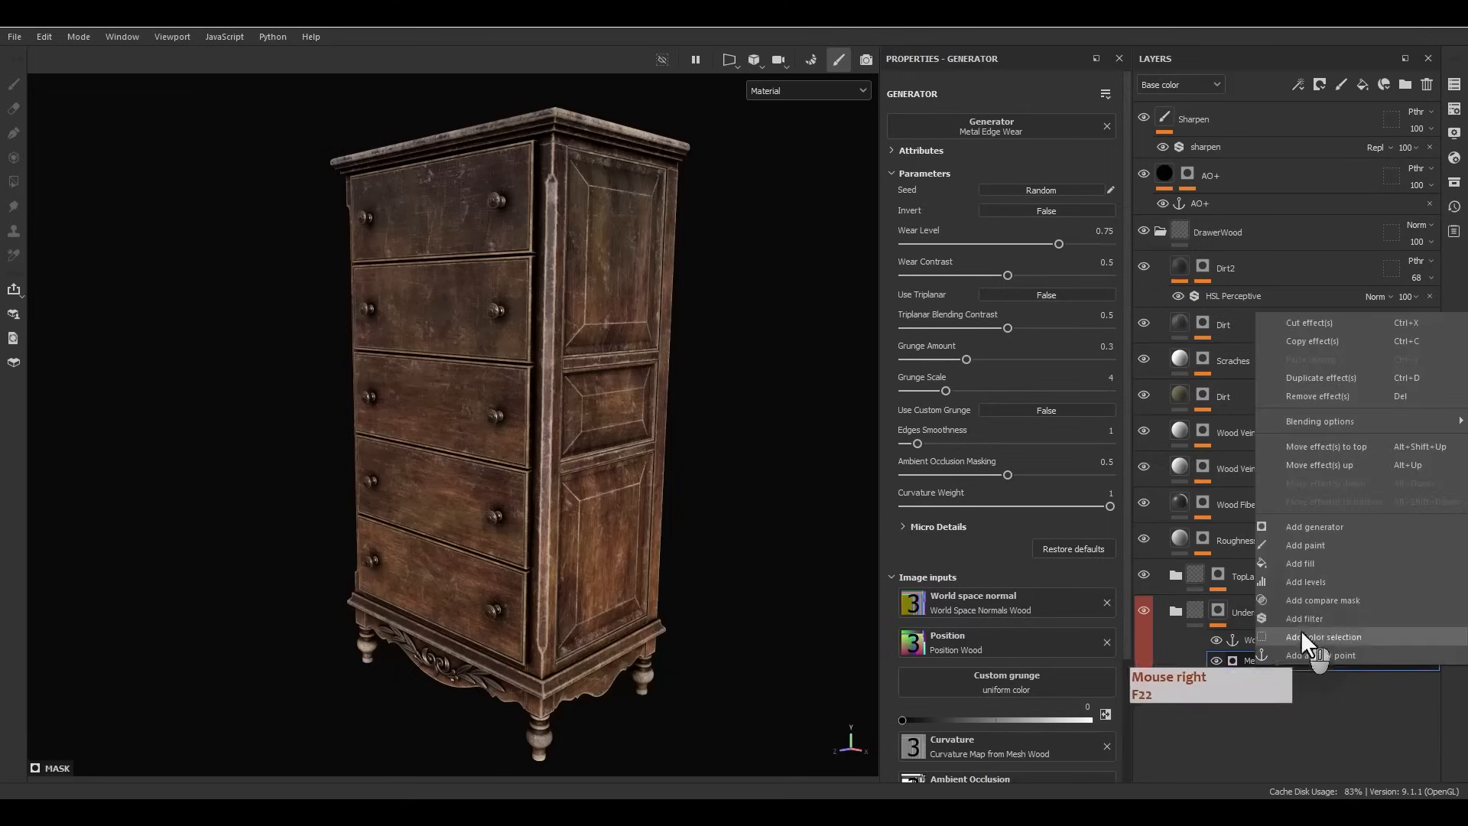
{"action": "left_click", "coordinate": [1306, 546]}
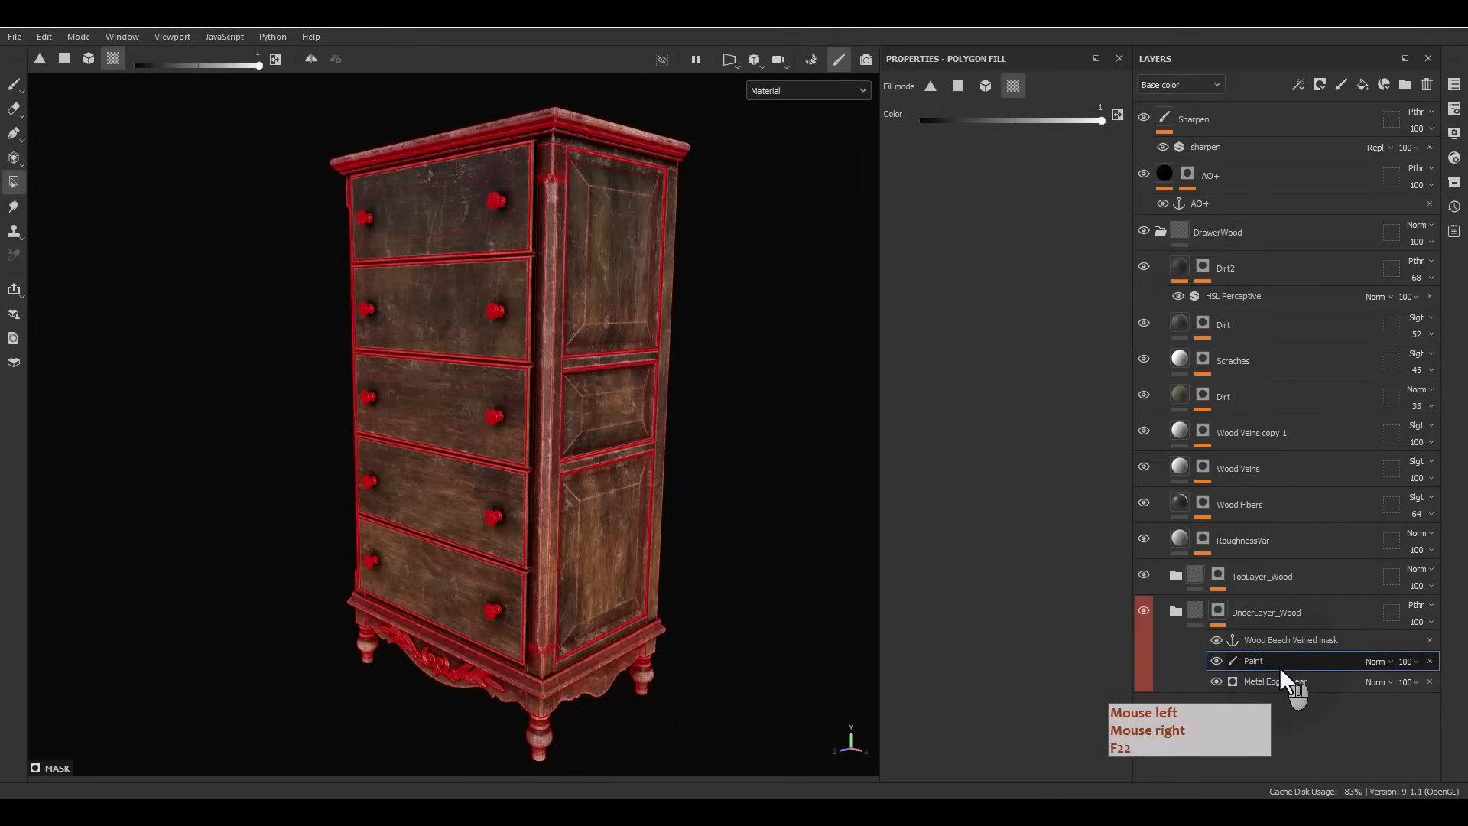
{"action": "key", "text": "F9"}
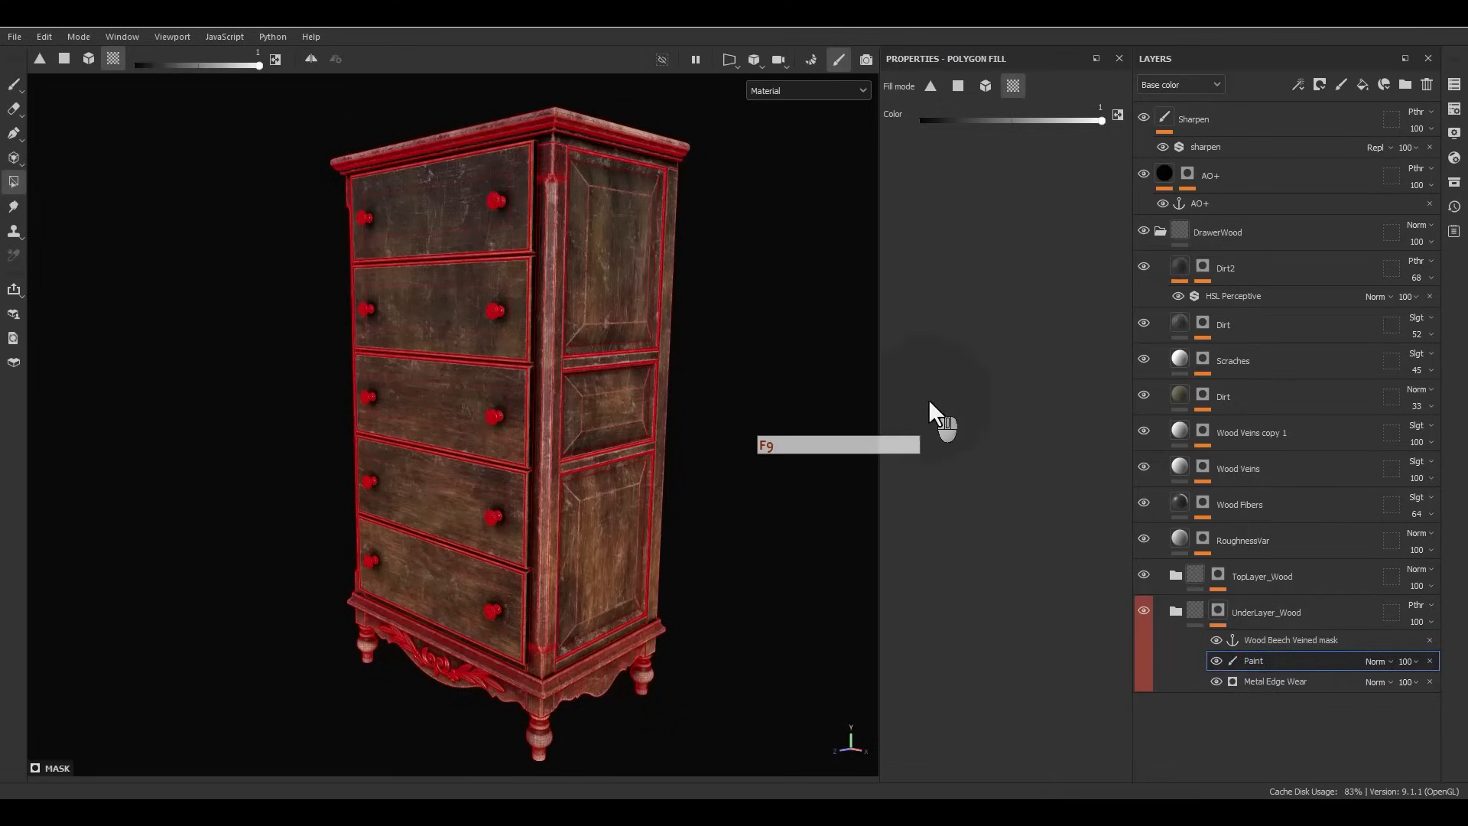
{"action": "left_click", "coordinate": [13, 88]}
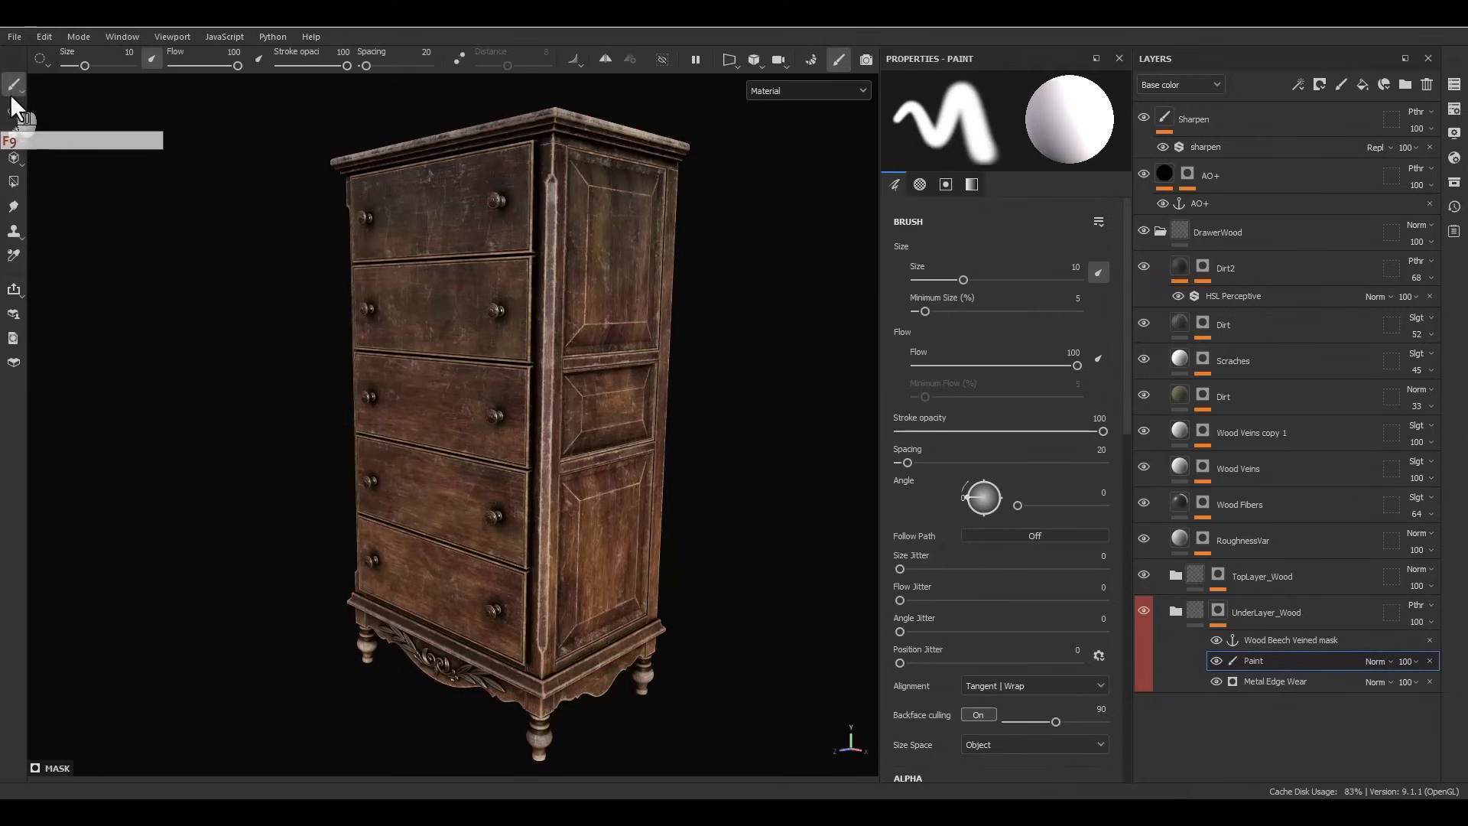
Assign the imported MK-Imperfectionvol3-Wood-057 texture as the brush stencil and move the asset library out of the way.
{"action": "scroll", "coordinate": [989, 506], "scroll_direction": "down", "scroll_amount": 10}
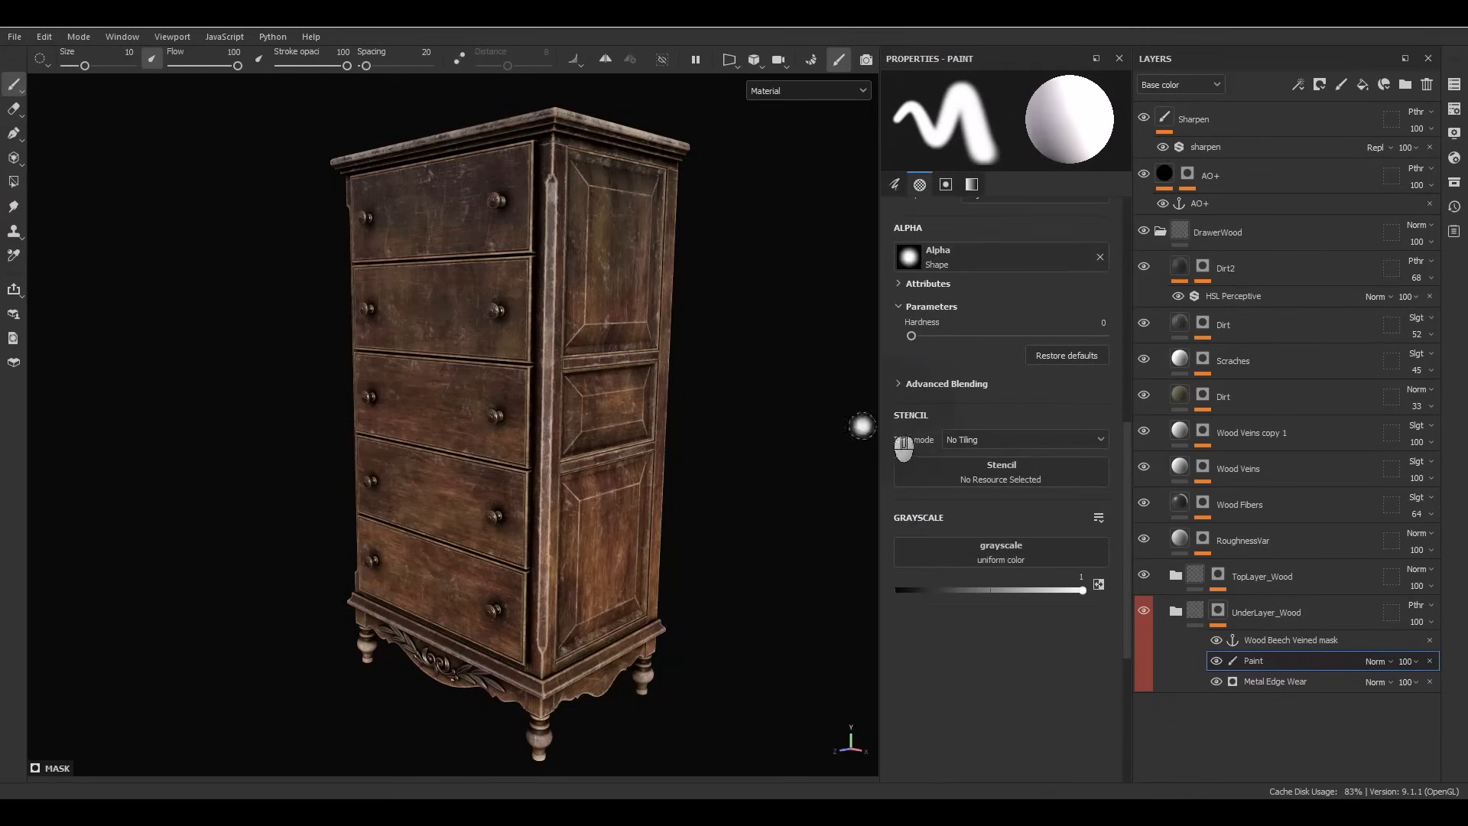
{"action": "left_click", "coordinate": [1456, 184]}
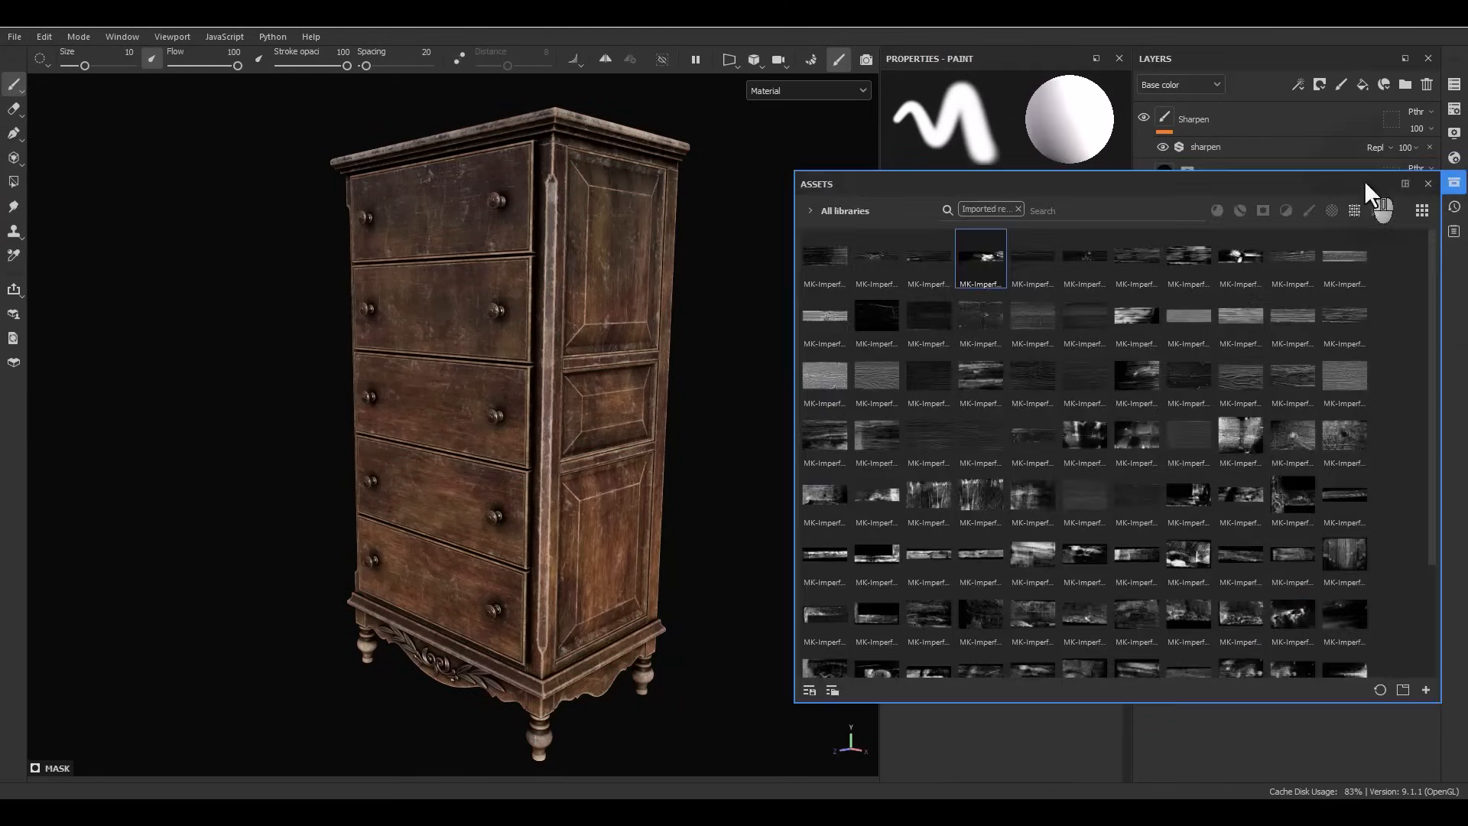
{"action": "left_click_drag", "start_coordinate": [1374, 191], "coordinate": [764, 153]}
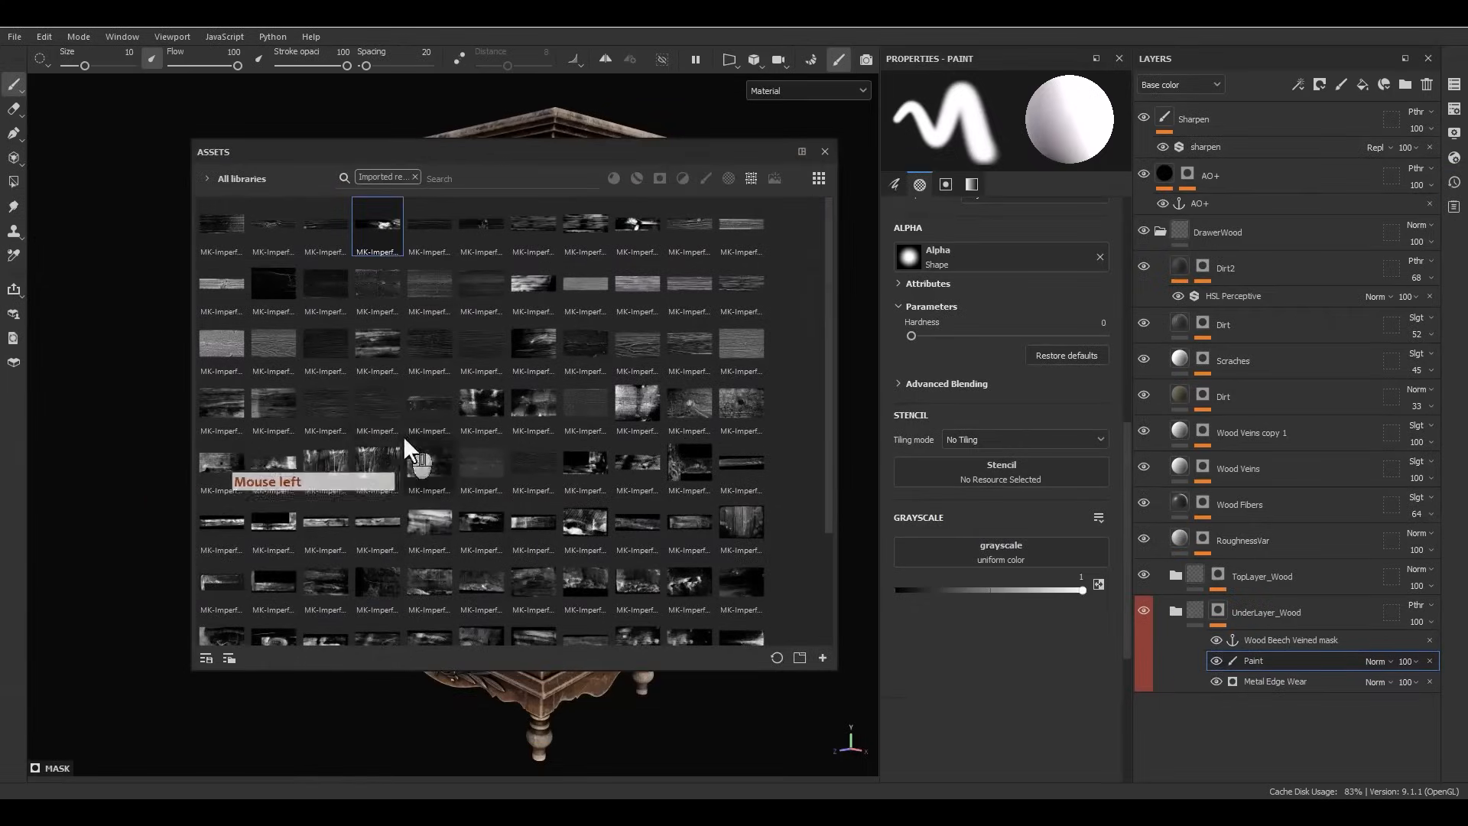
{"action": "scroll", "coordinate": [383, 466], "scroll_direction": "down", "scroll_amount": 3}
{"action": "left_click_drag", "start_coordinate": [264, 382], "coordinate": [1008, 490]}
{"action": "left_click_drag", "start_coordinate": [548, 153], "coordinate": [1460, 200]}
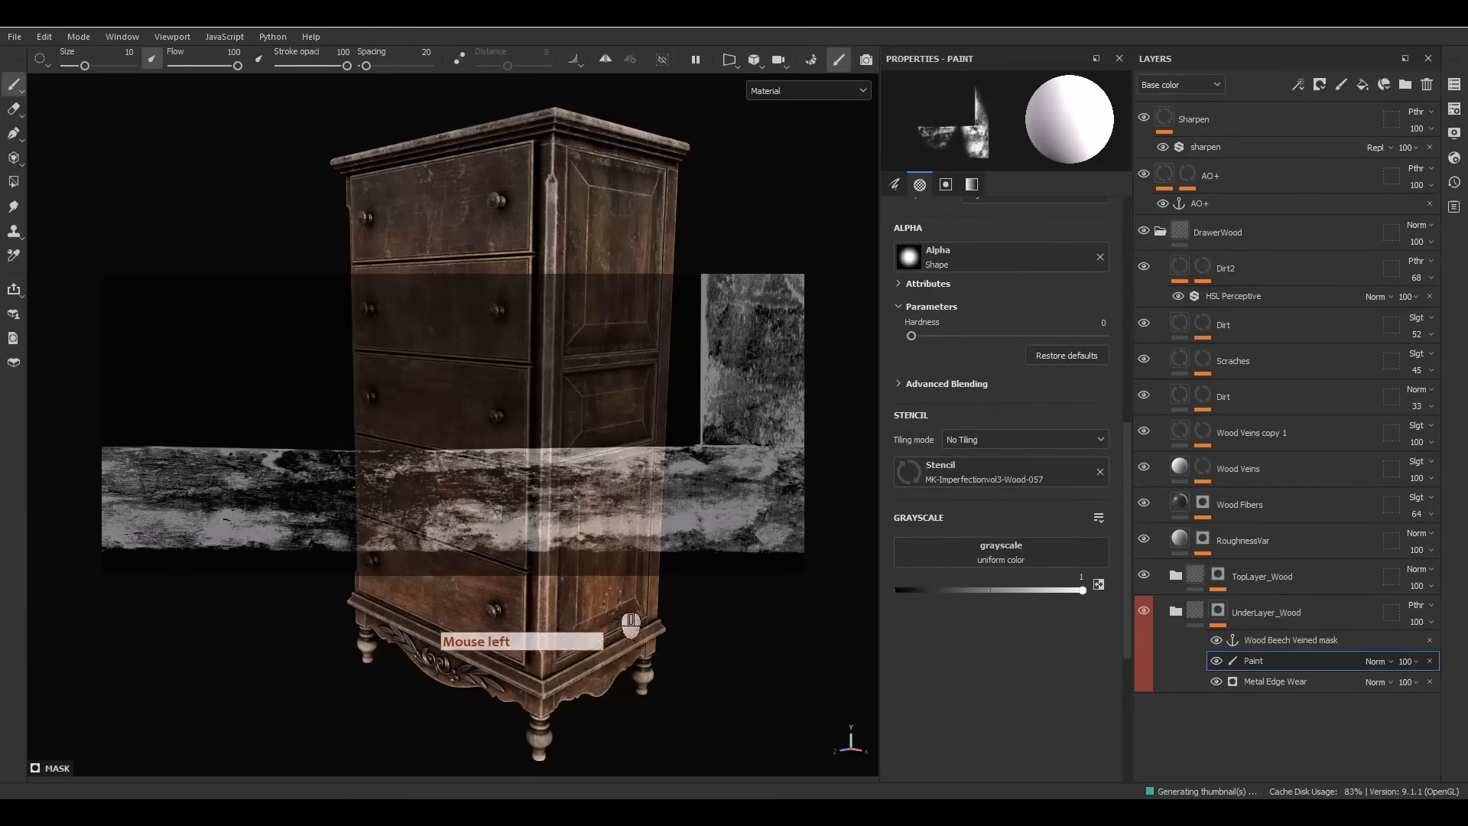
Face the dresser's front and scale, rotate and move the stencil over the dresser's lower part.
{"action": "left_click_drag", "start_coordinate": [629, 485], "coordinate": [762, 457], "text": "alt"}
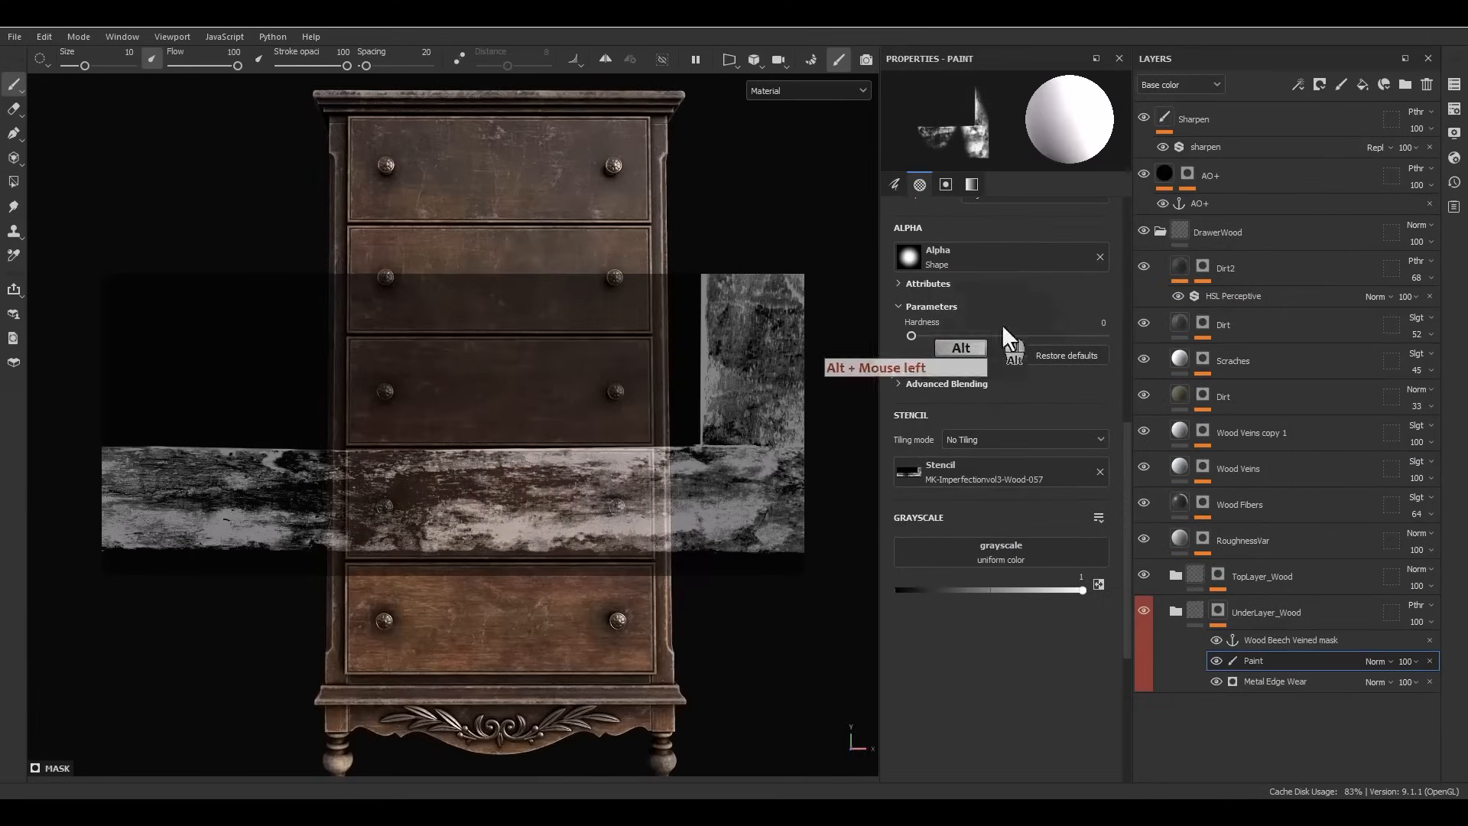
{"action": "middle_click_drag", "start_coordinate": [651, 449], "coordinate": [729, 393], "text": "alt"}
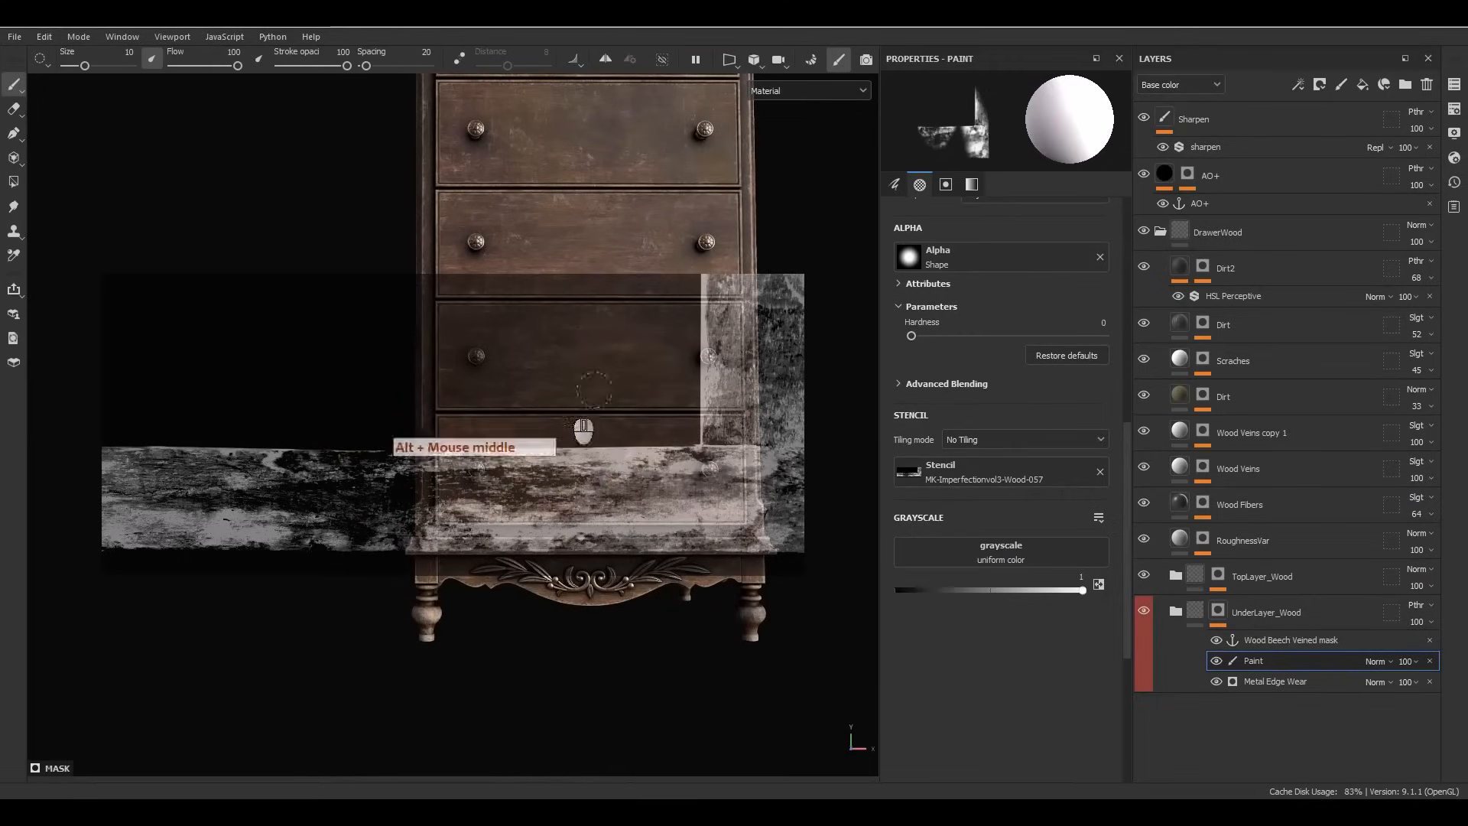
{"action": "key", "text": "s"}
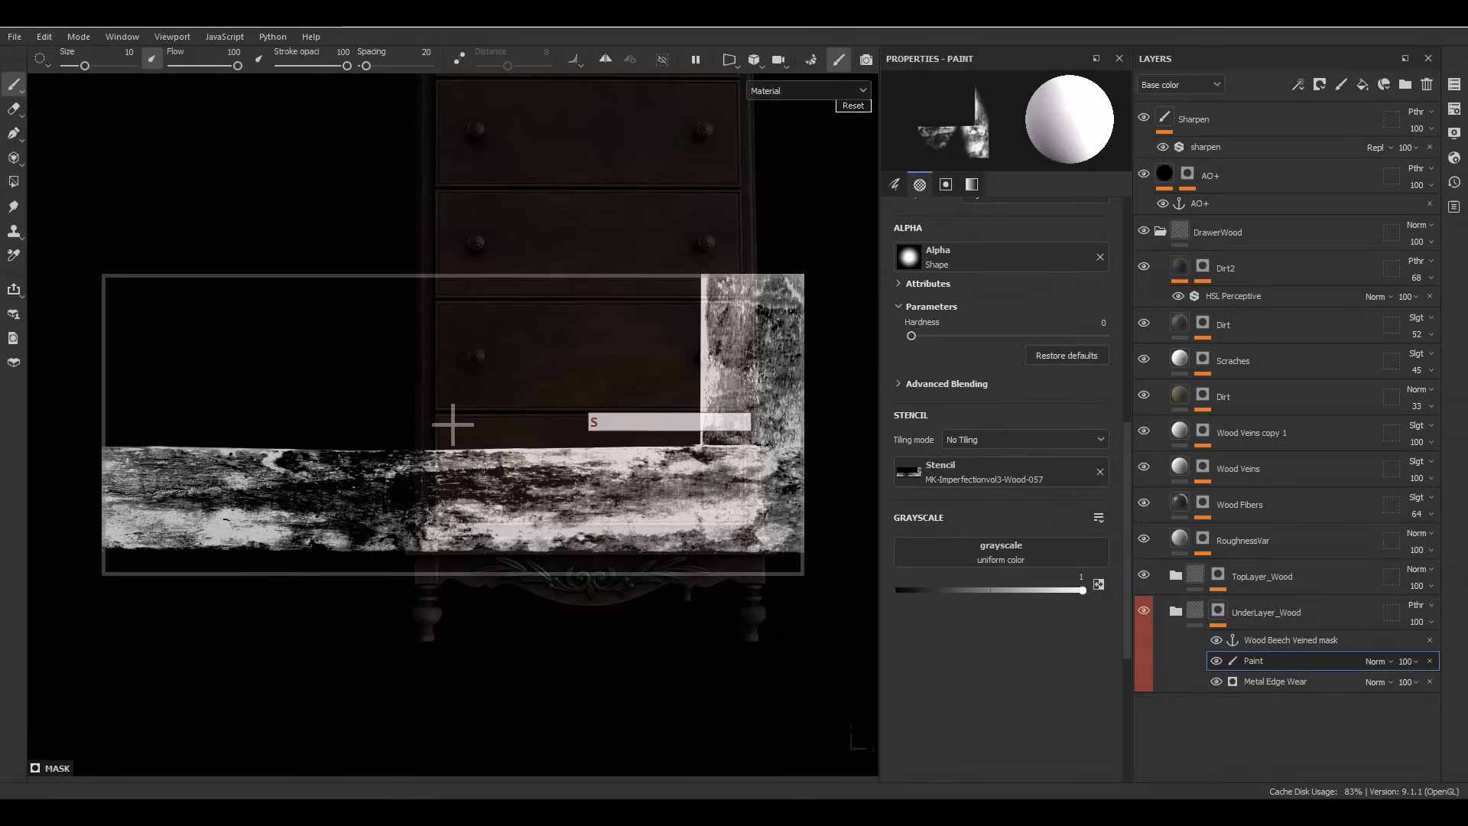
{"action": "right_click_drag", "start_coordinate": [778, 406], "coordinate": [664, 394]}
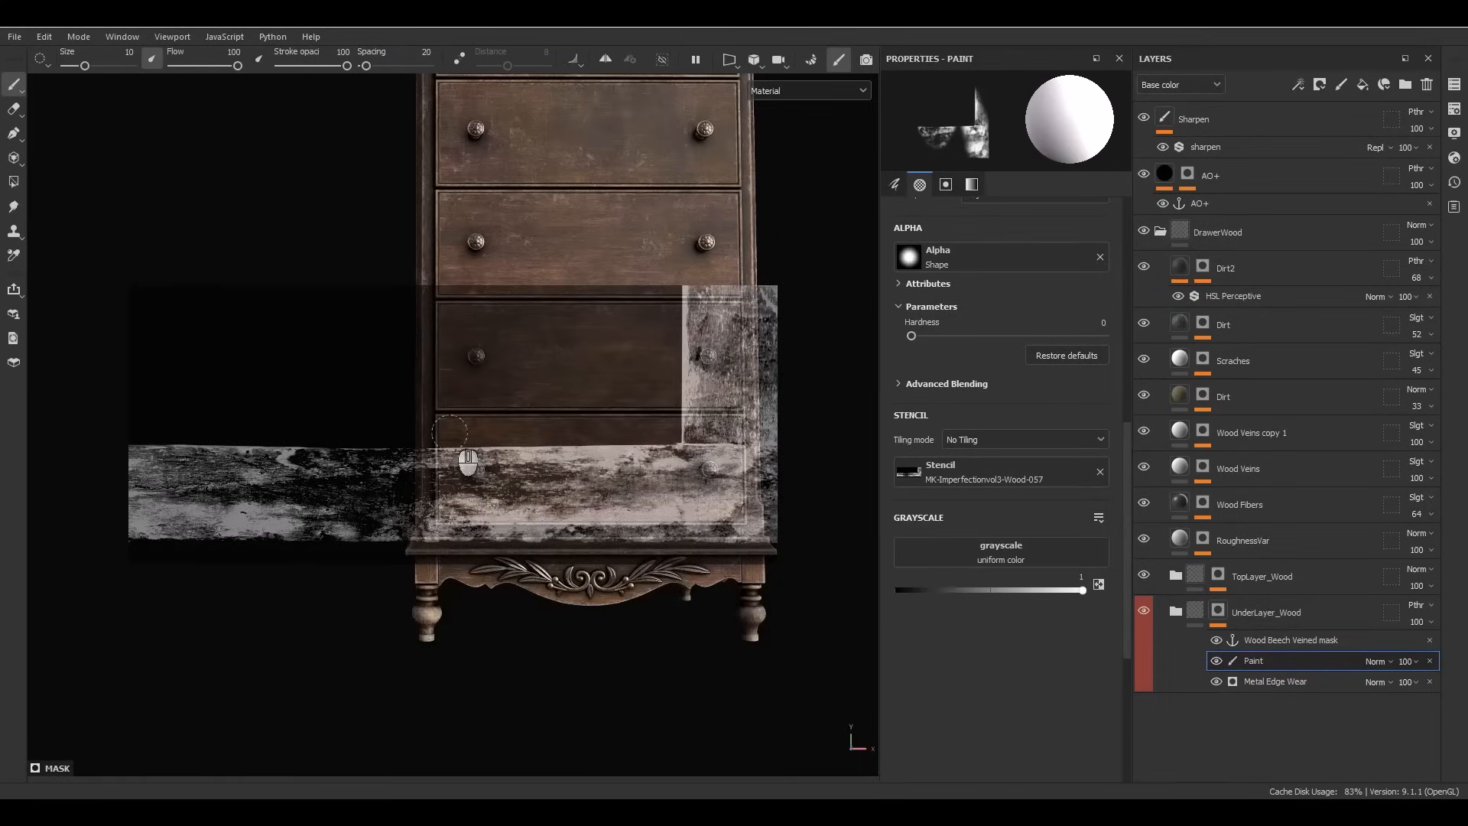
{"action": "key", "text": "s"}
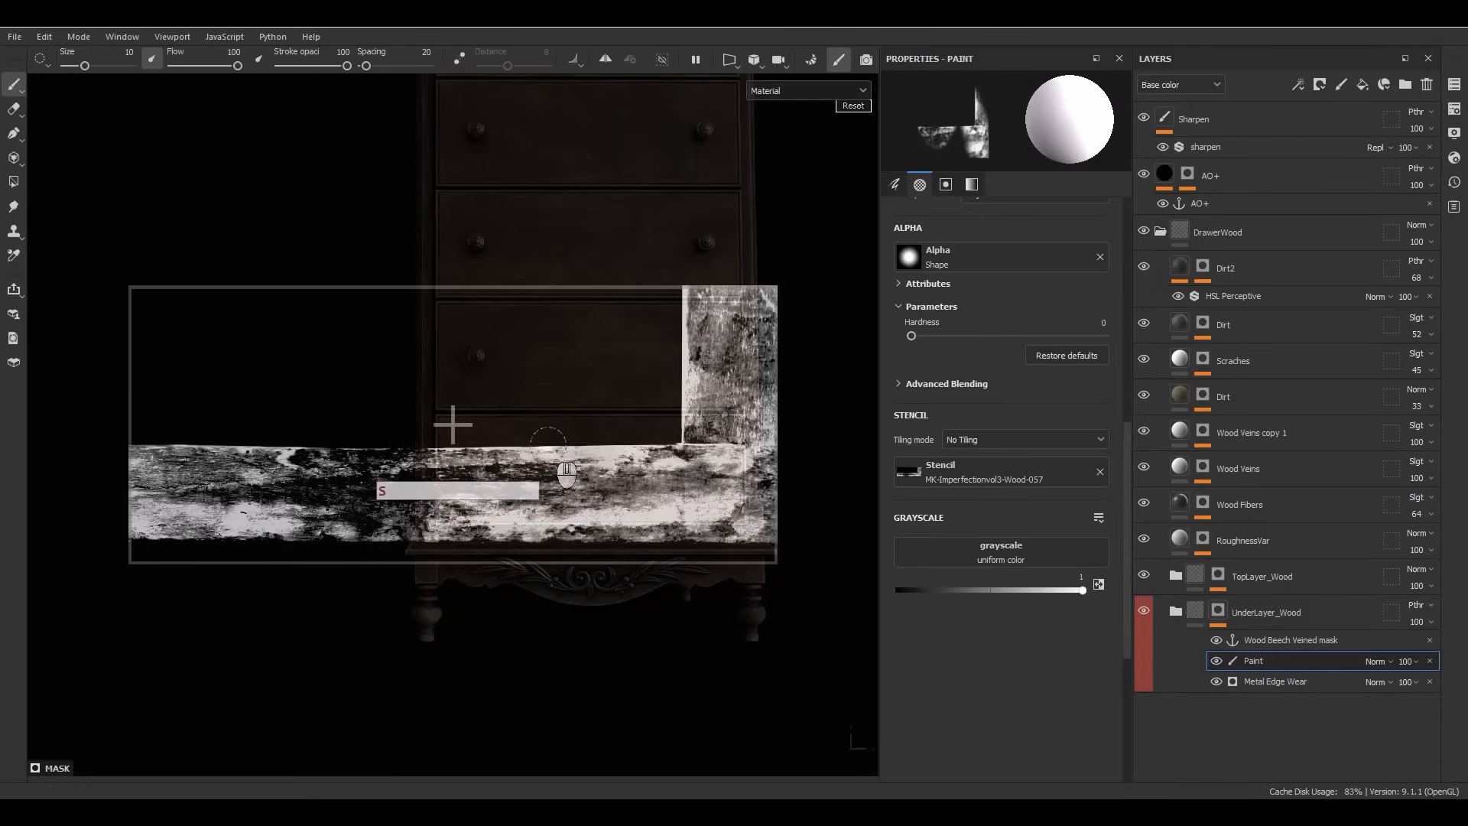
{"action": "left_click_drag", "start_coordinate": [549, 441], "coordinate": [601, 449]}
{"action": "middle_click_drag", "start_coordinate": [711, 489], "coordinate": [630, 365]}
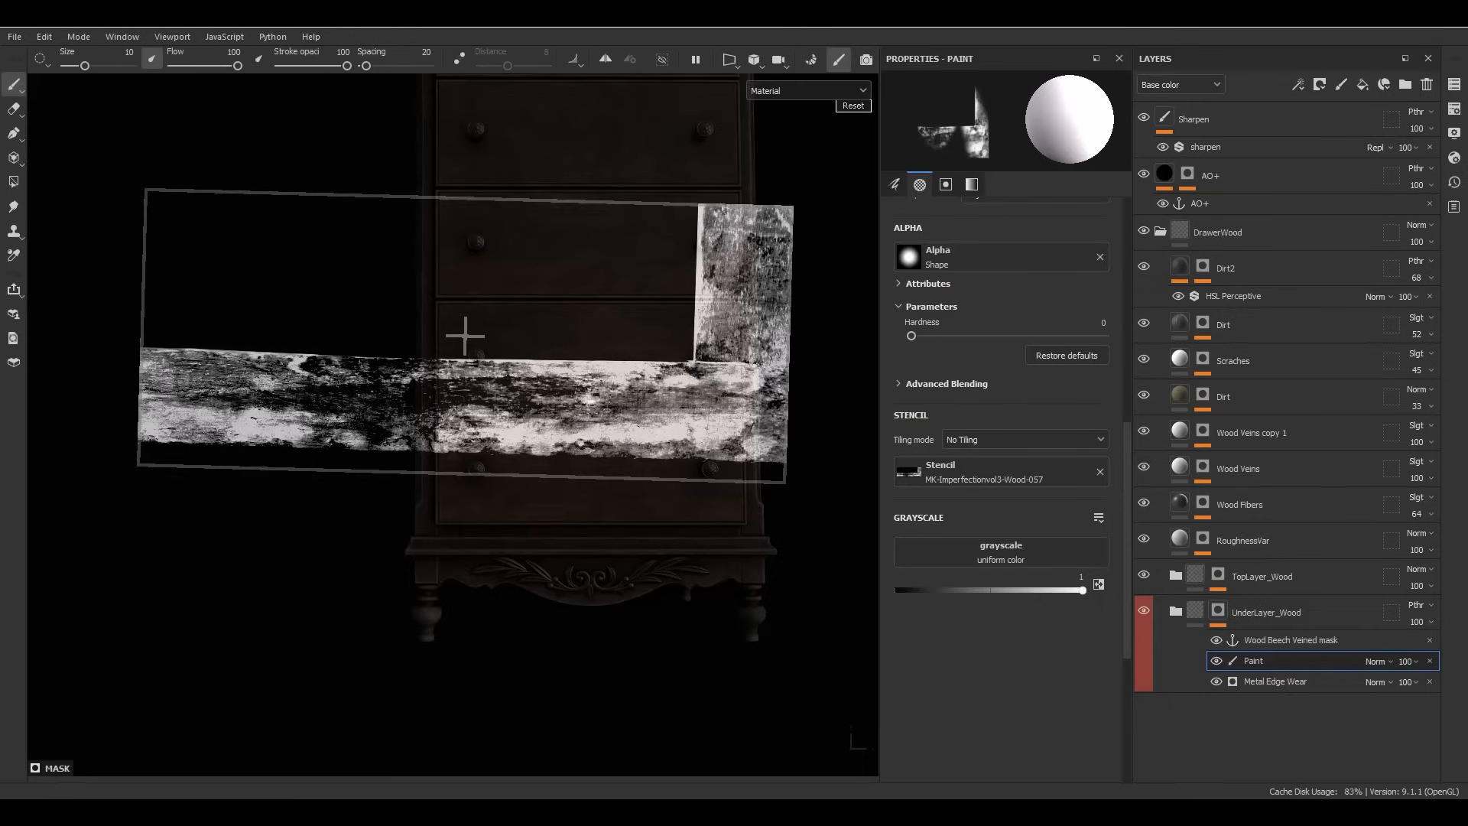
{"action": "right_click_drag", "start_coordinate": [564, 402], "coordinate": [660, 426]}
{"action": "middle_click_drag", "start_coordinate": [662, 428], "coordinate": [712, 530]}
{"action": "mouse_move", "coordinate": [738, 523]}
{"action": "left_mouse_down"}
{"action": "mouse_move", "coordinate": [741, 502]}
{"action": "mouse_move", "coordinate": [743, 519]}
{"action": "left_mouse_up"}
Reduce the brush size to 4.04, paint wear through the stencil along the bottom drawer's lower-left edge, and clear the stencil.
{"action": "middle_click_drag", "start_coordinate": [727, 480], "coordinate": [673, 420], "text": "alt"}
{"action": "scroll", "coordinate": [671, 424], "scroll_direction": "up", "scroll_amount": 6}
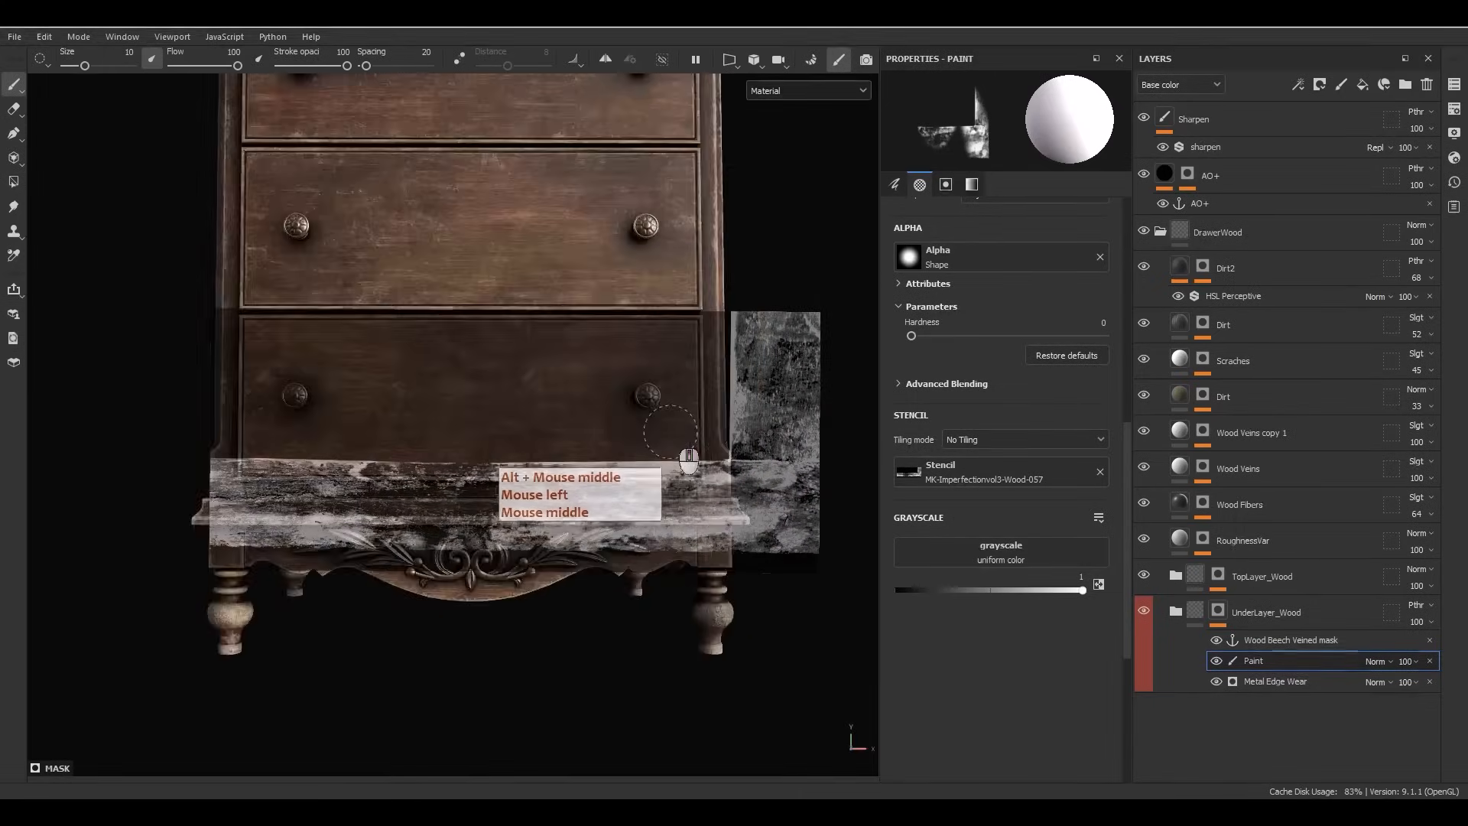
{"action": "middle_click_drag", "start_coordinate": [719, 487], "coordinate": [738, 489], "text": "alt"}
{"action": "scroll", "coordinate": [738, 489], "scroll_direction": "up", "scroll_amount": 5}
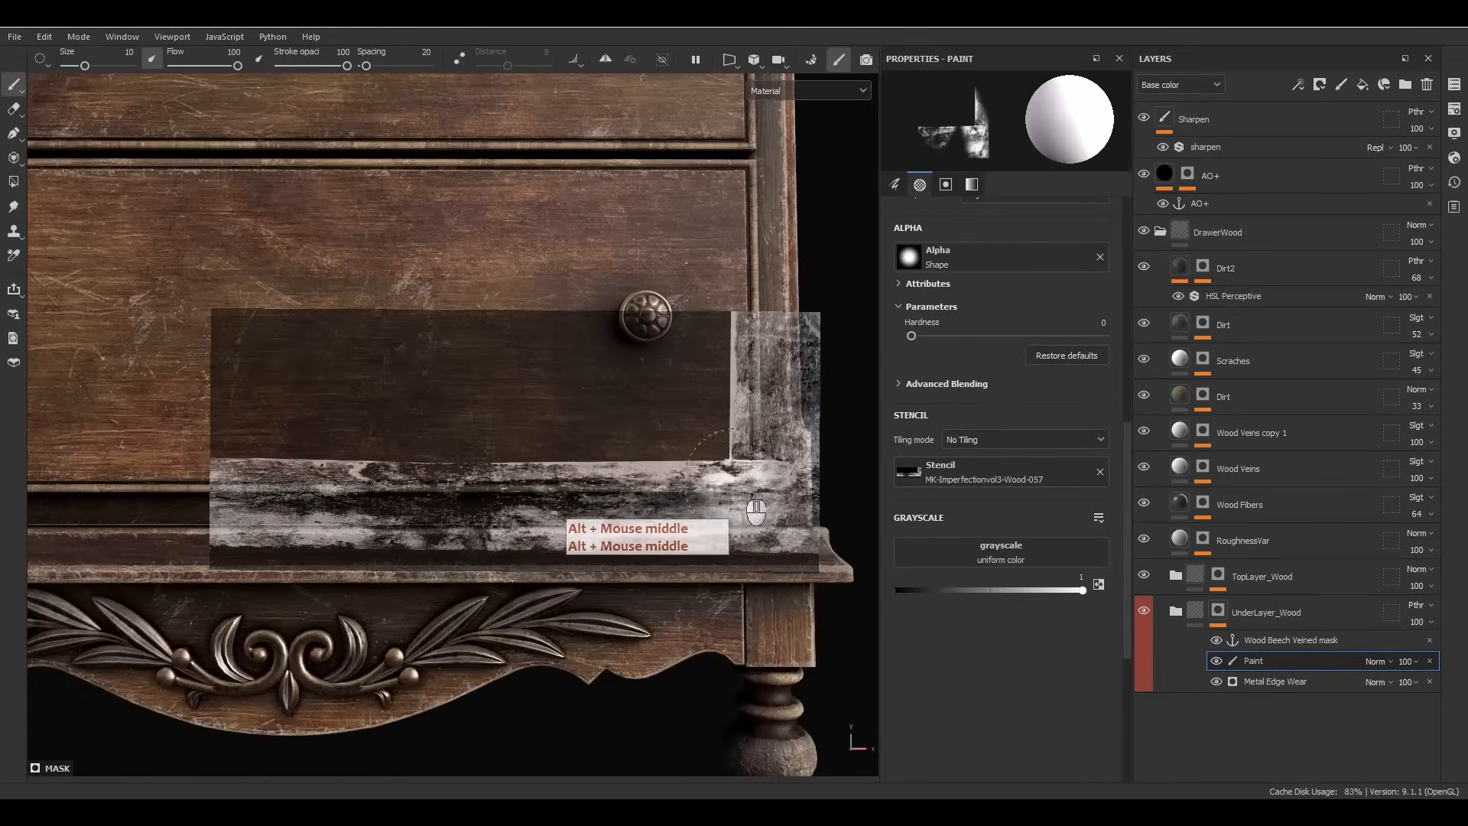
{"action": "right_click_drag", "start_coordinate": [755, 522], "coordinate": [705, 493], "text": "ctrl"}
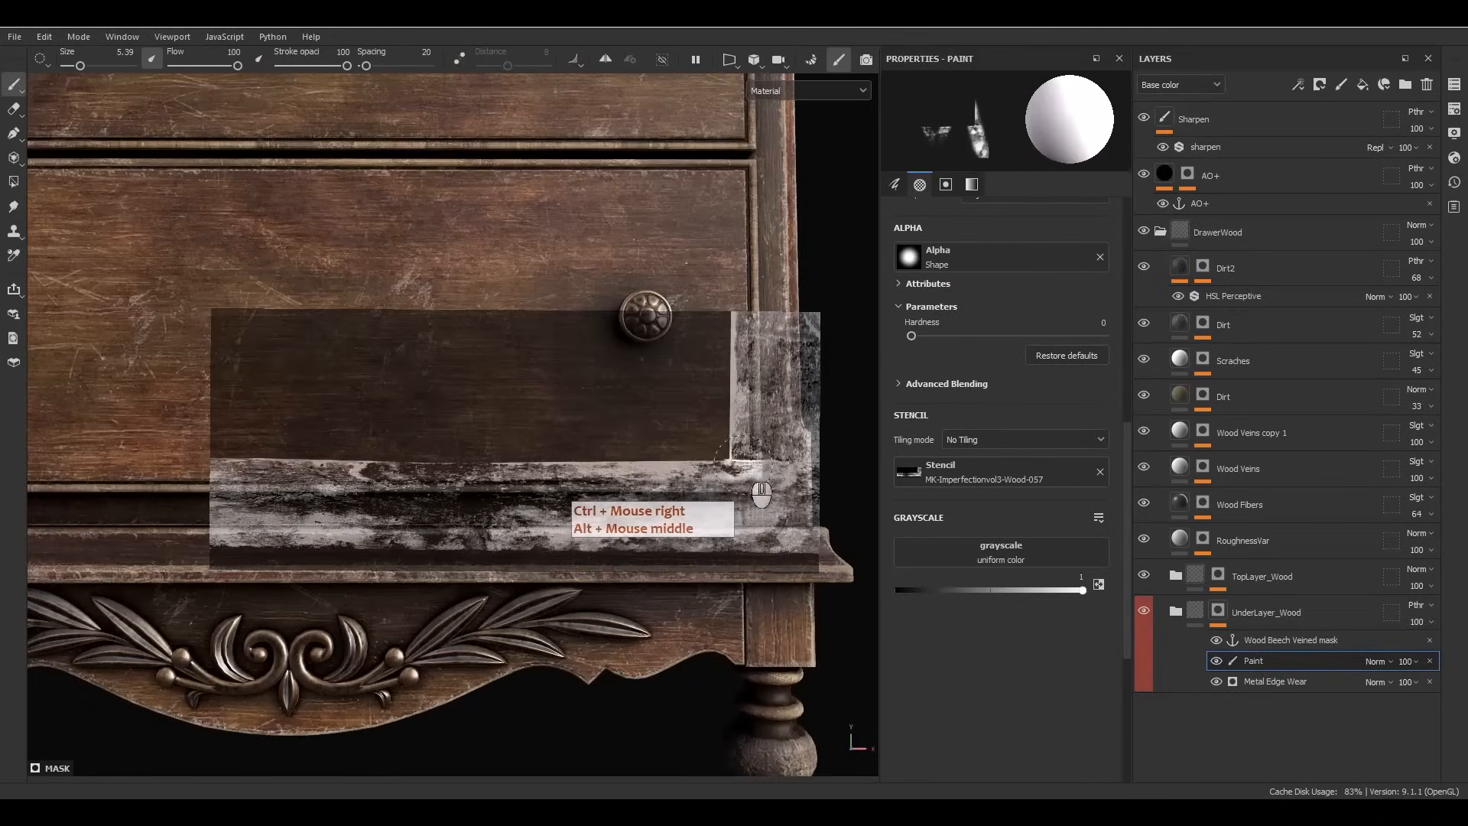
{"action": "left_click", "coordinate": [679, 486]}
{"action": "left_click_drag", "start_coordinate": [679, 486], "coordinate": [433, 511]}
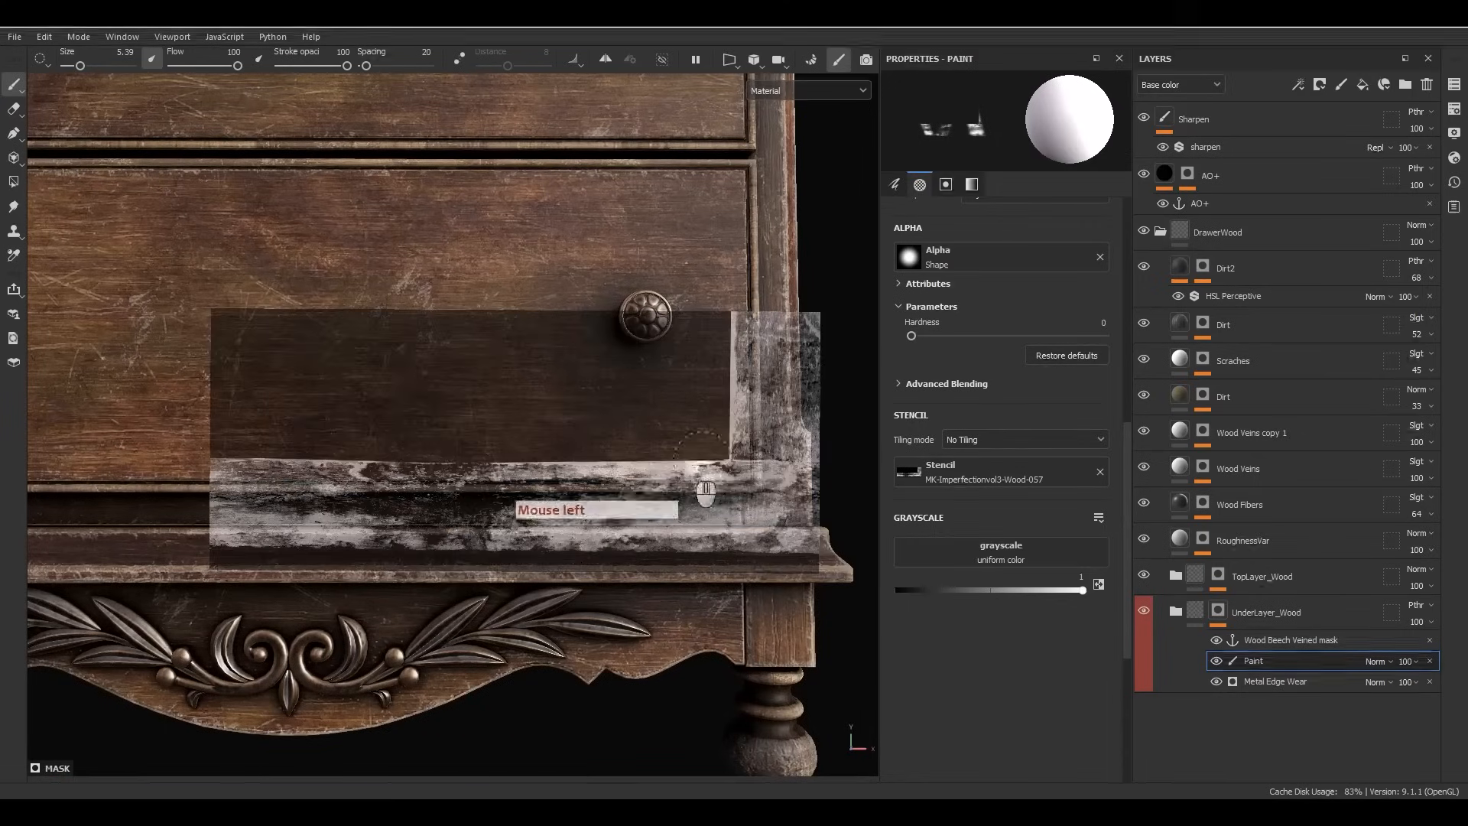
{"action": "mouse_move", "coordinate": [677, 442]}
{"action": "middle_mouse_down", "text": "alt"}
{"action": "mouse_move", "coordinate": [689, 414]}
{"action": "mouse_move", "coordinate": [1002, 374]}
{"action": "mouse_move", "coordinate": [1086, 429]}
{"action": "mouse_move", "coordinate": [1068, 467]}
{"action": "middle_mouse_up", "text": "alt"}
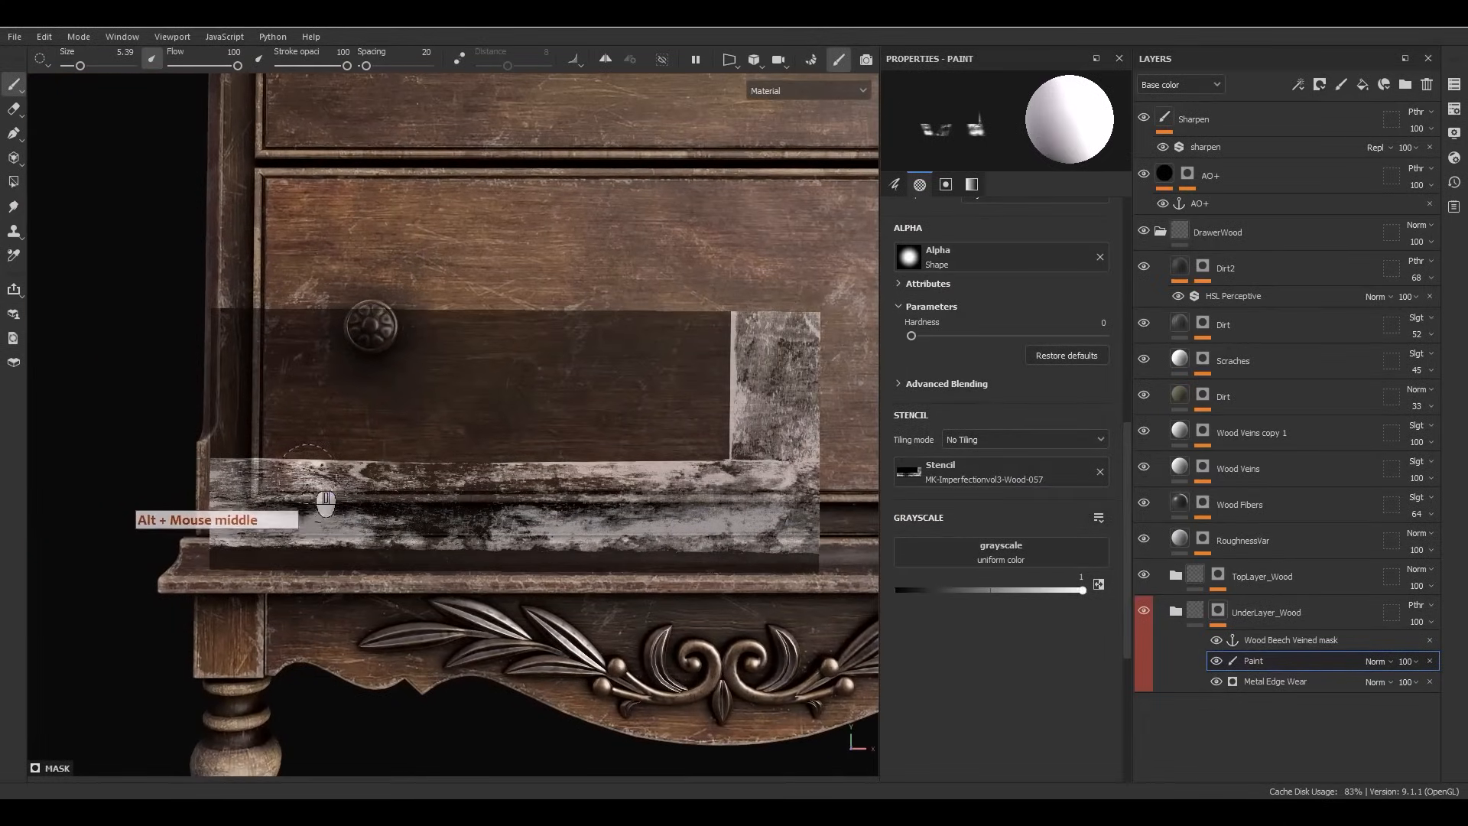
{"action": "right_click_drag", "start_coordinate": [322, 505], "coordinate": [288, 505], "text": "ctrl"}
{"action": "mouse_move", "coordinate": [289, 505]}
{"action": "left_mouse_down"}
{"action": "mouse_move", "coordinate": [556, 495]}
{"action": "mouse_move", "coordinate": [286, 505]}
{"action": "mouse_move", "coordinate": [268, 436]}
{"action": "mouse_move", "coordinate": [268, 473]}
{"action": "mouse_move", "coordinate": [650, 475]}
{"action": "left_mouse_up"}
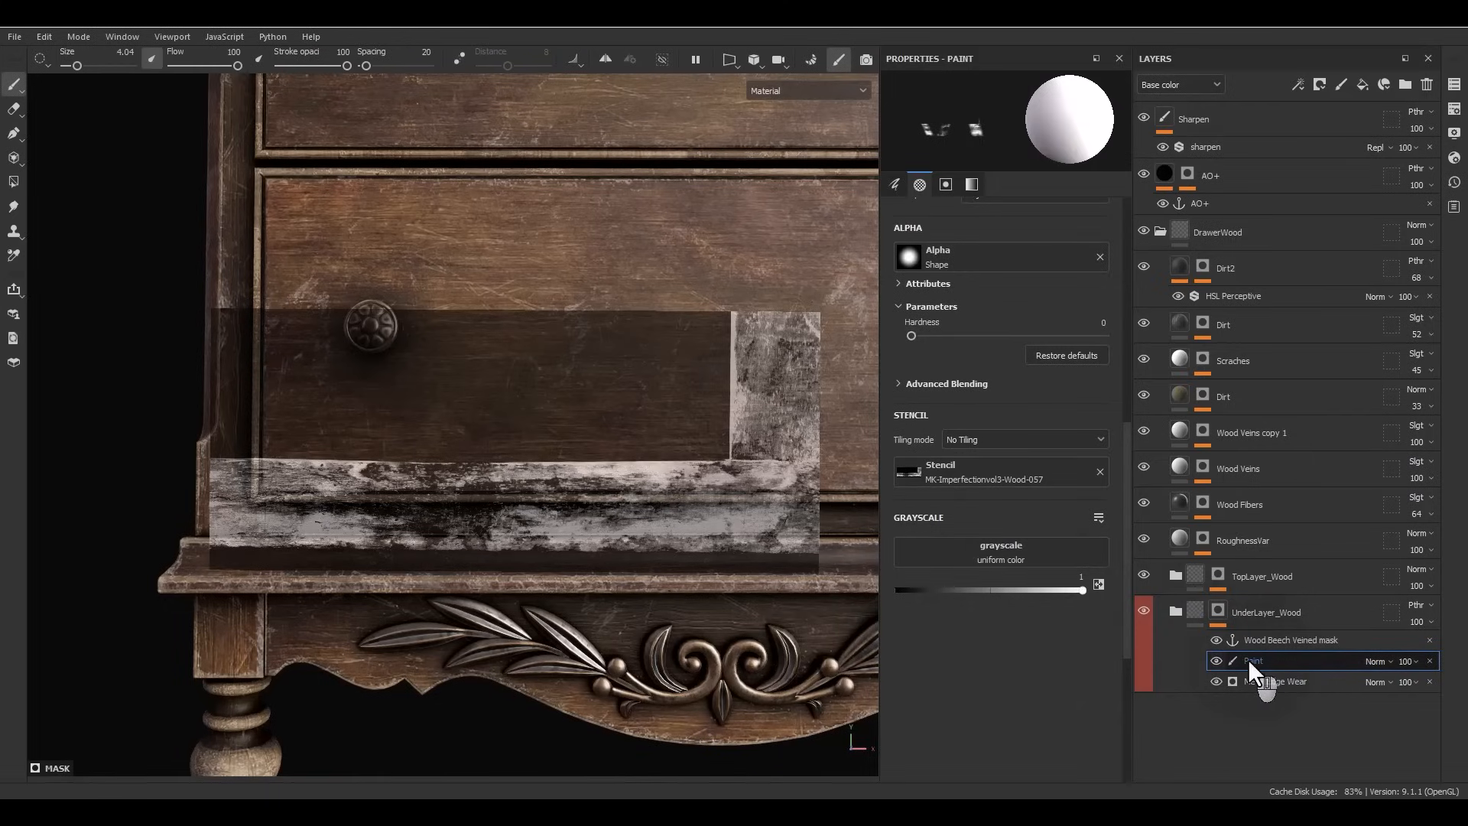
{"action": "left_click", "coordinate": [1100, 472]}
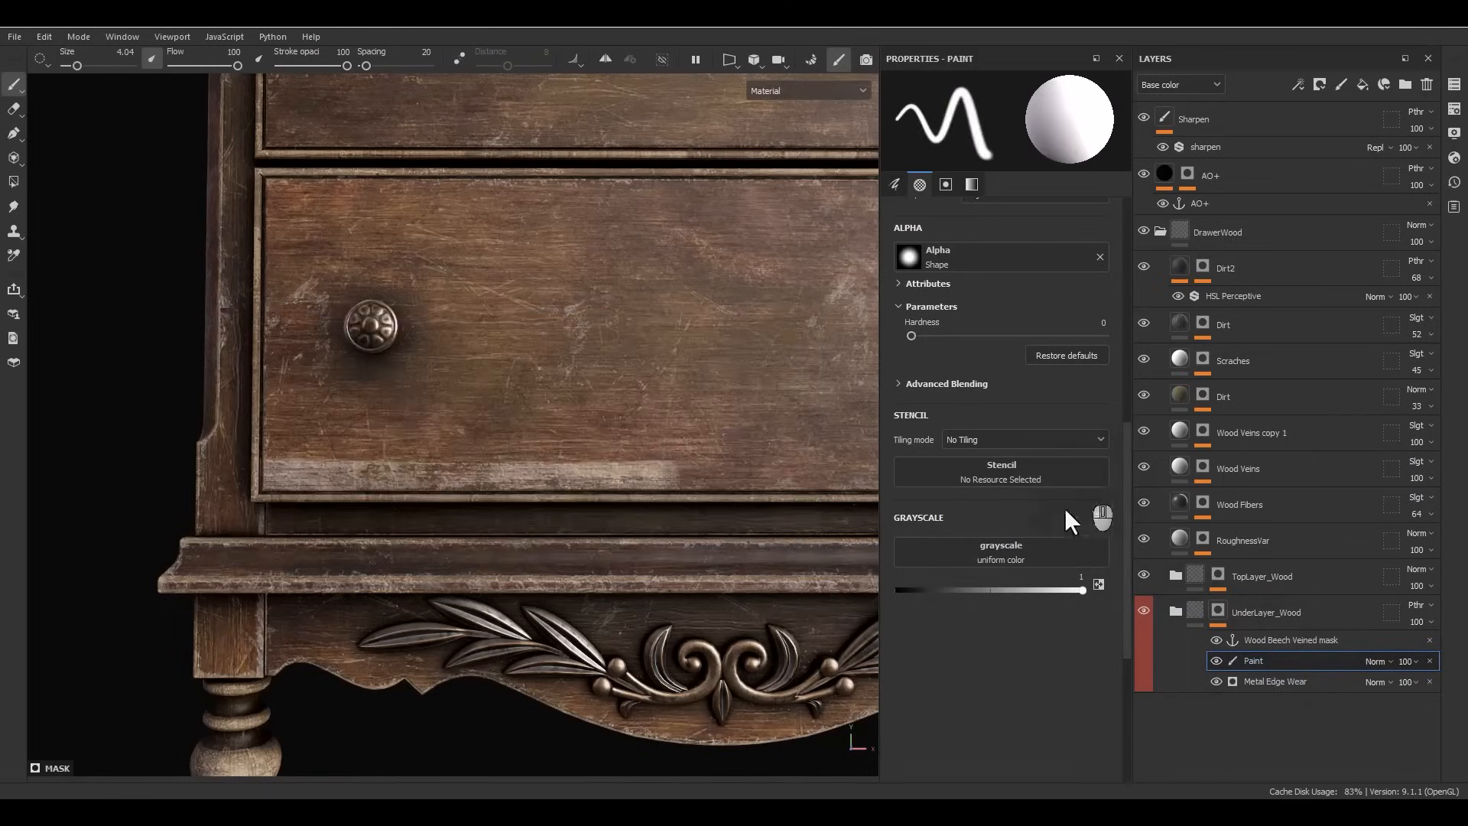
Switch the brush grayscale to 0 and paint over the worn strip on the bottom drawer to trim its hard edges.
{"action": "scroll", "coordinate": [533, 490], "scroll_direction": "up", "scroll_amount": 5}
{"action": "middle_click_drag", "start_coordinate": [680, 490], "coordinate": [608, 494], "text": "alt"}
{"action": "scroll", "coordinate": [677, 449], "scroll_direction": "up", "scroll_amount": 2}
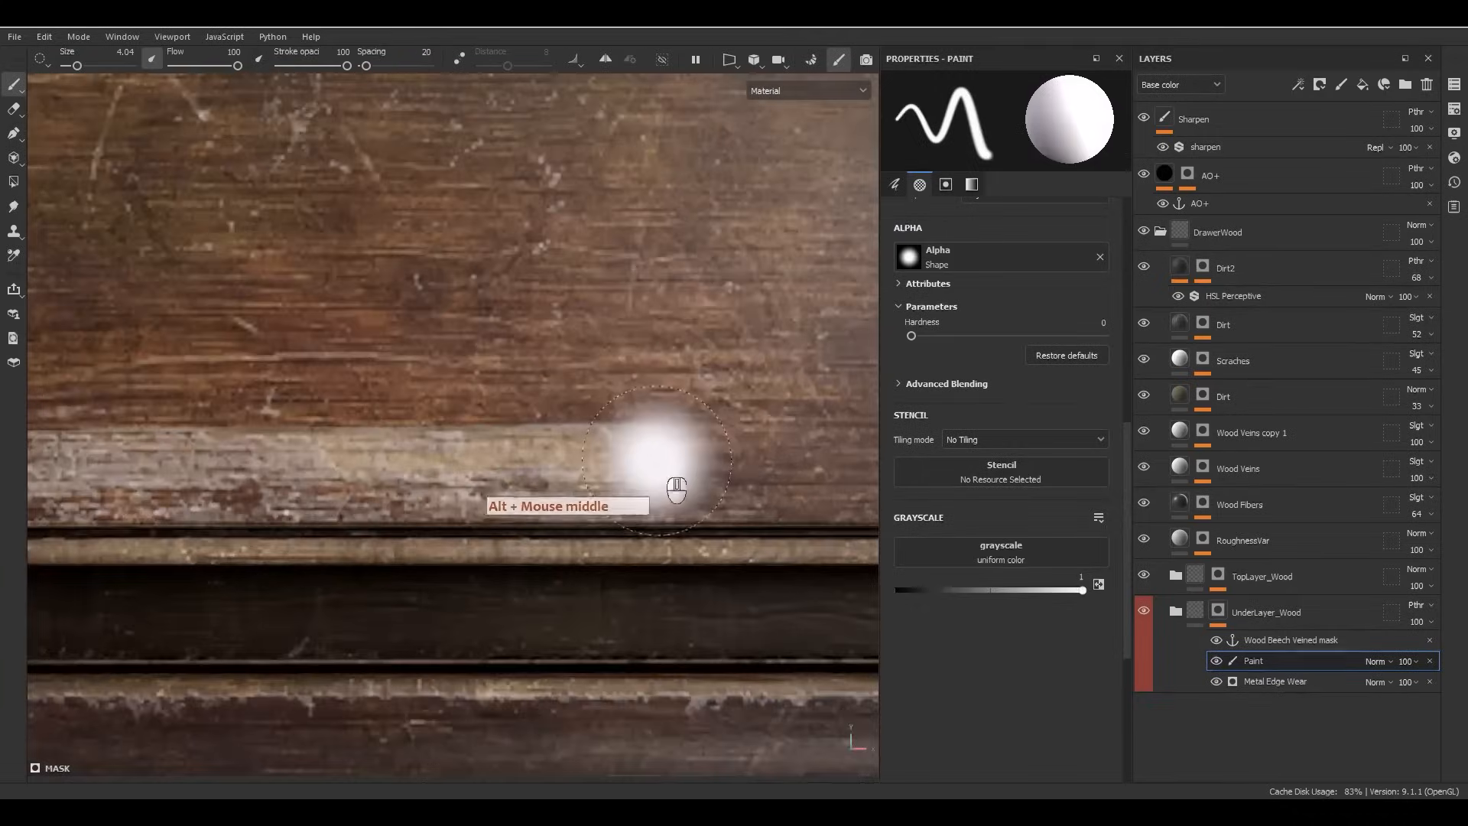
{"action": "key", "text": "2"}
{"action": "right_click_drag", "start_coordinate": [655, 482], "coordinate": [480, 493], "text": "ctrl"}
{"action": "key", "text": "1"}
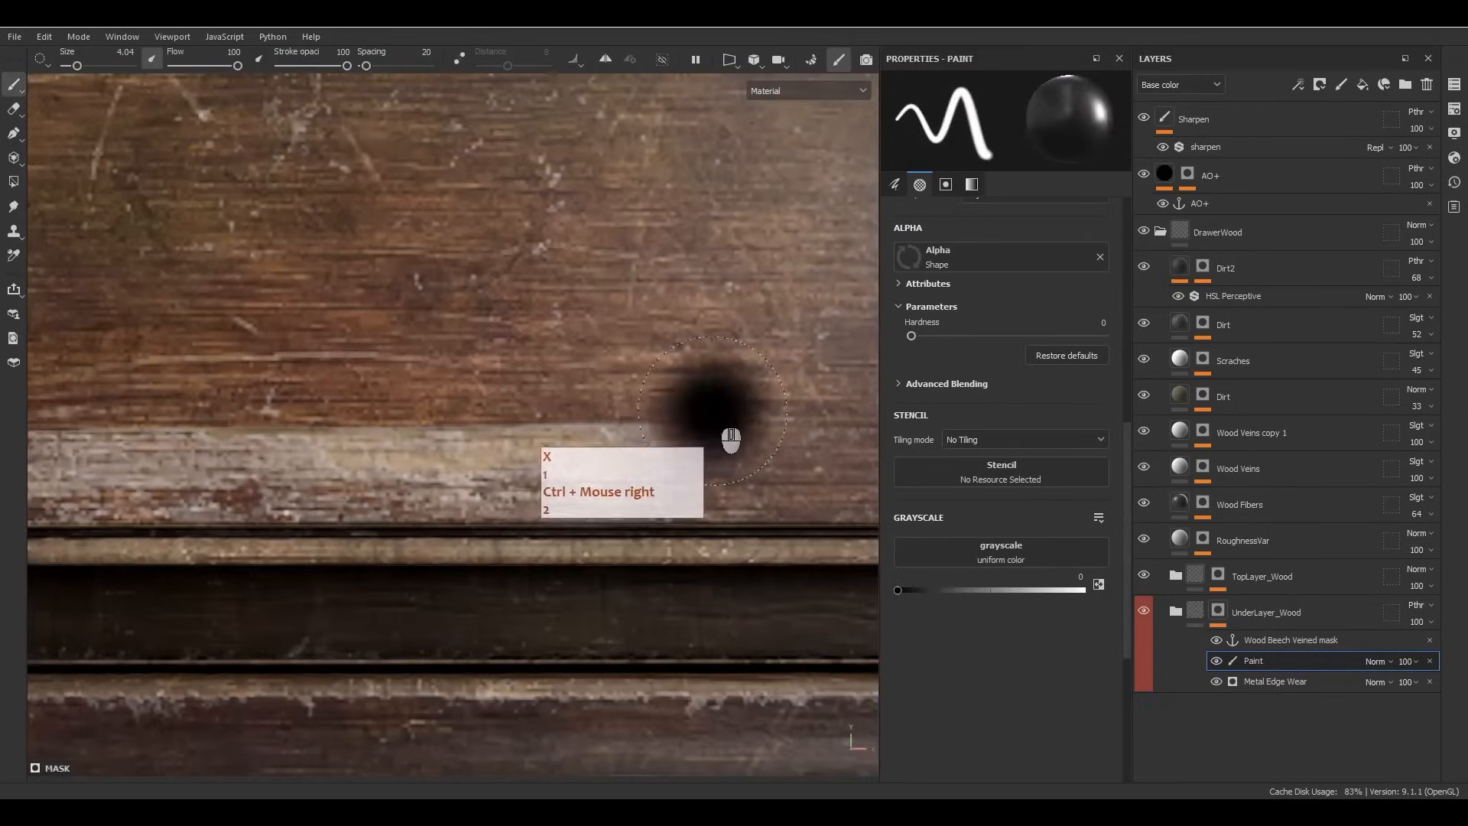
{"action": "mouse_move", "coordinate": [629, 469]}
{"action": "left_mouse_down"}
{"action": "mouse_move", "coordinate": [638, 447]}
{"action": "mouse_move", "coordinate": [697, 455]}
{"action": "mouse_move", "coordinate": [492, 419]}
{"action": "mouse_move", "coordinate": [502, 387]}
{"action": "mouse_move", "coordinate": [184, 329]}
{"action": "left_mouse_up"}
{"action": "scroll", "coordinate": [350, 341], "scroll_direction": "down", "scroll_amount": 4}
{"action": "middle_click_drag", "start_coordinate": [348, 358], "coordinate": [632, 406], "text": "alt"}
{"action": "scroll", "coordinate": [673, 427], "scroll_direction": "up", "scroll_amount": 4}
{"action": "mouse_move", "coordinate": [810, 449]}
{"action": "left_mouse_down"}
{"action": "mouse_move", "coordinate": [754, 433]}
{"action": "mouse_move", "coordinate": [559, 440]}
{"action": "mouse_move", "coordinate": [377, 400]}
{"action": "left_mouse_up"}
{"action": "scroll", "coordinate": [354, 346], "scroll_direction": "down", "scroll_amount": 4}
{"action": "scroll", "coordinate": [360, 348], "scroll_direction": "down", "scroll_amount": 6}
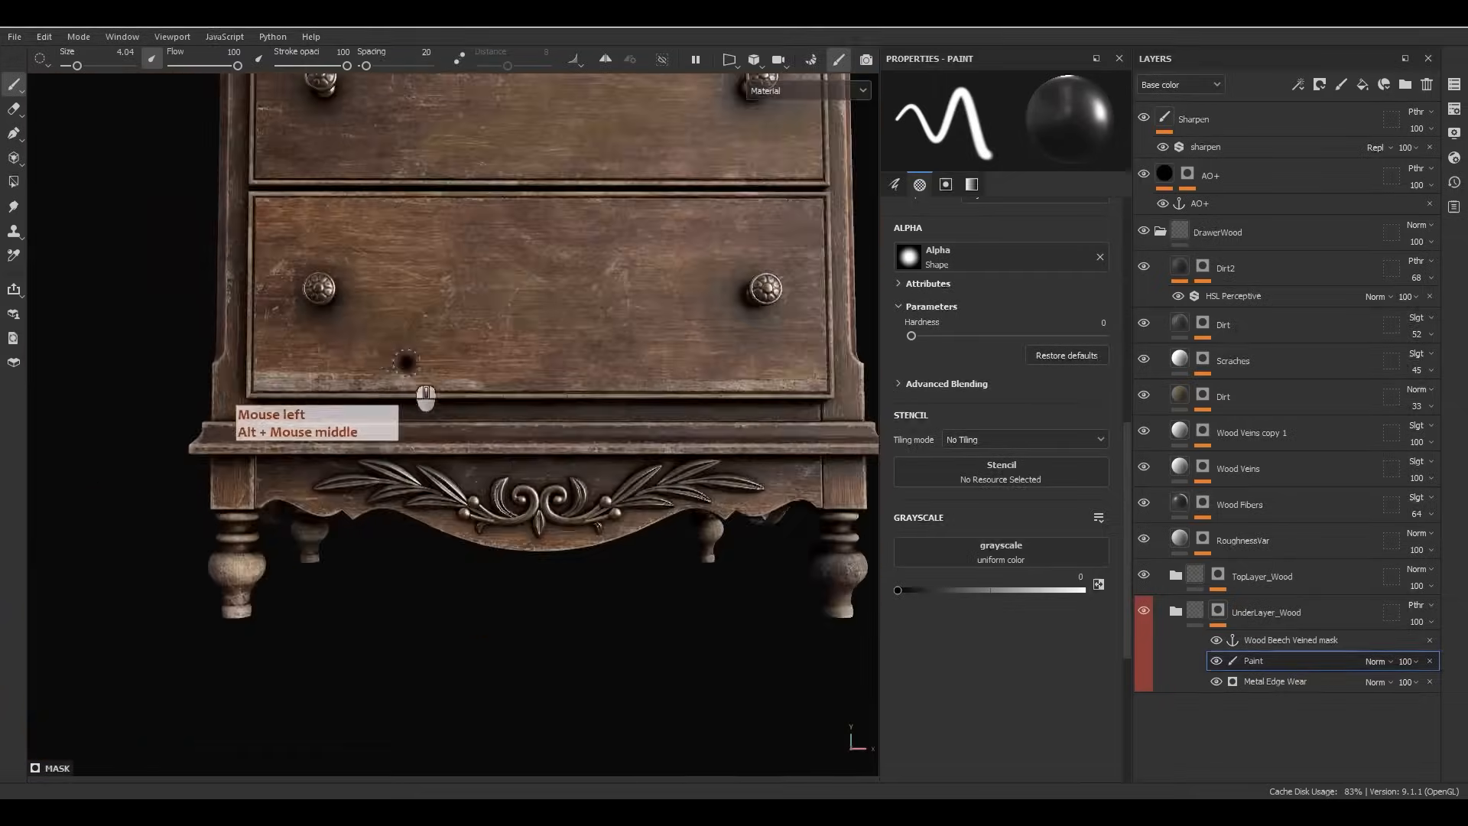
Switch the brush grayscale to 1 and assign the MK-Imperfectionvol3-Wood-092 texture as the brush stencil.
{"action": "middle_click_drag", "start_coordinate": [533, 488], "coordinate": [546, 504], "text": "alt"}
{"action": "left_click_drag", "start_coordinate": [548, 501], "coordinate": [505, 463], "text": "alt"}
{"action": "middle_click_drag", "start_coordinate": [564, 462], "coordinate": [543, 489], "text": "alt"}
{"action": "left_click_drag", "start_coordinate": [565, 489], "coordinate": [460, 496], "text": "alt"}
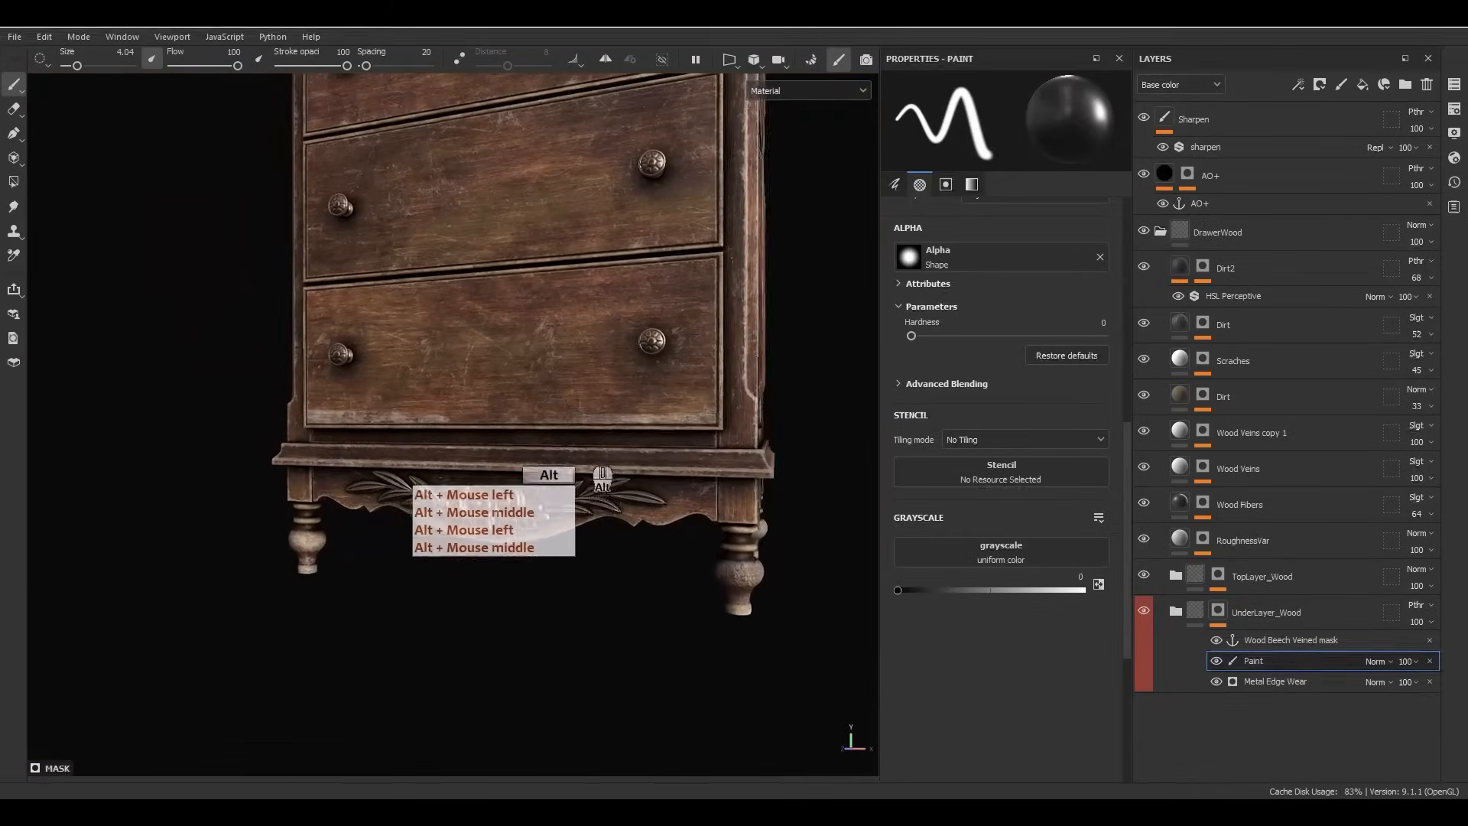
{"action": "middle_click_drag", "start_coordinate": [584, 451], "coordinate": [568, 482], "text": "alt"}
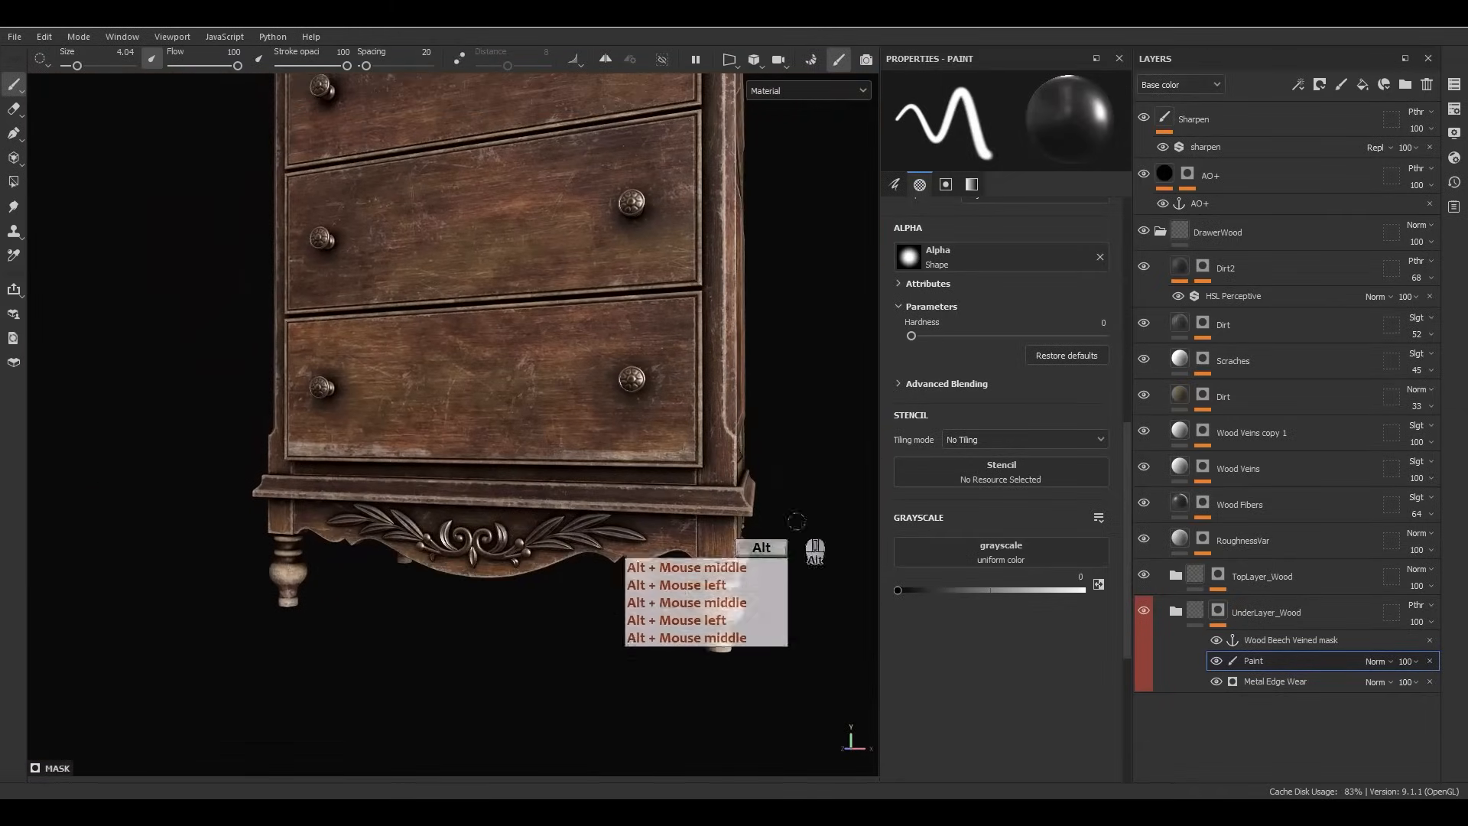
{"action": "key", "text": "1"}
{"action": "key", "text": "x"}
{"action": "left_click", "coordinate": [971, 474]}
{"action": "left_click", "coordinate": [1023, 470]}
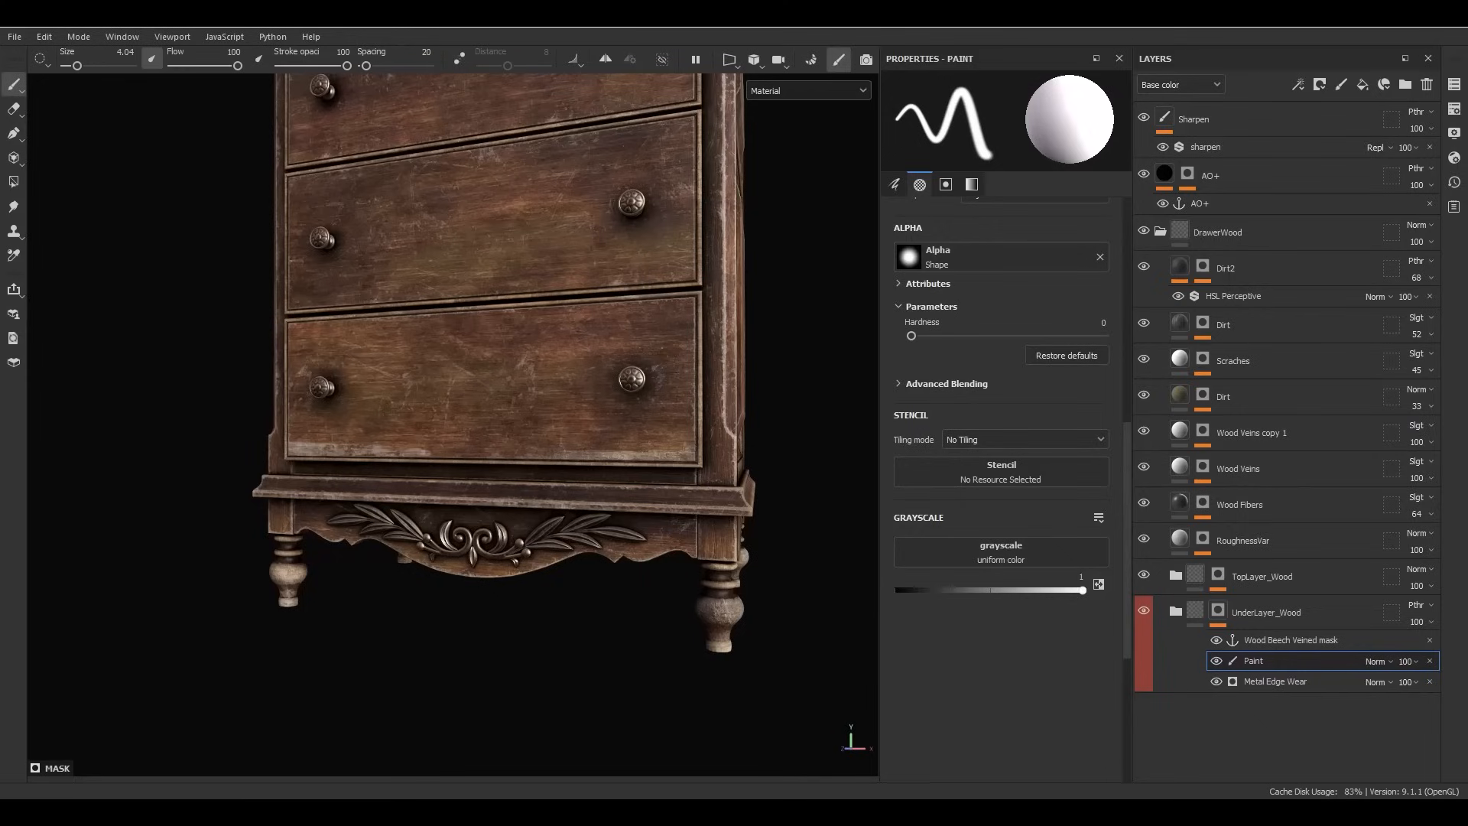
{"action": "left_click_drag", "start_coordinate": [1467, 734], "coordinate": [1011, 474]}
Paint a horizontal worn strip through the stencil below the second-lowest drawer's right knob, running to its right edge, and clear the stencil.
{"action": "middle_click_drag", "start_coordinate": [516, 482], "coordinate": [517, 601], "text": "alt"}
{"action": "left_click_drag", "start_coordinate": [563, 526], "coordinate": [649, 508], "text": "alt+shift"}
{"action": "middle_click_drag", "start_coordinate": [637, 516], "coordinate": [659, 544], "text": "alt"}
{"action": "scroll", "coordinate": [672, 456], "scroll_direction": "up", "scroll_amount": 4}
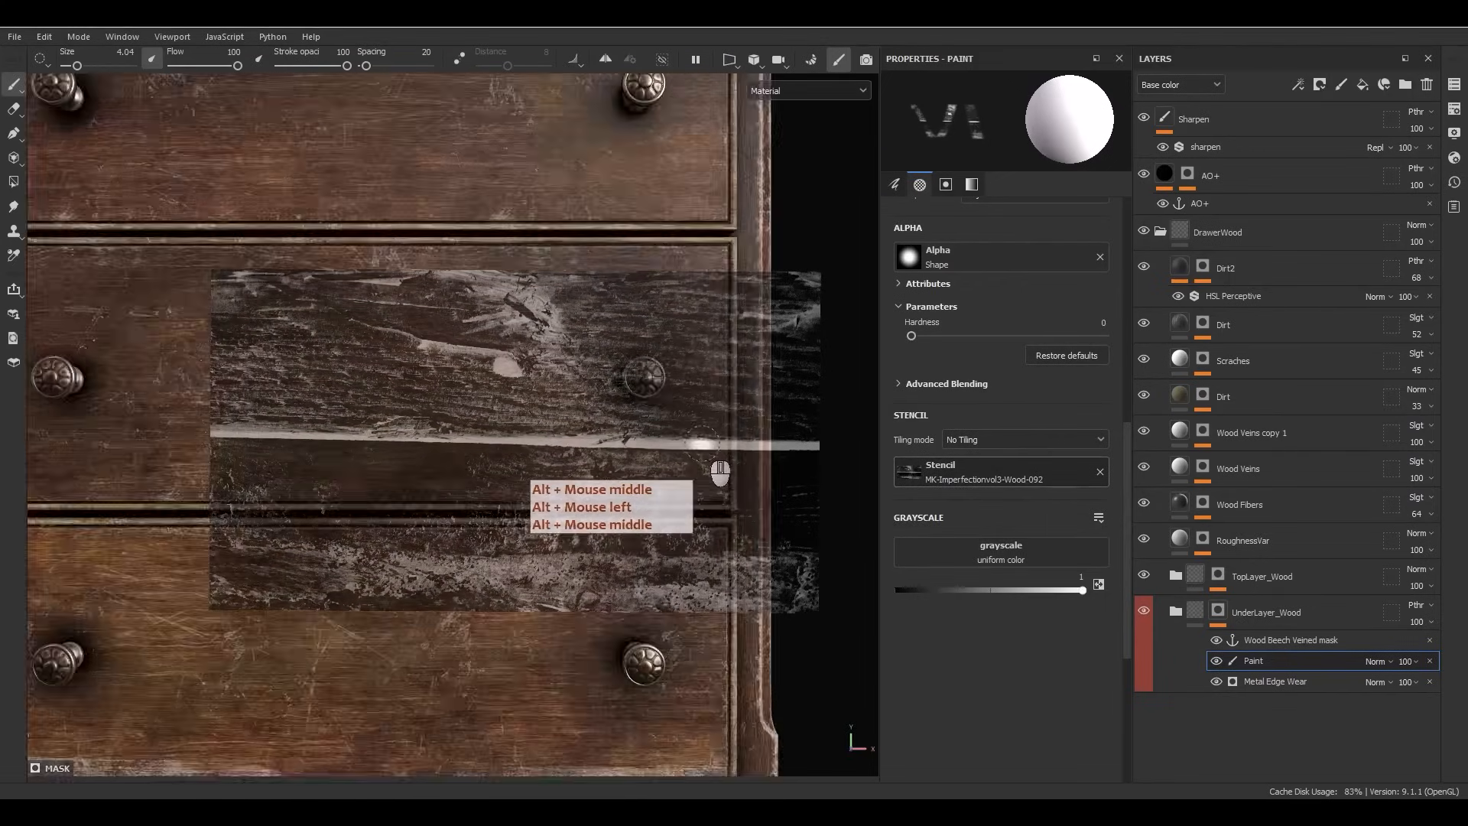
{"action": "left_click_drag", "start_coordinate": [732, 443], "coordinate": [712, 441]}
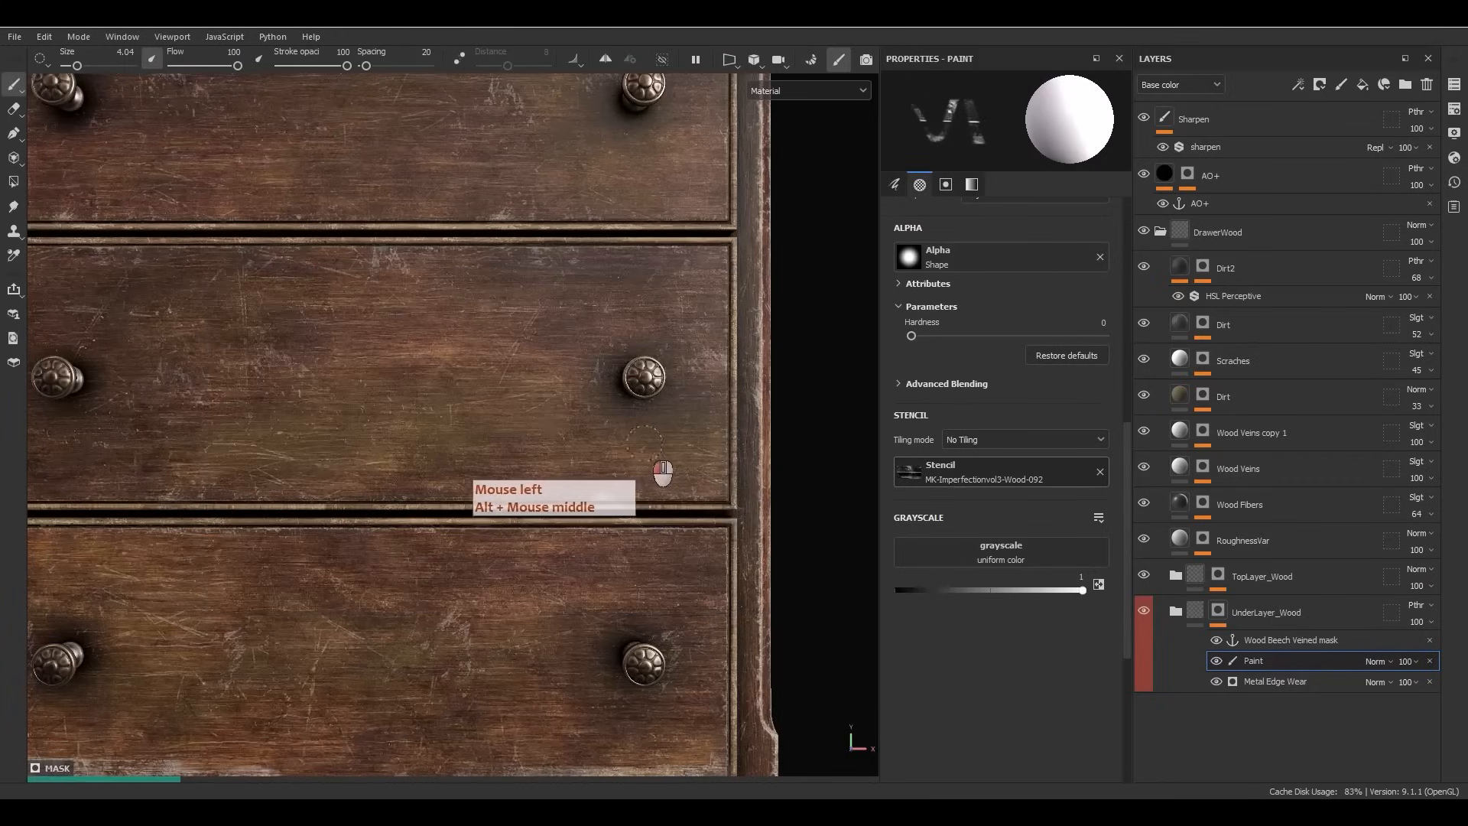
{"action": "left_click_drag", "start_coordinate": [557, 441], "coordinate": [356, 428]}
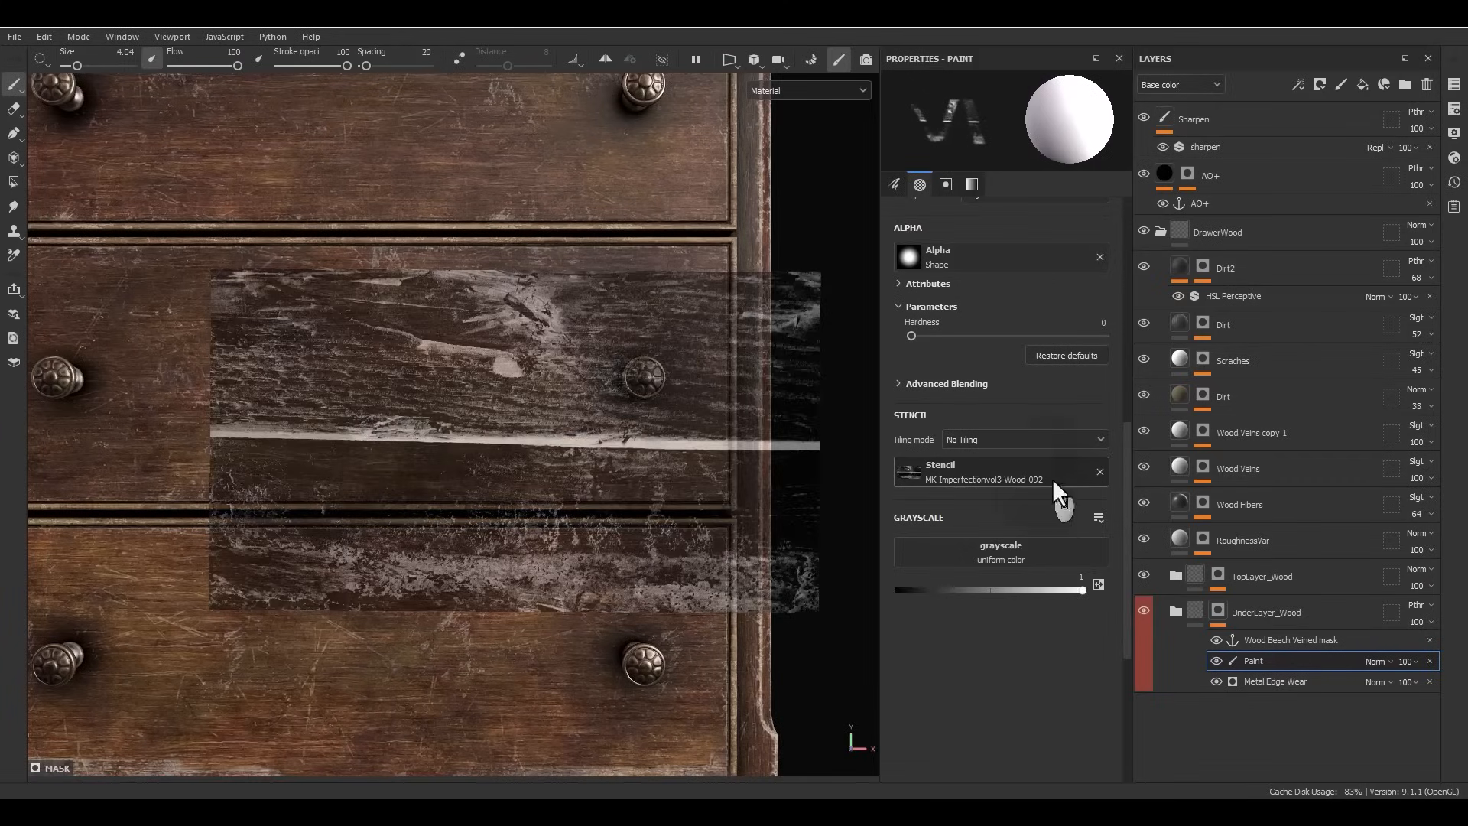
{"action": "left_click", "coordinate": [1104, 472]}
Switch the brush grayscale to 0 and paint over the new strip's left end and upper edge to taper it.
{"action": "scroll", "coordinate": [521, 443], "scroll_direction": "up", "scroll_amount": 3}
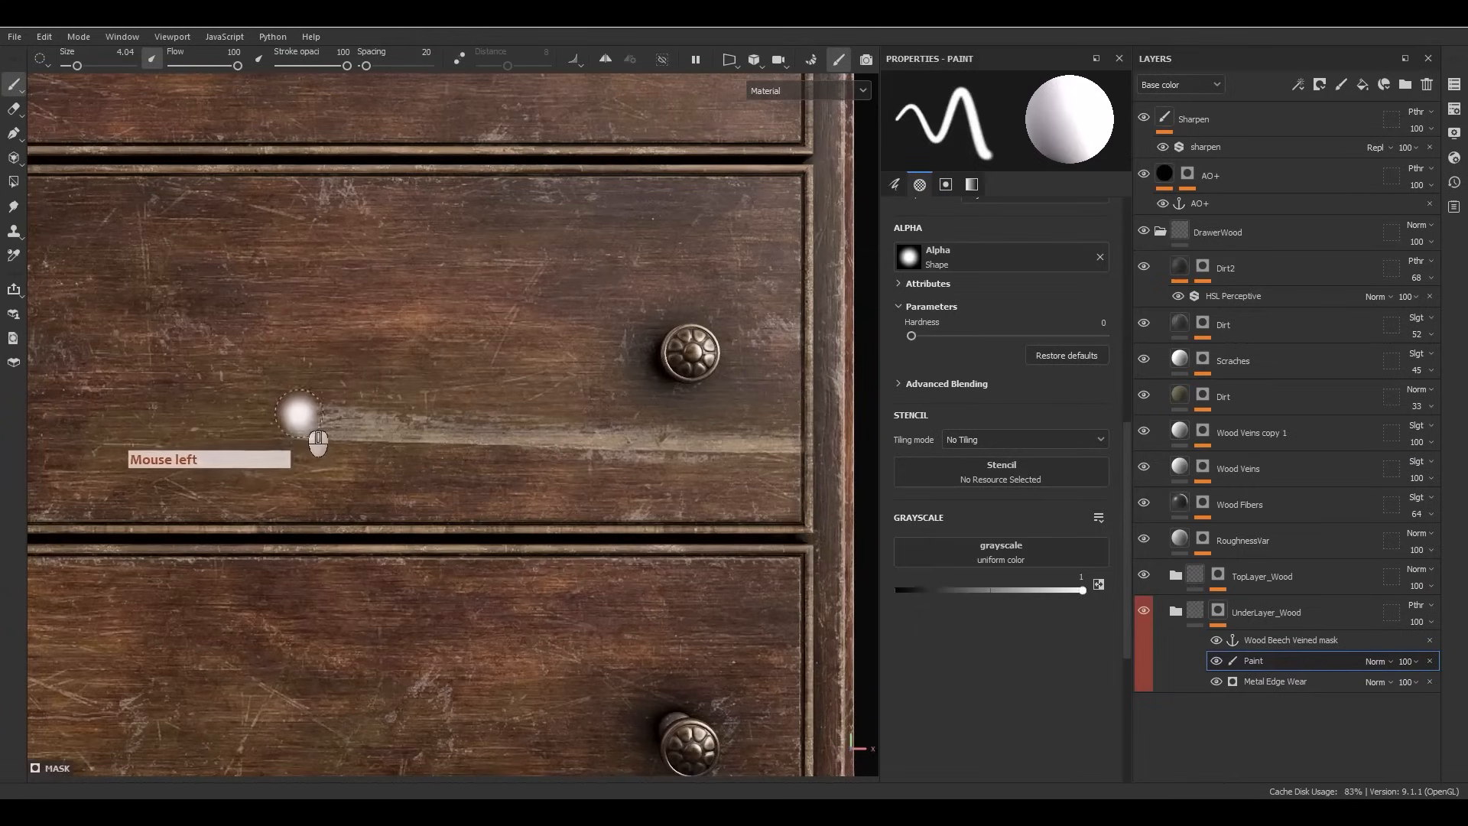
{"action": "mouse_move", "coordinate": [287, 421]}
{"action": "left_mouse_down"}
{"action": "mouse_move", "coordinate": [294, 398]}
{"action": "mouse_move", "coordinate": [346, 407]}
{"action": "left_mouse_up"}
{"action": "key", "text": "x"}
{"action": "mouse_move", "coordinate": [473, 436]}
{"action": "left_mouse_down"}
{"action": "mouse_move", "coordinate": [582, 436]}
{"action": "mouse_move", "coordinate": [207, 450]}
{"action": "mouse_move", "coordinate": [413, 444]}
{"action": "left_mouse_up"}
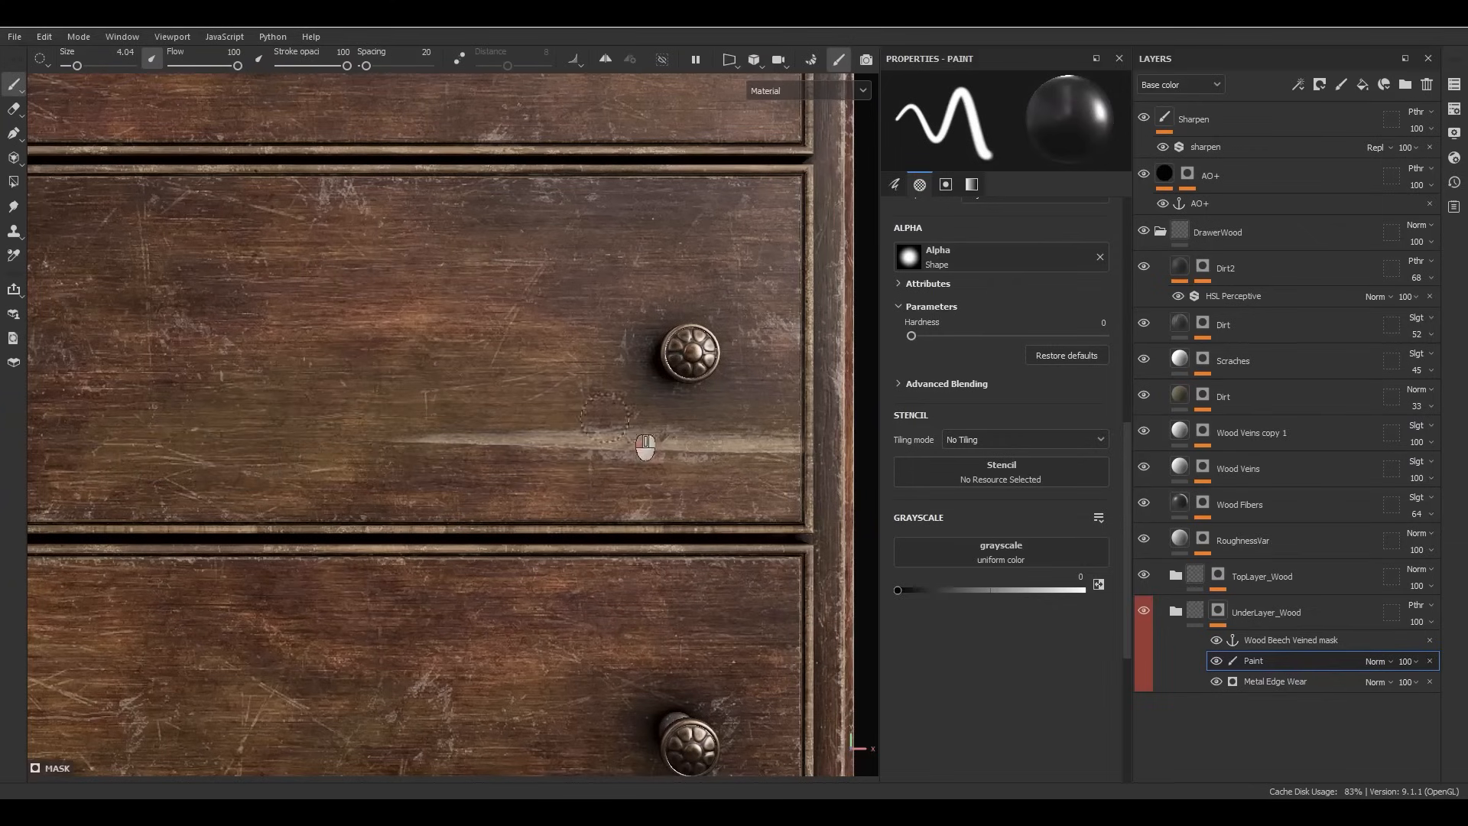
Expand the UnderLayer_Wood folder, select its Height fill layer and set the height value to -0.01.
{"action": "scroll", "coordinate": [314, 450], "scroll_direction": "down", "scroll_amount": 5}
{"action": "mouse_move", "coordinate": [417, 459]}
{"action": "left_mouse_down", "text": "alt"}
{"action": "mouse_move", "coordinate": [413, 516]}
{"action": "mouse_move", "coordinate": [550, 452]}
{"action": "mouse_move", "coordinate": [652, 455]}
{"action": "mouse_move", "coordinate": [103, 365]}
{"action": "mouse_move", "coordinate": [311, 384]}
{"action": "mouse_move", "coordinate": [433, 474]}
{"action": "mouse_move", "coordinate": [520, 452]}
{"action": "mouse_move", "coordinate": [311, 458]}
{"action": "left_mouse_up", "text": "alt"}
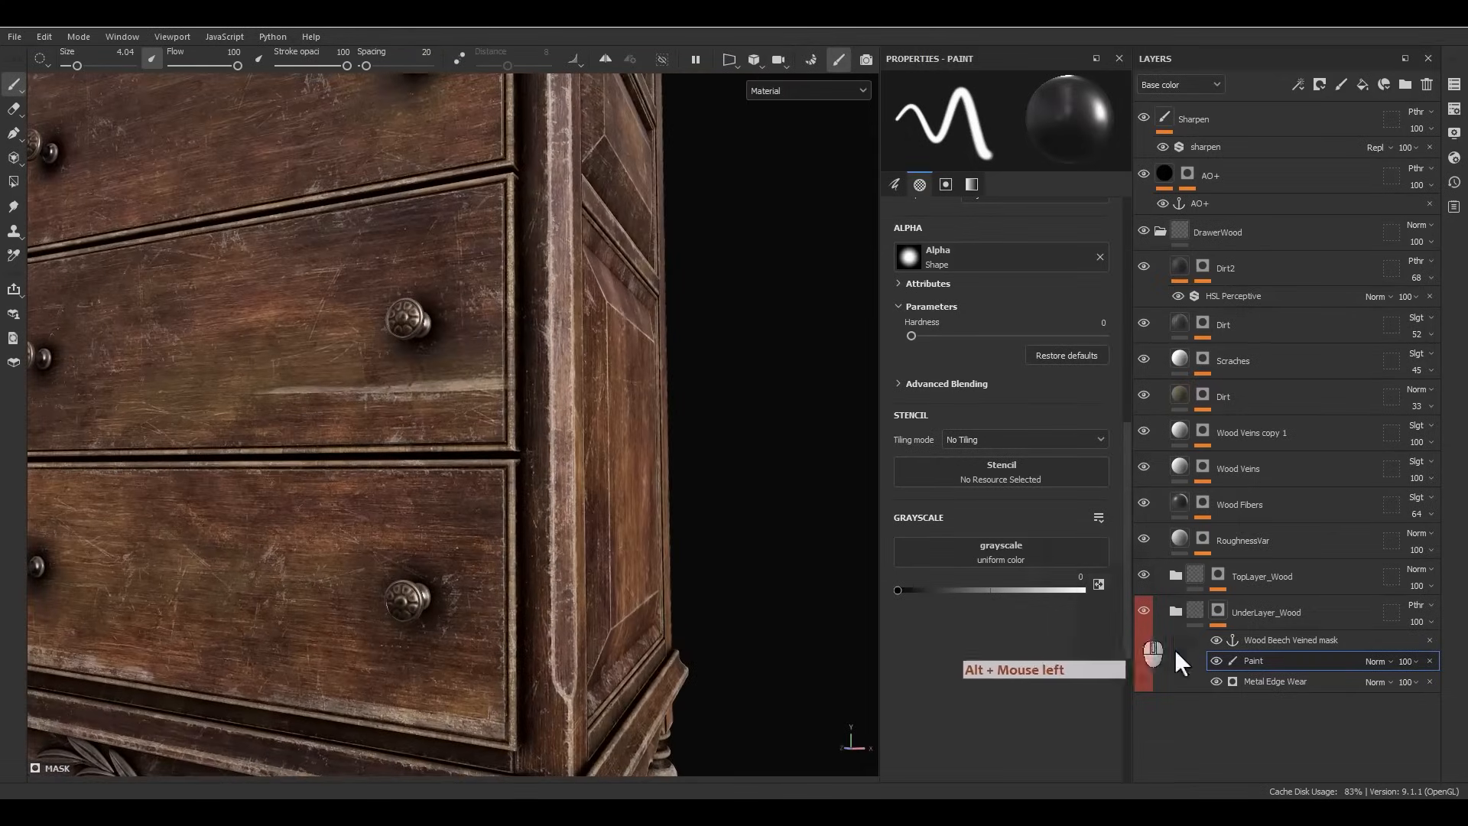
{"action": "left_click", "coordinate": [1175, 612]}
{"action": "left_click", "coordinate": [1213, 699]}
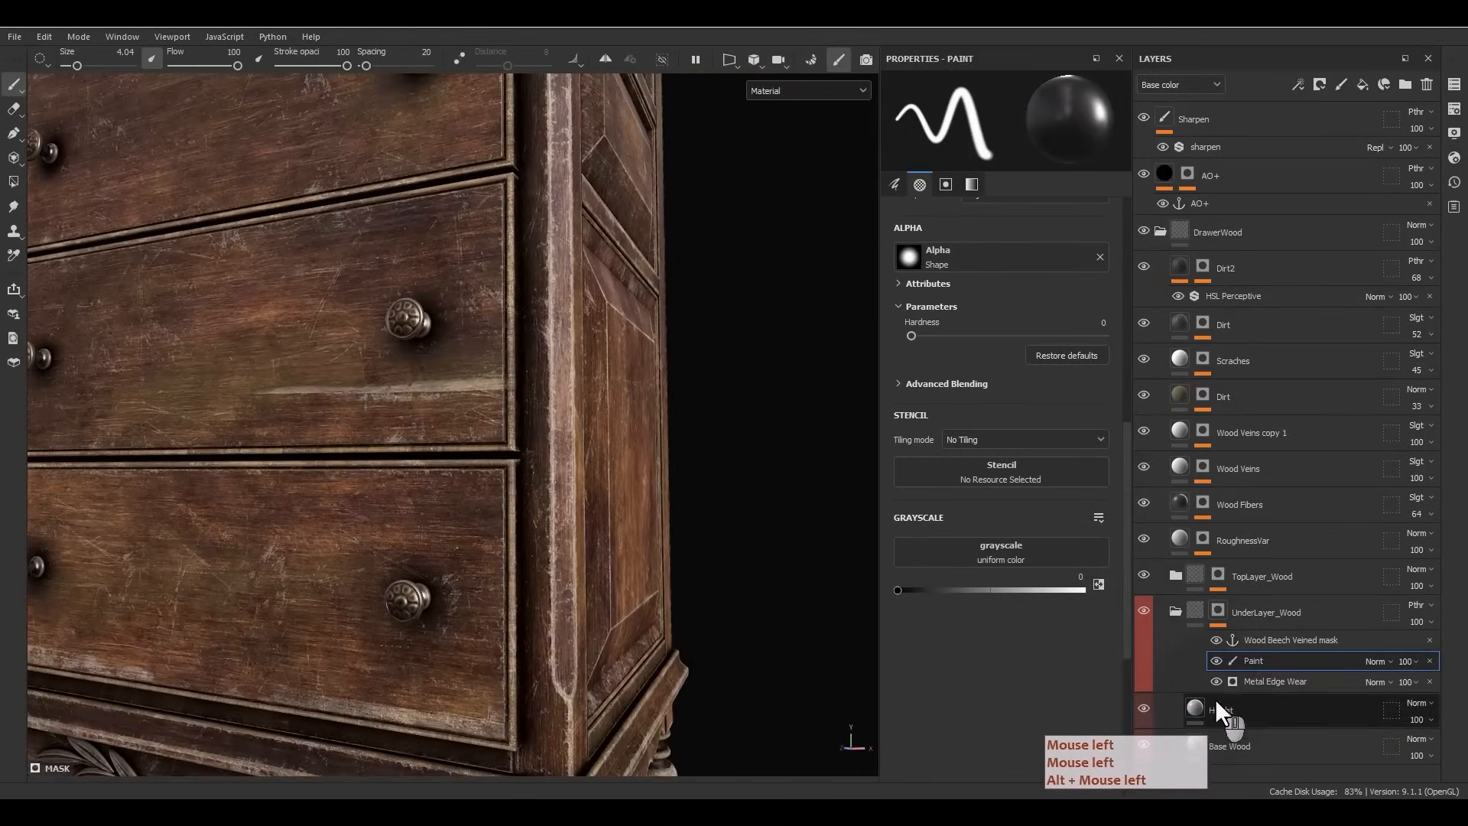
{"action": "left_click", "coordinate": [1059, 505]}
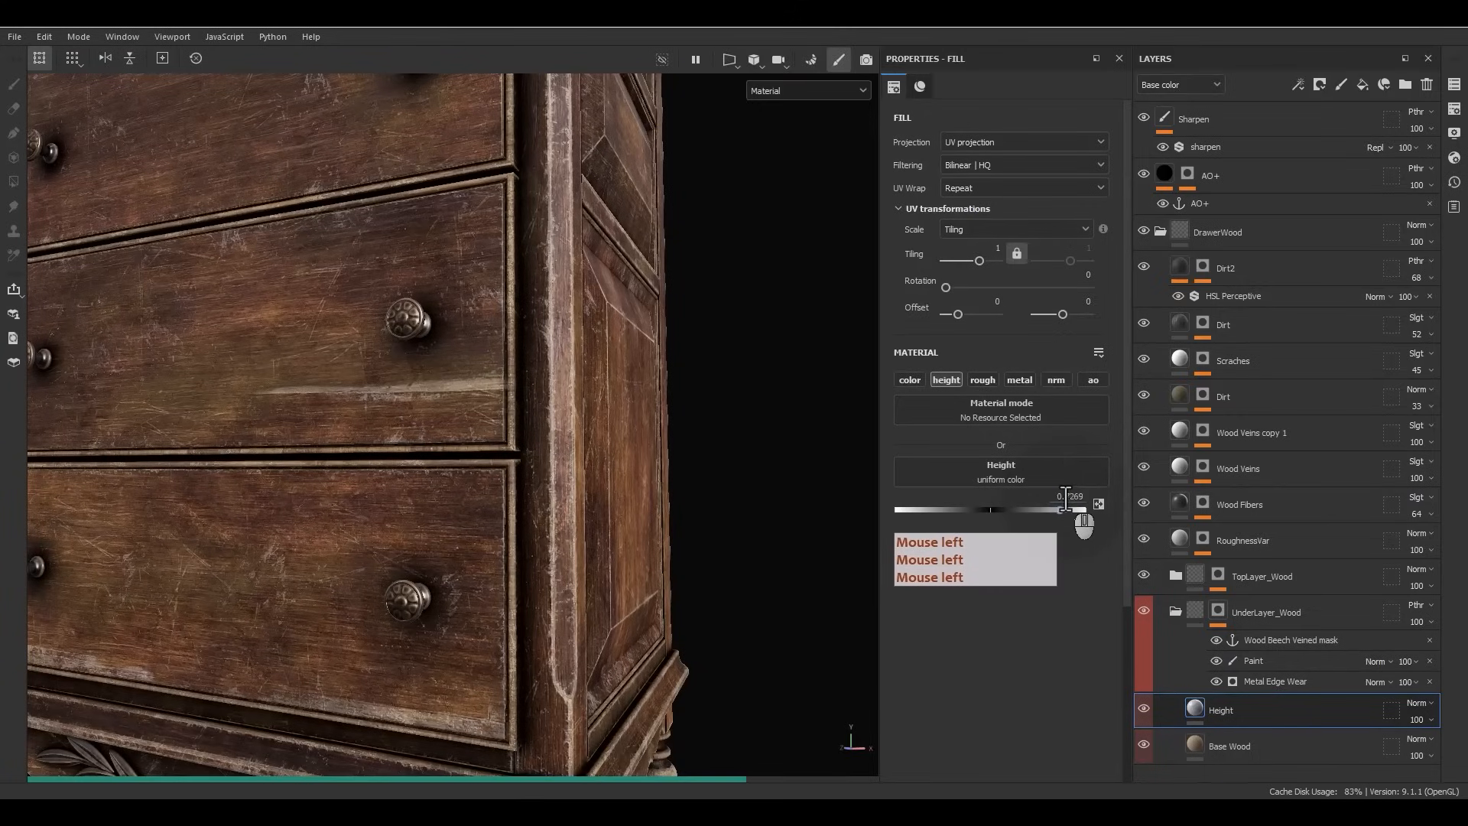
{"action": "left_click", "coordinate": [1071, 499]}
{"action": "type", "text": "-0.0"}
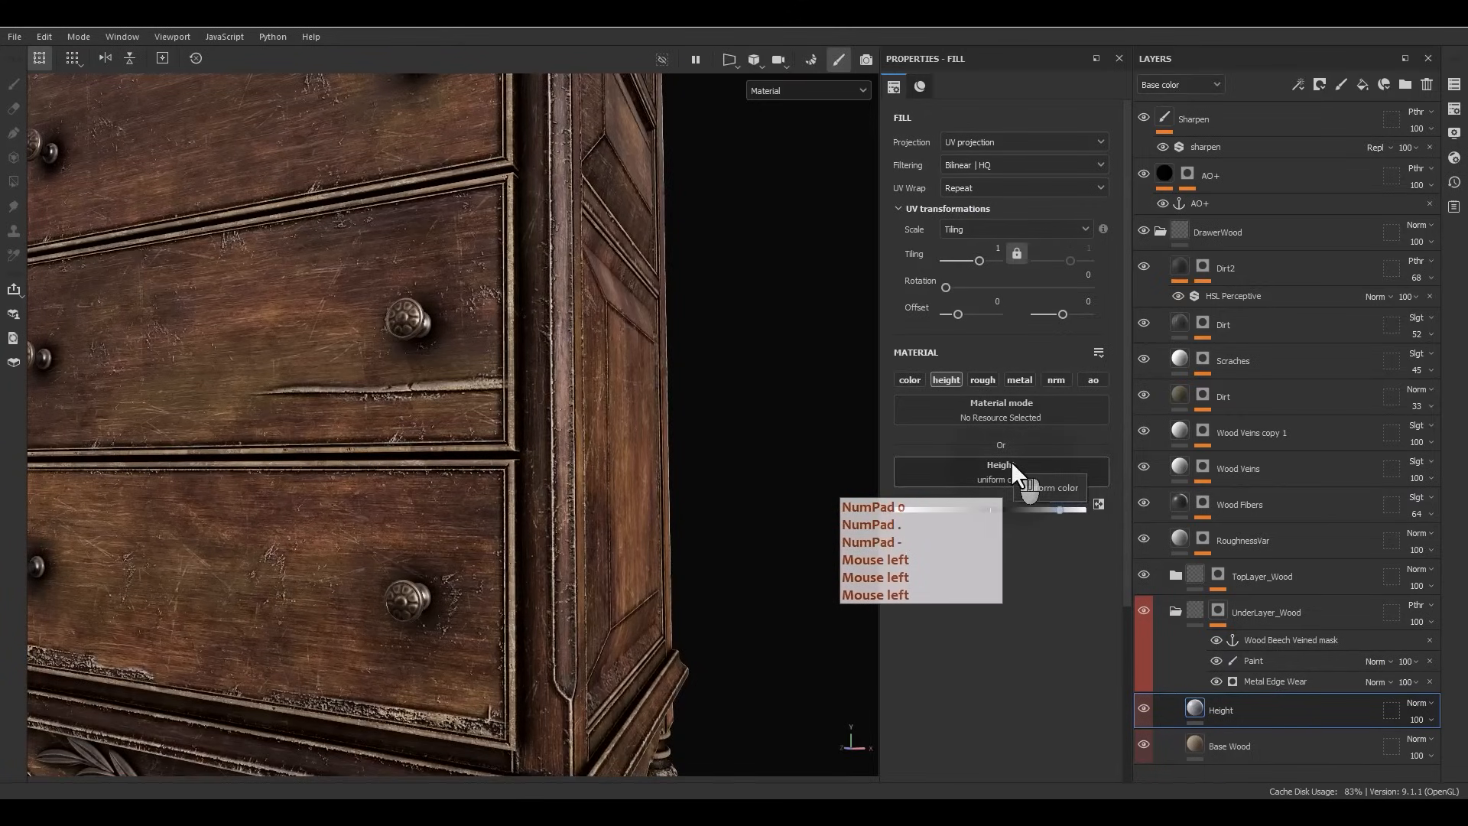
{"action": "type", "text": "1"}
{"action": "key", "text": "Return"}
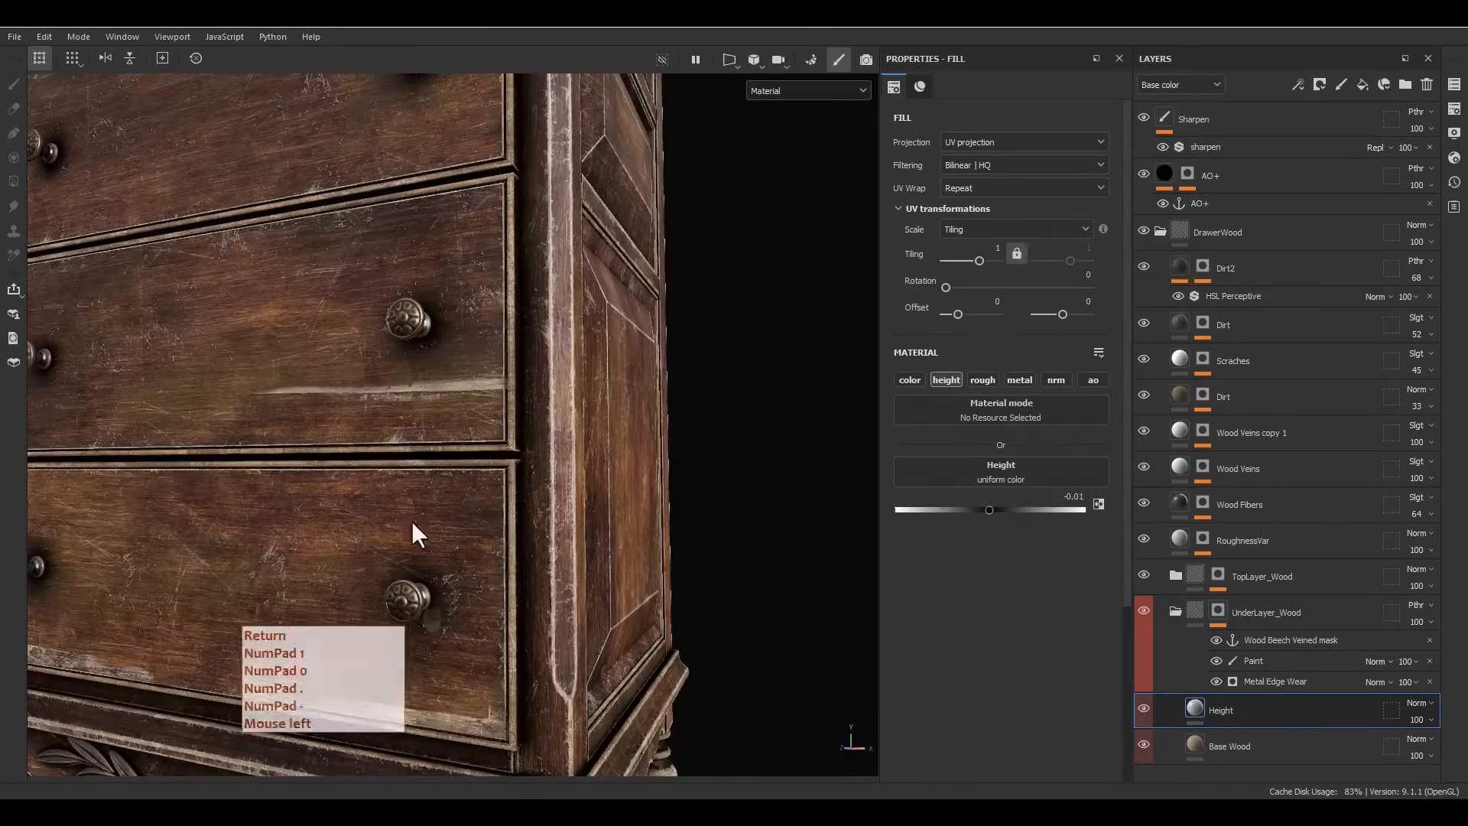
Deepen the Height fill layer's height value to -0.05 and check the carved wear across the dresser front.
{"action": "scroll", "coordinate": [204, 442], "scroll_direction": "up", "scroll_amount": 3}
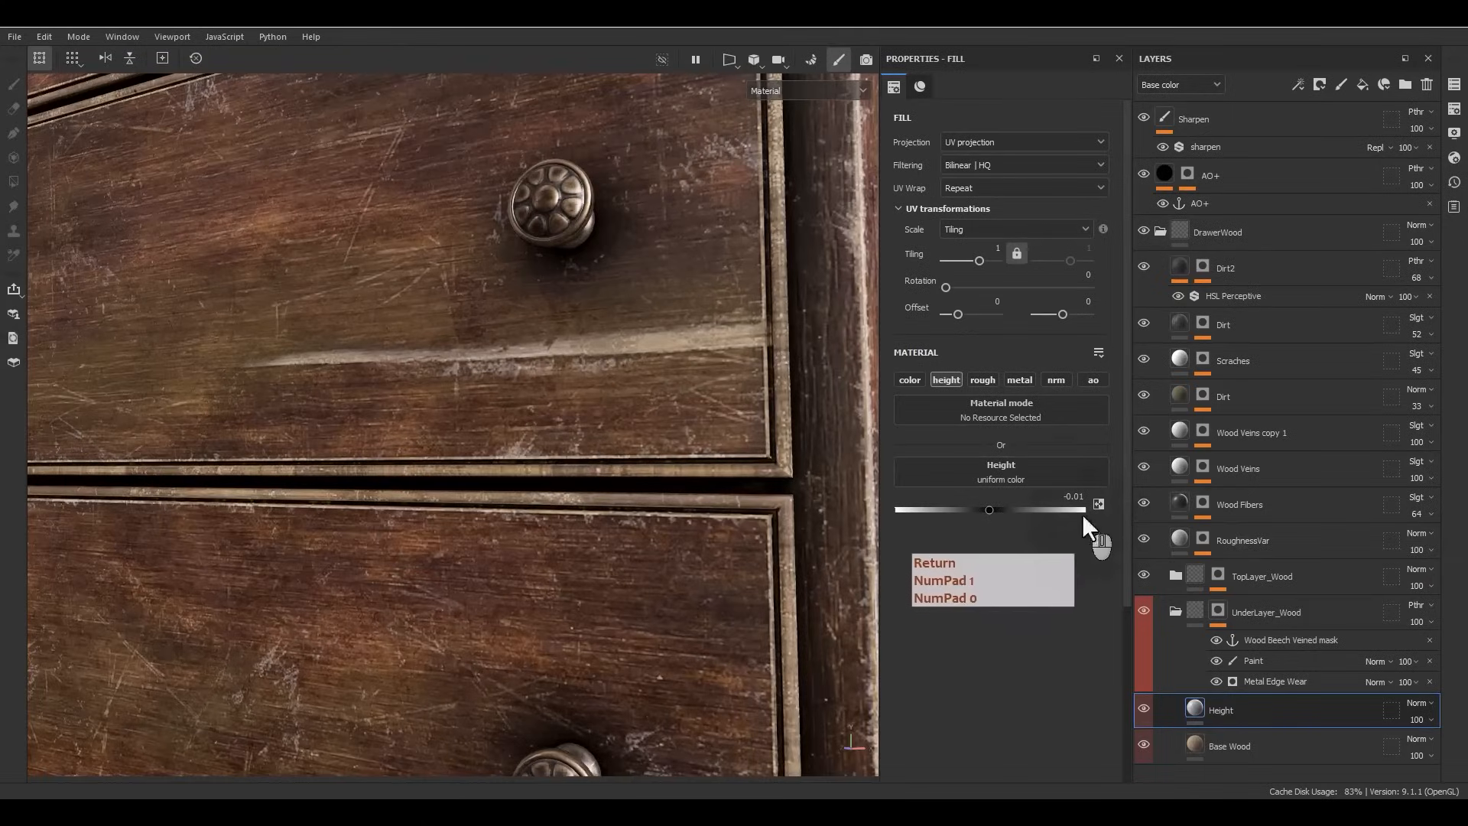
{"action": "left_click", "coordinate": [1074, 497]}
{"action": "key", "text": "ctrl+a"}
{"action": "type", "text": "-.05"}
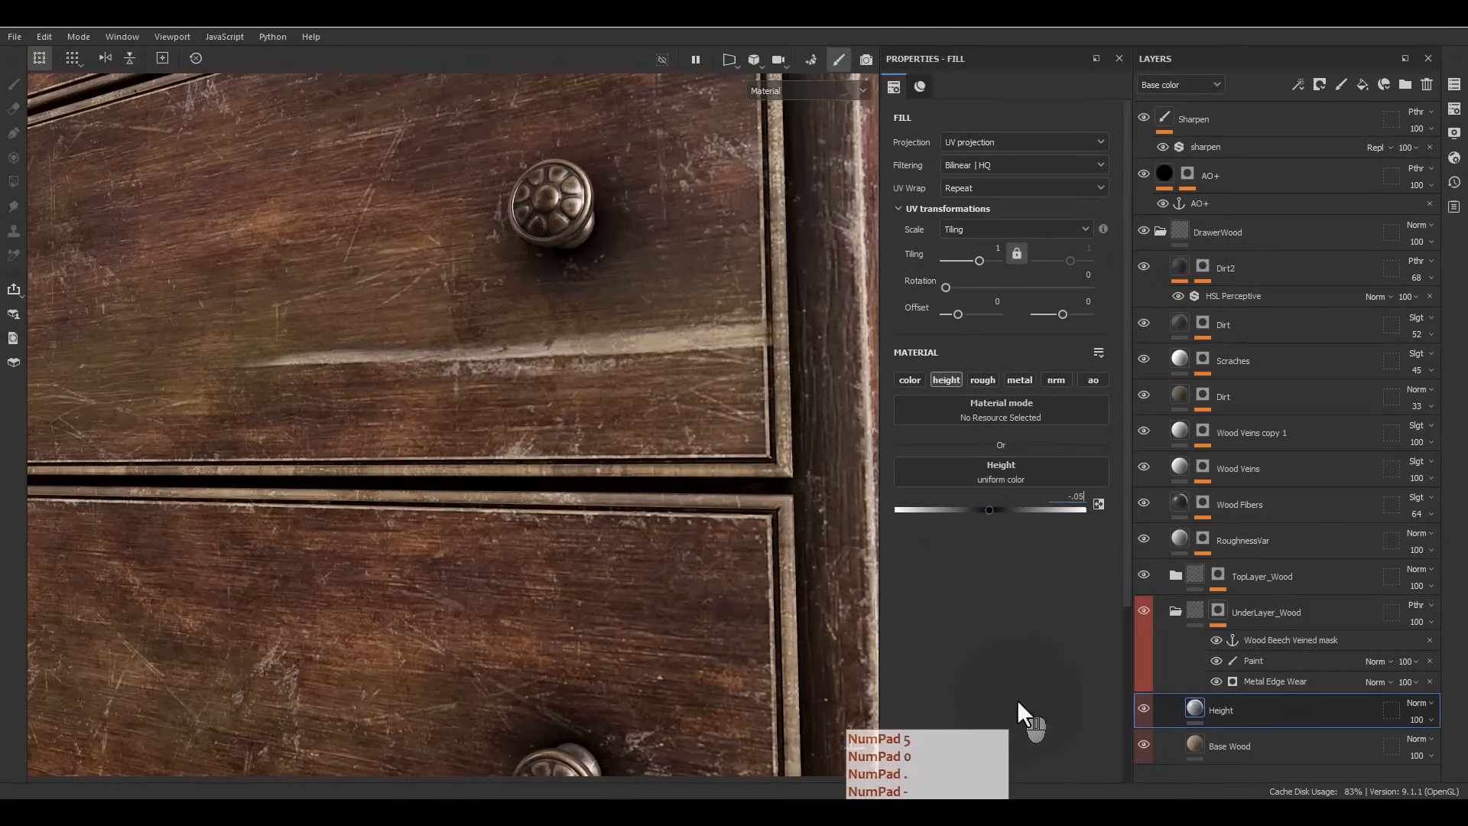
{"action": "key", "text": "Return"}
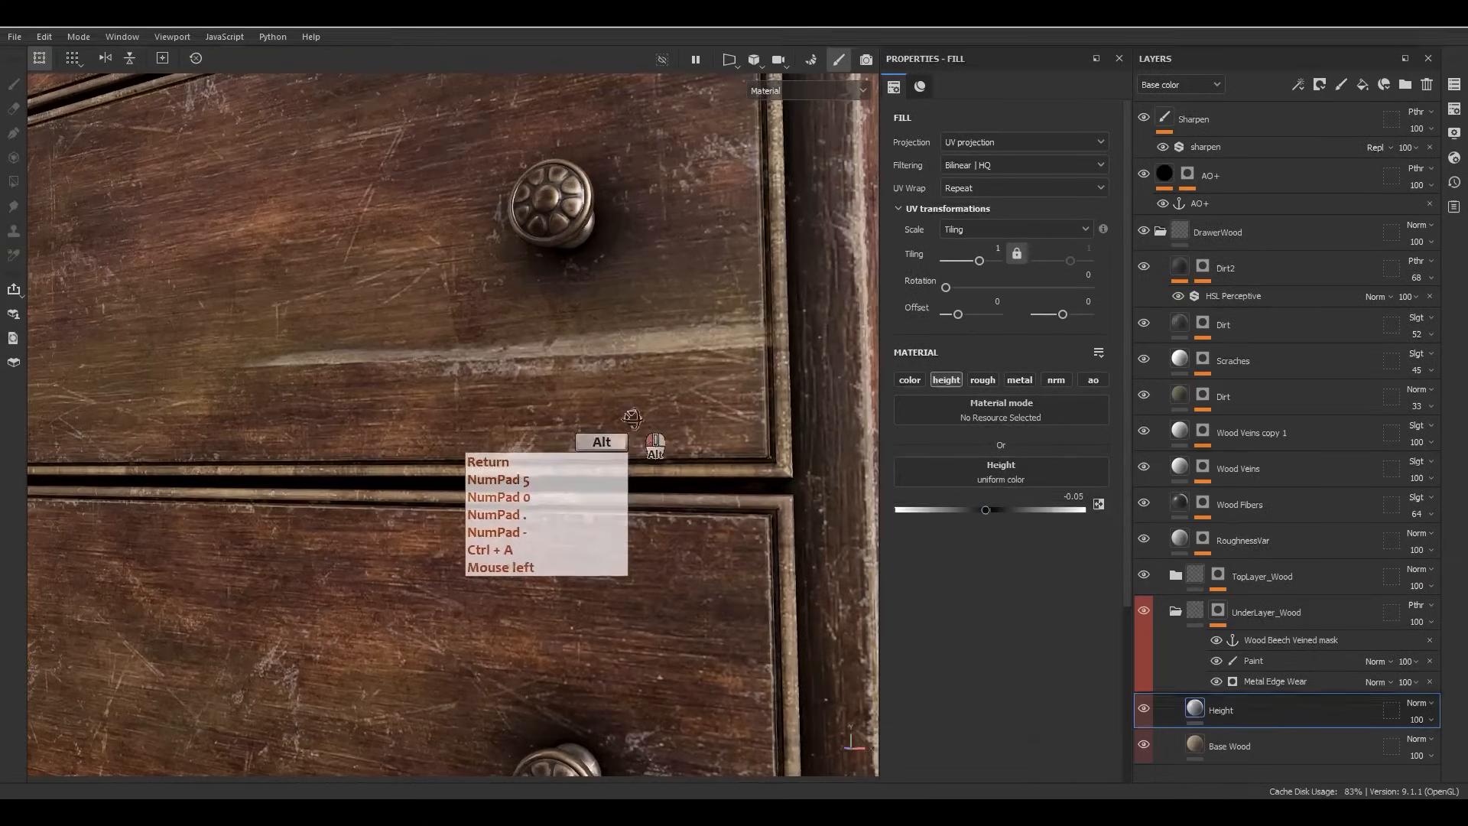
{"action": "left_click_drag", "start_coordinate": [654, 411], "coordinate": [700, 454], "text": "alt"}
{"action": "mouse_move", "coordinate": [712, 455]}
{"action": "right_mouse_down", "text": "shift"}
{"action": "mouse_move", "coordinate": [731, 456]}
{"action": "mouse_move", "coordinate": [685, 456]}
{"action": "mouse_move", "coordinate": [705, 455]}
{"action": "right_mouse_up", "text": "shift"}
{"action": "right_click_drag", "start_coordinate": [416, 39], "coordinate": [449, 203], "text": "alt"}
{"action": "mouse_move", "coordinate": [449, 204]}
{"action": "left_mouse_down", "text": "alt"}
{"action": "mouse_move", "coordinate": [523, 382]}
{"action": "mouse_move", "coordinate": [627, 428]}
{"action": "left_mouse_up", "text": "alt"}
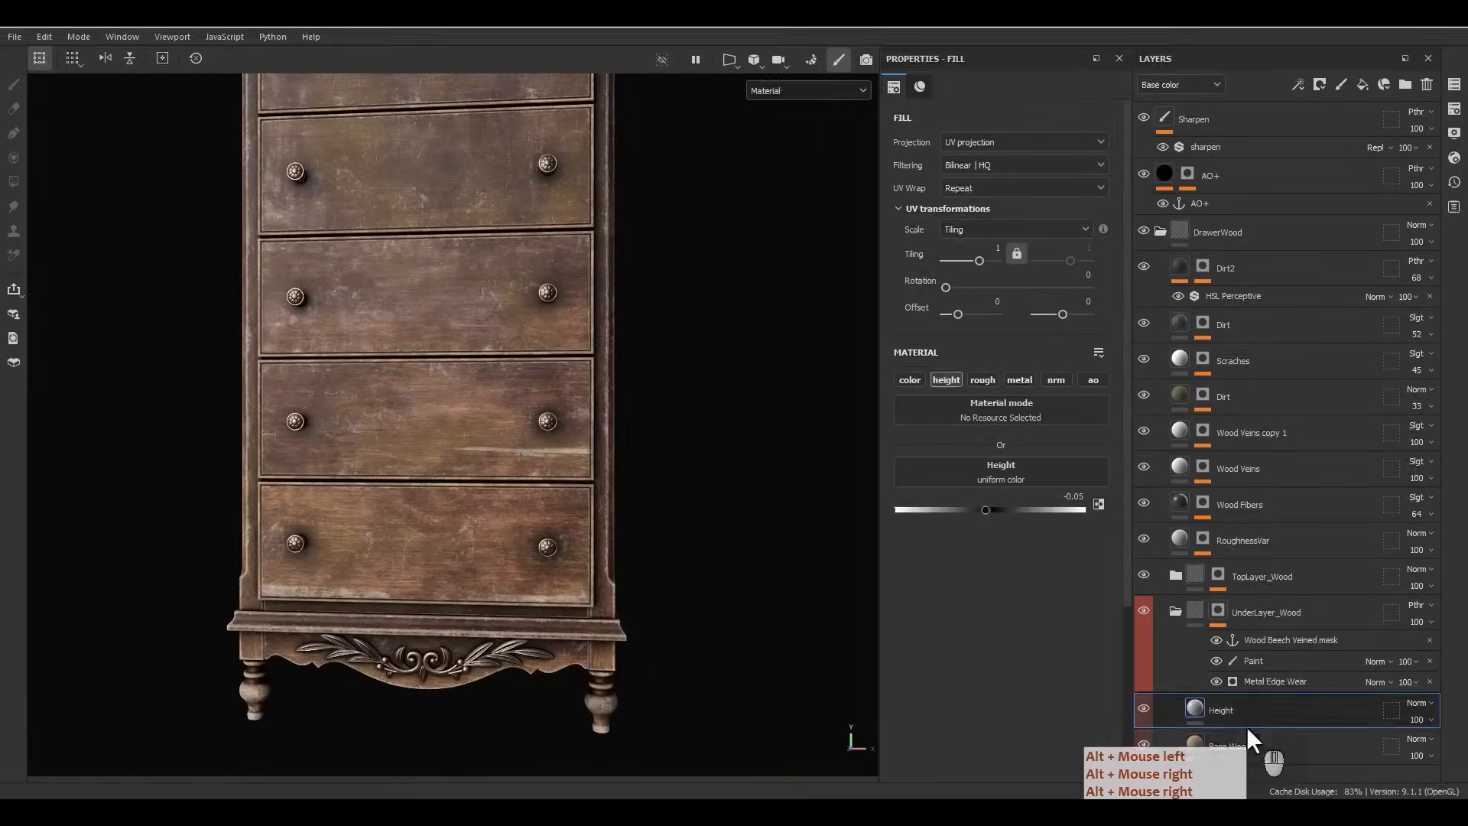
Collapse the UnderLayer_Wood folder and reselect the Paint effect in its mask.
{"action": "left_click", "coordinate": [1246, 662]}
{"action": "left_click", "coordinate": [1190, 618]}
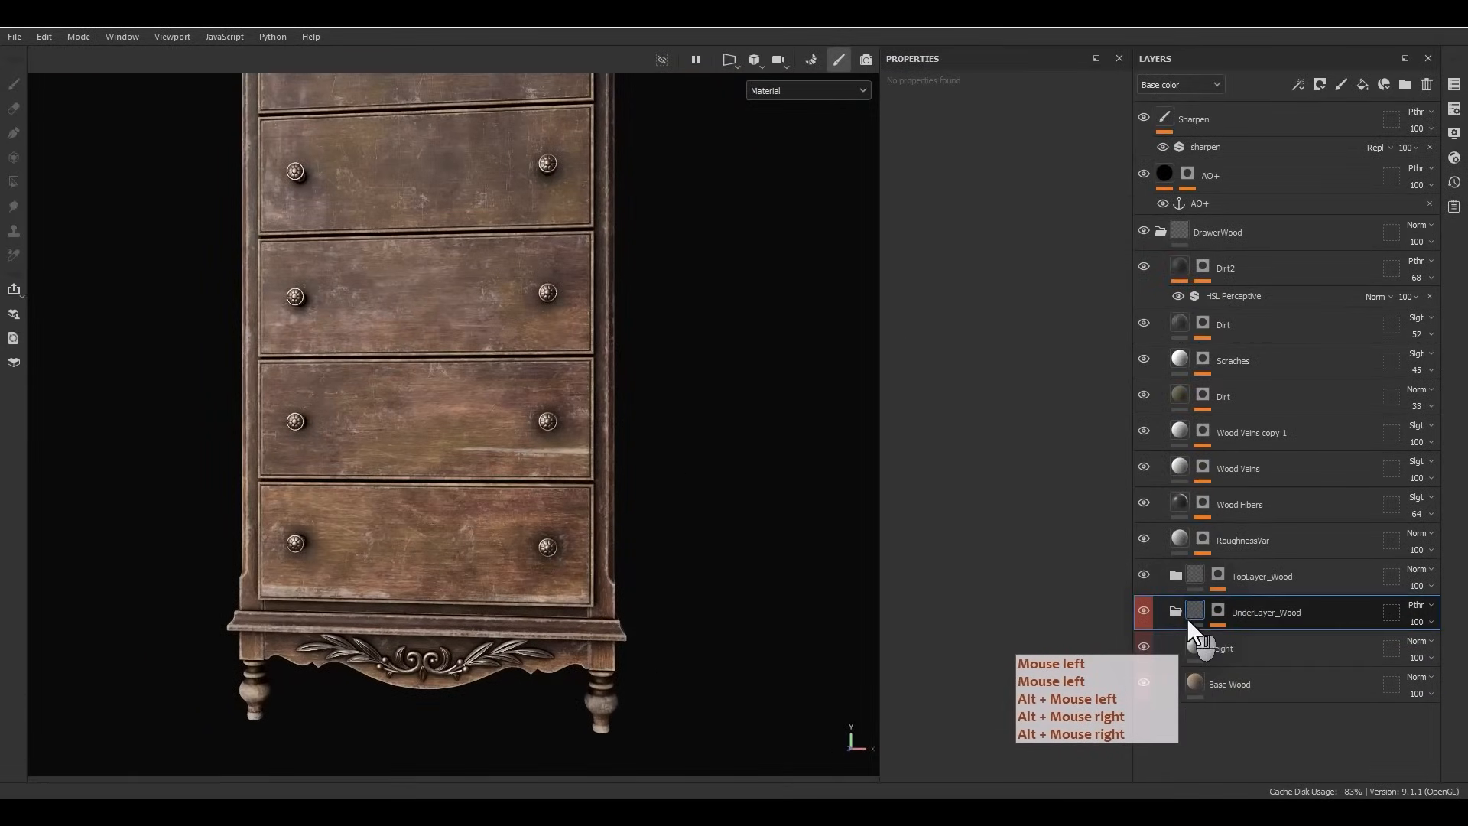
{"action": "left_click", "coordinate": [1184, 612]}
{"action": "left_click", "coordinate": [1173, 617]}
{"action": "left_click", "coordinate": [1210, 621]}
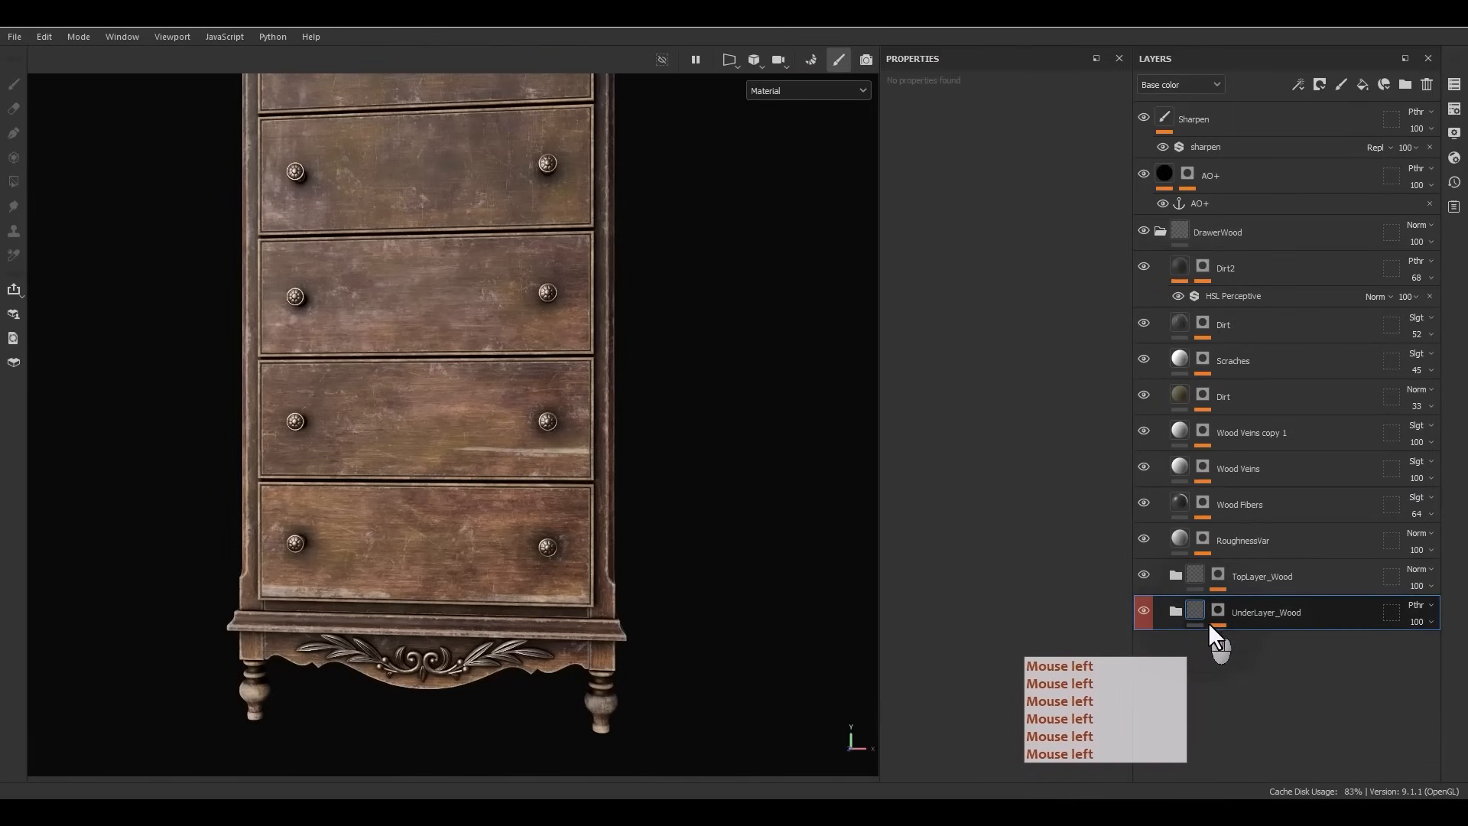
{"action": "left_click", "coordinate": [1215, 612]}
{"action": "left_click", "coordinate": [1253, 660]}
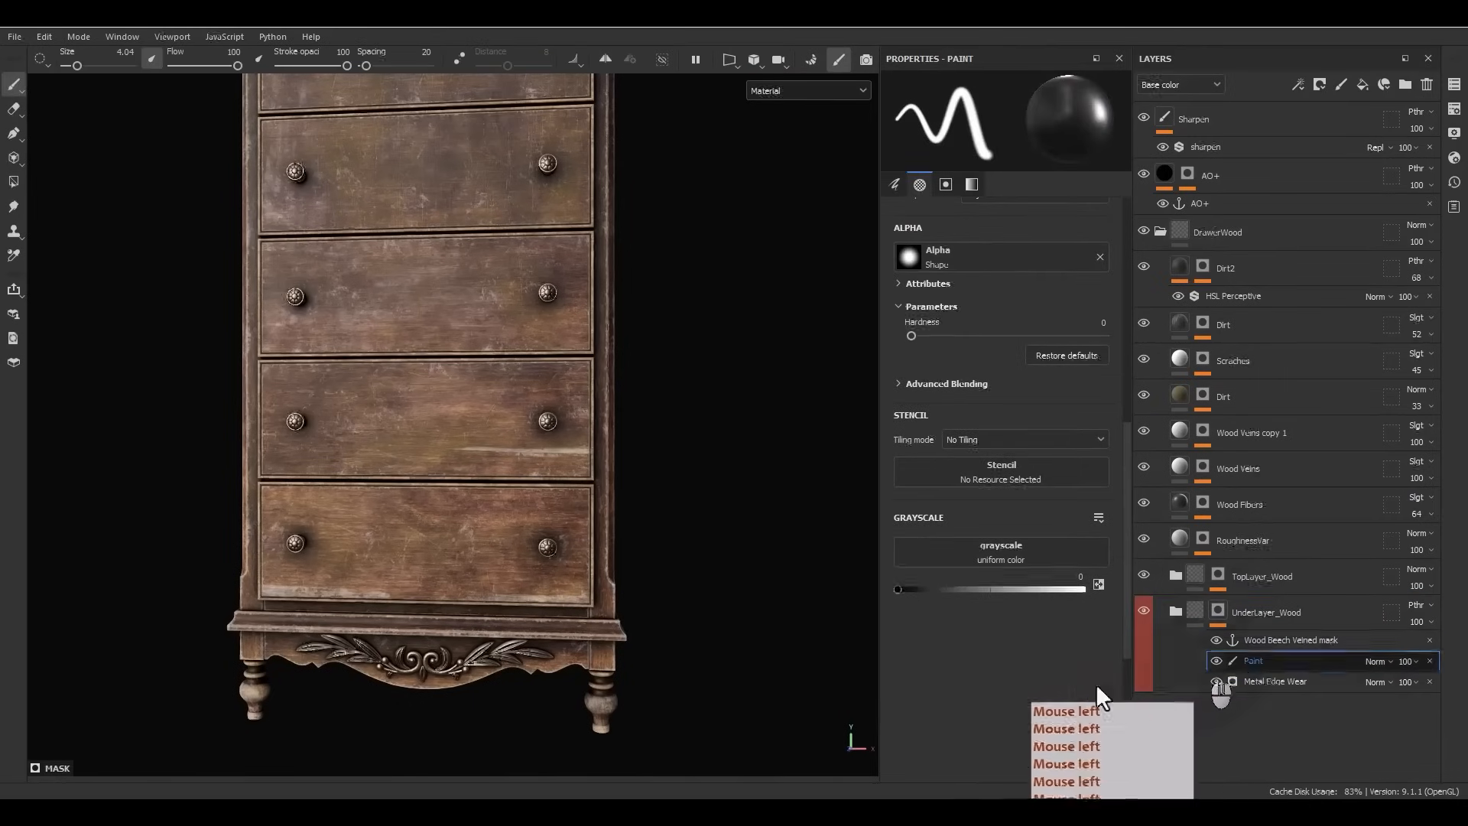
Inspect the painted wear on the two lowest drawers up close and across the whole dresser front.
{"action": "right_click_drag", "start_coordinate": [467, 569], "coordinate": [462, 512], "text": "alt"}
{"action": "middle_click_drag", "start_coordinate": [424, 504], "coordinate": [557, 480], "text": "alt"}
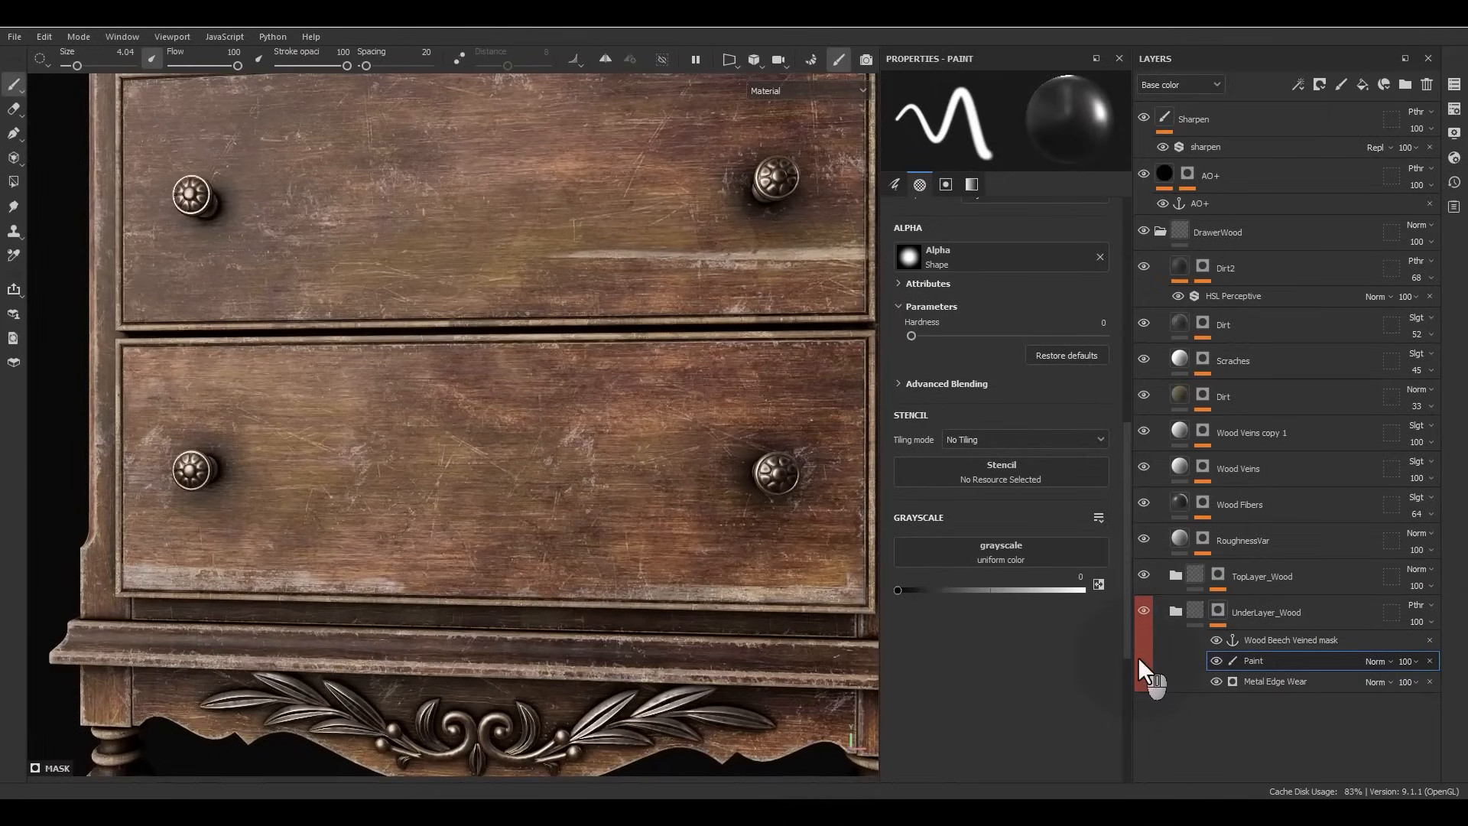
{"action": "middle_click_drag", "start_coordinate": [564, 314], "coordinate": [309, 290], "text": "alt"}
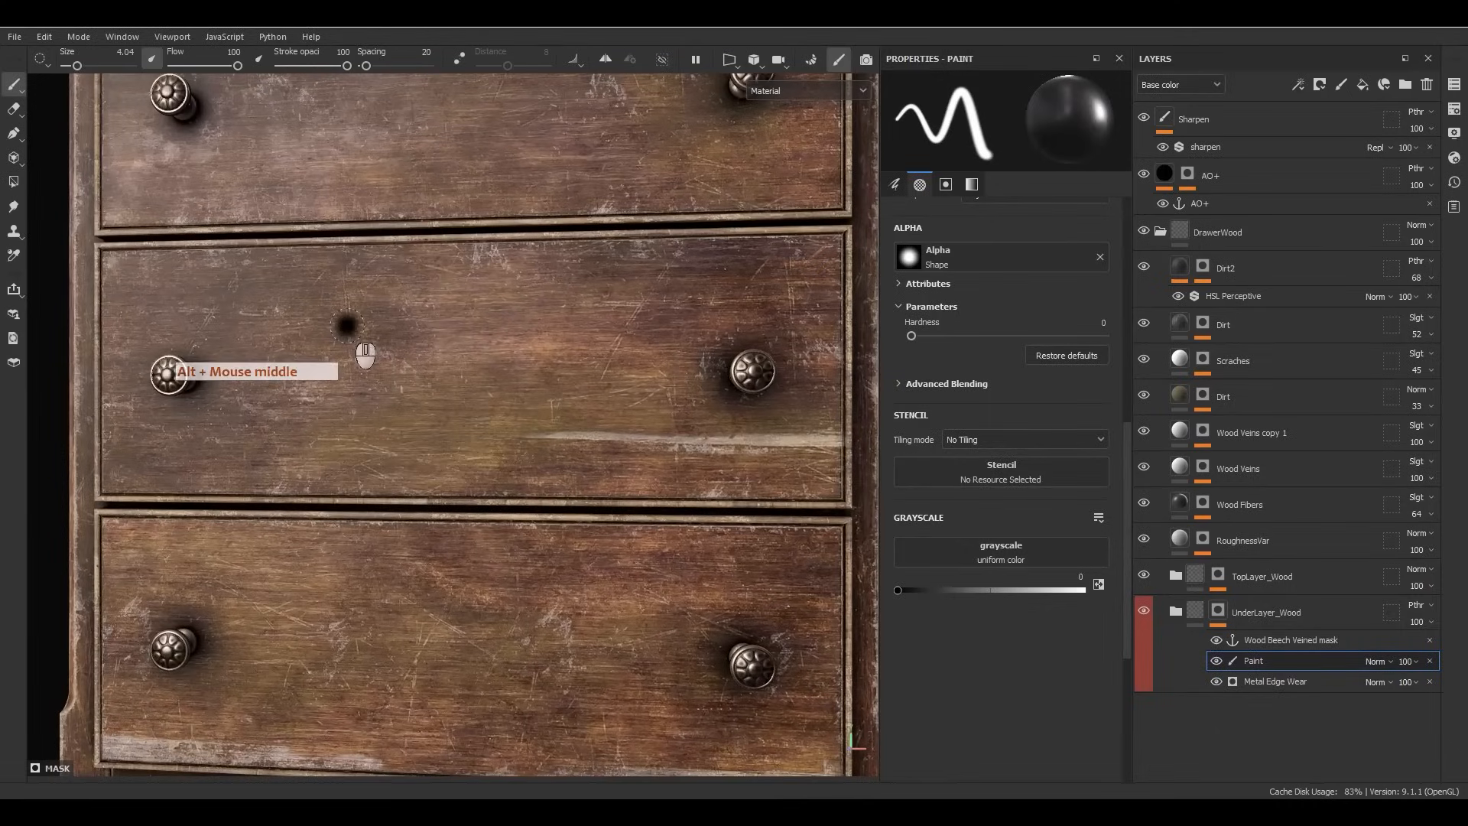
{"action": "left_click_drag", "start_coordinate": [596, 398], "coordinate": [606, 378], "text": "alt"}
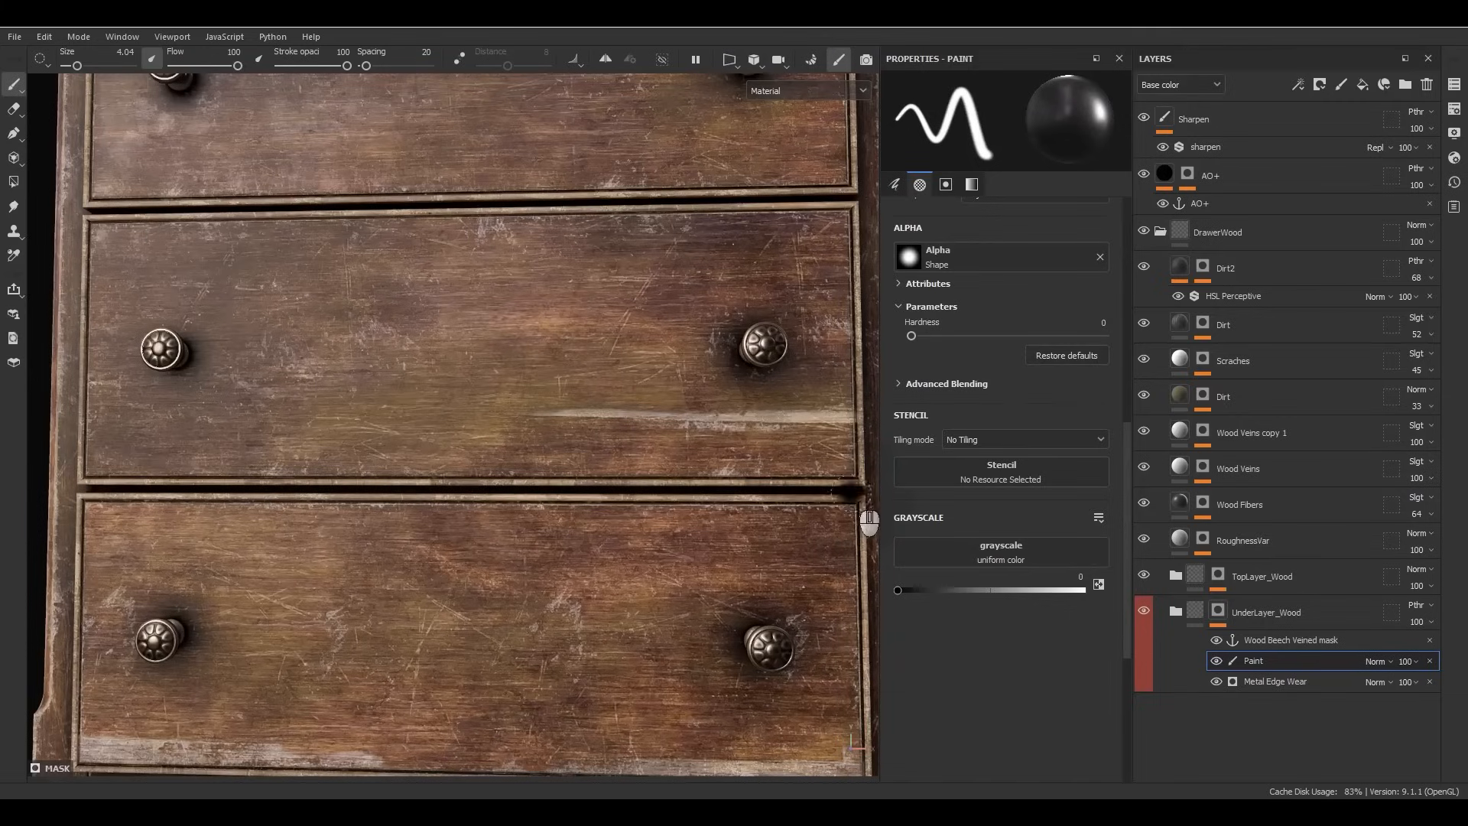
{"action": "scroll", "coordinate": [716, 548], "scroll_direction": "down", "scroll_amount": 5}
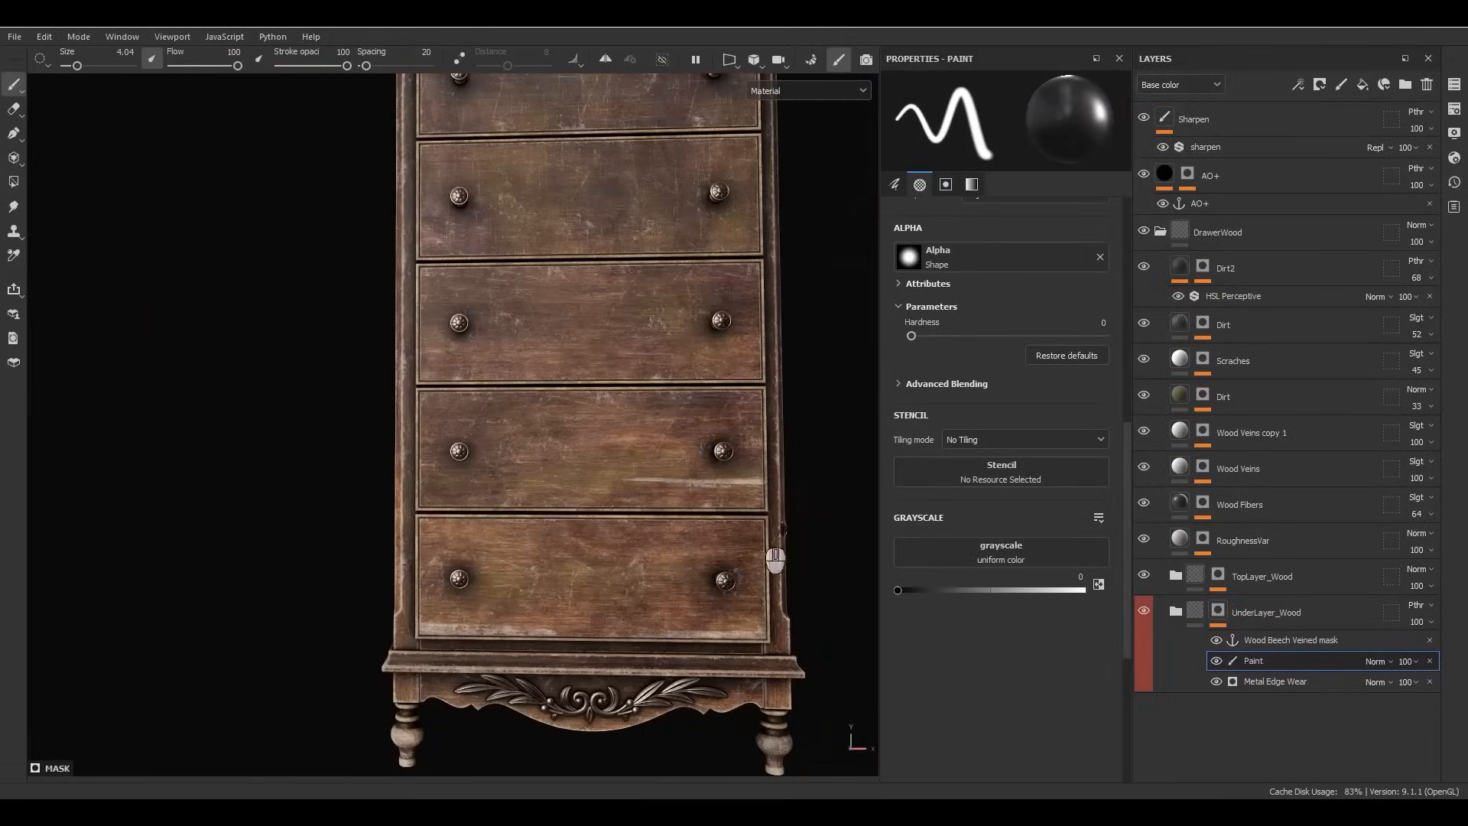
{"action": "scroll", "coordinate": [206, 547], "scroll_direction": "down", "scroll_amount": 3}
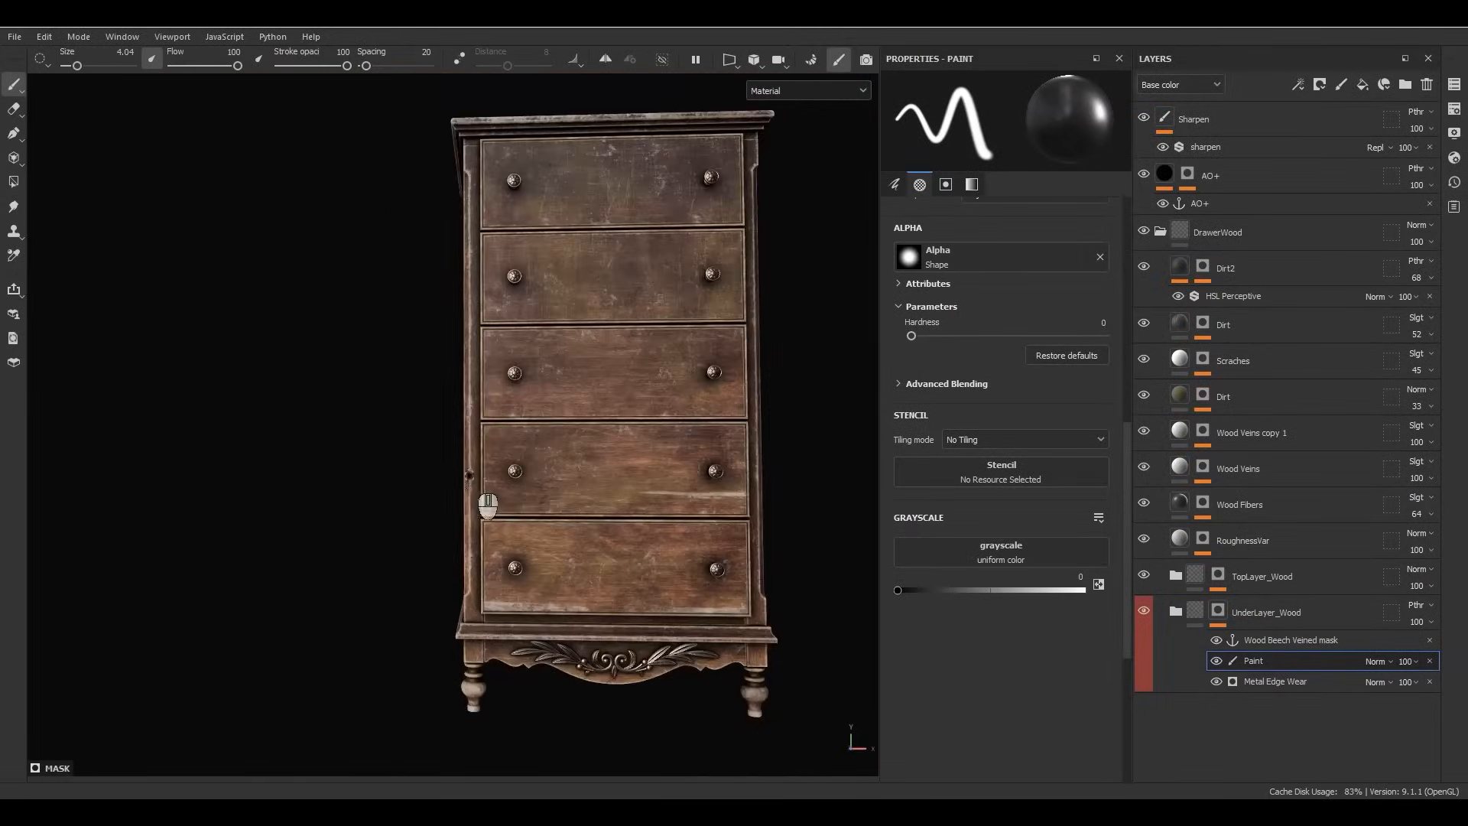
{"action": "middle_click_drag", "start_coordinate": [471, 478], "coordinate": [408, 506], "text": "alt"}
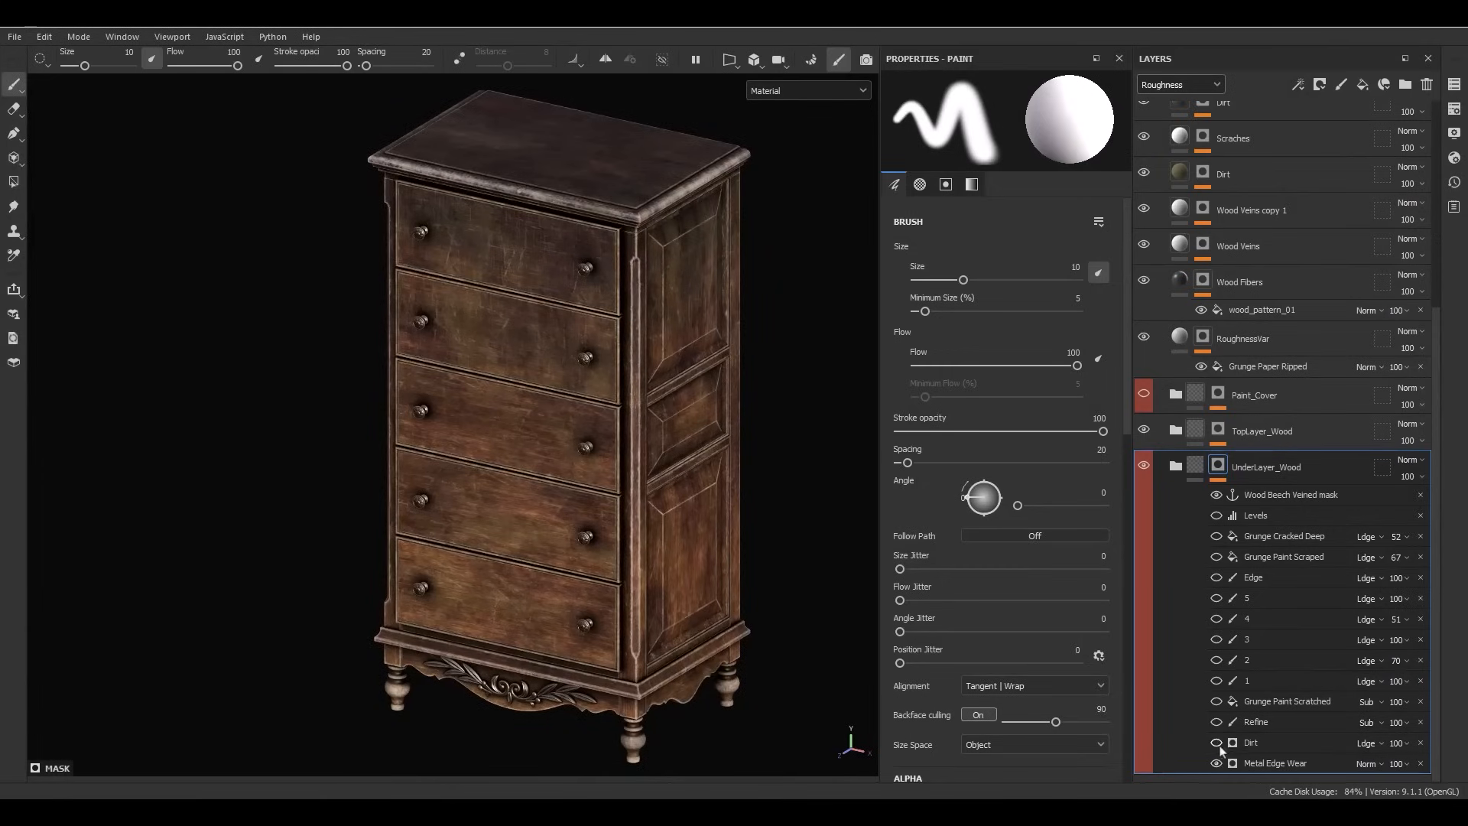
Turn on the Dirt generator in the UnderLayer_Wood mask and display the mask alone around the dresser's top front corner.
{"action": "scroll", "coordinate": [611, 413], "scroll_direction": "up", "scroll_amount": 6}
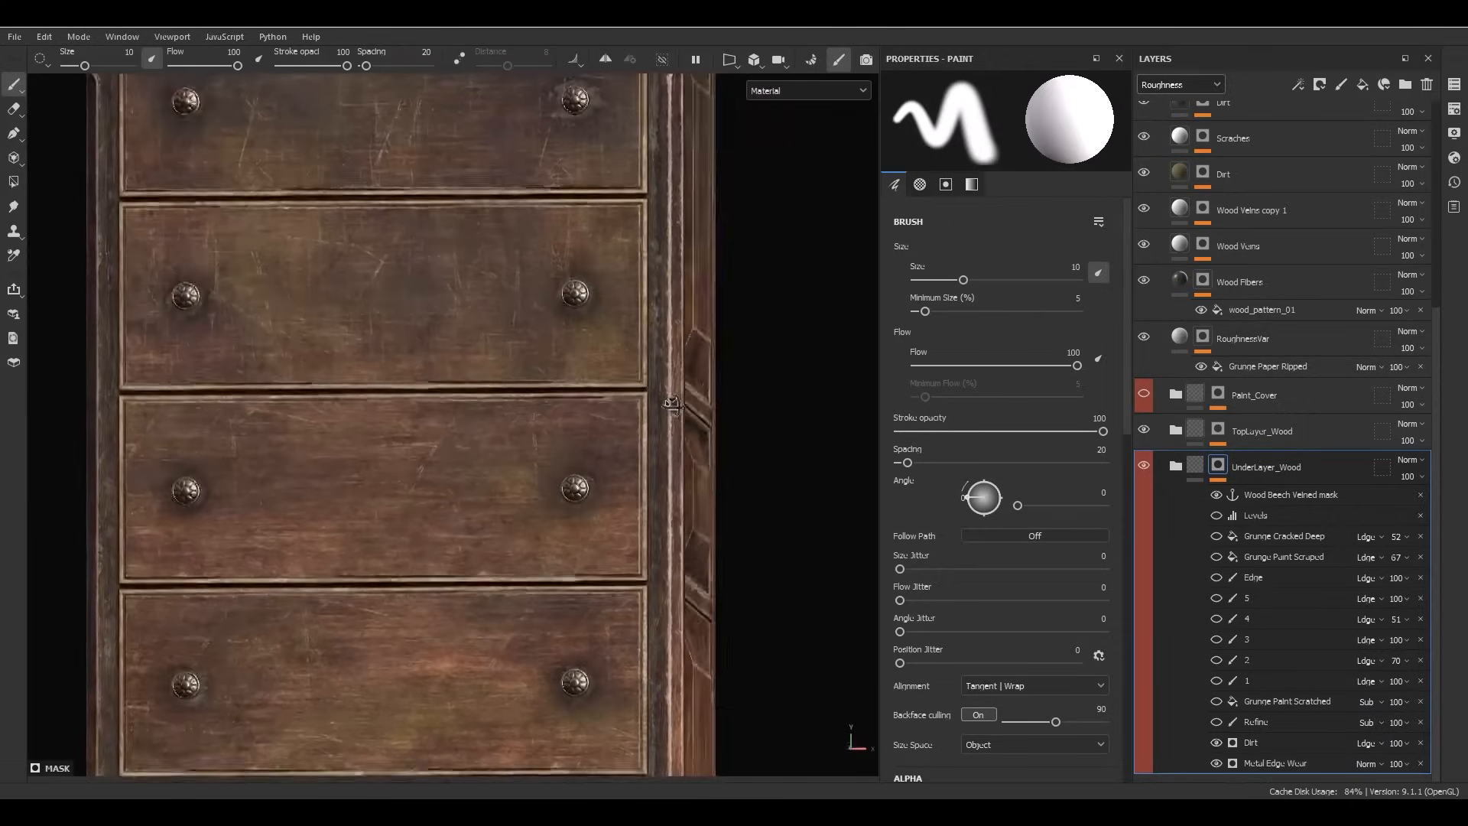
{"action": "left_click_drag", "start_coordinate": [673, 405], "coordinate": [605, 388], "text": "alt"}
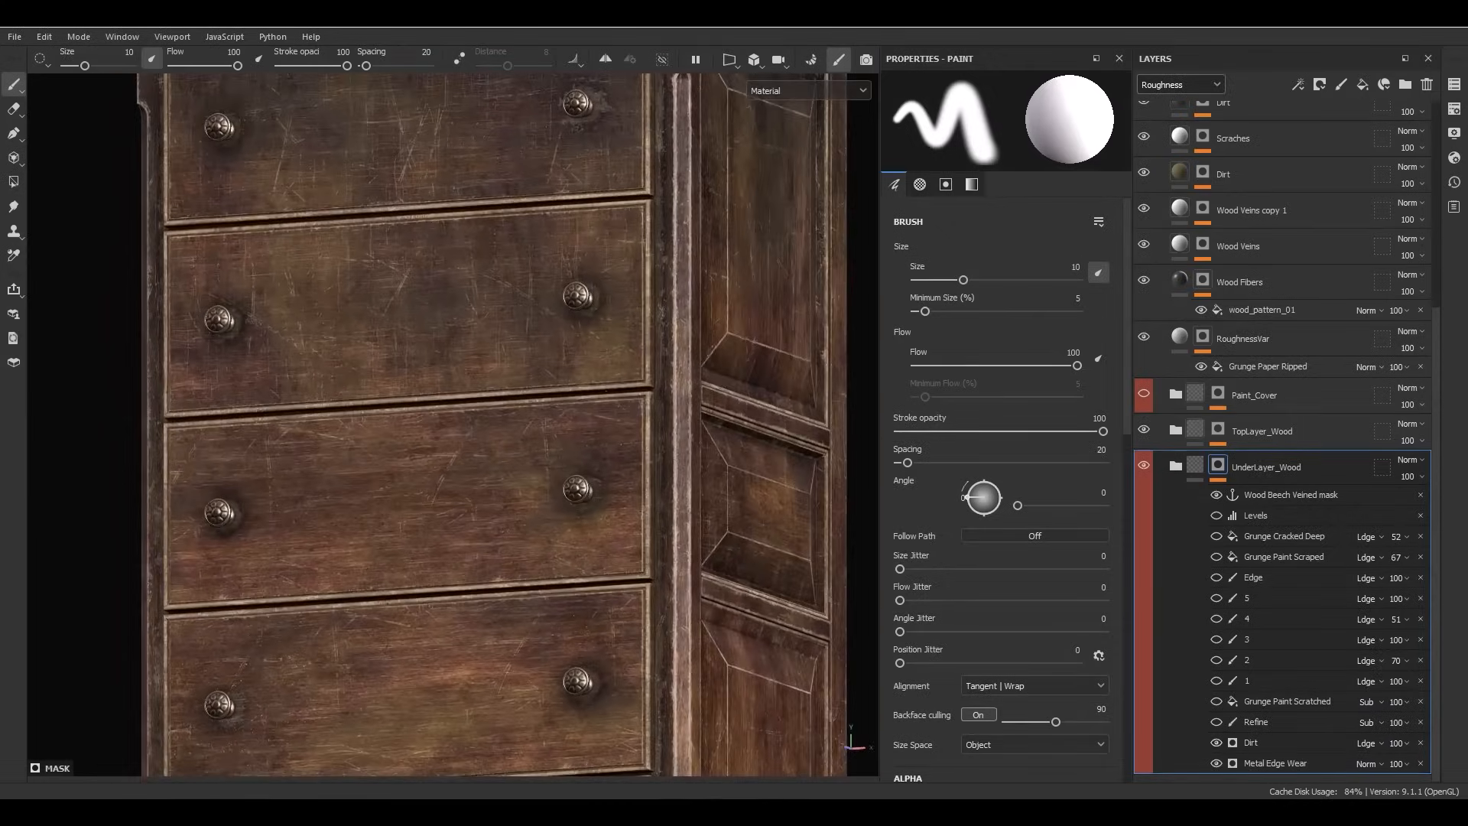
{"action": "left_click", "coordinate": [1226, 467], "text": "alt"}
{"action": "middle_click_drag", "start_coordinate": [648, 450], "coordinate": [669, 737], "text": "alt"}
{"action": "scroll", "coordinate": [702, 329], "scroll_direction": "up", "scroll_amount": 5}
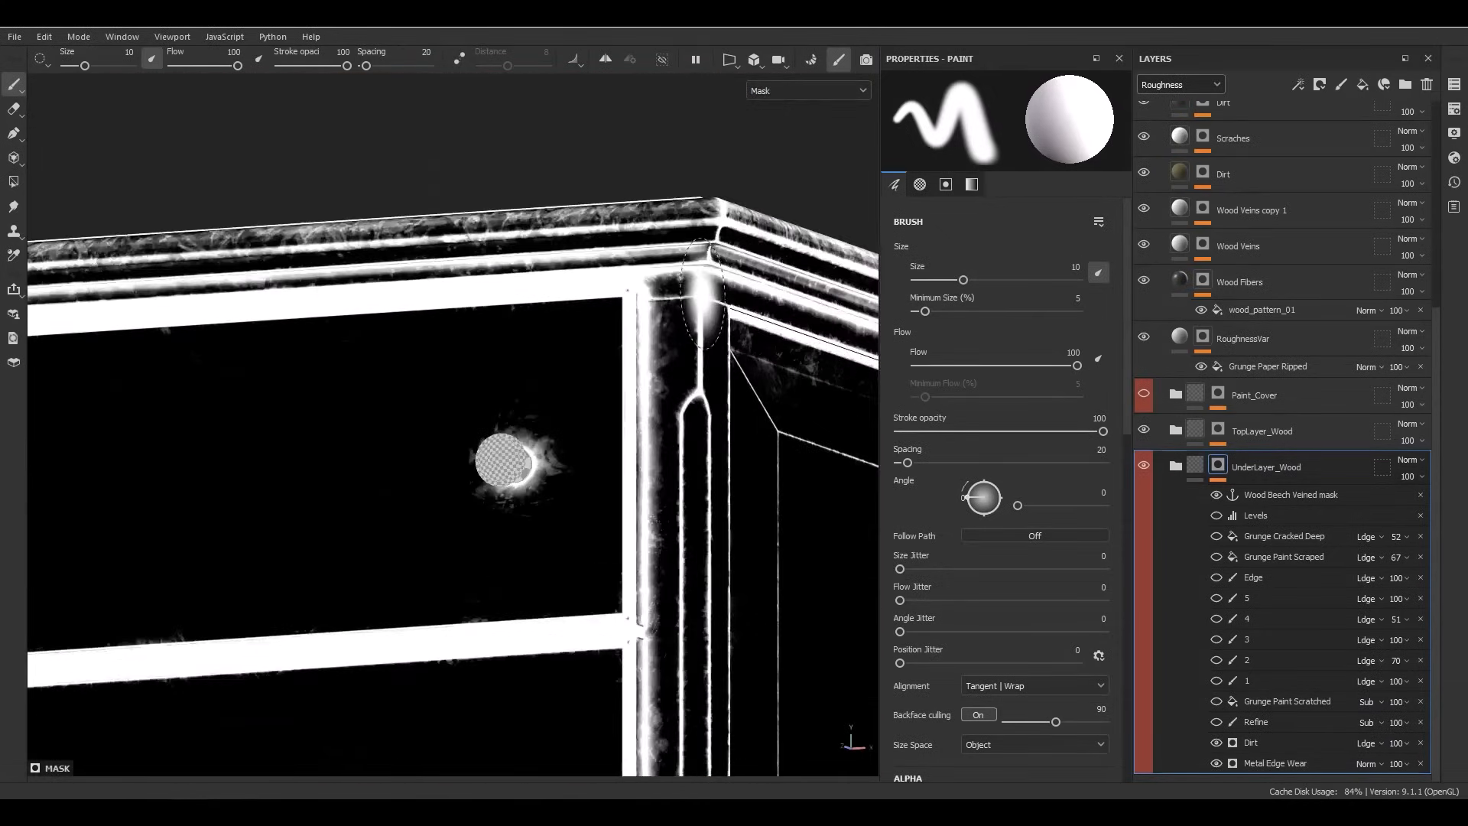
{"action": "middle_click_drag", "start_coordinate": [708, 335], "coordinate": [680, 461], "text": "alt"}
{"action": "left_click_drag", "start_coordinate": [680, 461], "coordinate": [599, 542], "text": "alt"}
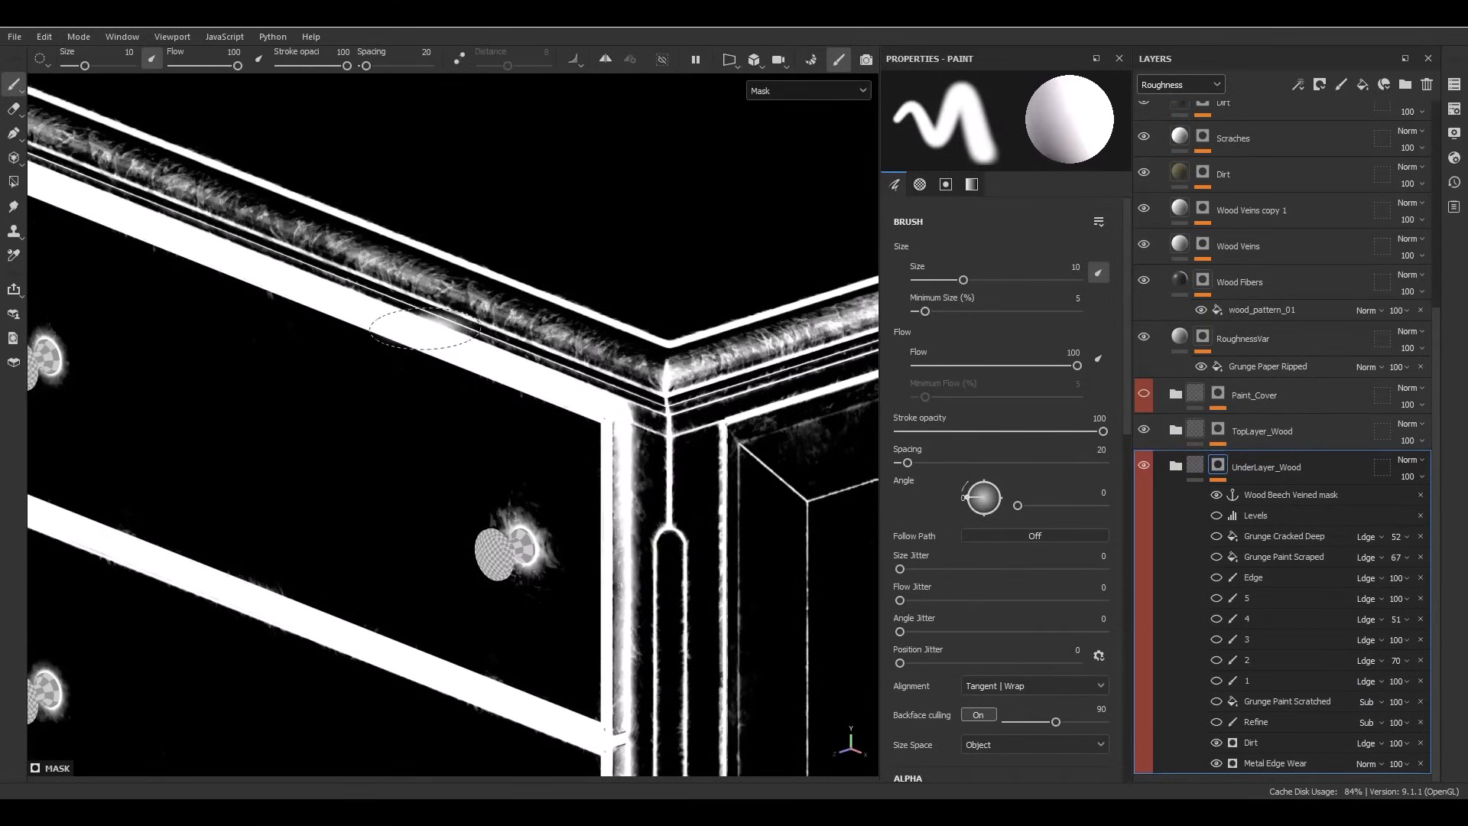
{"action": "left_click", "coordinate": [606, 436]}
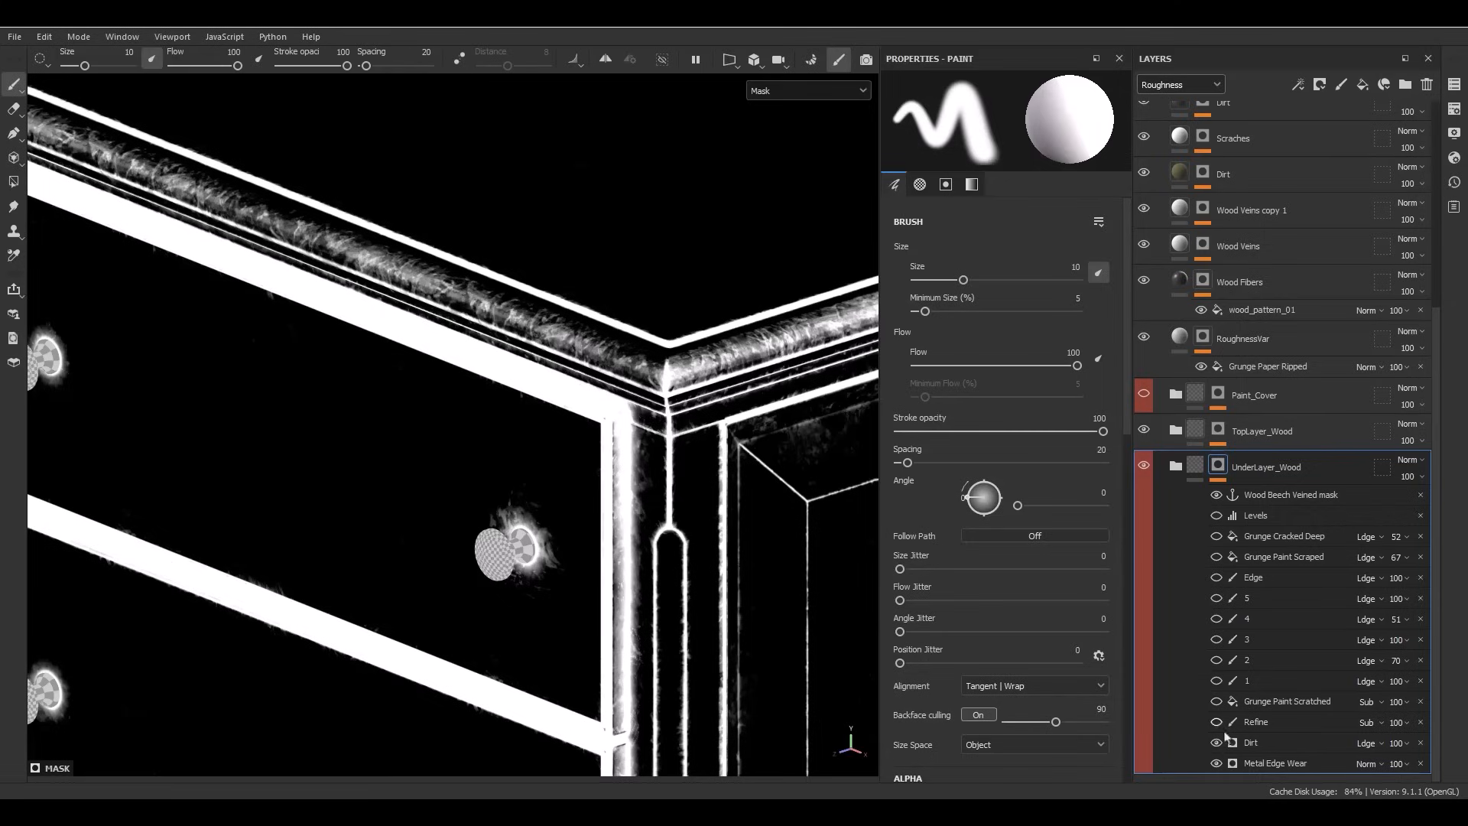
Turn on the Refine paint effect in the UnderLayer_Wood mask and examine the mask over the dresser's front and side.
{"action": "left_click", "coordinate": [1260, 723]}
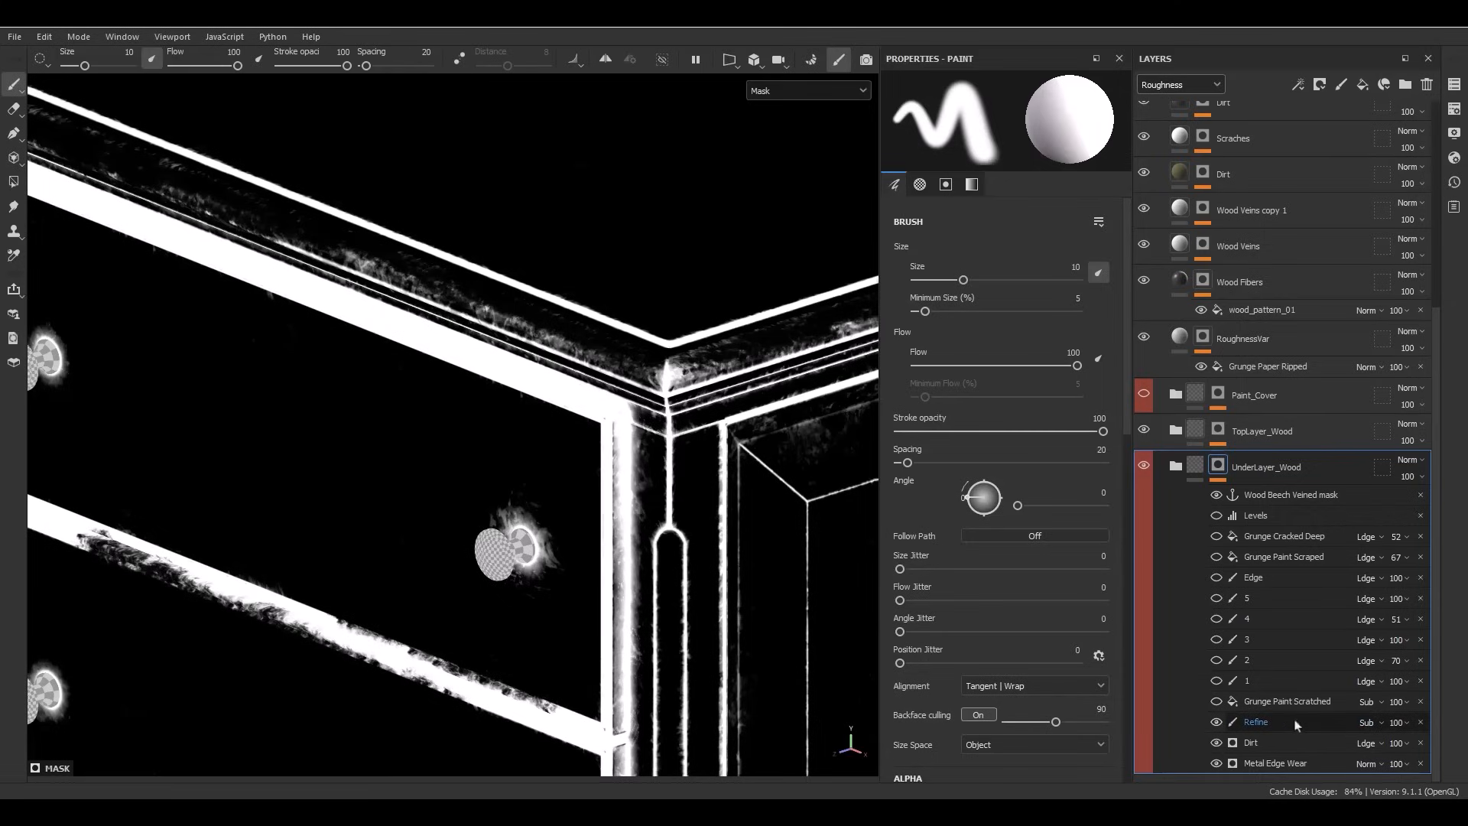
{"action": "scroll", "coordinate": [690, 406], "scroll_direction": "down", "scroll_amount": 3}
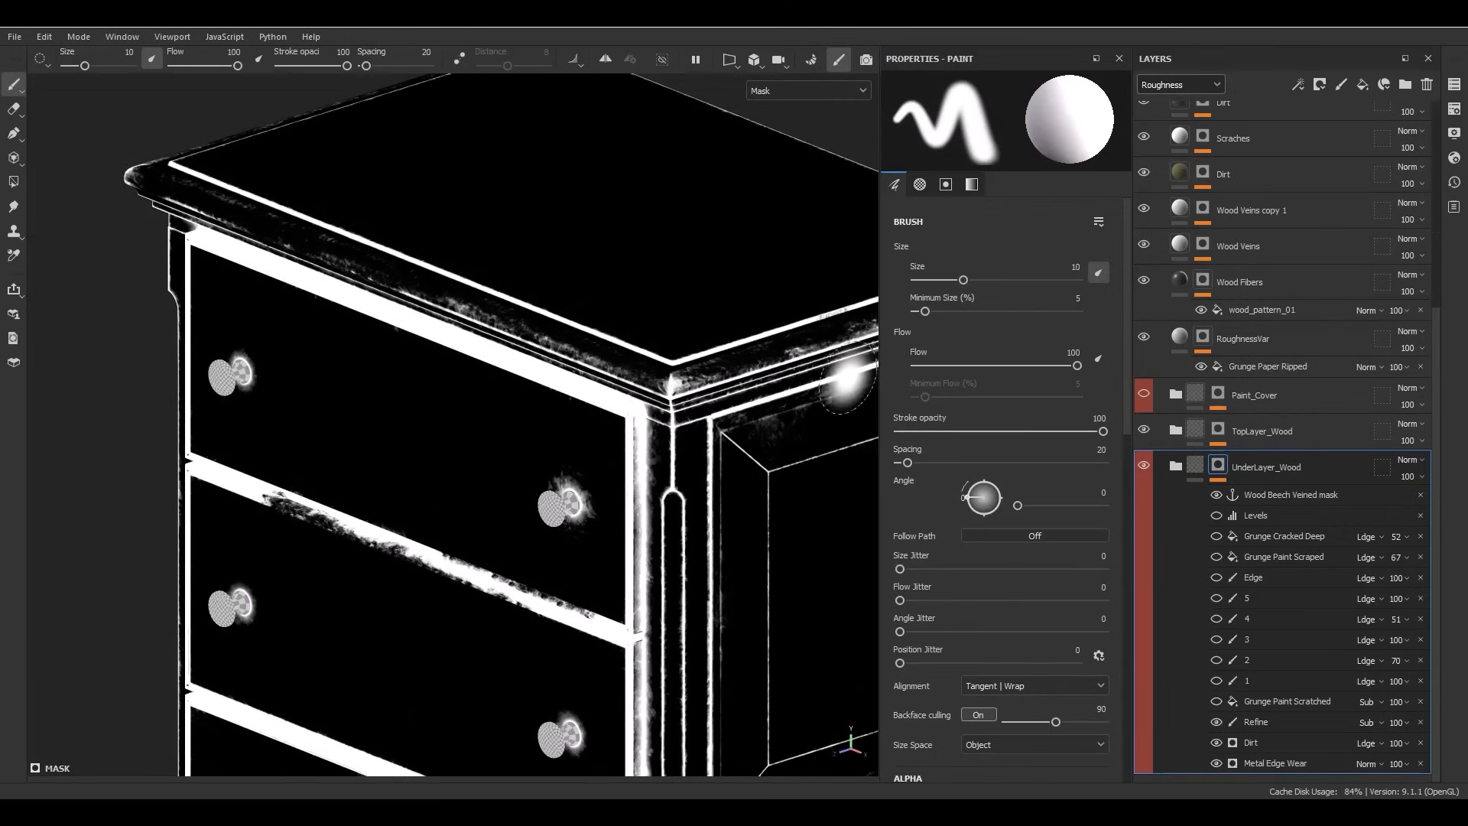
{"action": "scroll", "coordinate": [846, 381], "scroll_direction": "down", "scroll_amount": 3}
{"action": "left_click_drag", "start_coordinate": [738, 486], "coordinate": [622, 374], "text": "alt"}
{"action": "scroll", "coordinate": [622, 376], "scroll_direction": "down", "scroll_amount": 2}
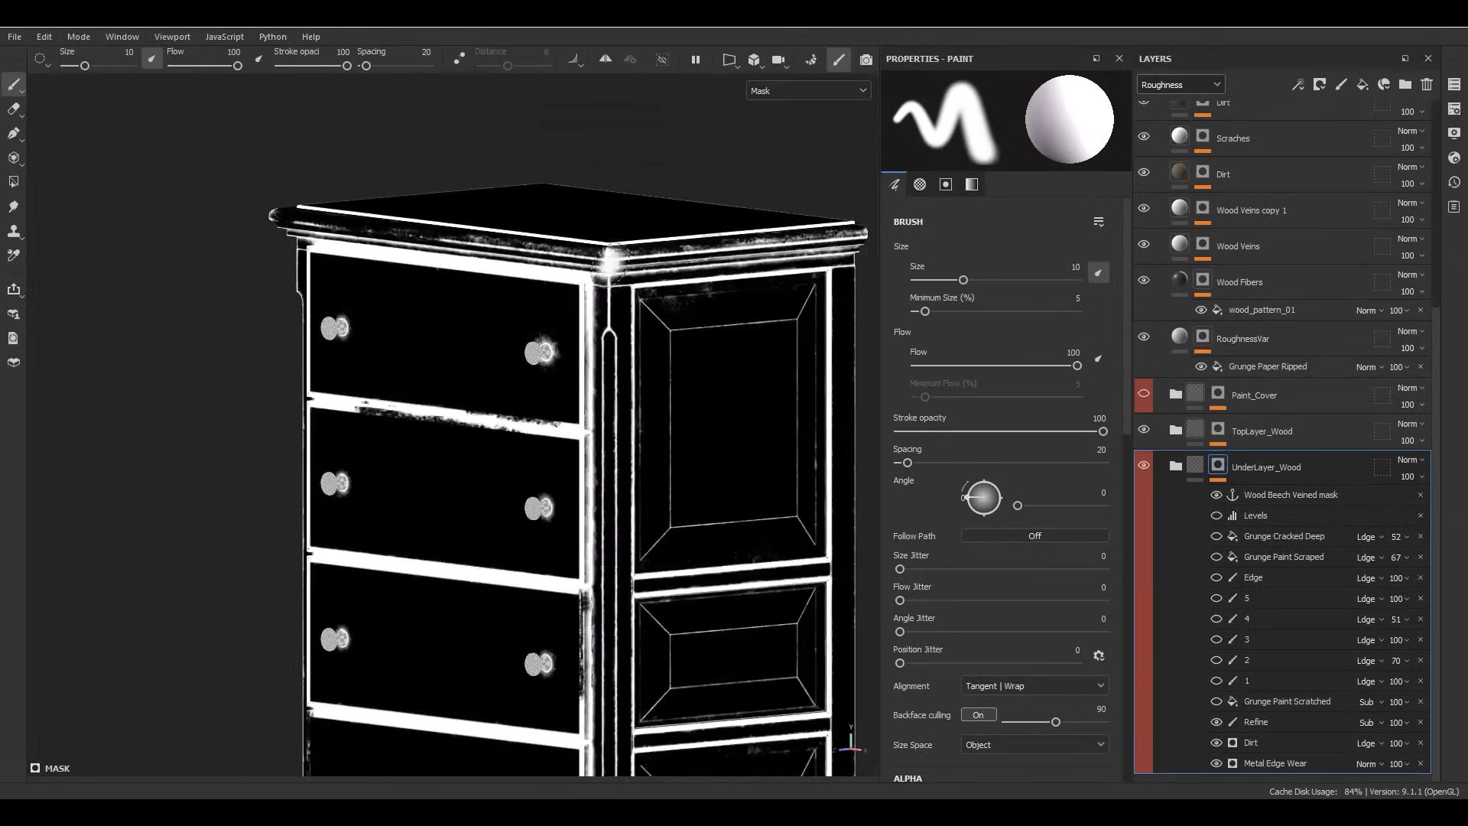
{"action": "mouse_move", "coordinate": [610, 266]}
{"action": "left_mouse_down", "text": "alt"}
{"action": "mouse_move", "coordinate": [667, 299]}
{"action": "mouse_move", "coordinate": [623, 283]}
{"action": "left_mouse_up", "text": "alt"}
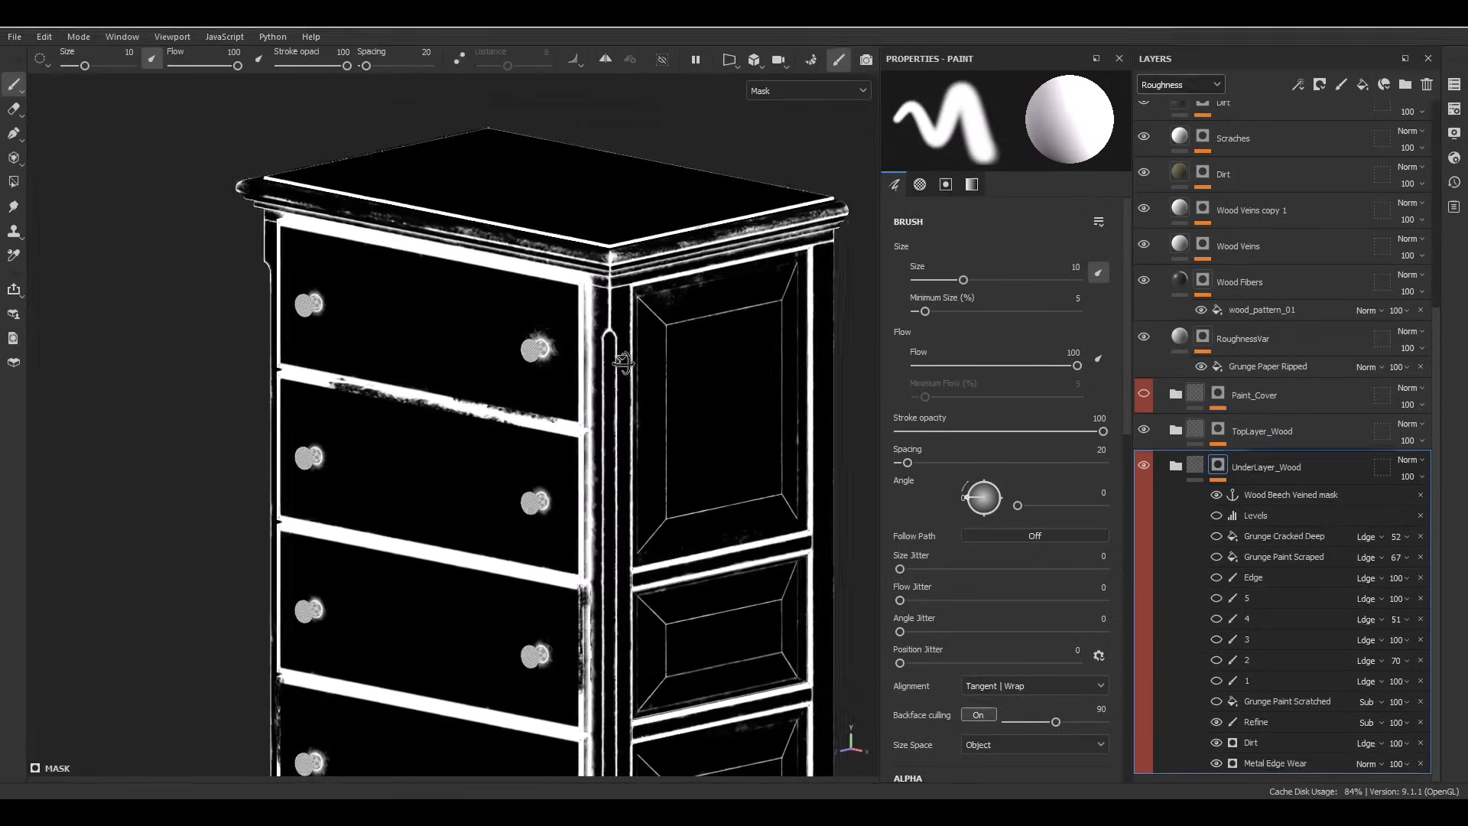
Turn on and select the Grunge Paint Scratched fill in the UnderLayer_Wood mask and examine its breakup along the drawer edges.
{"action": "left_click", "coordinate": [1214, 705]}
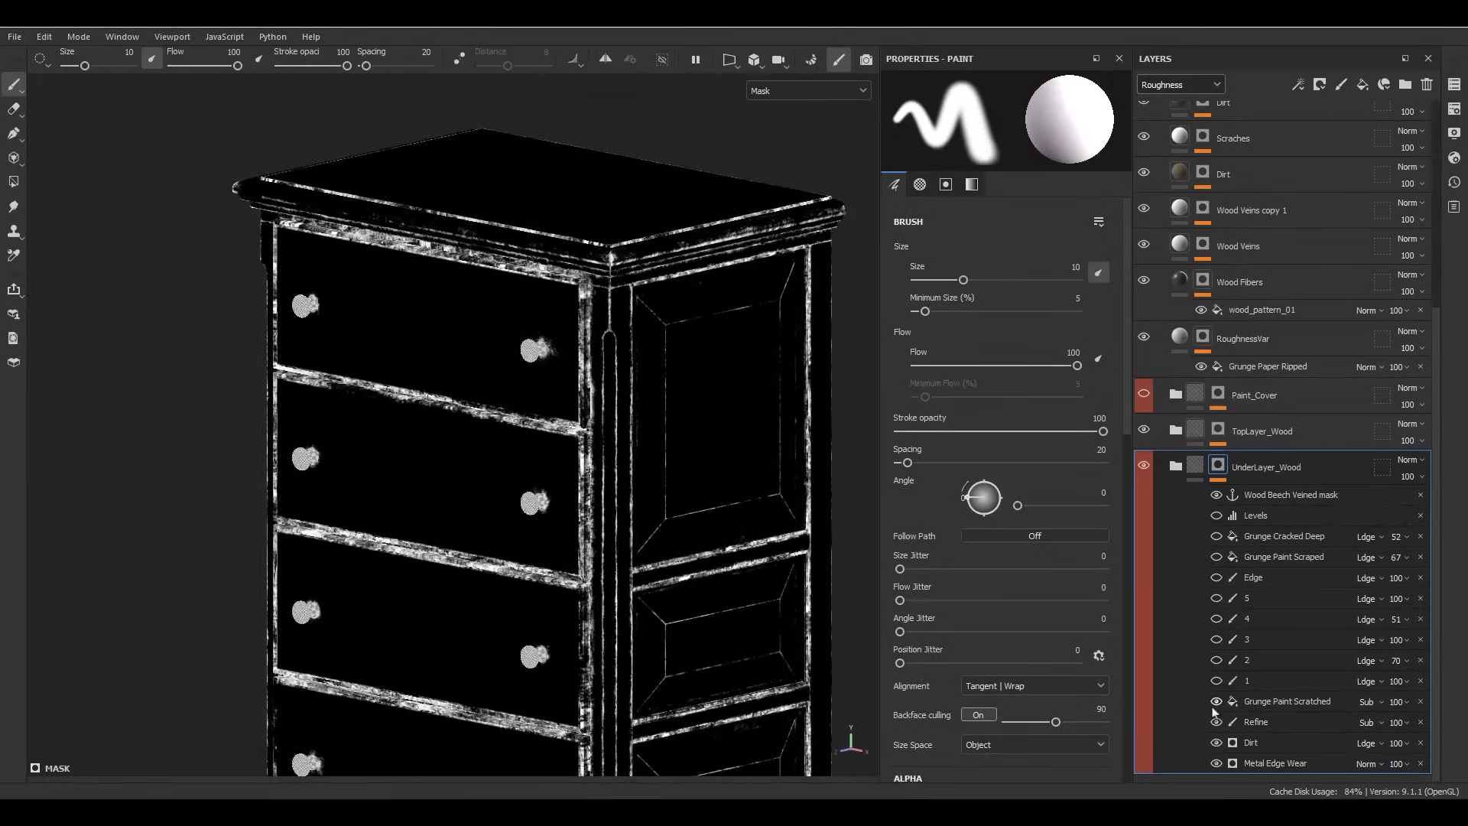
{"action": "left_click", "coordinate": [1251, 707]}
{"action": "scroll", "coordinate": [541, 639], "scroll_direction": "up", "scroll_amount": 3}
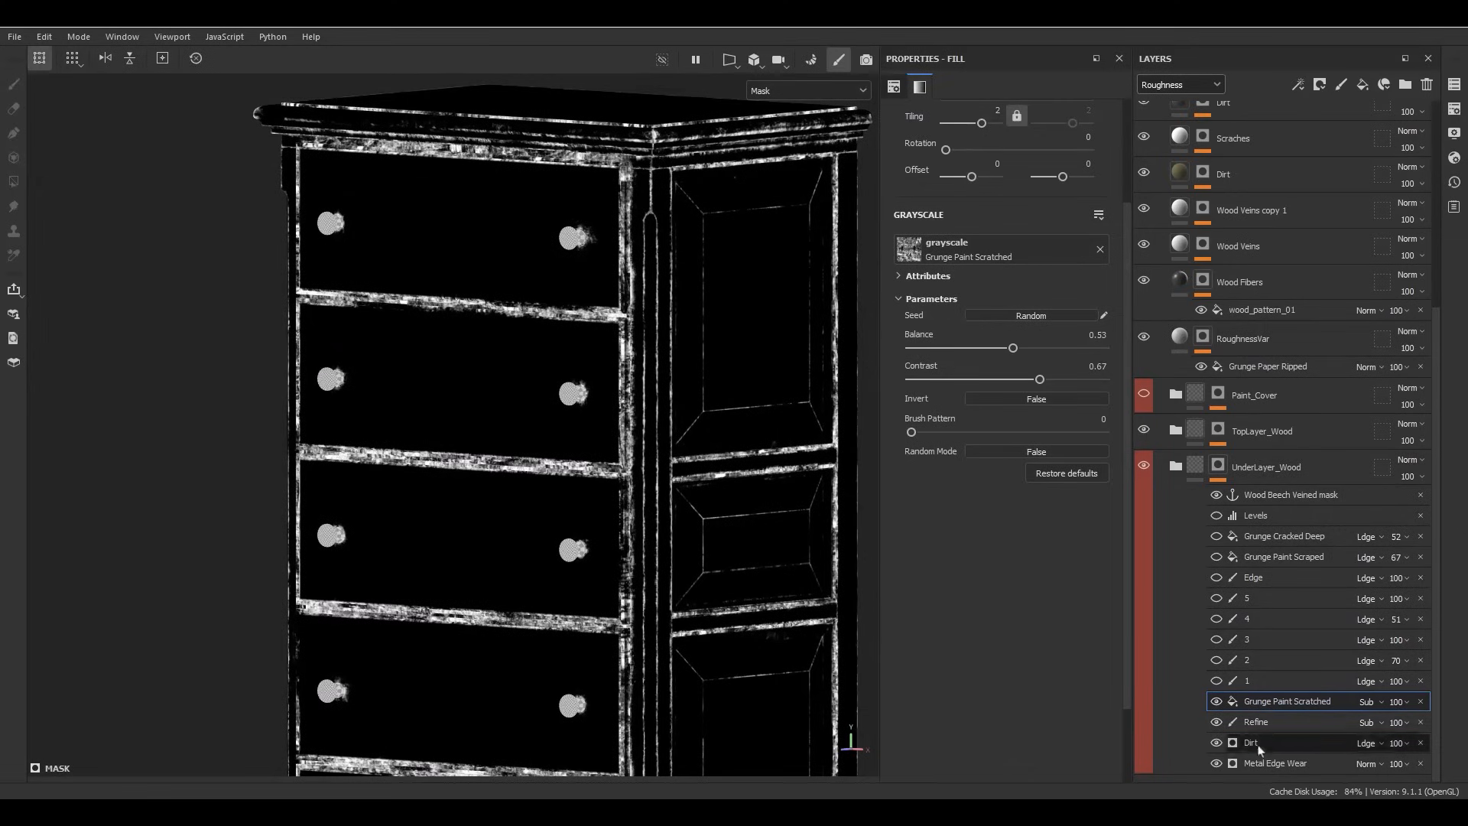
{"action": "left_click_drag", "start_coordinate": [543, 423], "coordinate": [562, 448], "text": "alt"}
{"action": "scroll", "coordinate": [589, 463], "scroll_direction": "up", "scroll_amount": 5}
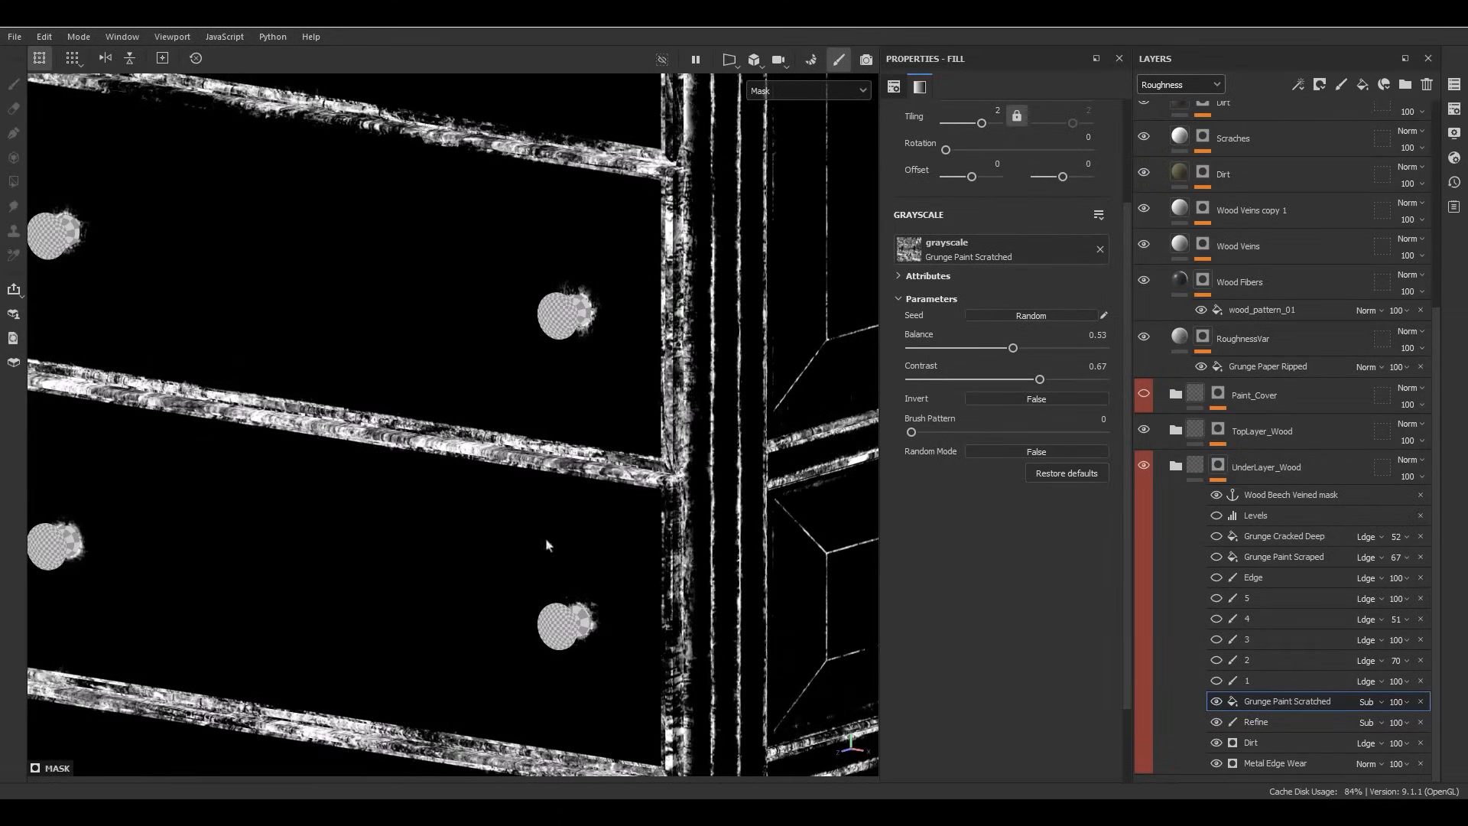
{"action": "scroll", "coordinate": [546, 544], "scroll_direction": "down", "scroll_amount": 5}
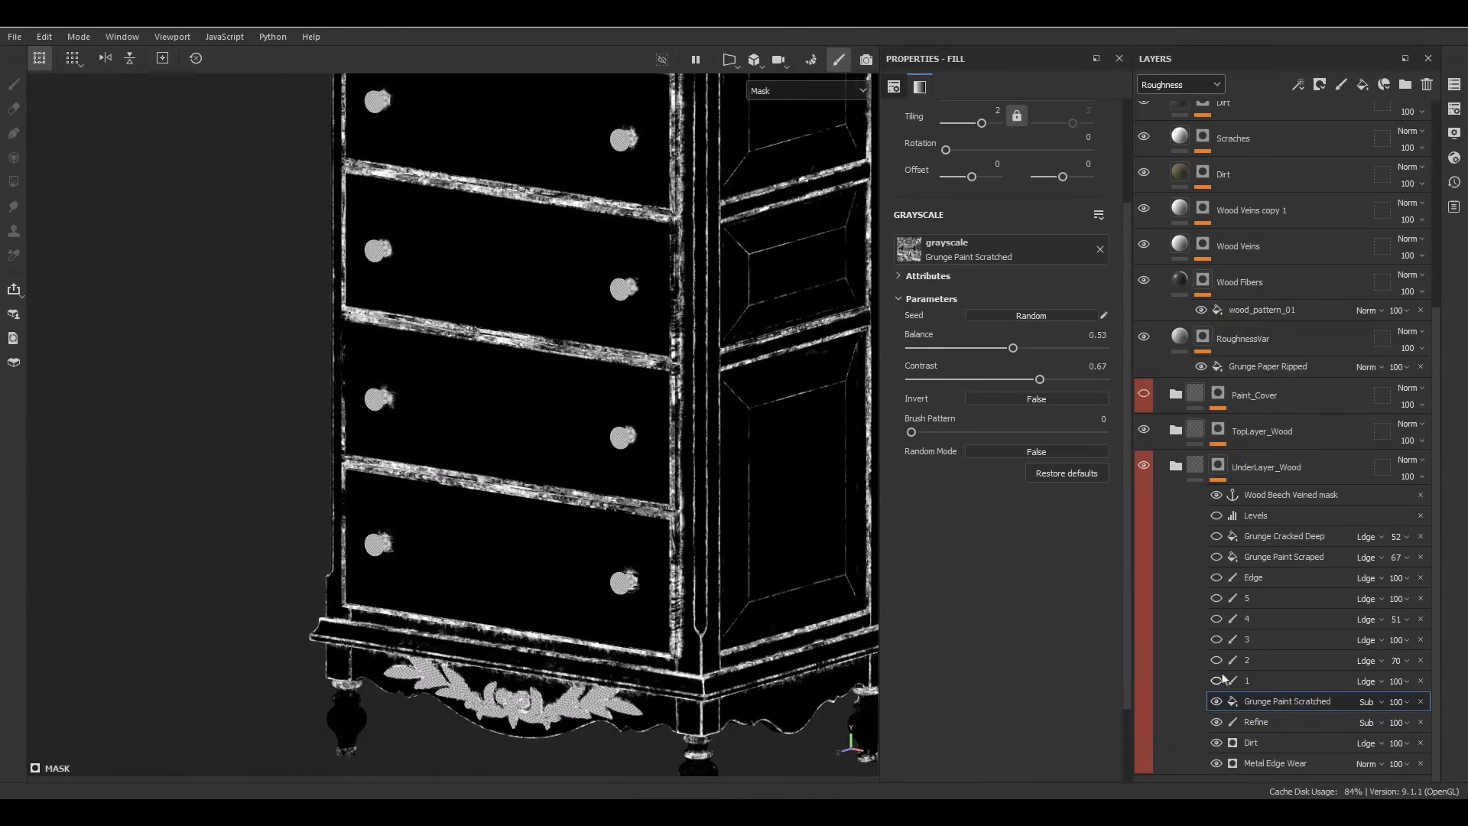
Turn on and select paint effect 1 and examine its mask strokes on the lowest drawer from the front.
{"action": "left_click", "coordinate": [1247, 680]}
{"action": "mouse_move", "coordinate": [772, 604]}
{"action": "left_mouse_down", "text": "alt"}
{"action": "mouse_move", "coordinate": [566, 604]}
{"action": "mouse_move", "coordinate": [774, 593]}
{"action": "mouse_move", "coordinate": [727, 593]}
{"action": "left_mouse_up", "text": "alt"}
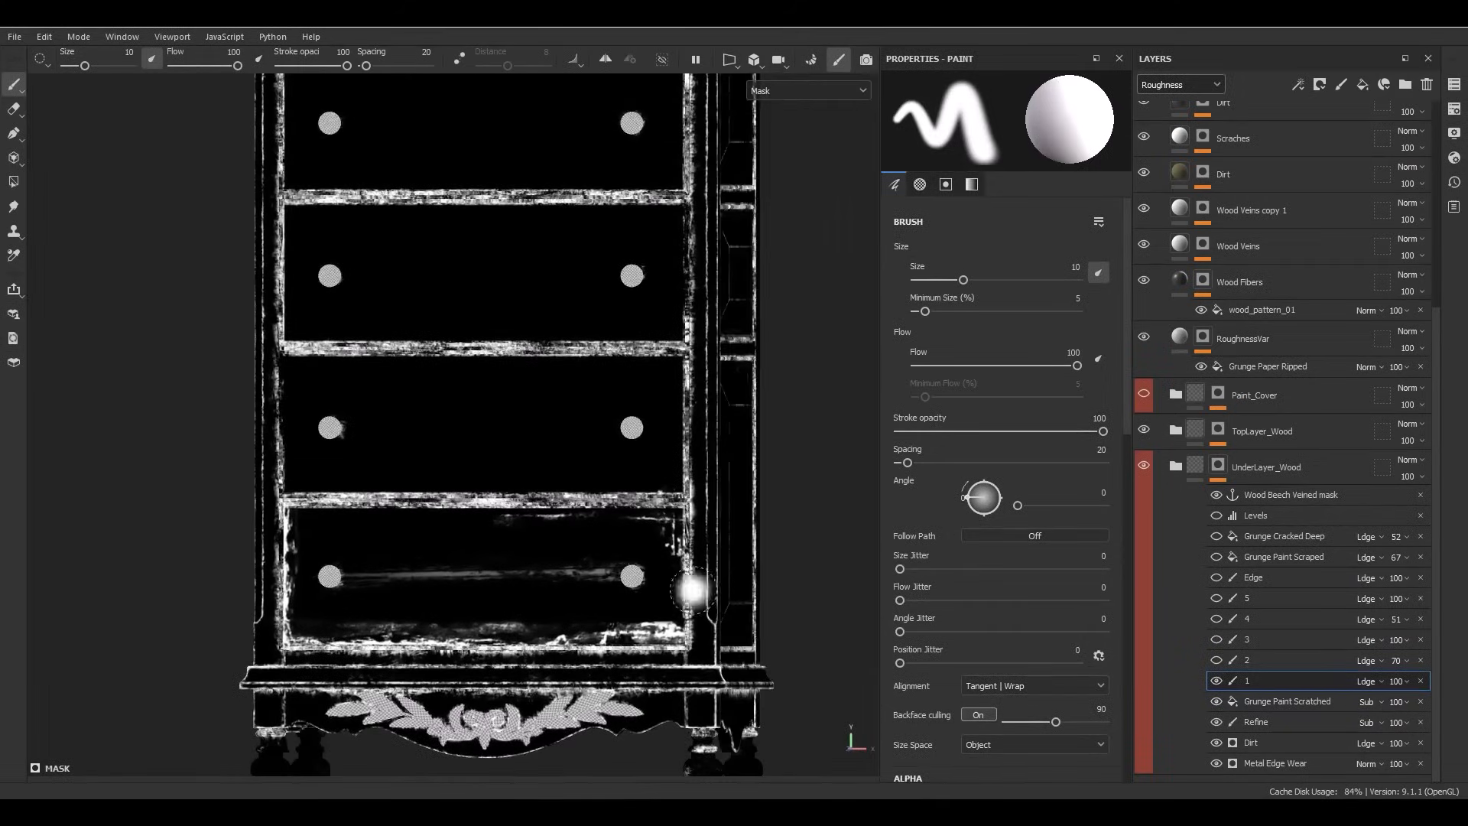
{"action": "scroll", "coordinate": [463, 562], "scroll_direction": "up", "scroll_amount": 4}
{"action": "mouse_move", "coordinate": [535, 601]}
{"action": "left_mouse_down", "text": "alt"}
{"action": "mouse_move", "coordinate": [619, 603]}
{"action": "mouse_move", "coordinate": [564, 609]}
{"action": "mouse_move", "coordinate": [453, 560]}
{"action": "left_mouse_up", "text": "alt"}
{"action": "middle_click_drag", "start_coordinate": [630, 557], "coordinate": [568, 545], "text": "alt"}
Turn on paint effects 2 and 3 and check their mask strokes on the drawers above the lowest one.
{"action": "left_click", "coordinate": [1216, 661]}
{"action": "middle_click_drag", "start_coordinate": [628, 297], "coordinate": [635, 452], "text": "alt"}
{"action": "mouse_move", "coordinate": [635, 451]}
{"action": "left_mouse_down", "text": "alt"}
{"action": "mouse_move", "coordinate": [595, 495]}
{"action": "mouse_move", "coordinate": [665, 485]}
{"action": "left_mouse_up", "text": "alt"}
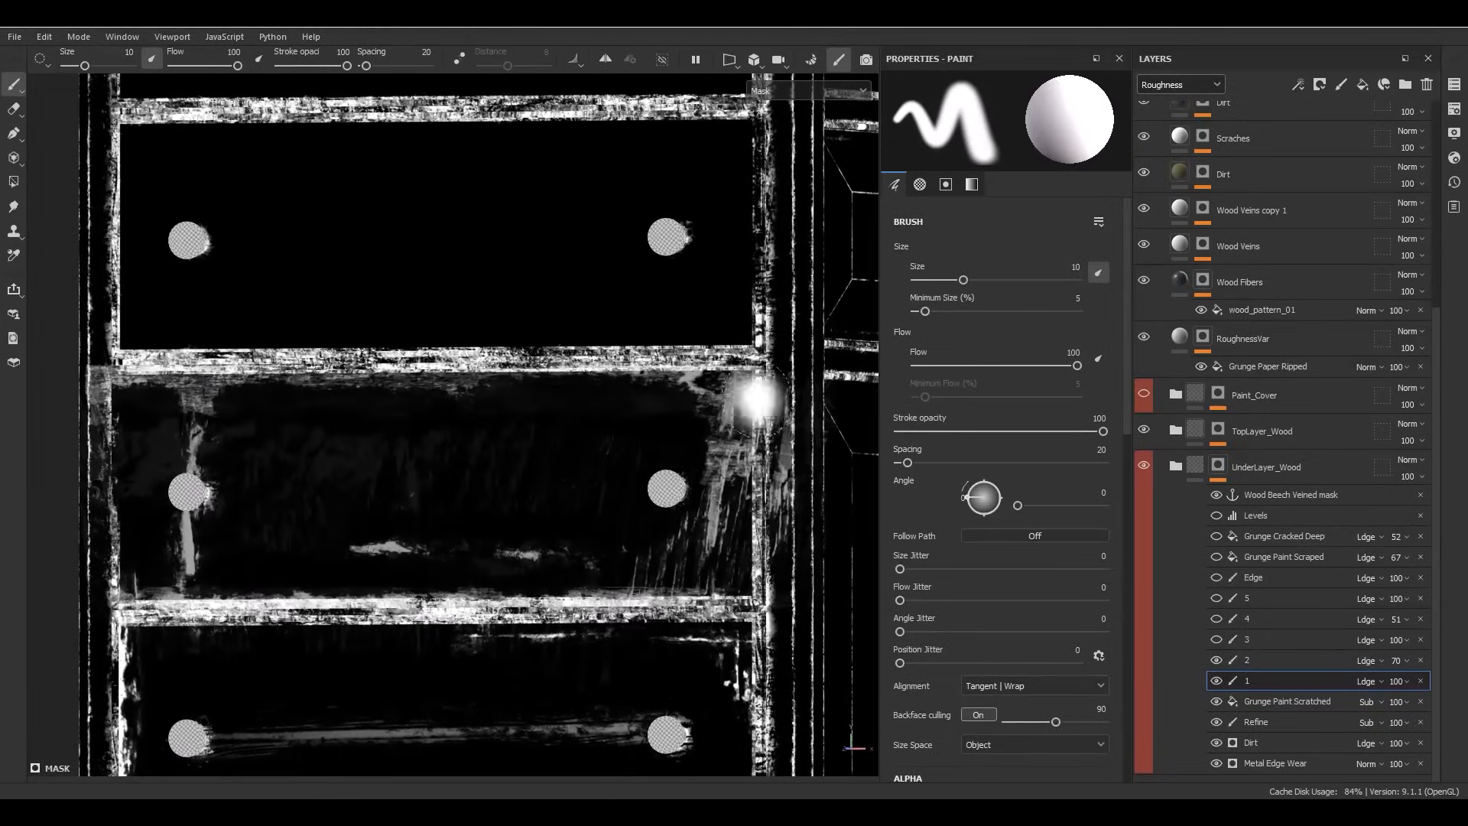
{"action": "left_click", "coordinate": [1216, 641]}
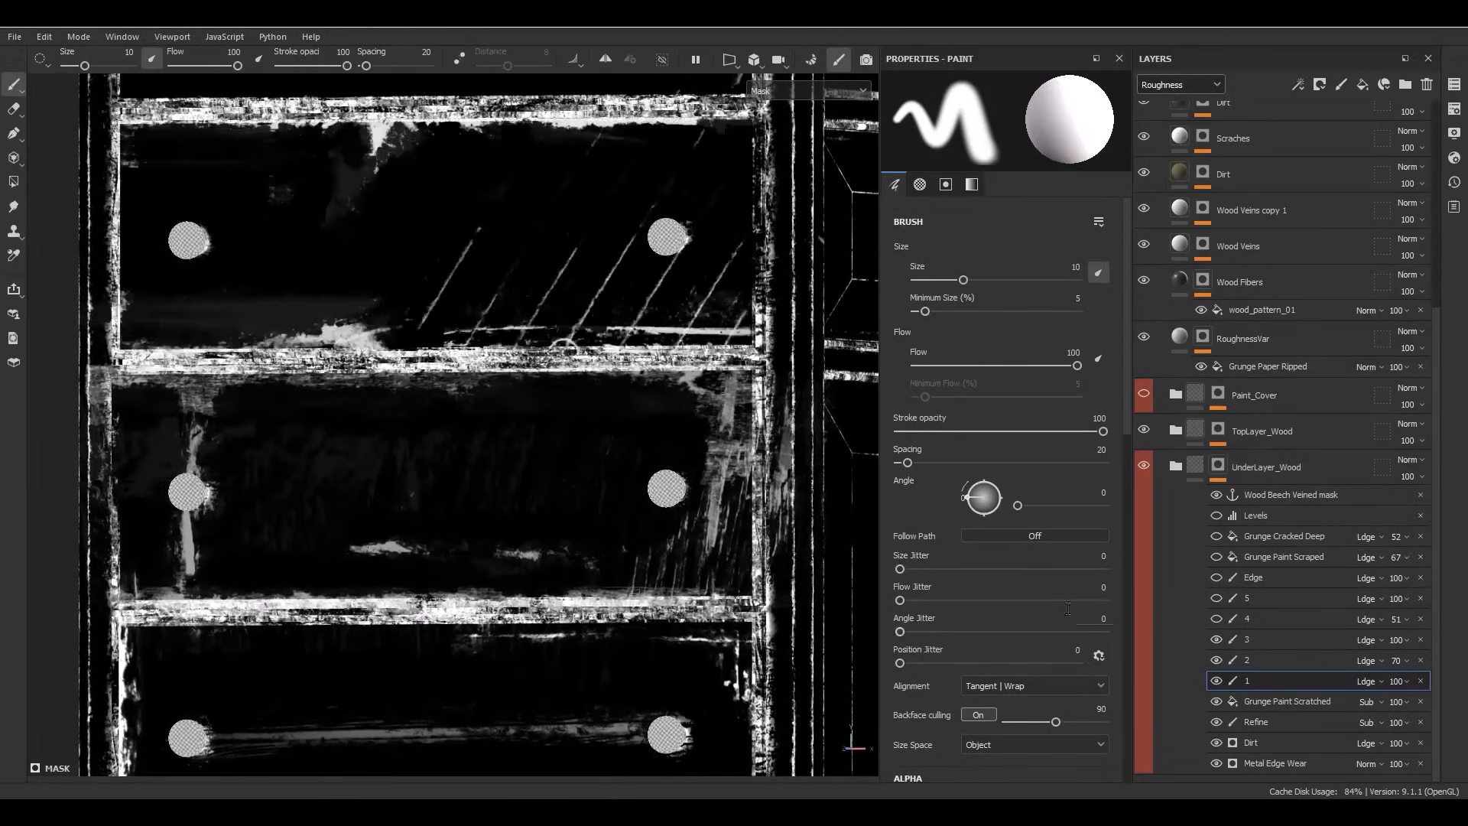
{"action": "middle_click_drag", "start_coordinate": [482, 269], "coordinate": [496, 516], "text": "alt"}
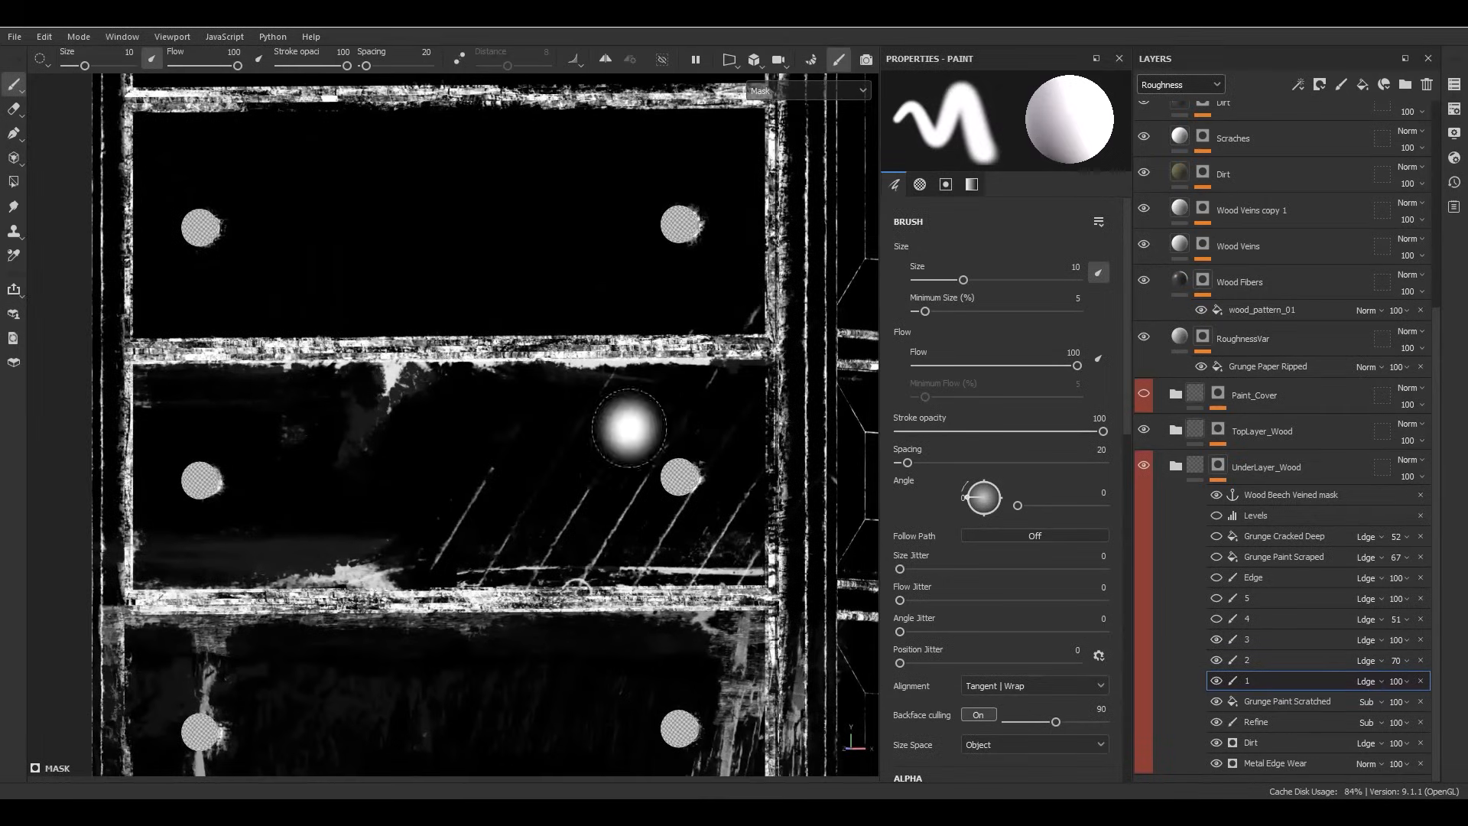
Turn on paint effects 4 and 5 and review the mask from the two top drawers down to the legs.
{"action": "left_click", "coordinate": [1214, 619]}
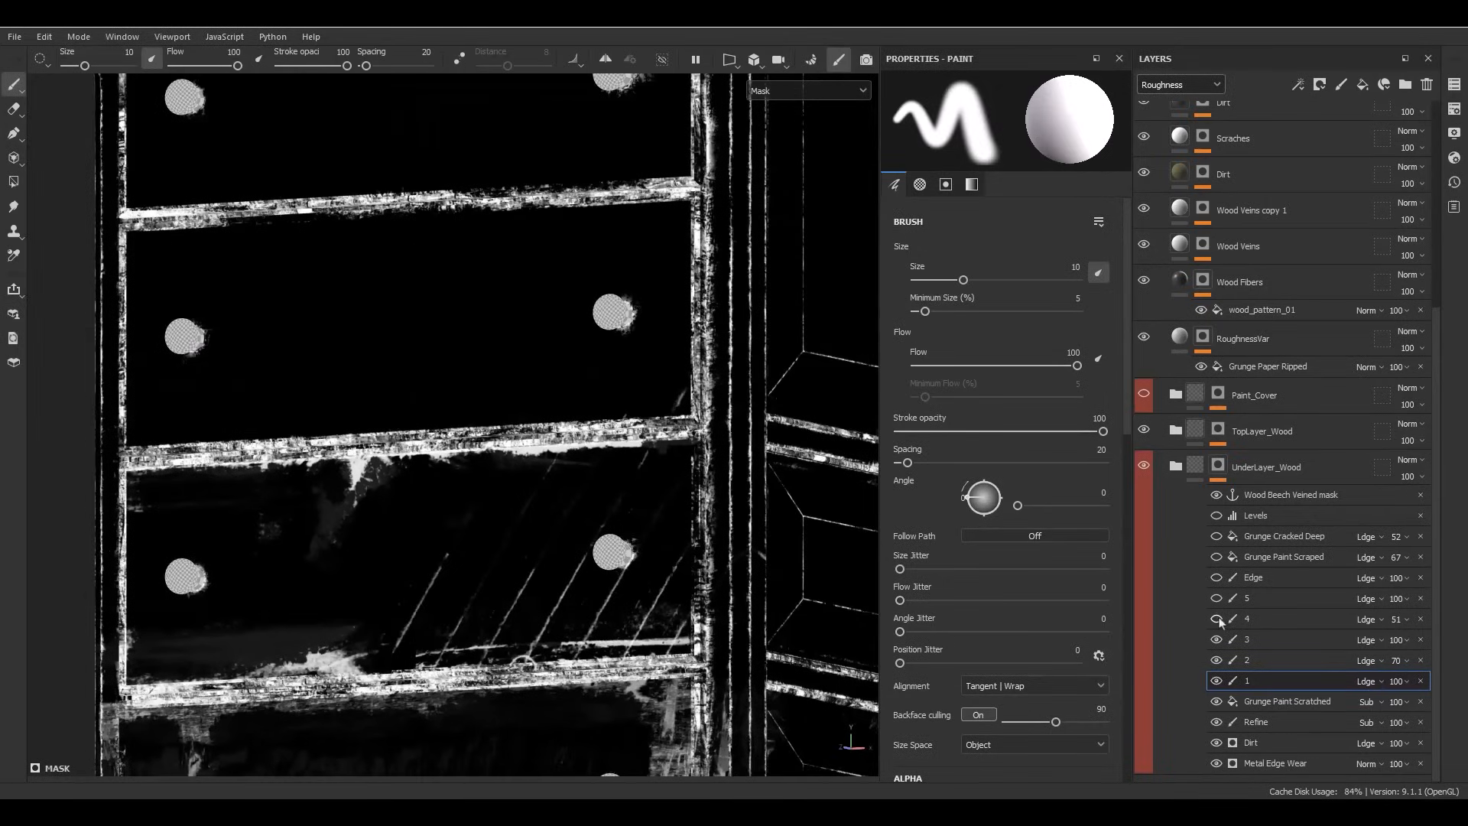
{"action": "left_click", "coordinate": [1216, 620]}
{"action": "left_click", "coordinate": [1216, 599]}
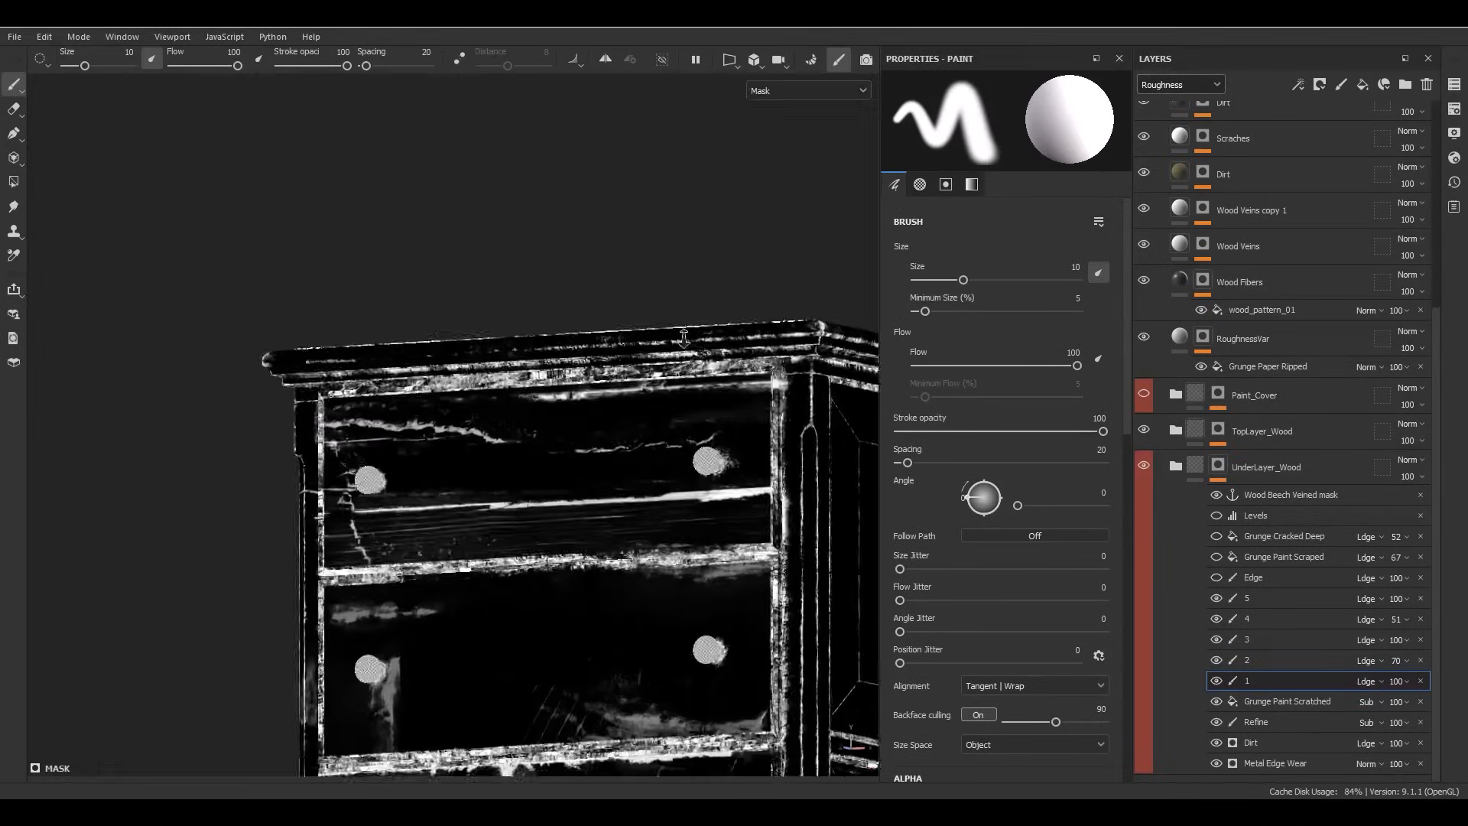
{"action": "middle_click_drag", "start_coordinate": [700, 409], "coordinate": [561, 225], "text": "alt"}
{"action": "scroll", "coordinate": [635, 368], "scroll_direction": "down", "scroll_amount": 3}
{"action": "middle_click_drag", "start_coordinate": [640, 374], "coordinate": [652, 113], "text": "alt"}
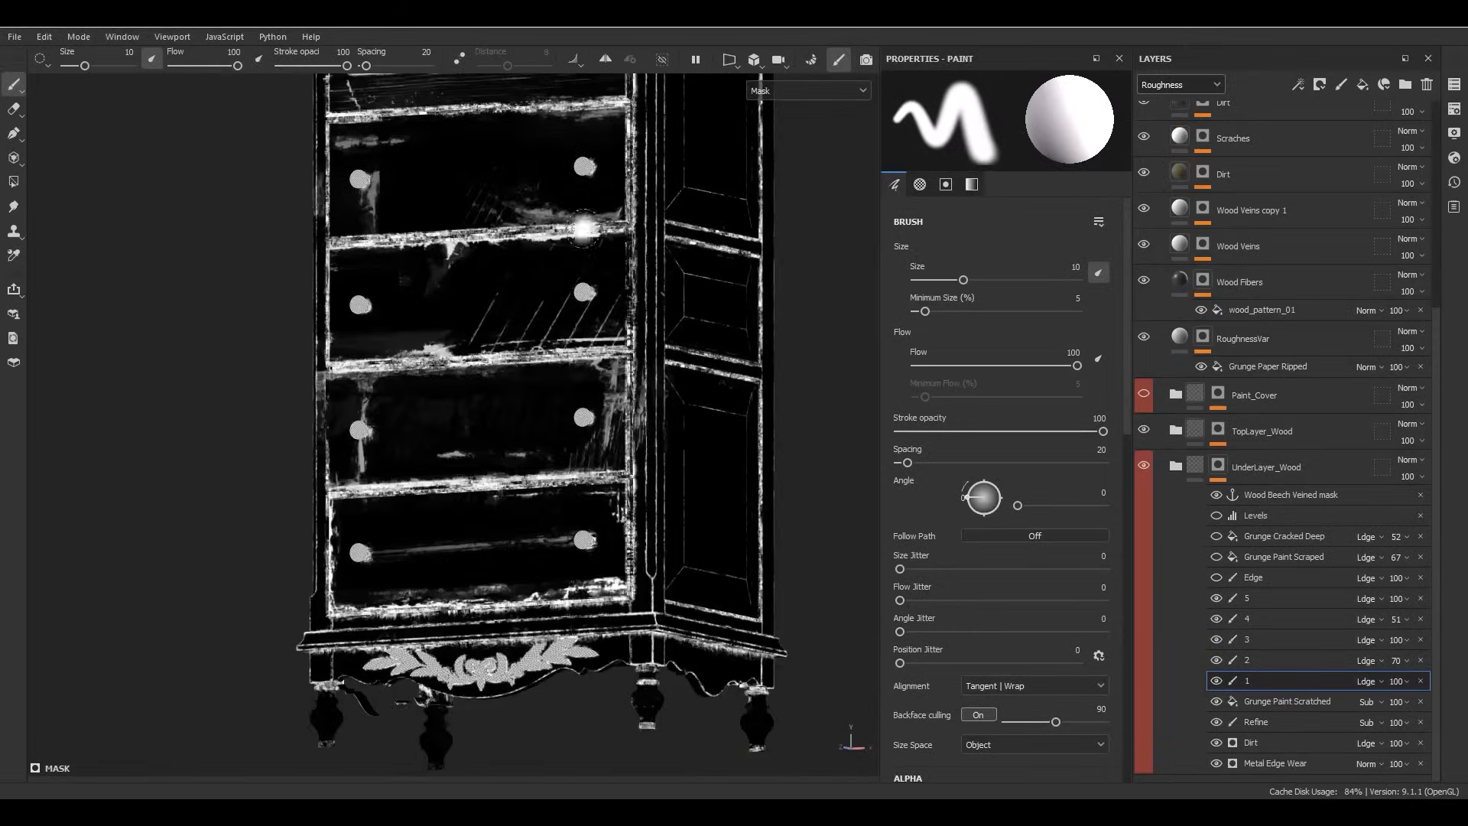
{"action": "middle_click_drag", "start_coordinate": [623, 291], "coordinate": [652, 352], "text": "alt"}
{"action": "left_click_drag", "start_coordinate": [652, 353], "coordinate": [612, 377], "text": "alt"}
Switch the viewport back to the full material and examine the dresser's upper side panel up close.
{"action": "key", "text": "m"}
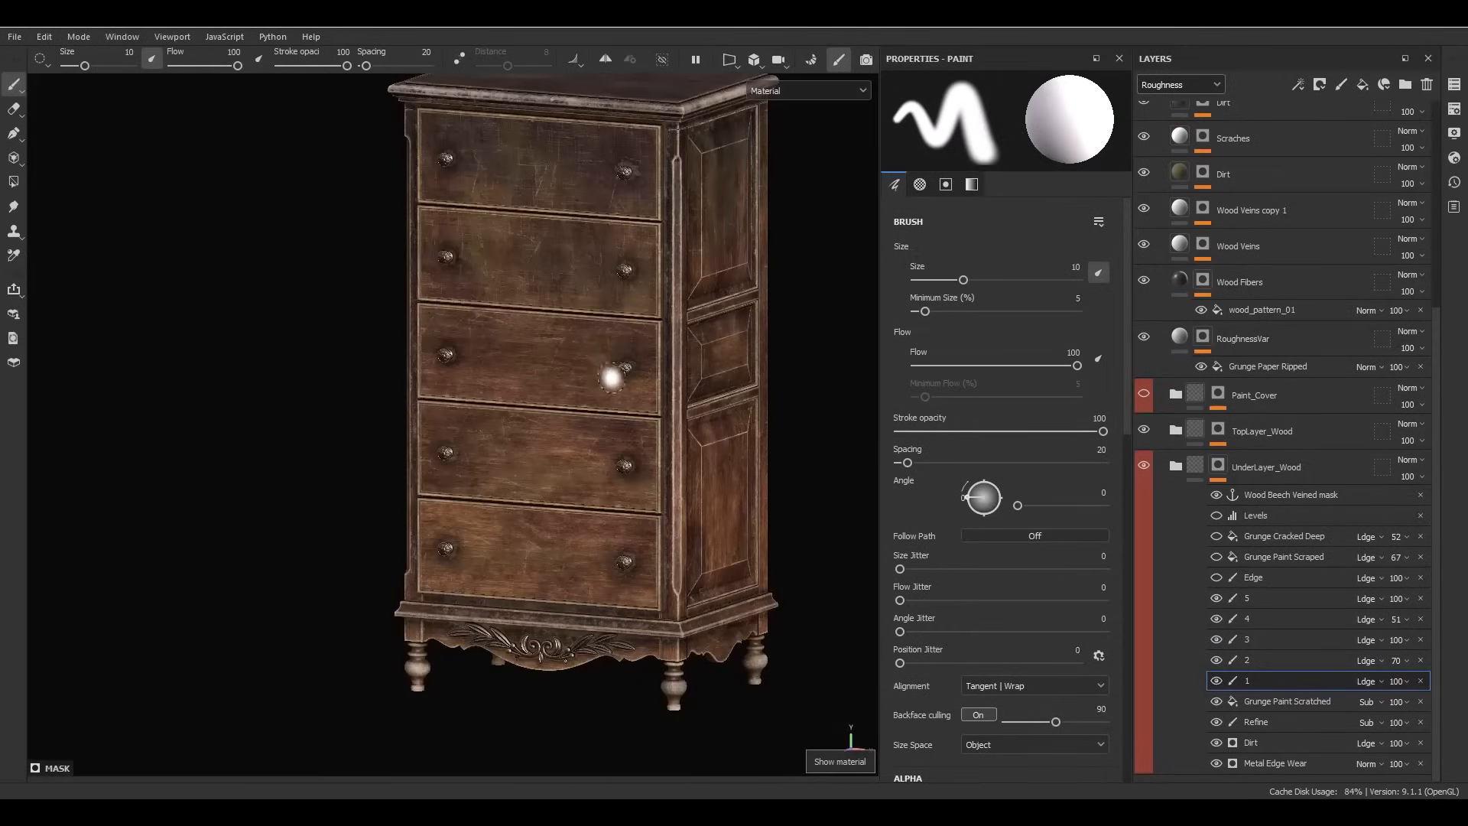
{"action": "mouse_move", "coordinate": [413, 306]}
{"action": "left_mouse_down", "text": "alt"}
{"action": "mouse_move", "coordinate": [780, 426]}
{"action": "mouse_move", "coordinate": [642, 403]}
{"action": "mouse_move", "coordinate": [686, 343]}
{"action": "left_mouse_up", "text": "alt"}
{"action": "middle_click_drag", "start_coordinate": [686, 341], "coordinate": [438, 348], "text": "alt"}
{"action": "middle_click_drag", "start_coordinate": [517, 433], "coordinate": [536, 507], "text": "alt"}
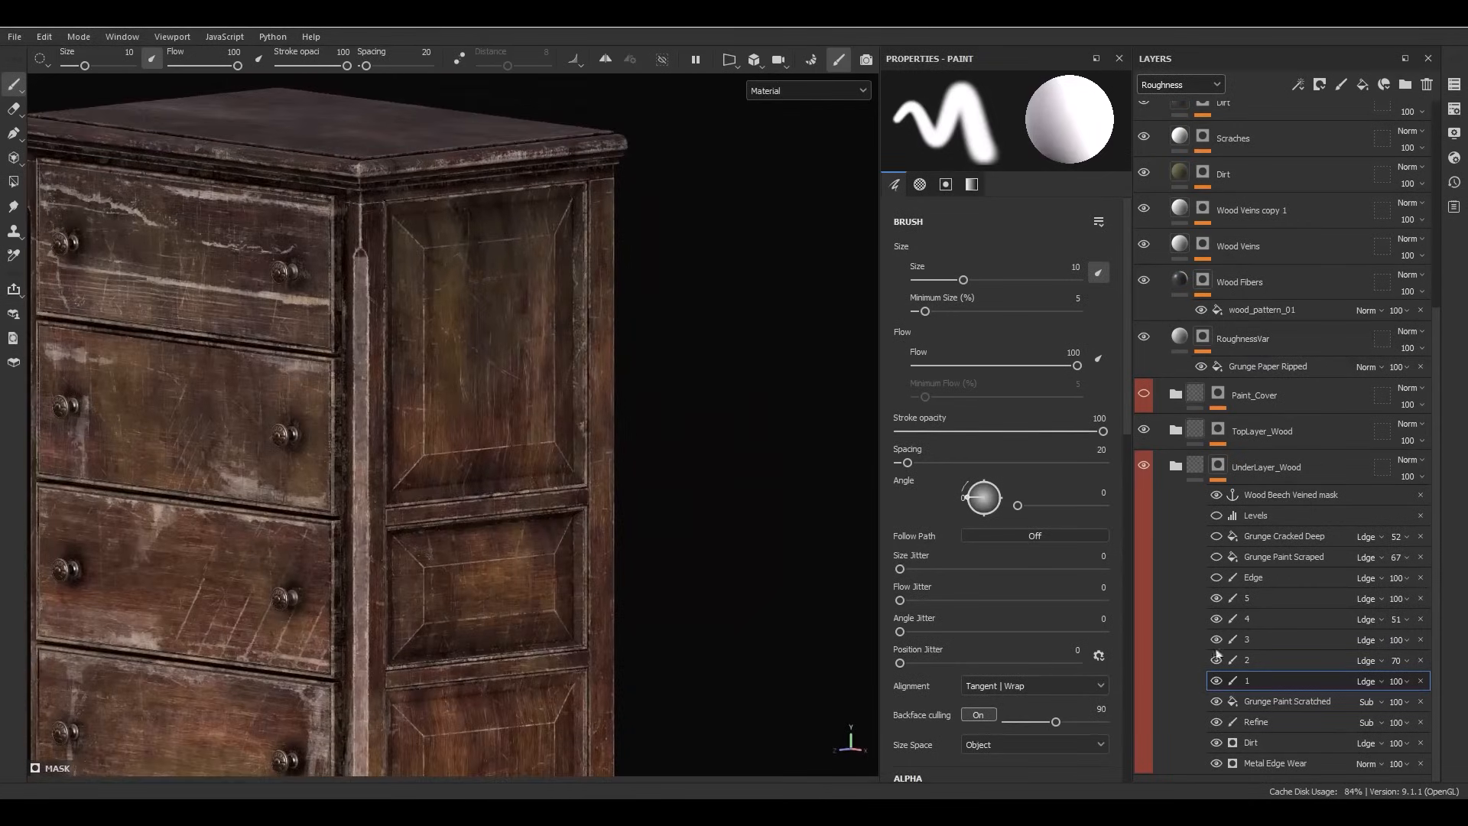
{"action": "scroll", "coordinate": [367, 252], "scroll_direction": "up", "scroll_amount": 6}
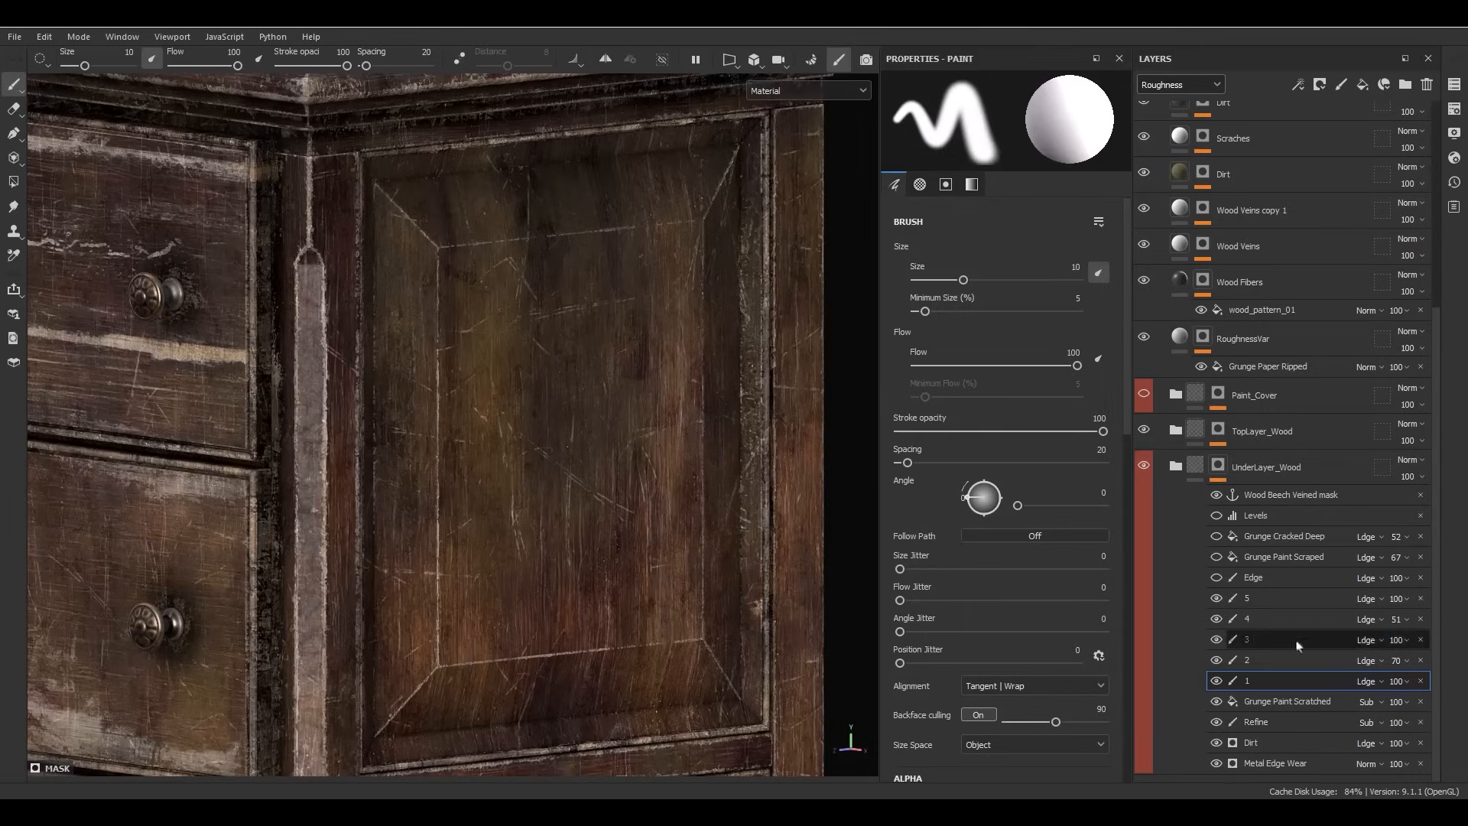
Turn on the Edge paint effect in the UnderLayer_Wood mask and examine the wear on all three side panels.
{"action": "left_click", "coordinate": [1218, 579]}
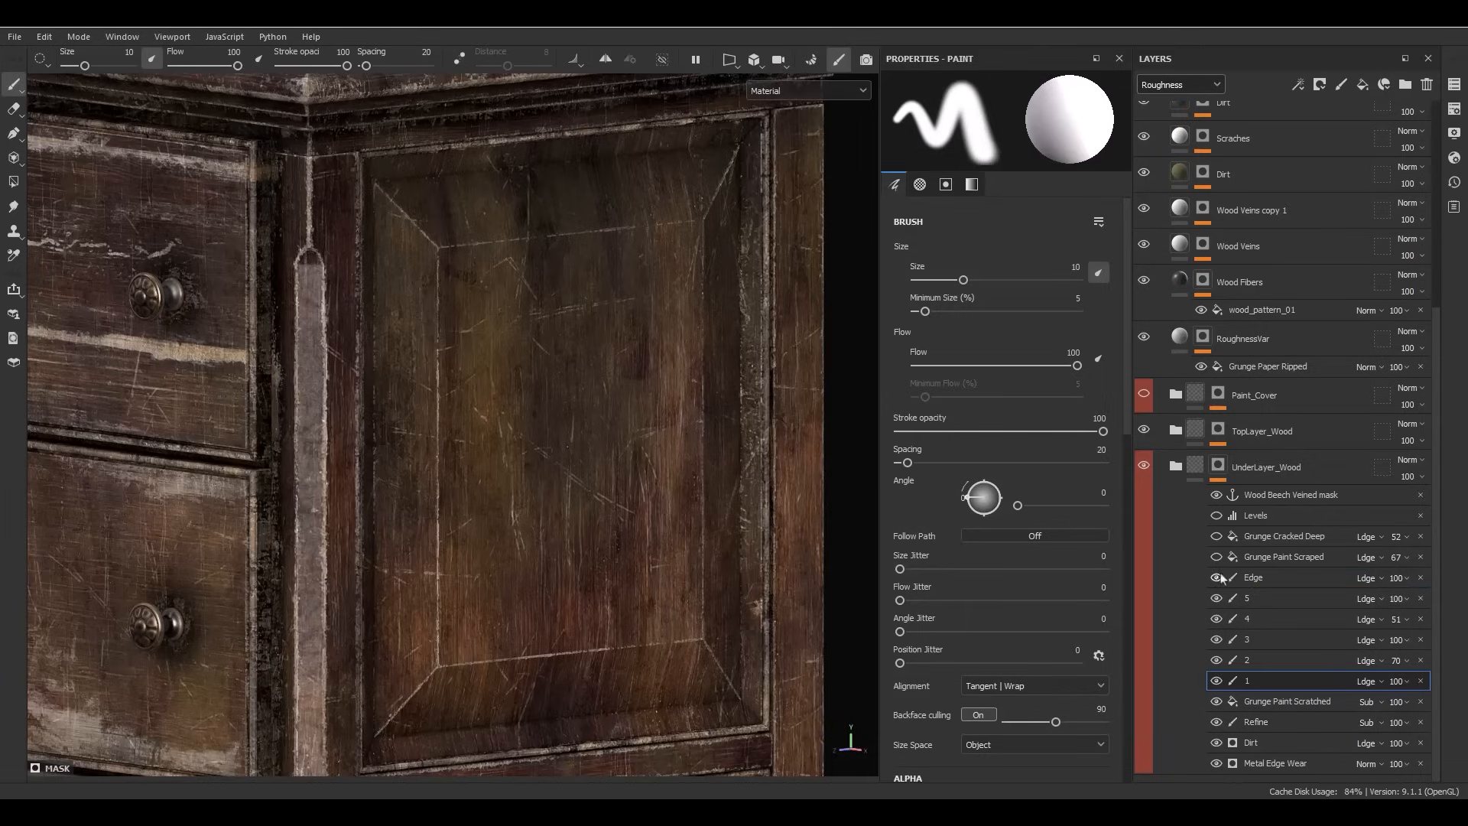
{"action": "left_click_drag", "start_coordinate": [632, 321], "coordinate": [590, 327], "text": "alt"}
{"action": "right_click_drag", "start_coordinate": [589, 328], "coordinate": [627, 566], "text": "alt"}
{"action": "mouse_move", "coordinate": [628, 566]}
{"action": "middle_mouse_down", "text": "alt"}
{"action": "mouse_move", "coordinate": [662, 434]}
{"action": "mouse_move", "coordinate": [677, 228]}
{"action": "middle_mouse_up", "text": "alt"}
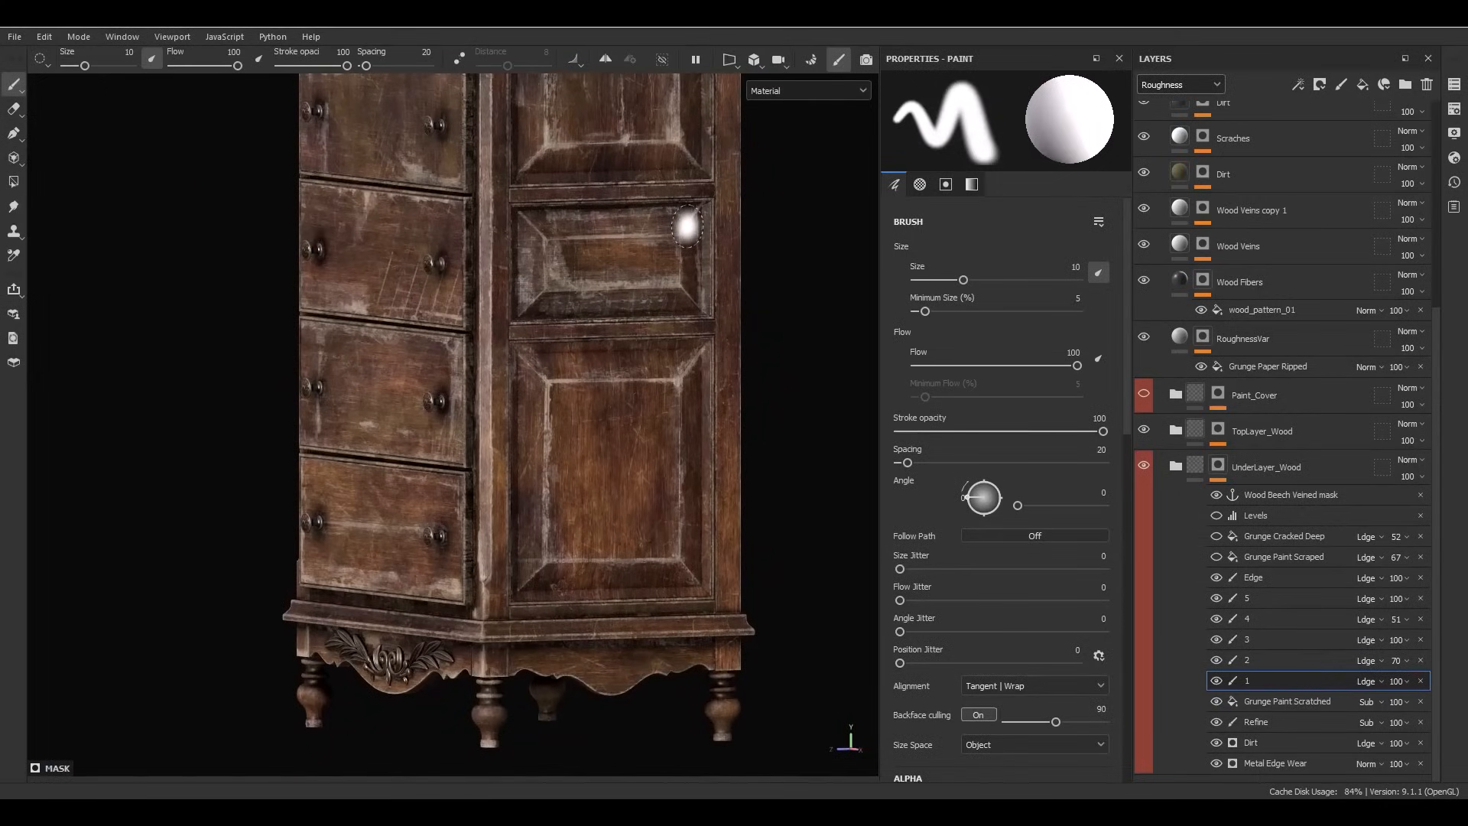
{"action": "middle_click_drag", "start_coordinate": [627, 214], "coordinate": [627, 368], "text": "alt"}
{"action": "mouse_move", "coordinate": [627, 367]}
{"action": "left_mouse_down", "text": "alt"}
{"action": "mouse_move", "coordinate": [527, 365]}
{"action": "mouse_move", "coordinate": [611, 371]}
{"action": "left_mouse_up", "text": "alt"}
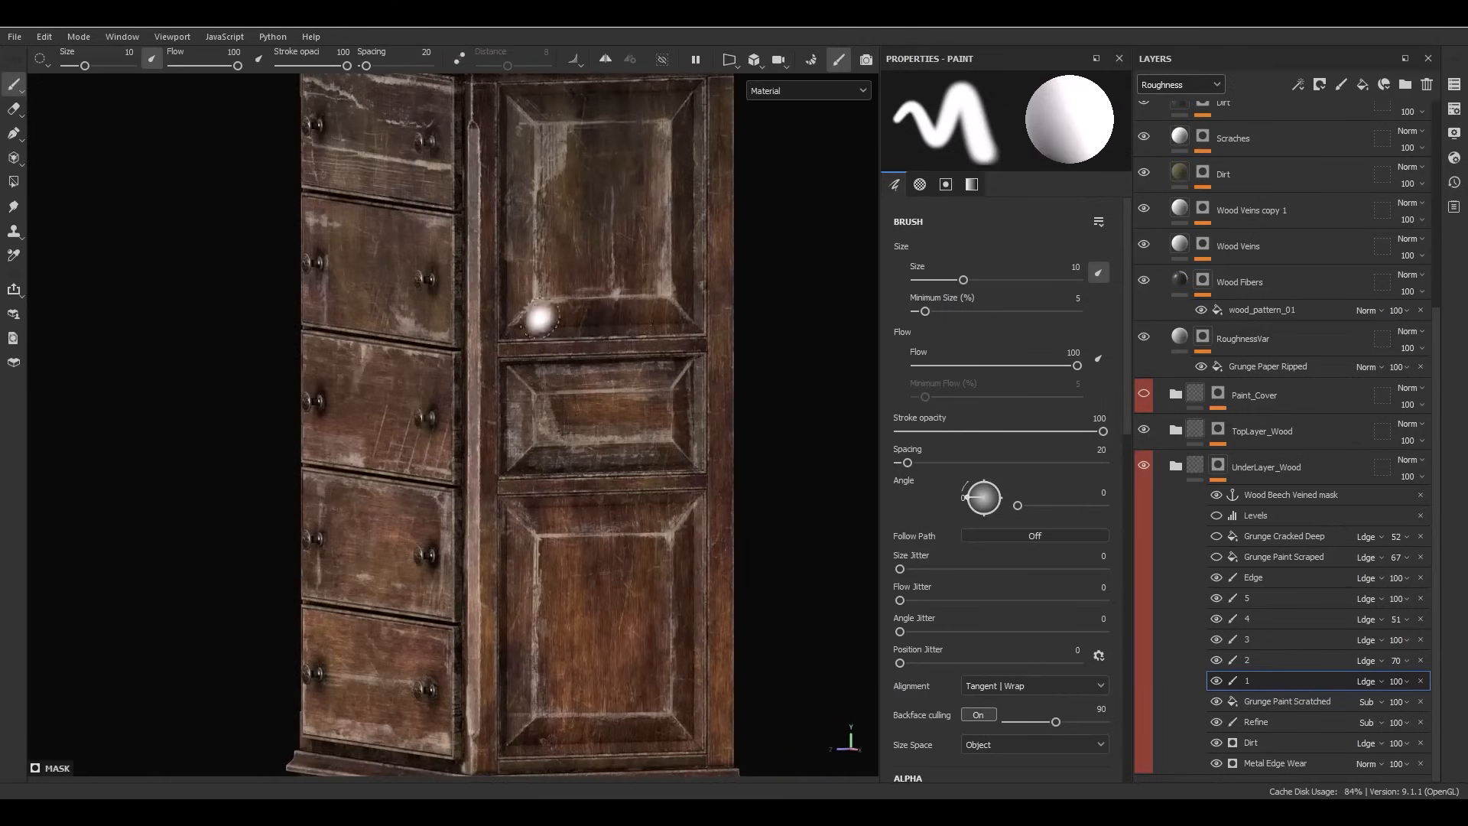
{"action": "middle_click_drag", "start_coordinate": [600, 353], "coordinate": [646, 507], "text": "alt"}
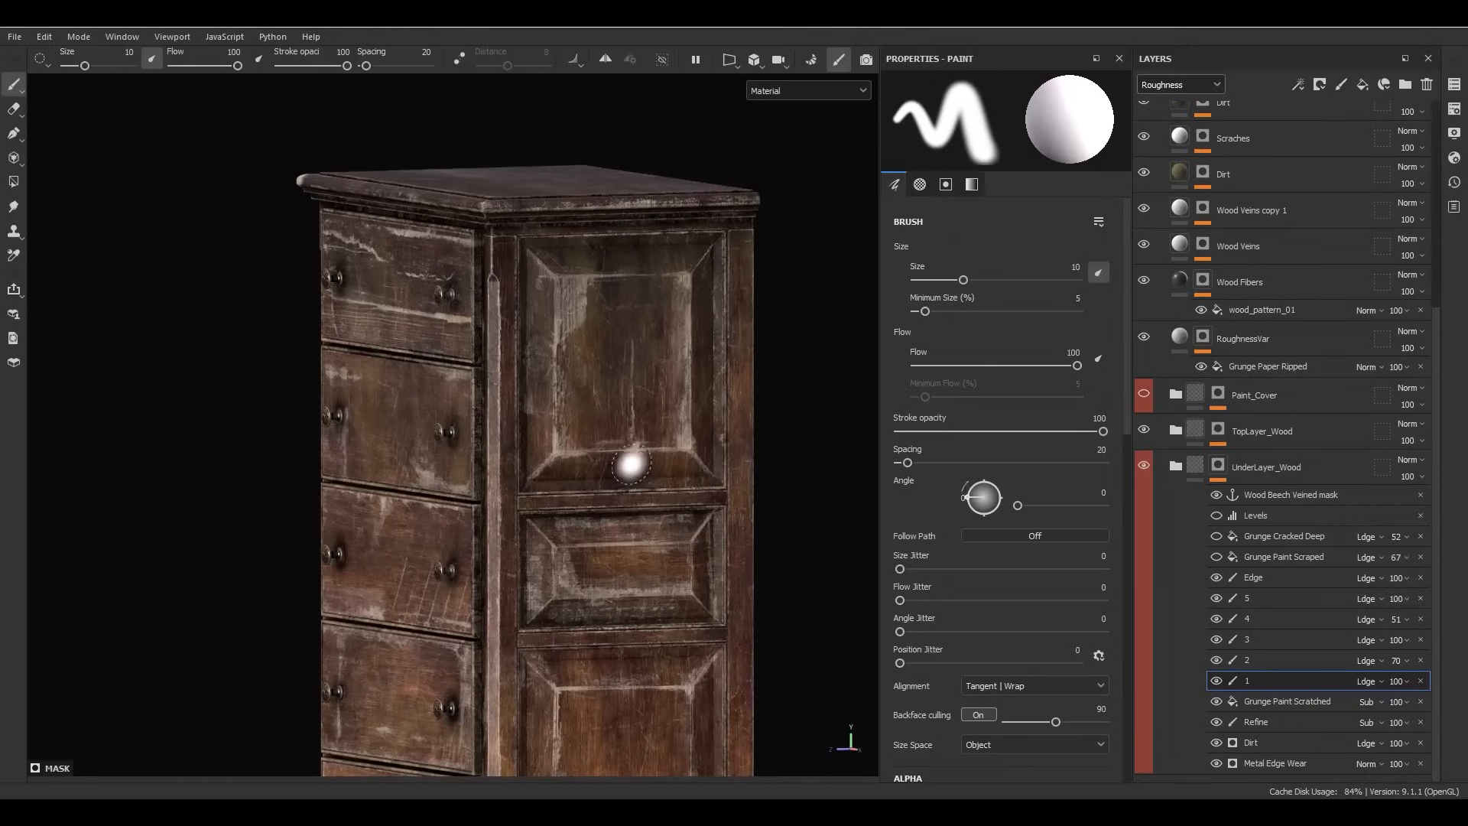
Inspect the combined painted wear on the lower drawers and base up close, as well as over the whole dresser.
{"action": "left_click_drag", "start_coordinate": [516, 357], "coordinate": [359, 294], "text": "alt"}
{"action": "middle_click_drag", "start_coordinate": [360, 295], "coordinate": [321, 115], "text": "alt"}
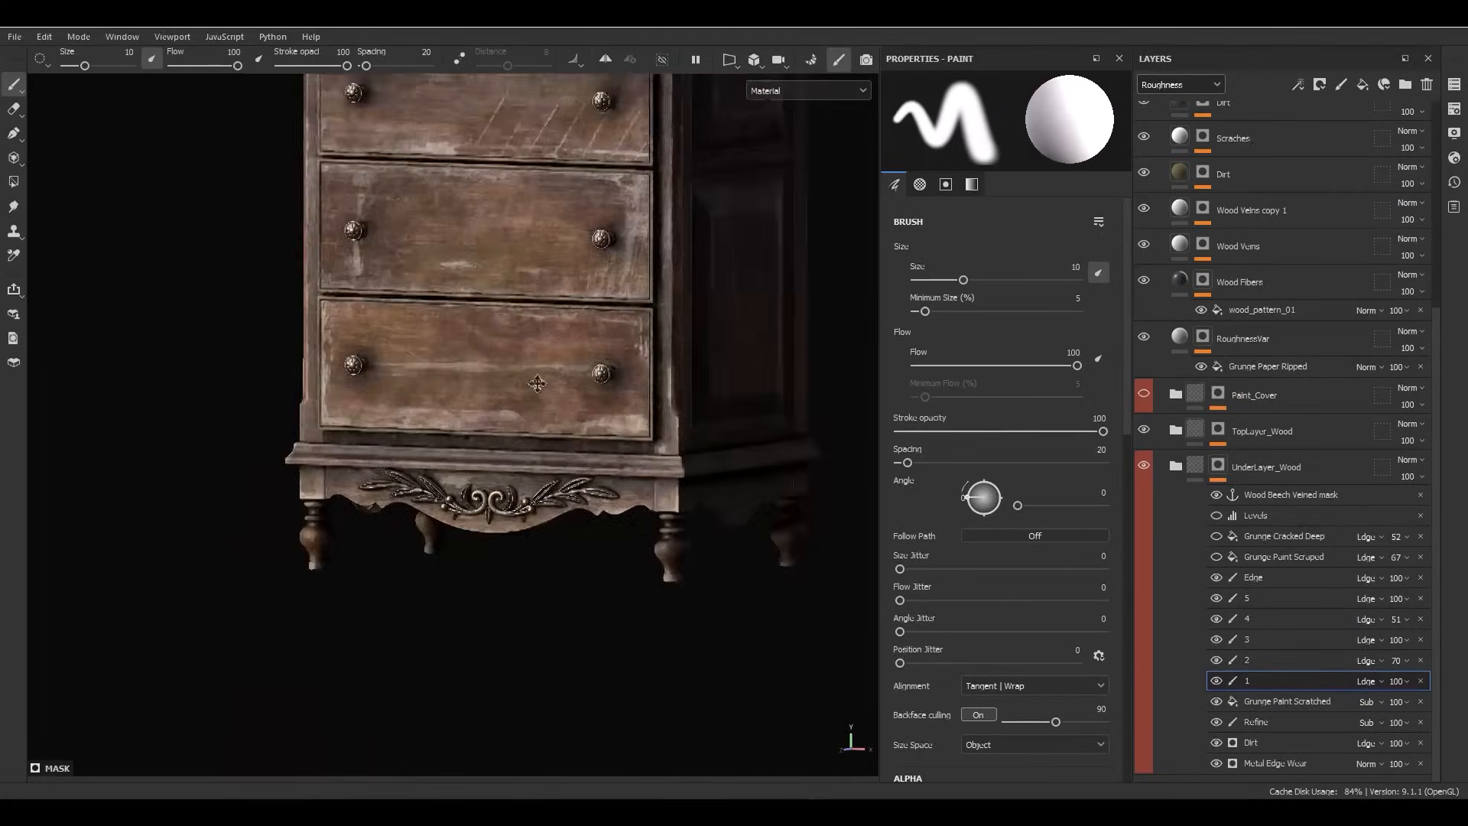
{"action": "right_click_drag", "start_coordinate": [459, 367], "coordinate": [694, 421], "text": "alt"}
{"action": "left_click_drag", "start_coordinate": [693, 421], "coordinate": [570, 366], "text": "alt"}
{"action": "right_click_drag", "start_coordinate": [570, 366], "coordinate": [440, 115], "text": "alt"}
{"action": "middle_click_drag", "start_coordinate": [440, 115], "coordinate": [486, 482], "text": "alt"}
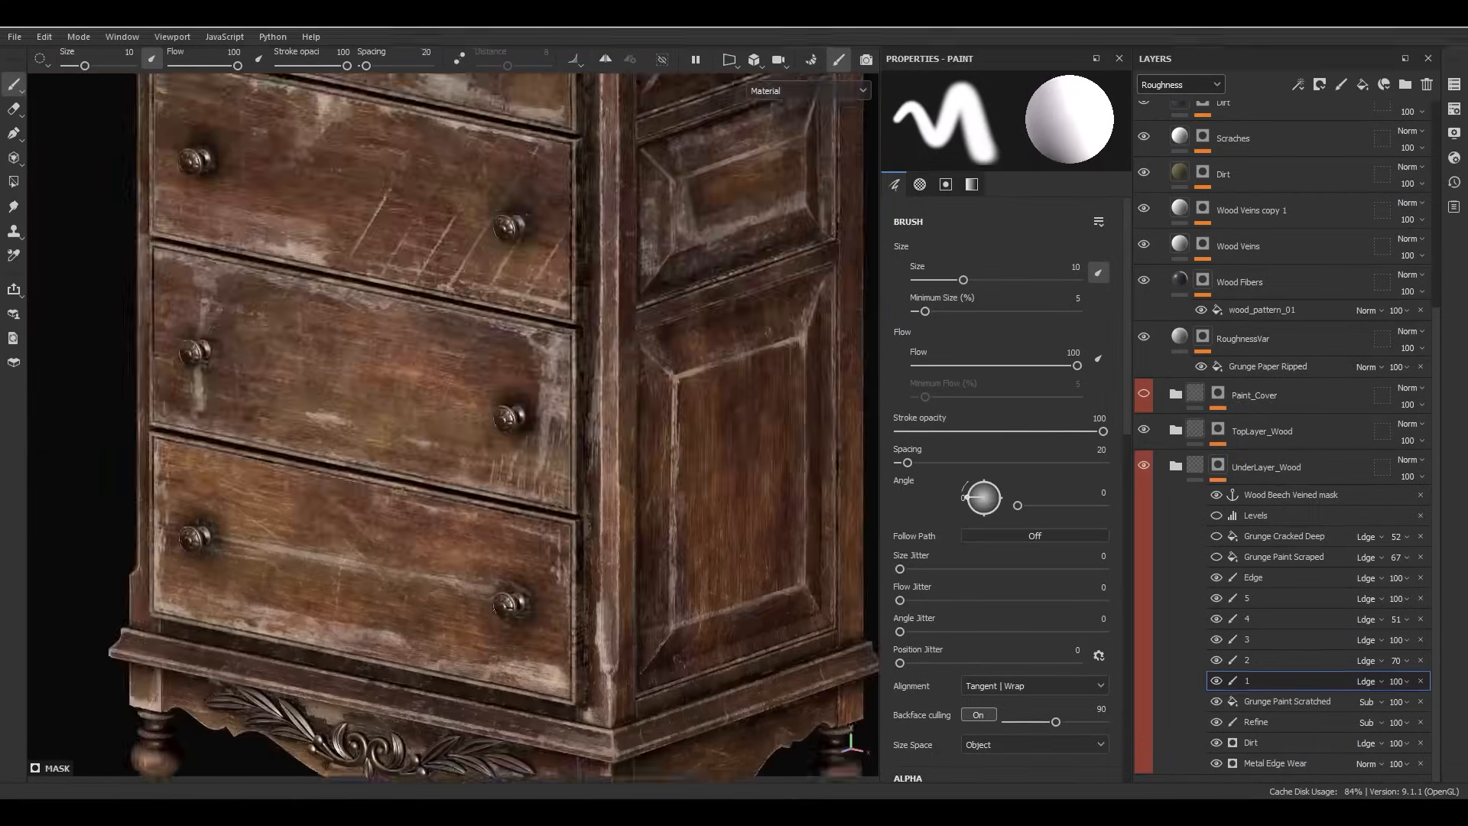
{"action": "right_click_drag", "start_coordinate": [486, 481], "coordinate": [405, 336], "text": "alt"}
{"action": "middle_click_drag", "start_coordinate": [405, 336], "coordinate": [451, 383], "text": "alt"}
{"action": "right_click_drag", "start_coordinate": [451, 382], "coordinate": [432, 360], "text": "alt"}
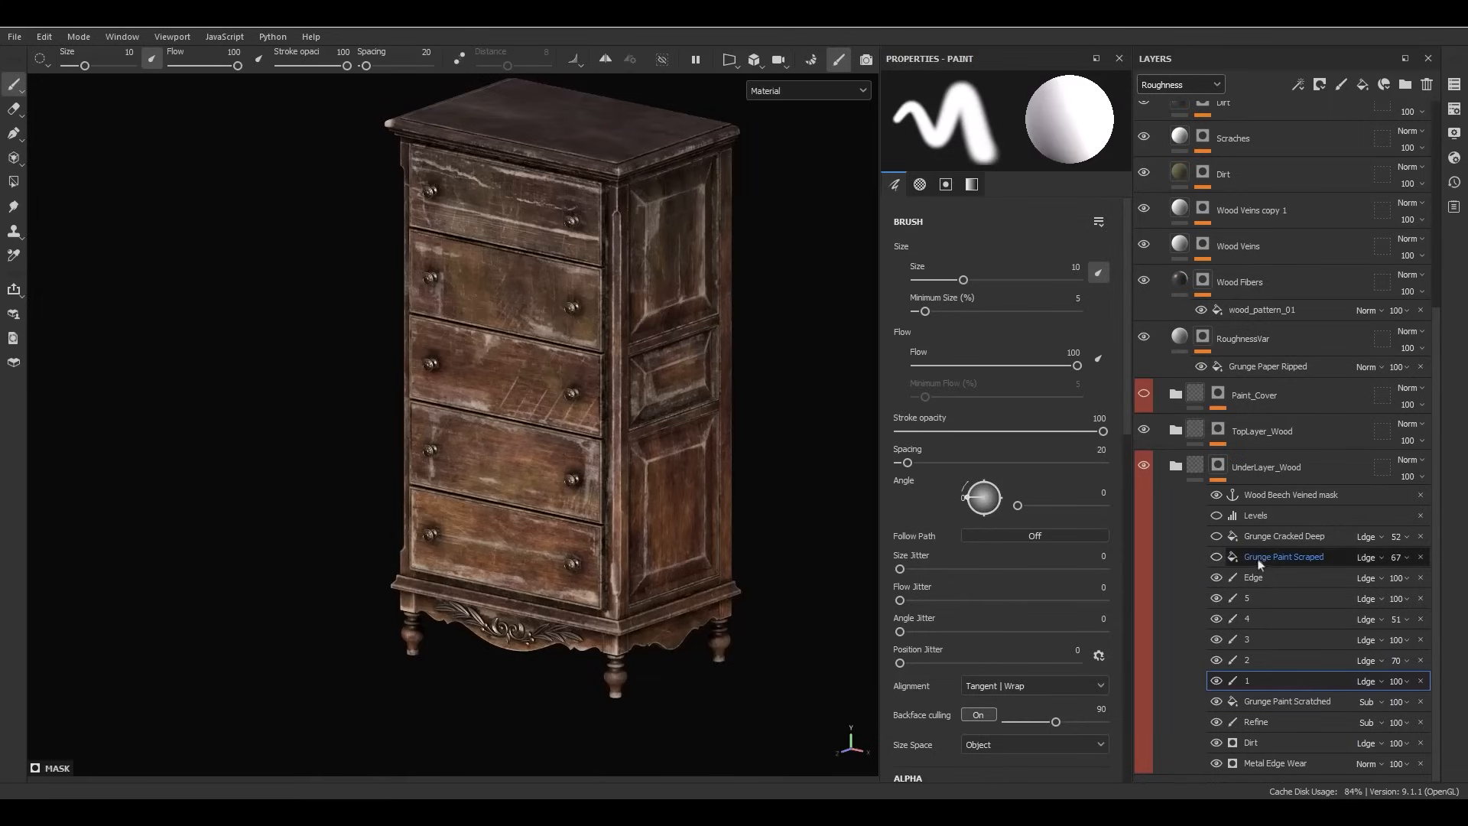
Turn on the Grunge Paint Scraped fill in the UnderLayer_Wood mask and compare the dresser with and without it.
{"action": "left_click", "coordinate": [1217, 557]}
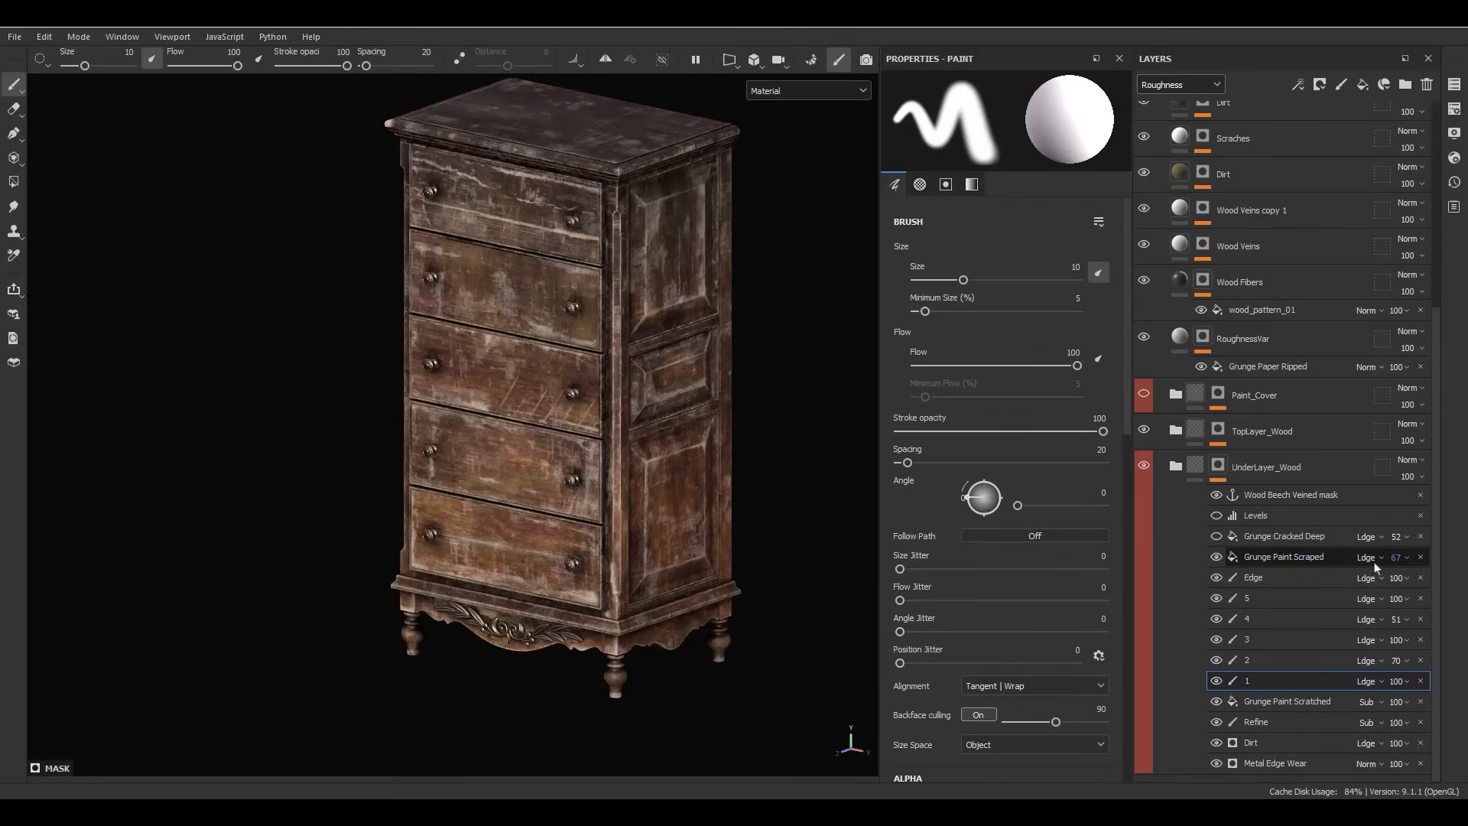
{"action": "left_click_drag", "start_coordinate": [573, 465], "coordinate": [644, 431], "text": "alt"}
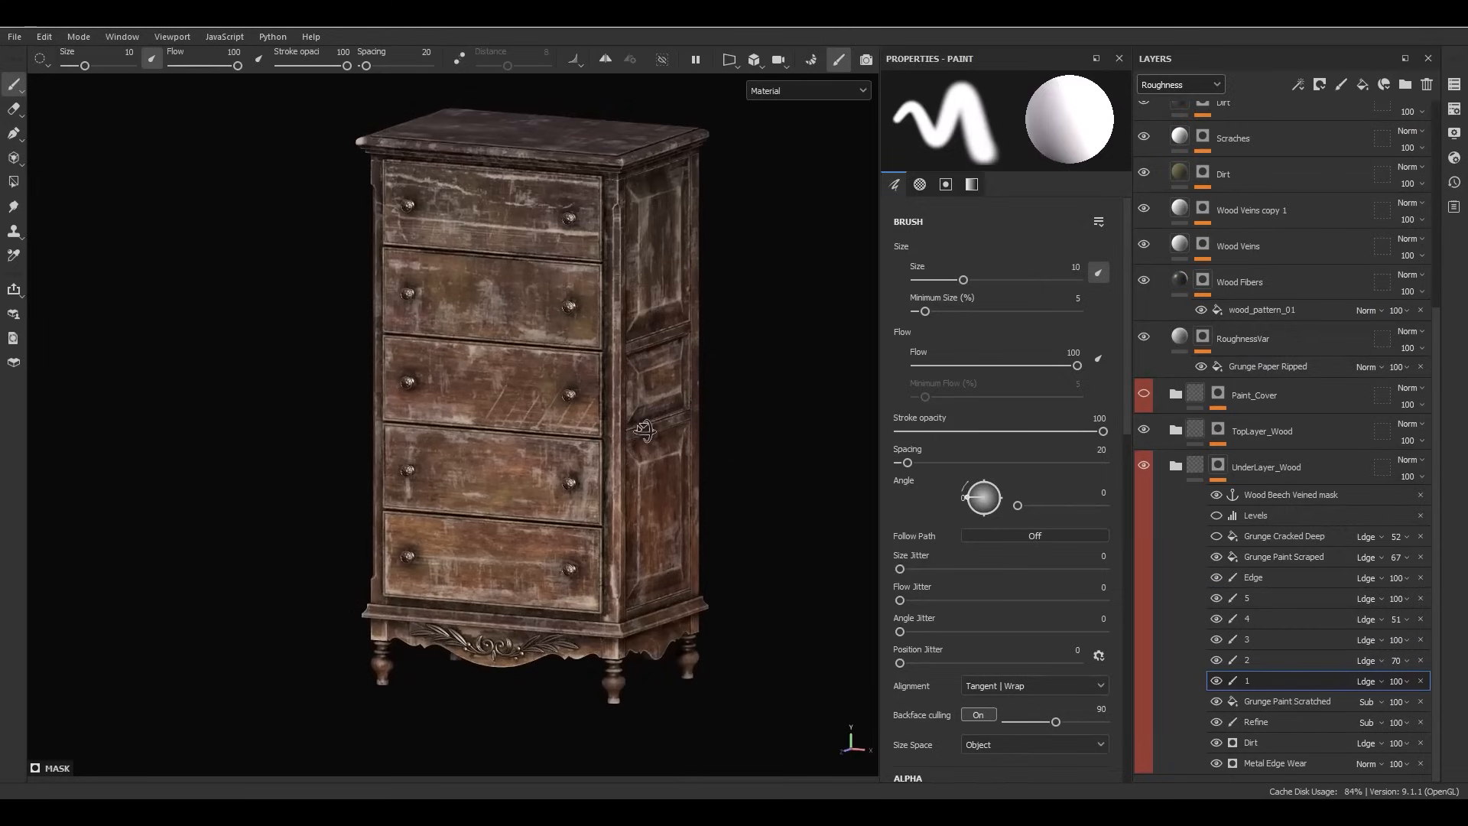
{"action": "left_click", "coordinate": [1215, 559]}
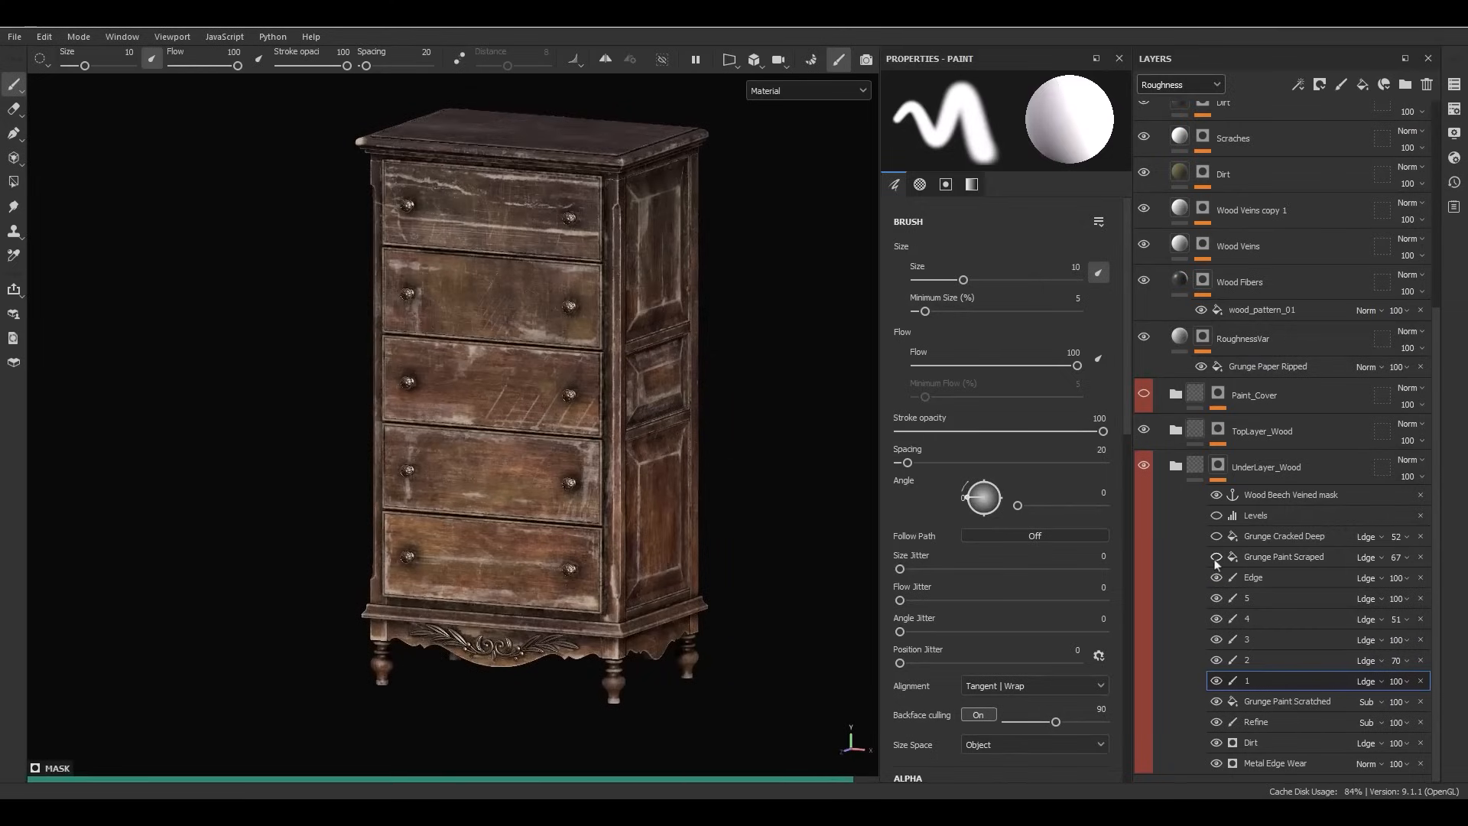
{"action": "left_click", "coordinate": [1216, 559]}
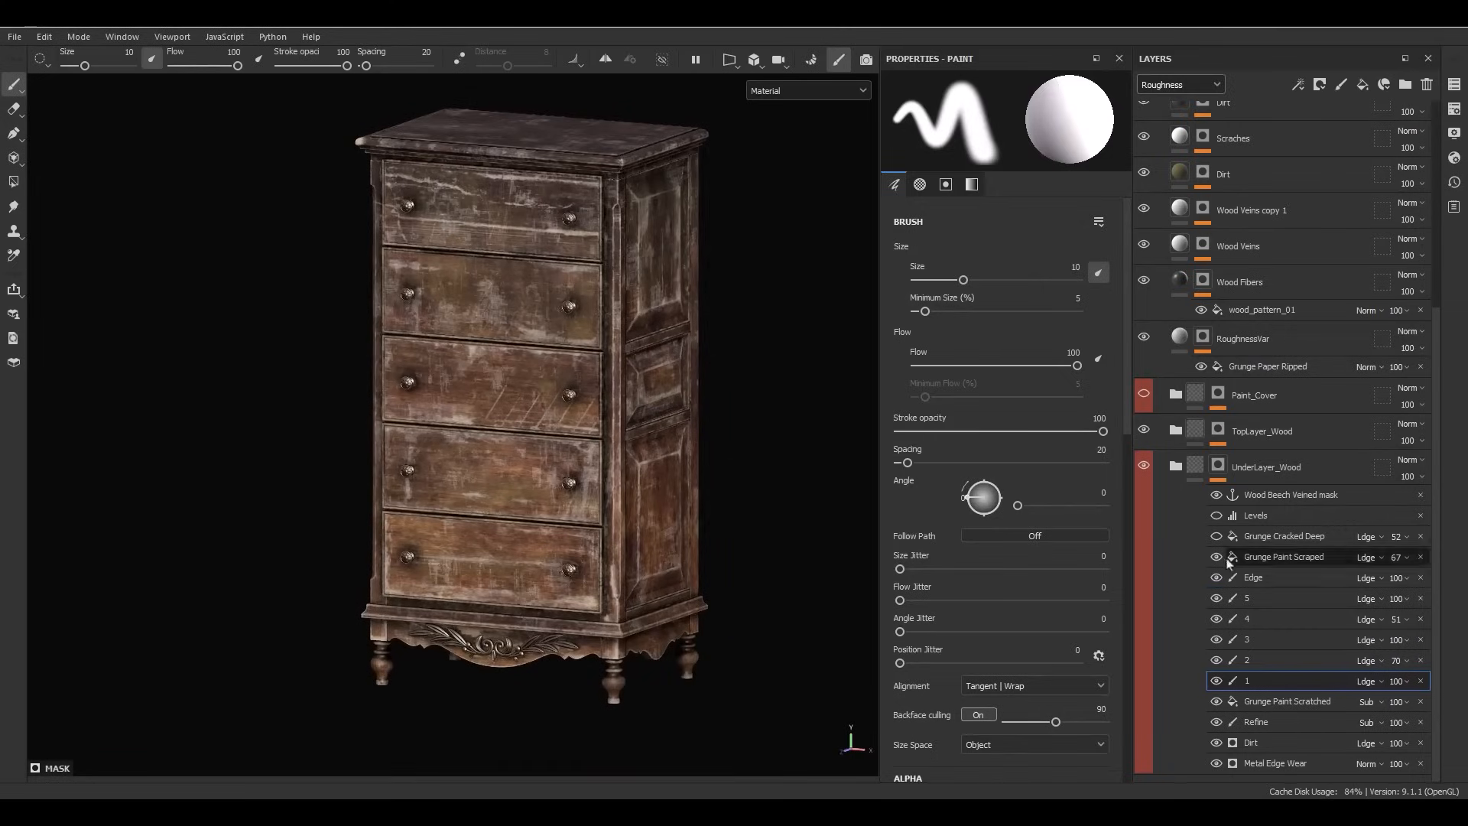
Turn on and select the Grunge Cracked Deep fill, comparing the dresser's top and front with and without it.
{"action": "left_click", "coordinate": [1267, 538]}
{"action": "left_click_drag", "start_coordinate": [797, 279], "coordinate": [819, 390], "text": "alt"}
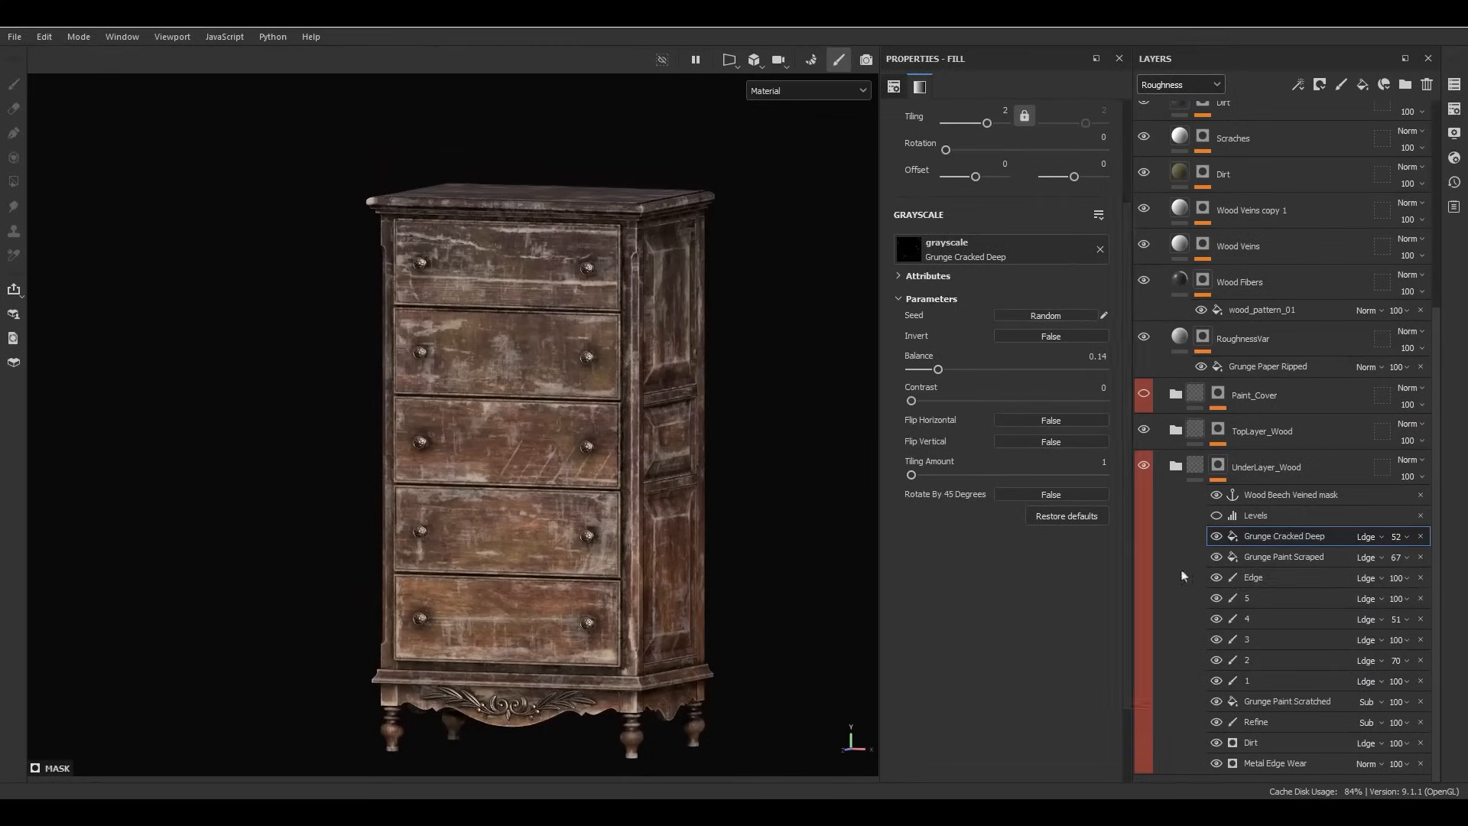
{"action": "left_click", "coordinate": [1216, 536]}
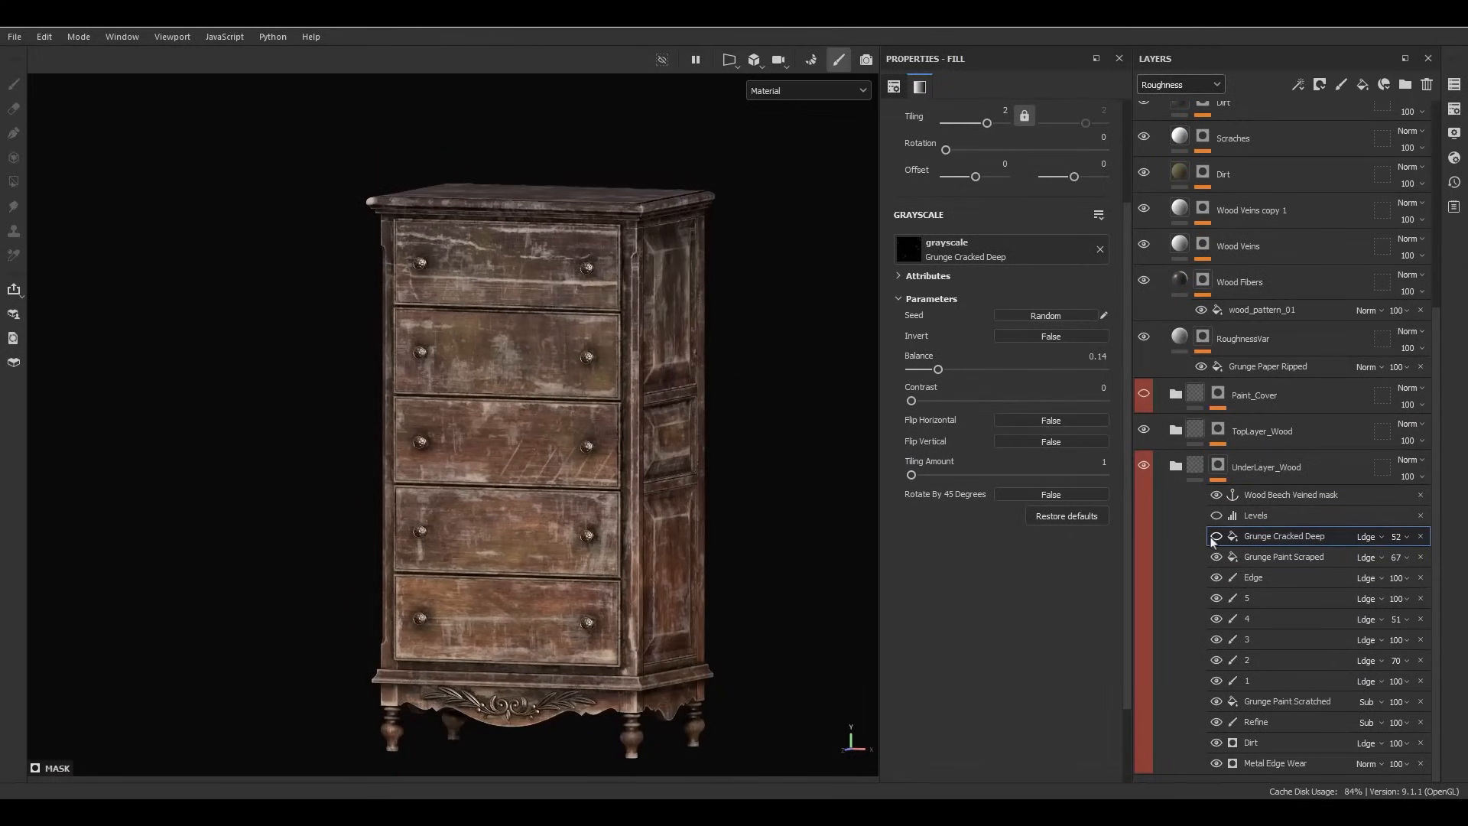
{"action": "left_click_drag", "start_coordinate": [654, 354], "coordinate": [849, 501], "text": "alt"}
{"action": "left_click_drag", "start_coordinate": [732, 473], "coordinate": [688, 430], "text": "alt"}
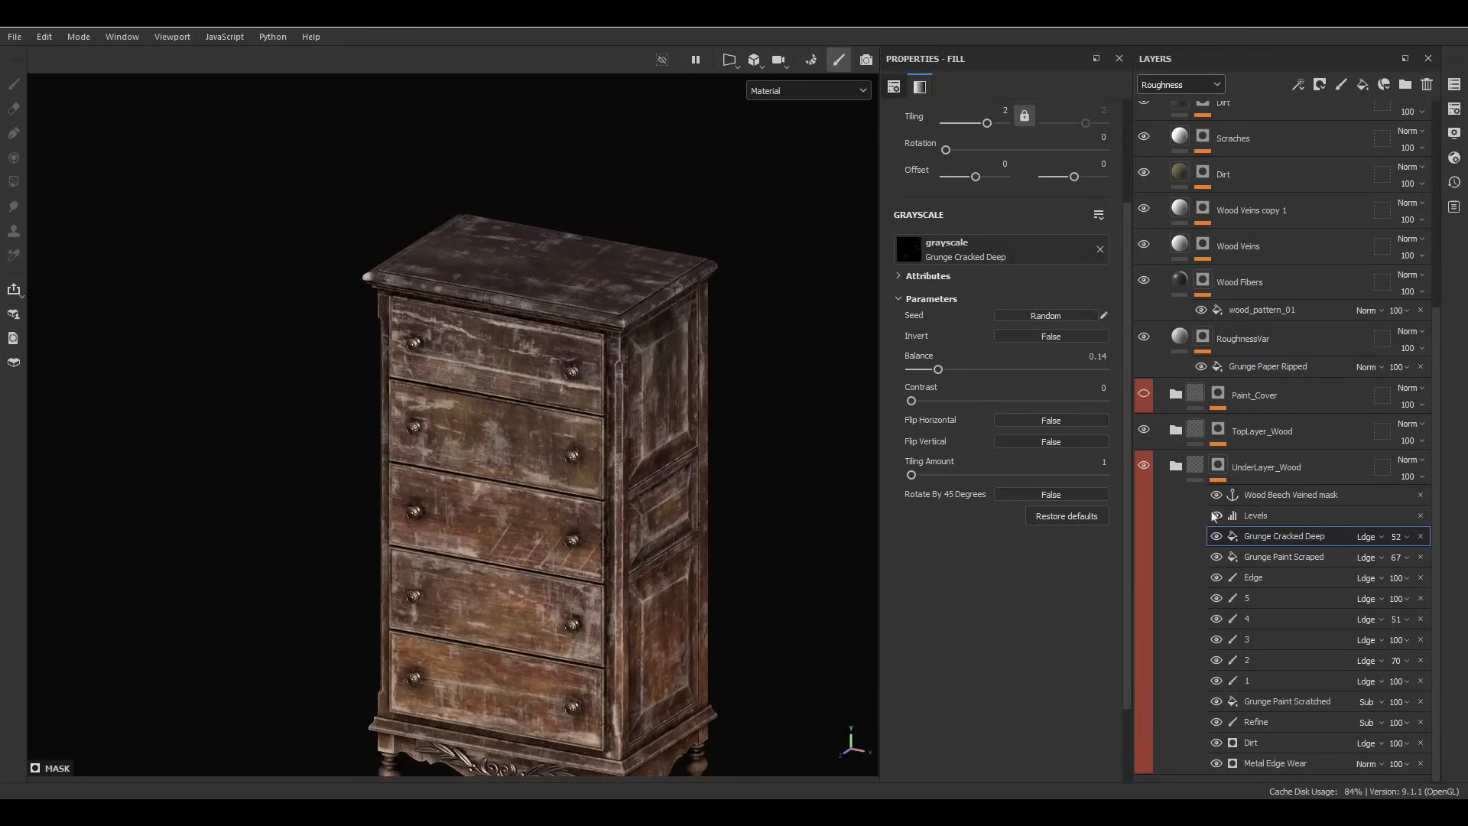
Turn on the mask's Levels effect, check the dresser front, and return the selection to the UnderLayer_Wood folder itself.
{"action": "left_click", "coordinate": [1254, 516]}
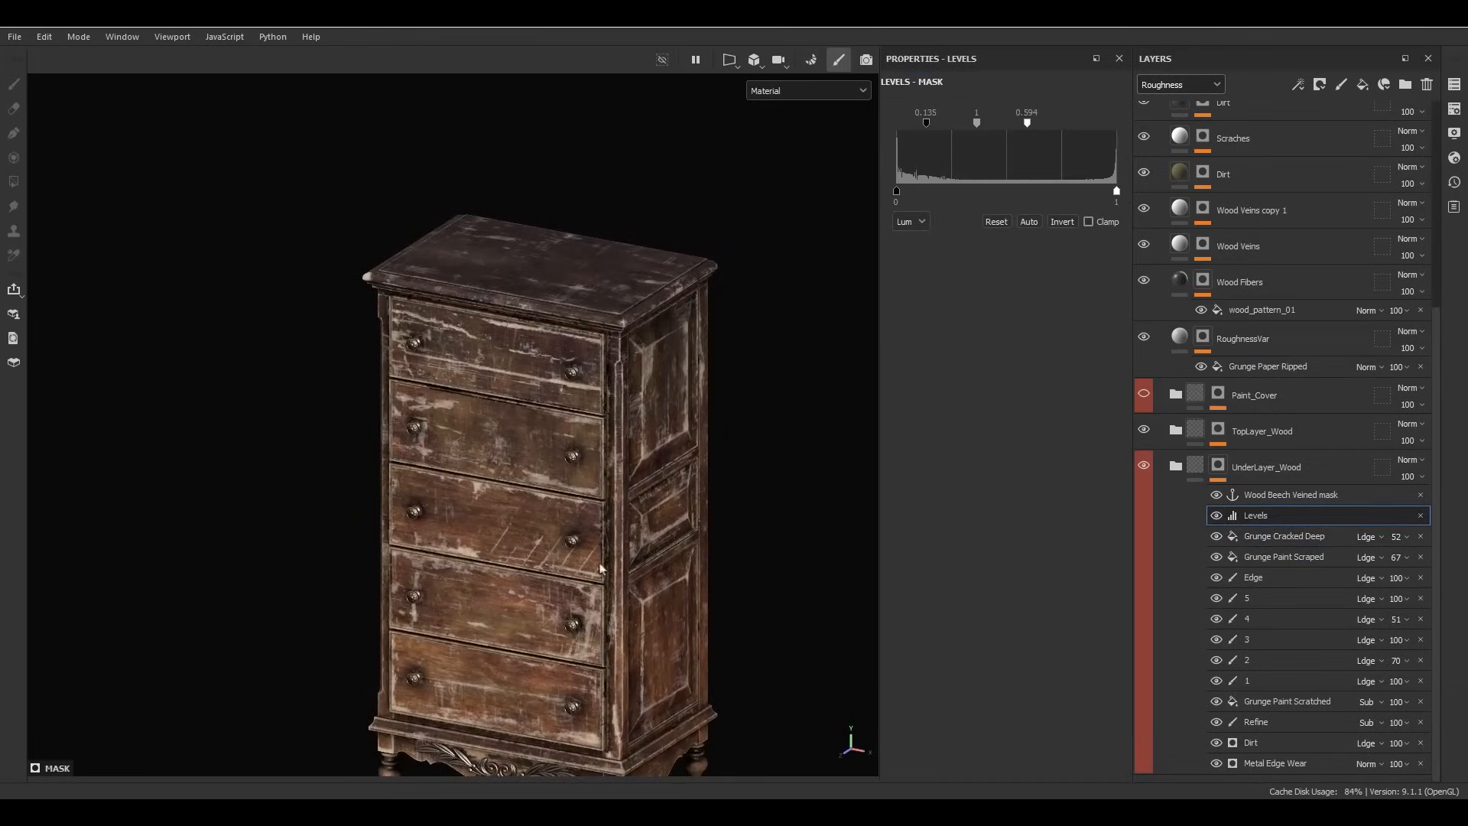
{"action": "left_click_drag", "start_coordinate": [601, 570], "coordinate": [691, 471], "text": "alt"}
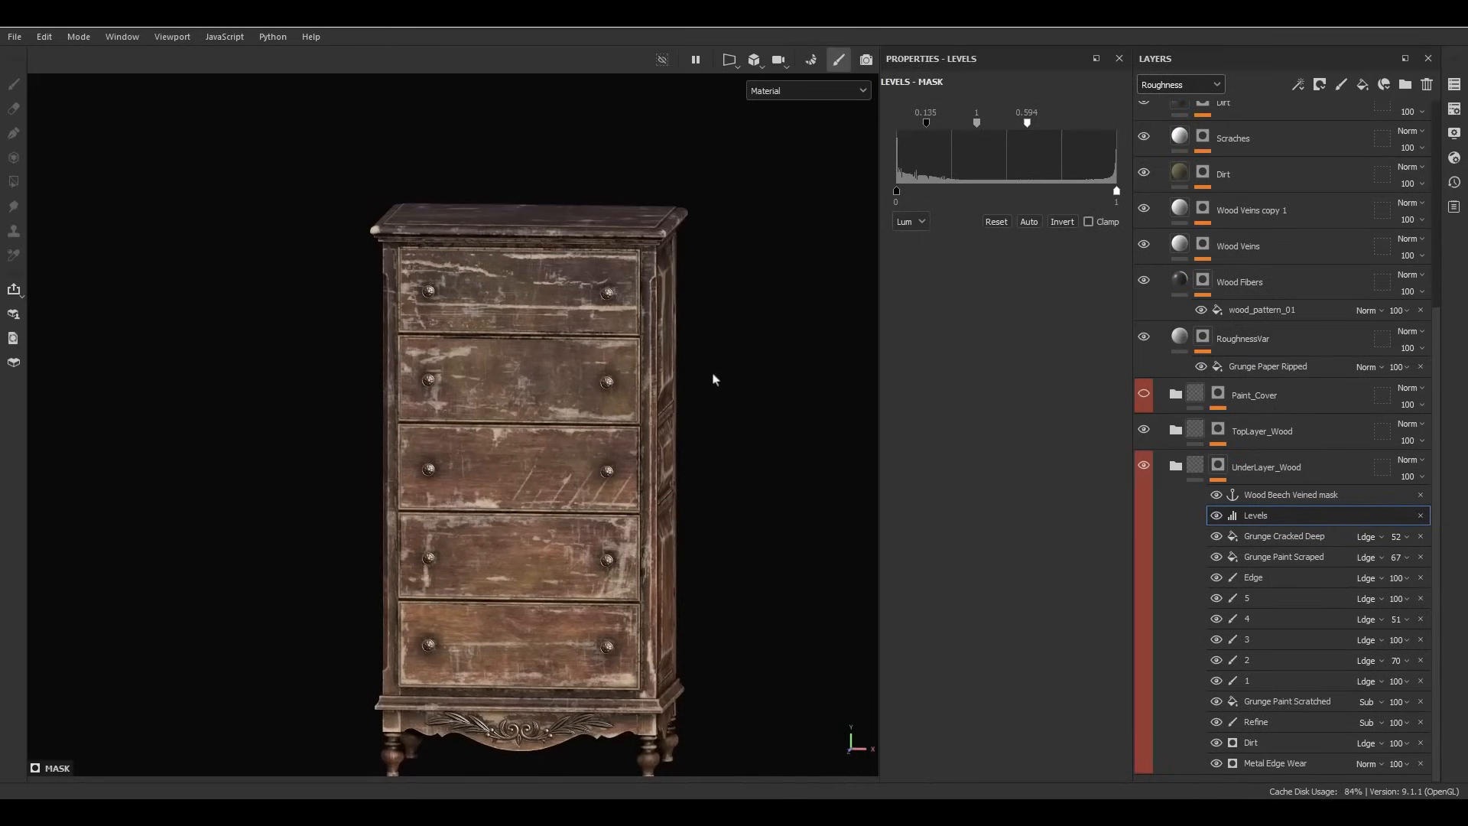
{"action": "left_click", "coordinate": [1196, 468]}
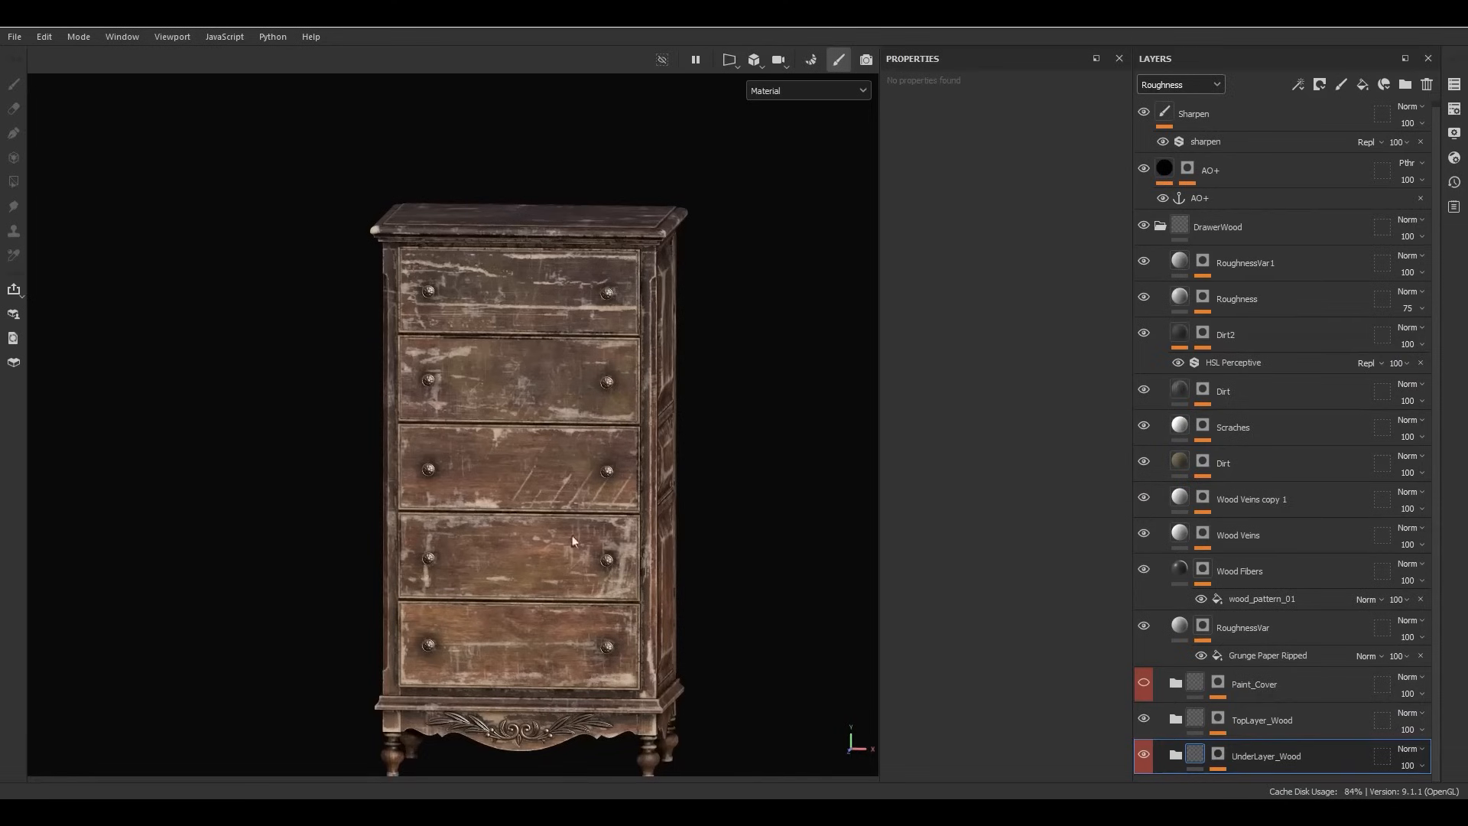
Make the Paint_Cover folder visible, select it, and inspect the chipped green paint on the drawer fronts.
{"action": "left_click_drag", "start_coordinate": [649, 520], "coordinate": [540, 539], "text": "alt"}
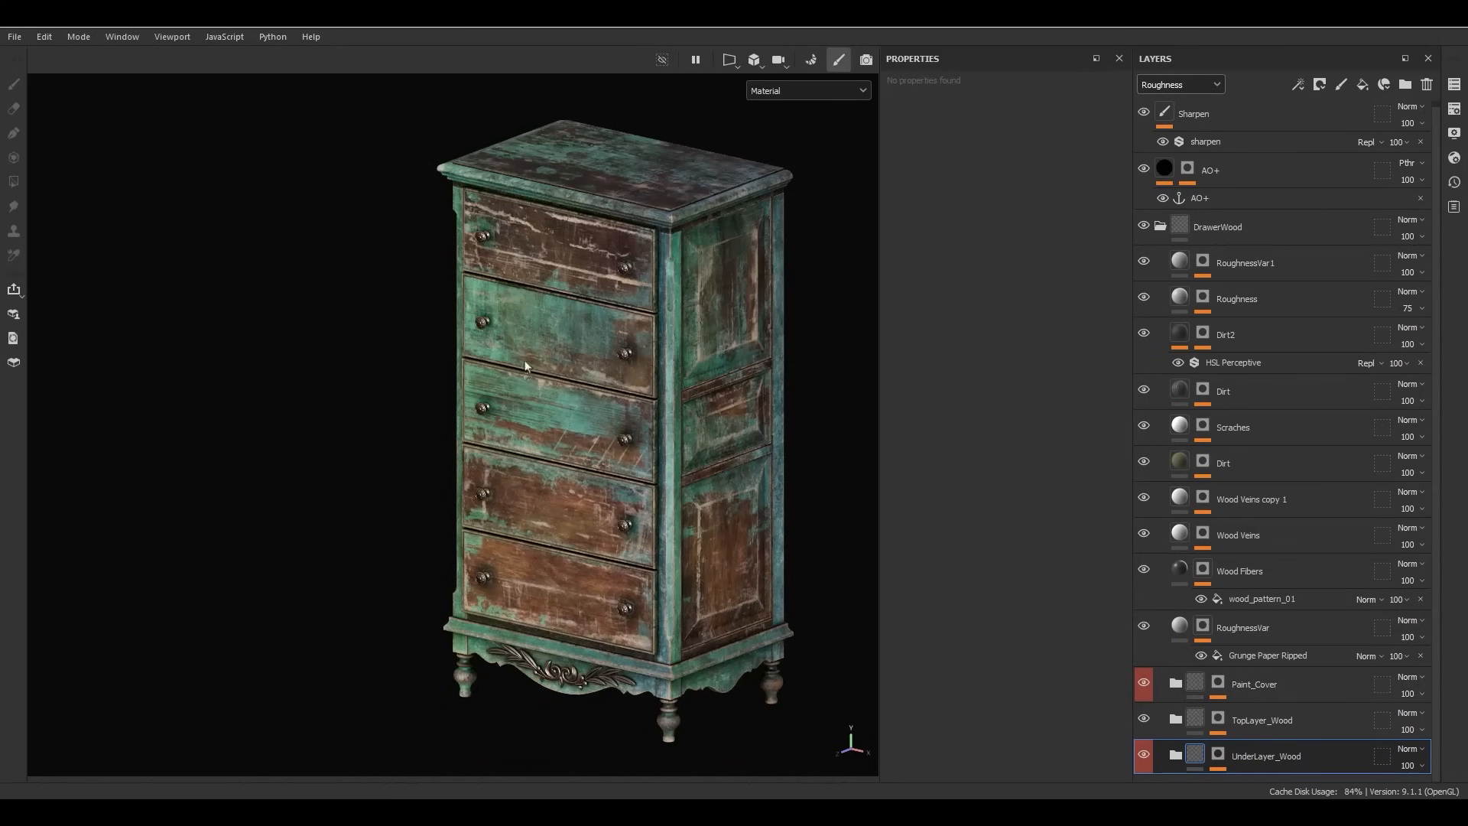
{"action": "scroll", "coordinate": [525, 366], "scroll_direction": "up", "scroll_amount": 6}
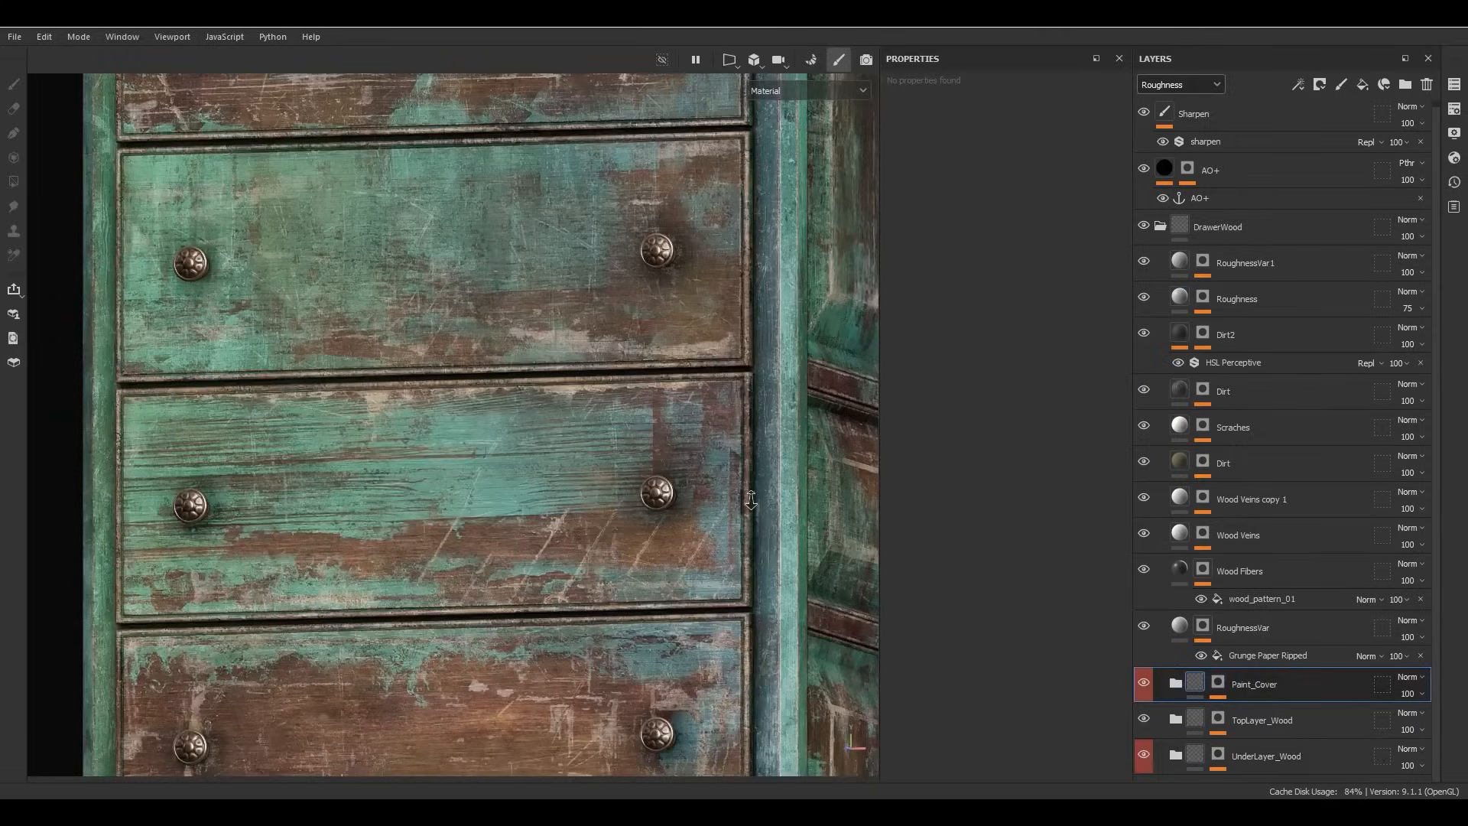
{"action": "right_click_drag", "start_coordinate": [757, 501], "coordinate": [724, 351], "text": "alt"}
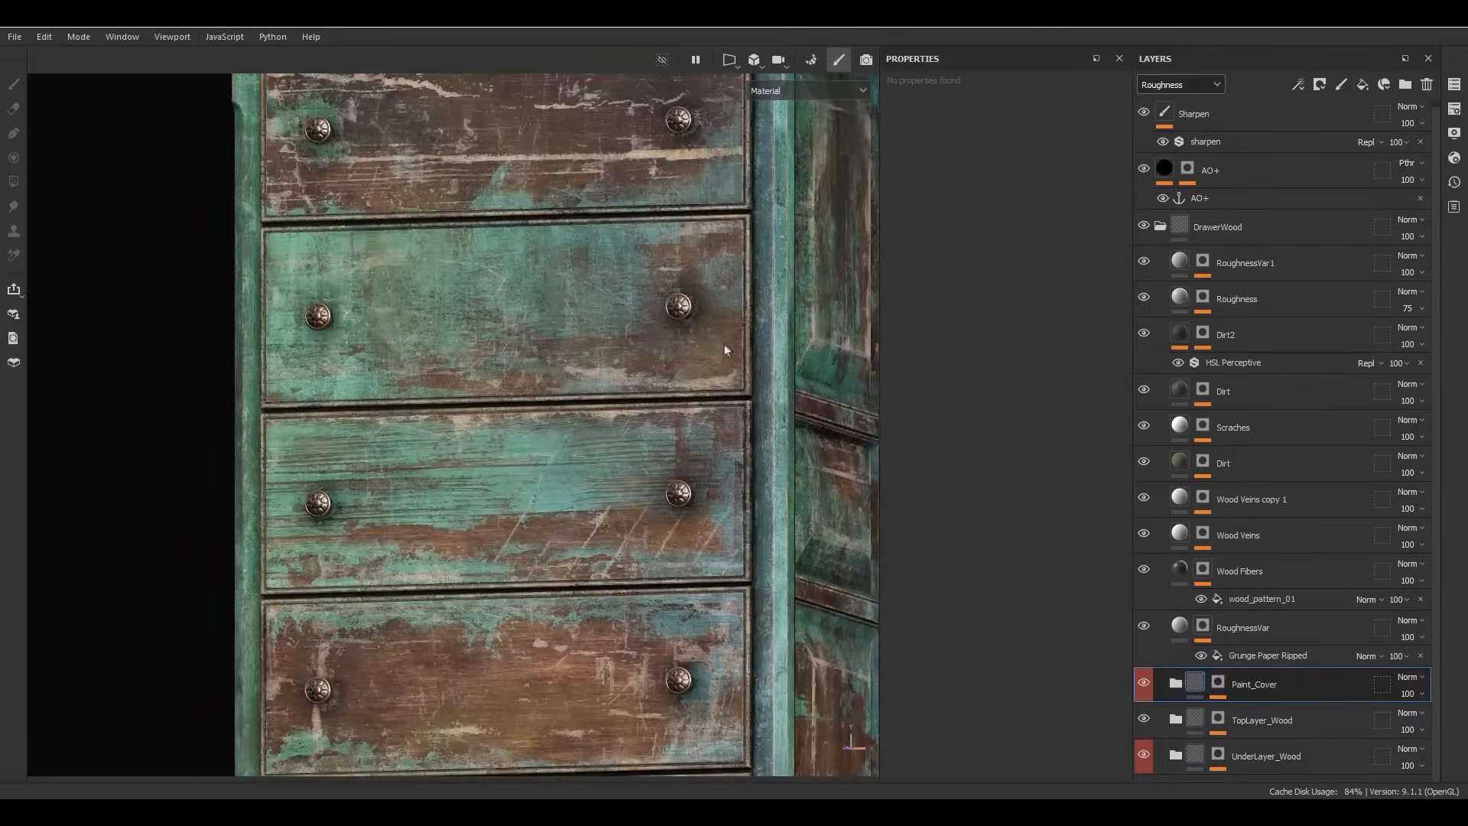
{"action": "left_click_drag", "start_coordinate": [724, 351], "coordinate": [743, 417], "text": "alt"}
{"action": "right_click_drag", "start_coordinate": [744, 417], "coordinate": [751, 285], "text": "alt"}
Display the Paint_Cover mask on its own and hide its effects from Metal Edge Wear down to Dirt, framing the whole dresser.
{"action": "left_click", "coordinate": [1217, 682]}
{"action": "scroll", "coordinate": [1259, 693], "scroll_direction": "down", "scroll_amount": 4}
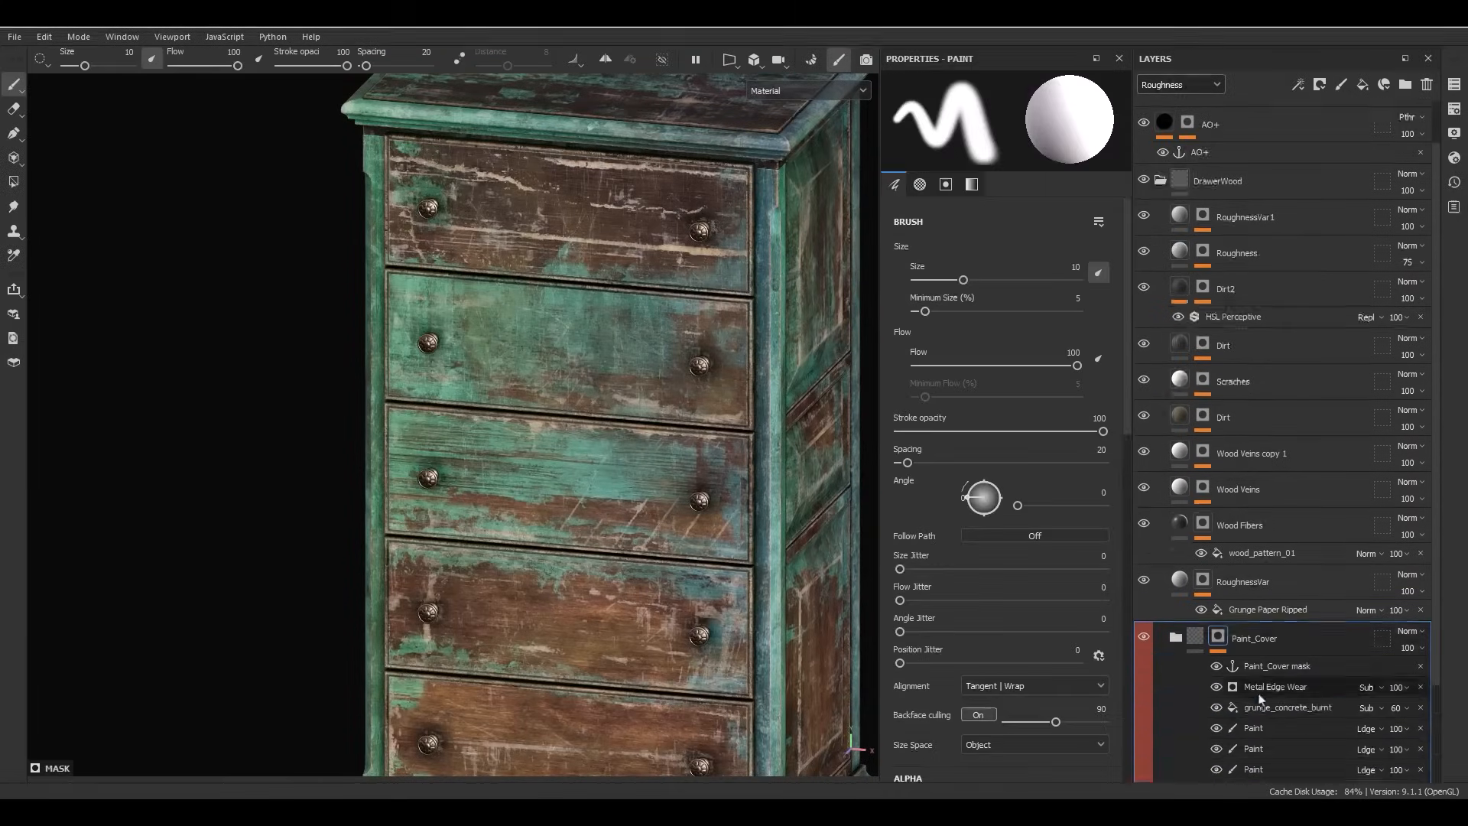
{"action": "left_click", "coordinate": [1230, 568], "text": "alt"}
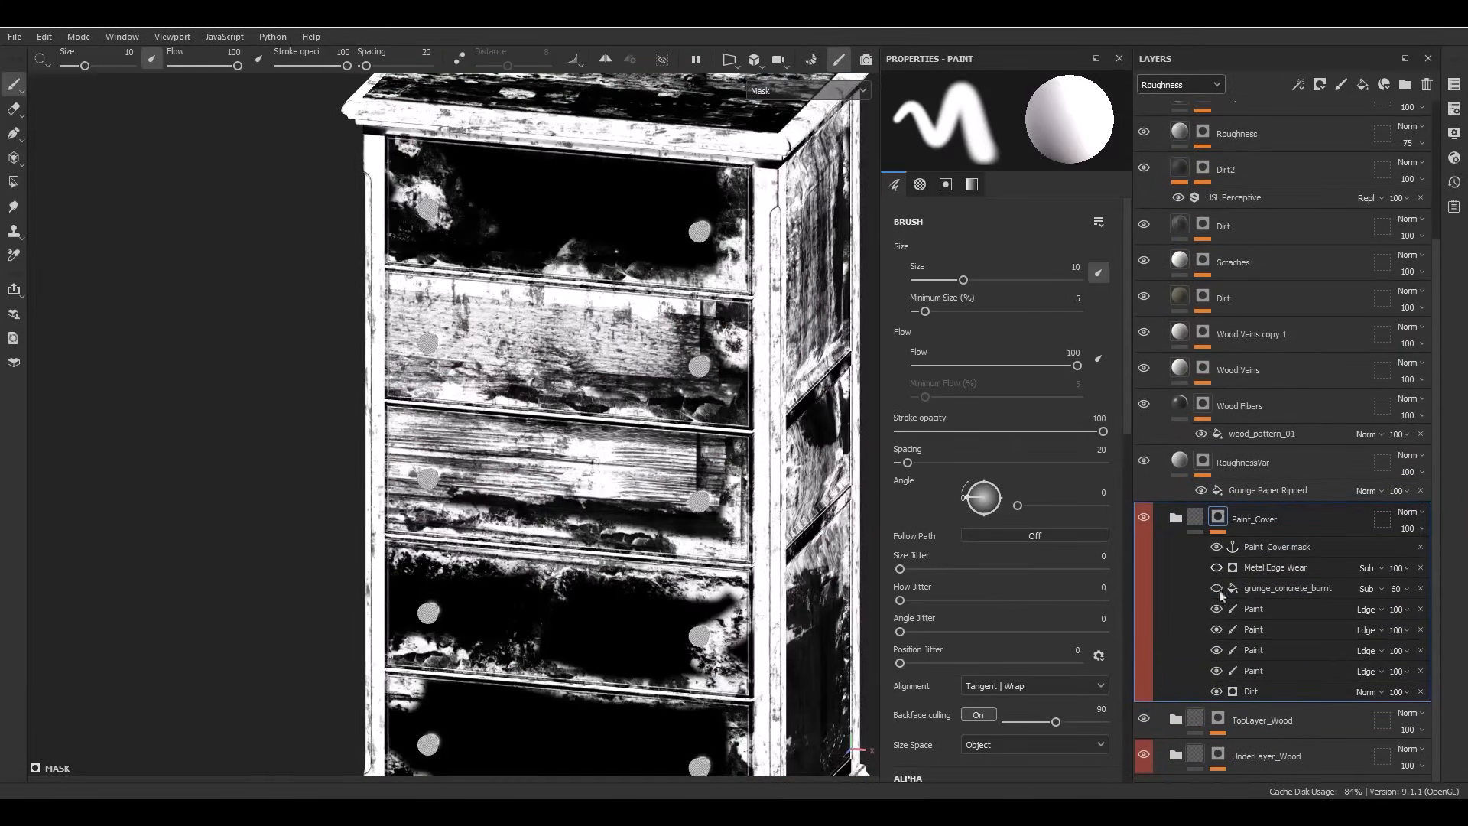
{"action": "middle_click_drag", "start_coordinate": [818, 605], "coordinate": [641, 608], "text": "alt"}
{"action": "right_click_drag", "start_coordinate": [640, 608], "coordinate": [590, 256], "text": "alt"}
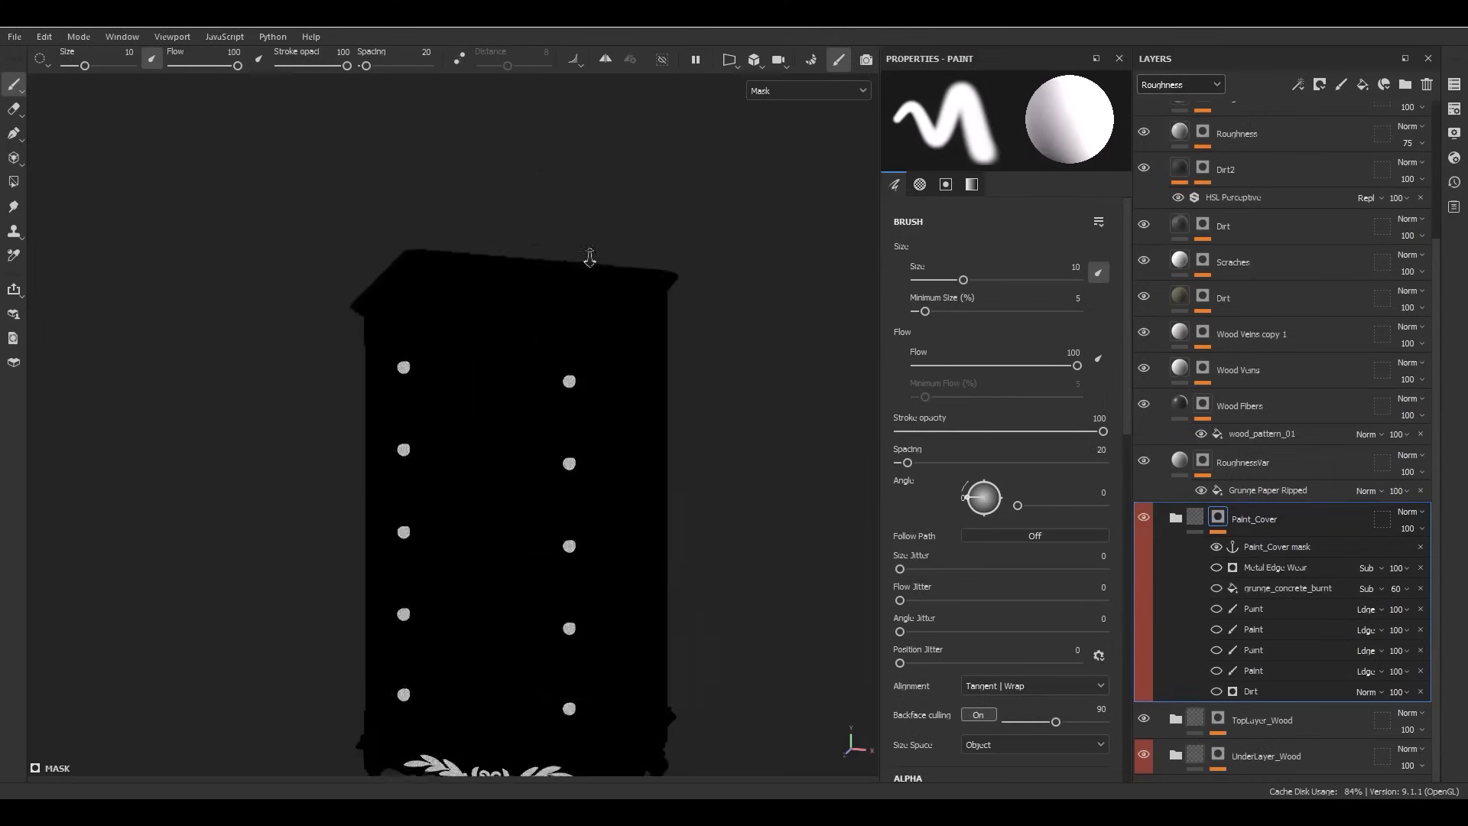
{"action": "middle_click_drag", "start_coordinate": [579, 374], "coordinate": [642, 206], "text": "alt"}
Turn on the Dirt generator and the lowest Paint effect in the Paint_Cover mask, checking the dresser's frame and edges.
{"action": "left_click", "coordinate": [1217, 692]}
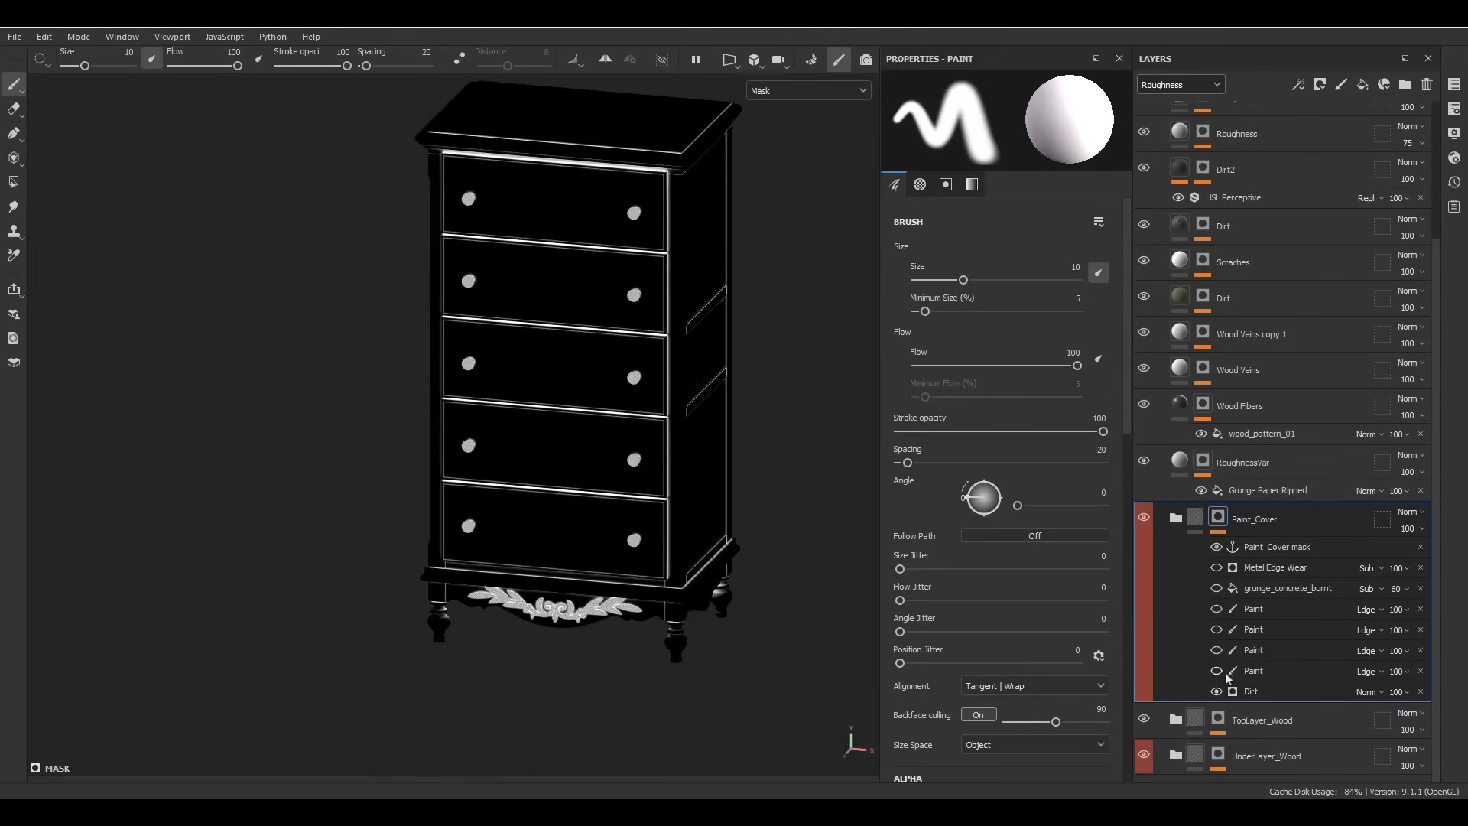
{"action": "scroll", "coordinate": [636, 472], "scroll_direction": "up", "scroll_amount": 3}
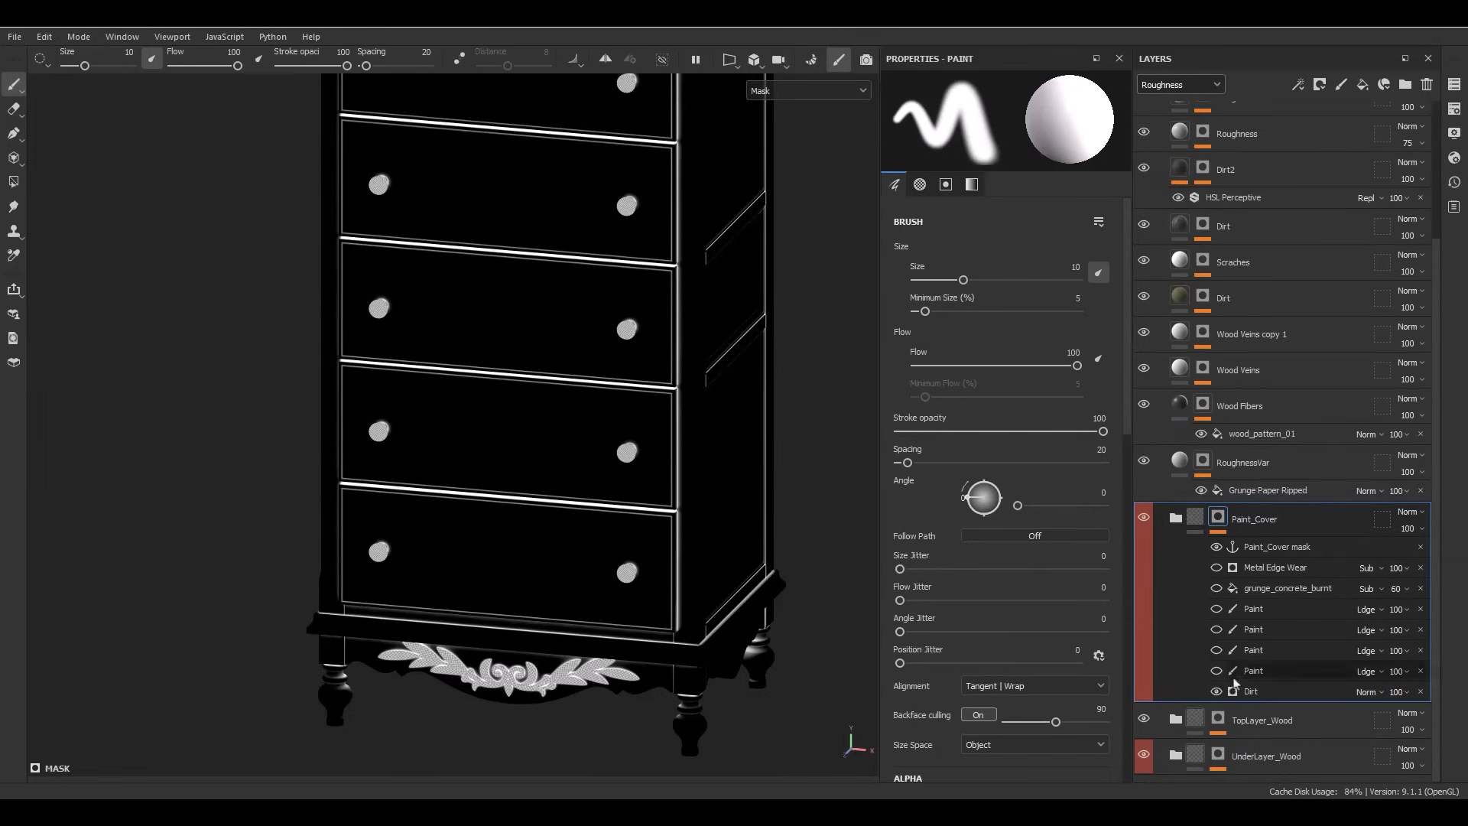
{"action": "left_click", "coordinate": [1216, 673]}
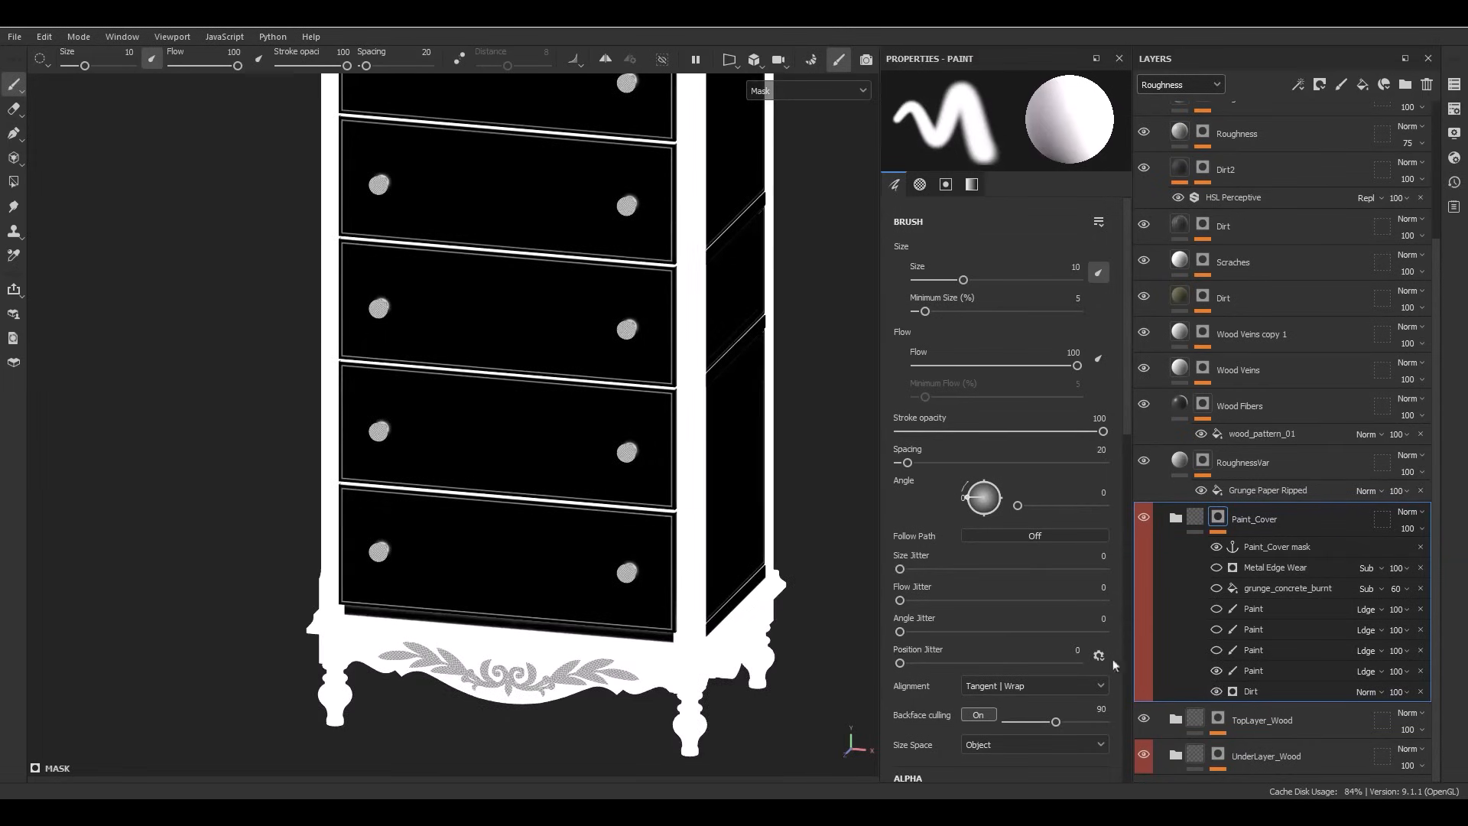
{"action": "scroll", "coordinate": [726, 520], "scroll_direction": "down", "scroll_amount": 3}
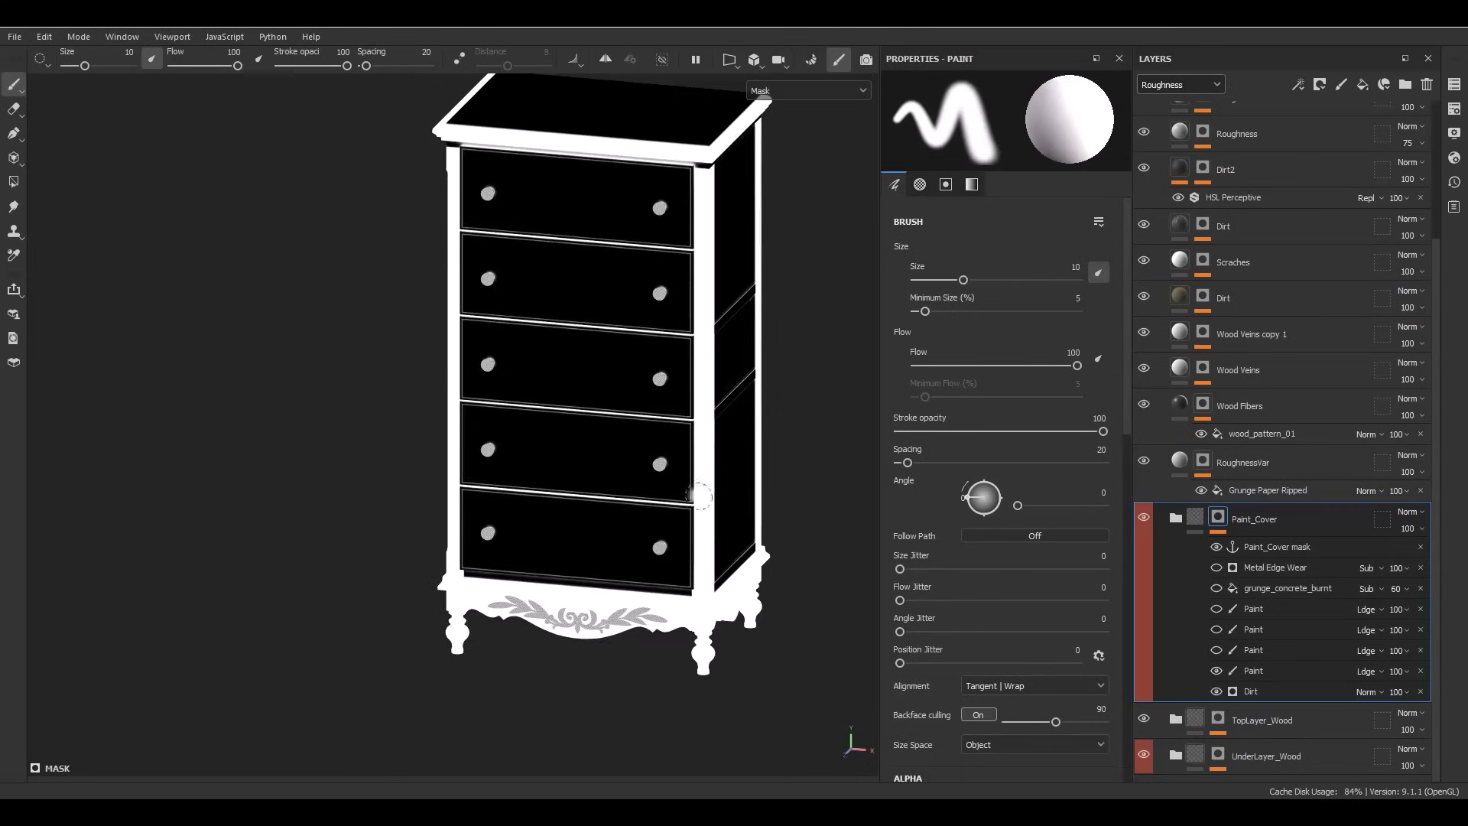
{"action": "left_click_drag", "start_coordinate": [658, 517], "coordinate": [581, 521], "text": "alt"}
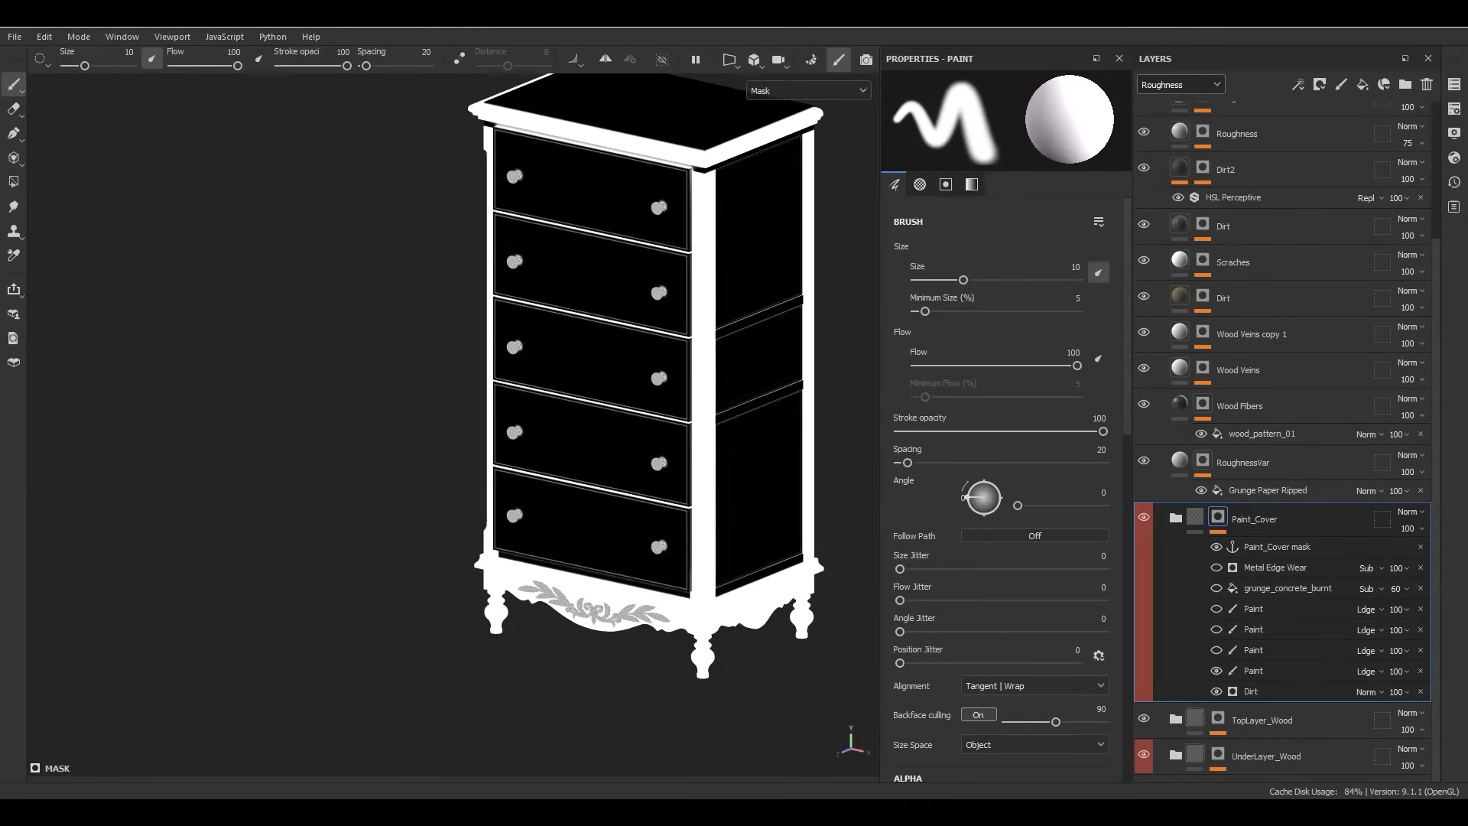
Turn on the remaining three Paint effects from the lowest upward, checking the mask on the dresser's front and side.
{"action": "left_click", "coordinate": [1216, 651]}
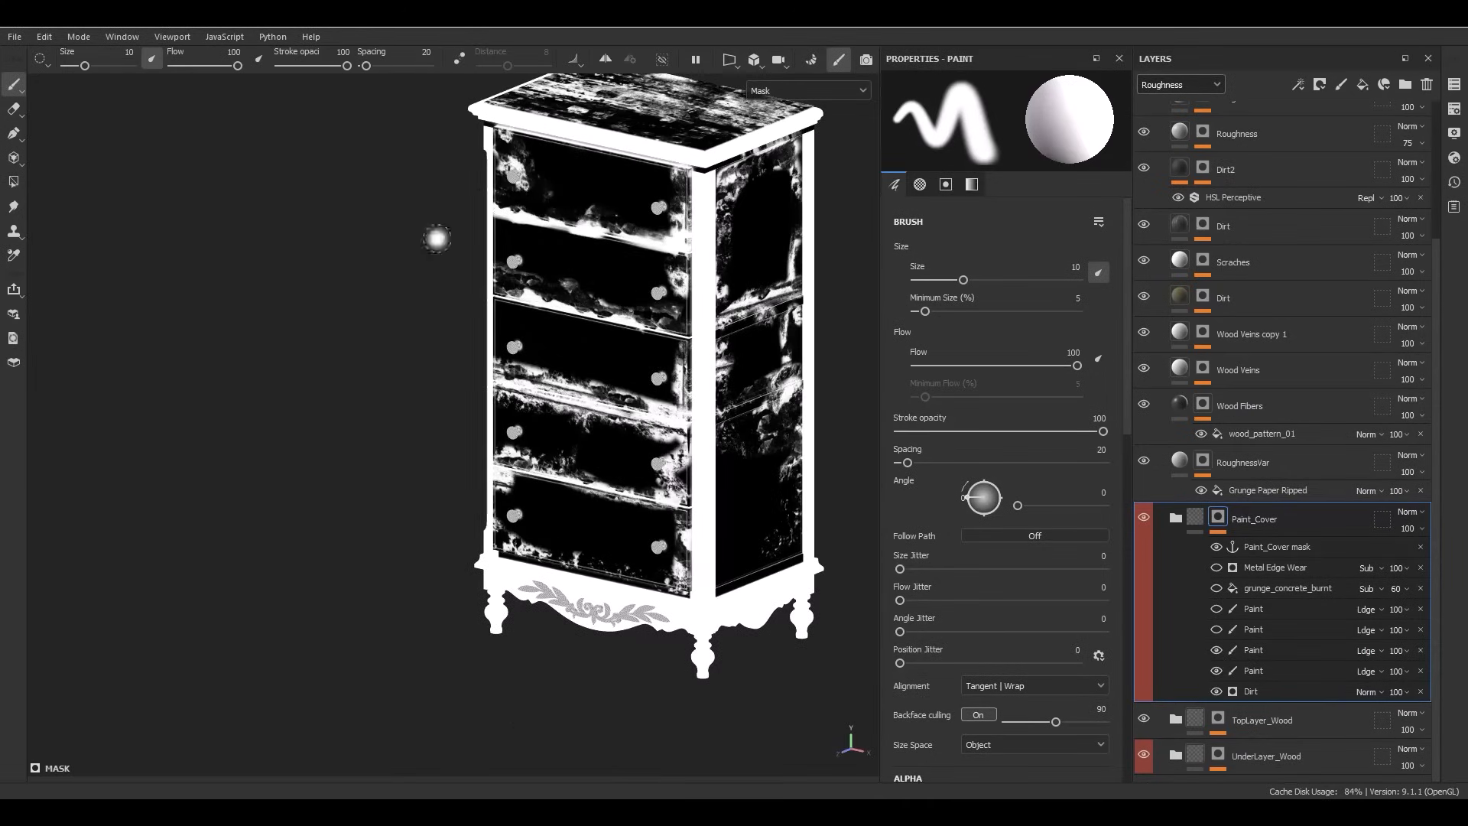
{"action": "left_click", "coordinate": [1216, 630]}
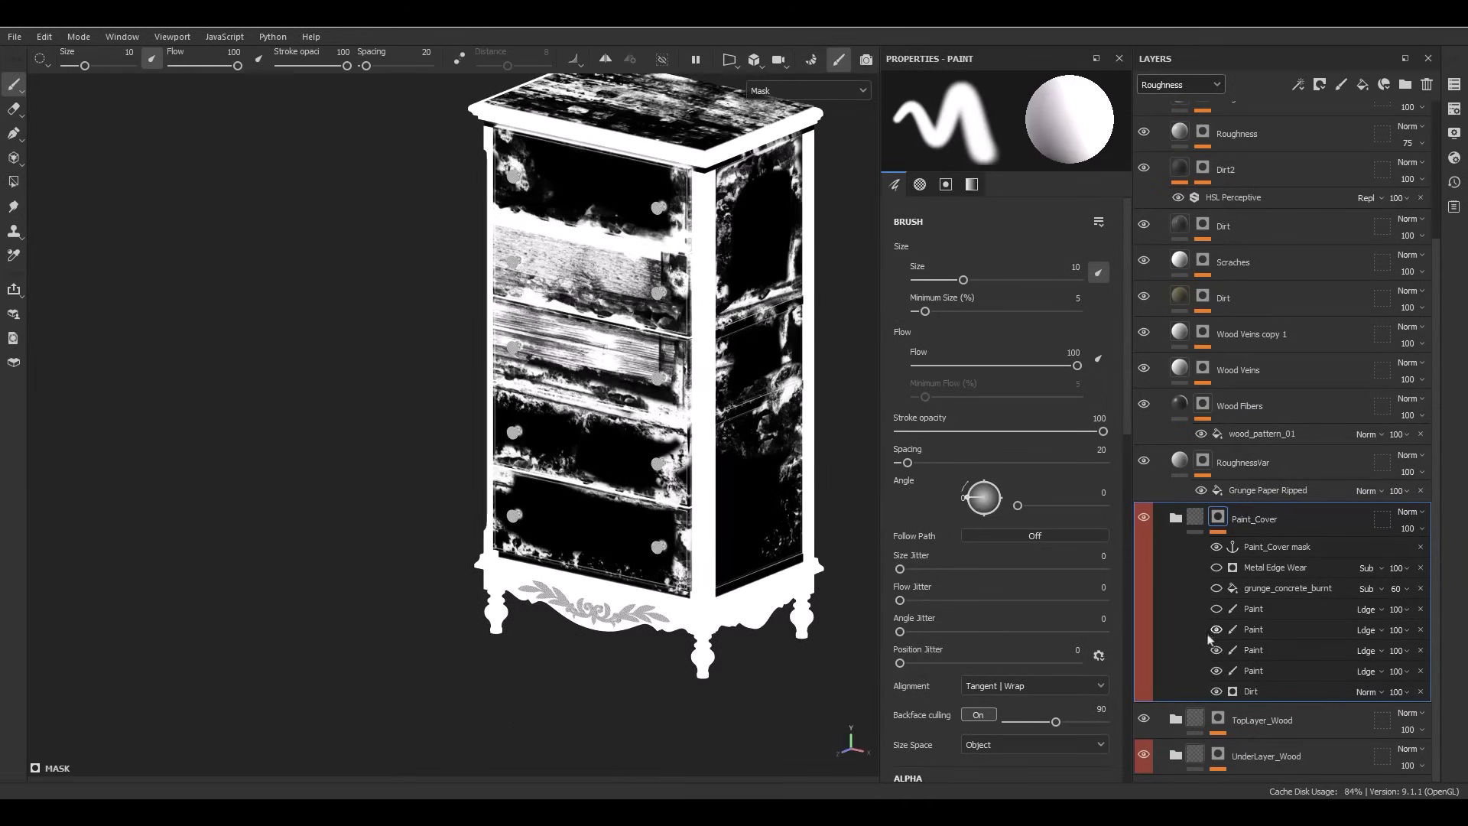
{"action": "left_click_drag", "start_coordinate": [712, 469], "coordinate": [736, 372], "text": "alt"}
{"action": "left_click", "coordinate": [1219, 609]}
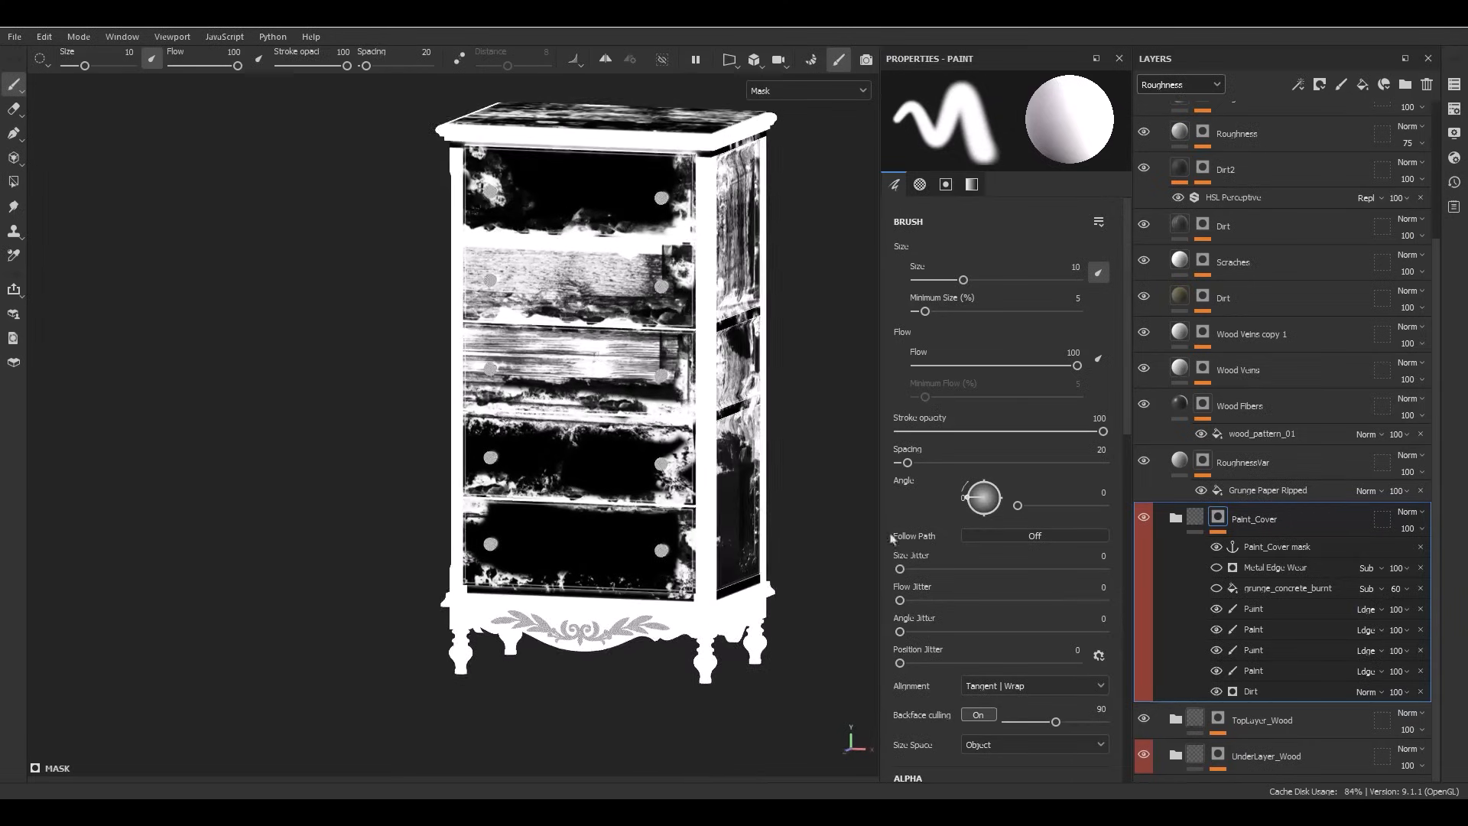
{"action": "mouse_move", "coordinate": [827, 469]}
{"action": "left_mouse_down", "text": "alt"}
{"action": "mouse_move", "coordinate": [674, 443]}
{"action": "mouse_move", "coordinate": [1090, 453]}
{"action": "mouse_move", "coordinate": [693, 448]}
{"action": "left_mouse_up", "text": "alt"}
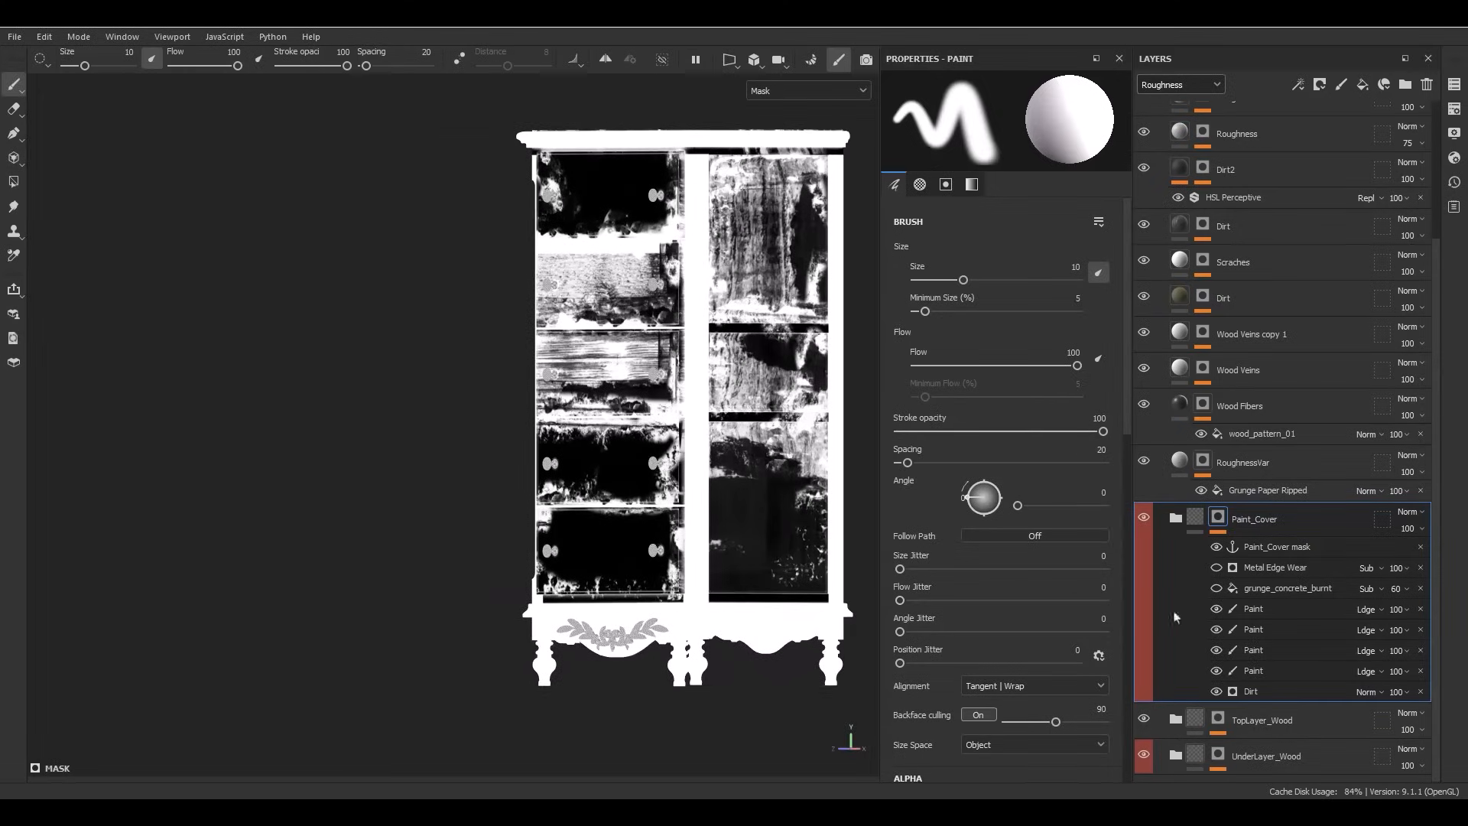
Turn on the mask's grunge_concrete_burnt fill and Metal Edge Wear generator, and inspect the worn edges around the upper drawers.
{"action": "left_click", "coordinate": [1216, 589]}
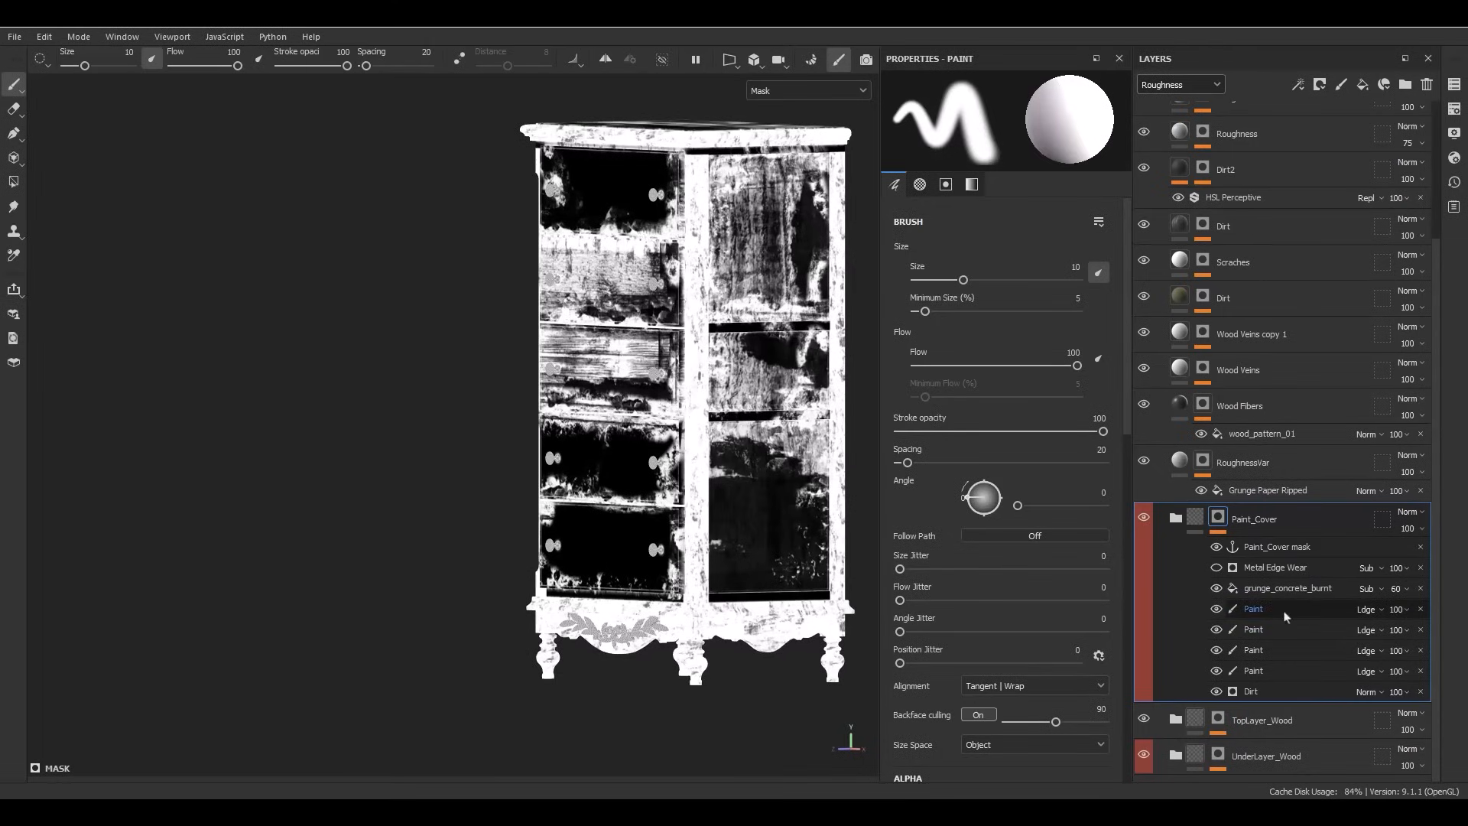
{"action": "left_click", "coordinate": [1219, 571]}
{"action": "middle_click_drag", "start_coordinate": [708, 190], "coordinate": [708, 255], "text": "alt"}
{"action": "right_click_drag", "start_coordinate": [708, 255], "coordinate": [747, 260], "text": "alt"}
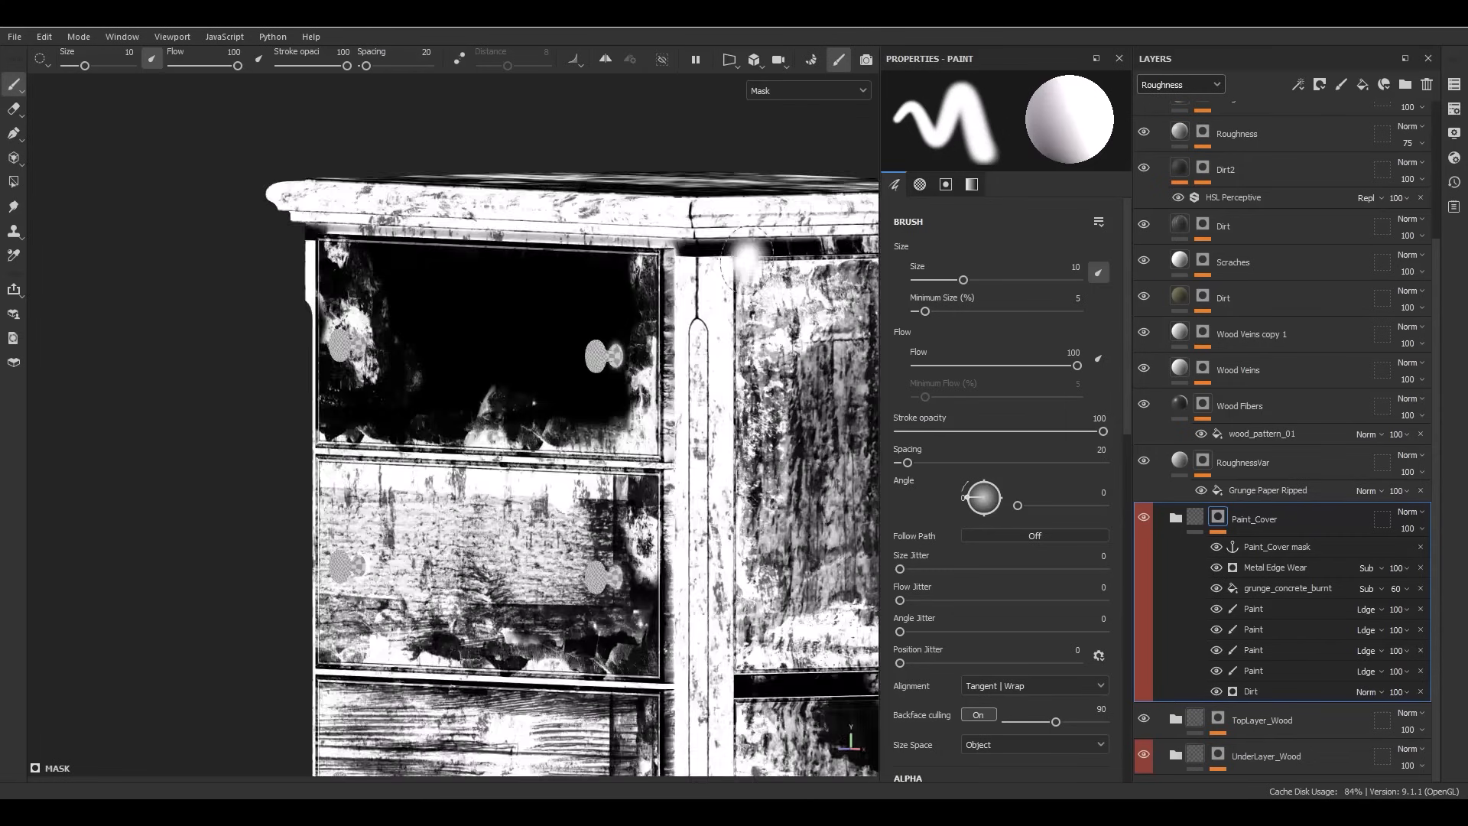
{"action": "left_click_drag", "start_coordinate": [646, 317], "coordinate": [707, 328], "text": "alt"}
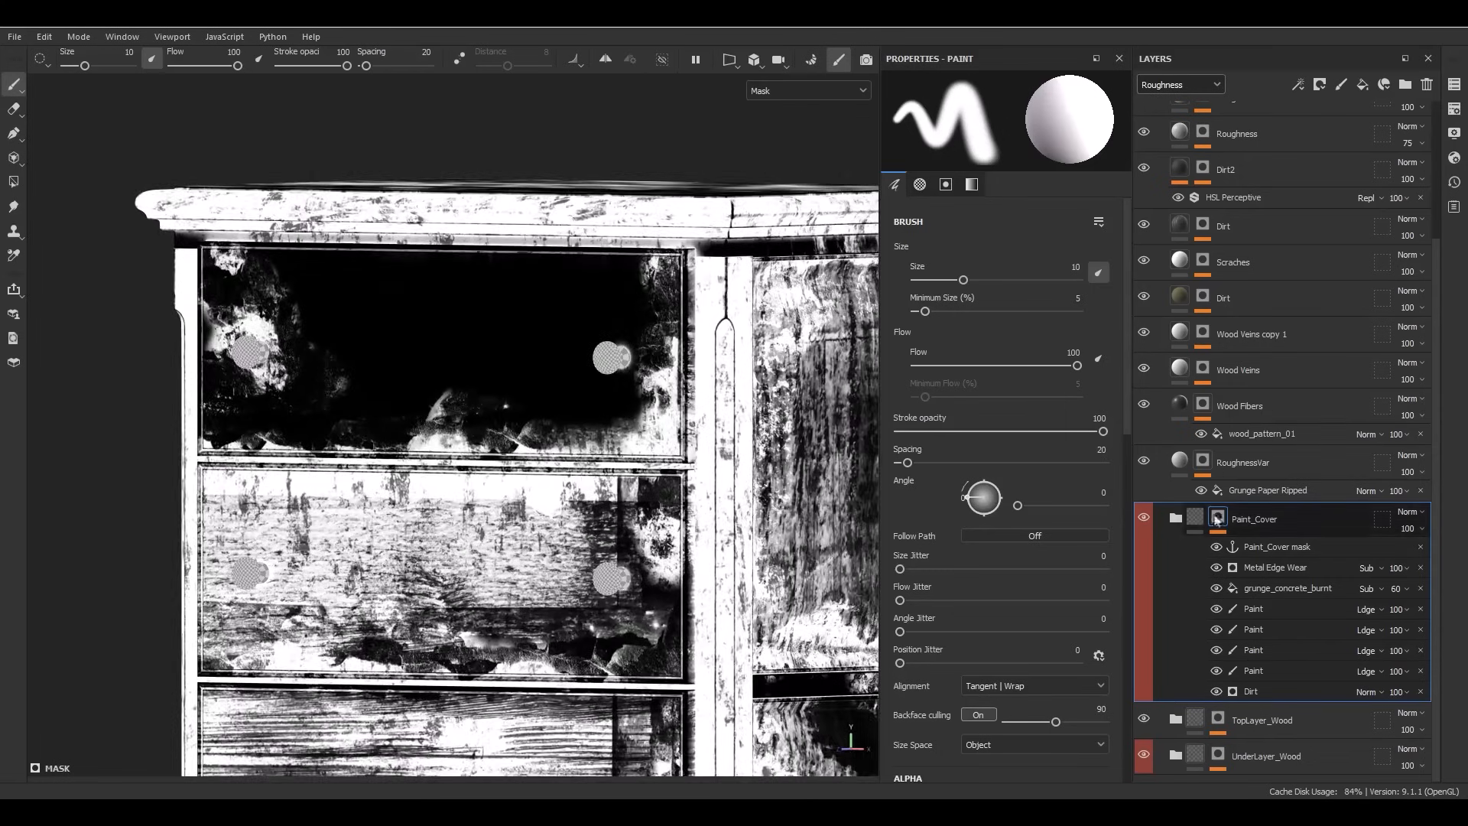
Return the selection from the mask to the Paint_Cover folder itself and inspect the painted material on the whole dresser and drawer fronts.
{"action": "left_click", "coordinate": [1197, 519]}
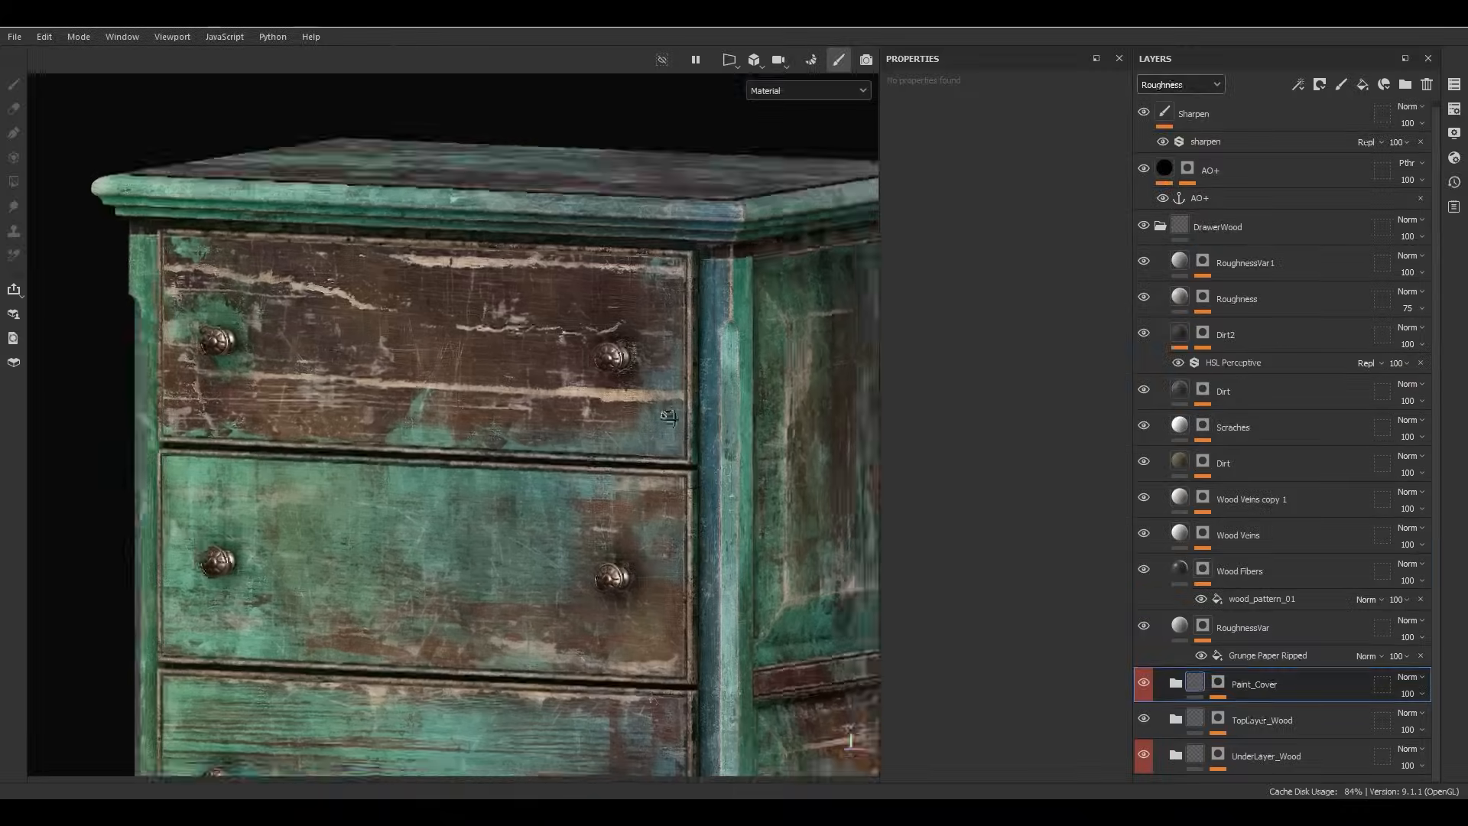
{"action": "left_click_drag", "start_coordinate": [670, 418], "coordinate": [664, 472], "text": "alt"}
{"action": "right_click_drag", "start_coordinate": [664, 473], "coordinate": [480, 484], "text": "alt"}
{"action": "middle_click_drag", "start_coordinate": [521, 486], "coordinate": [487, 347], "text": "alt"}
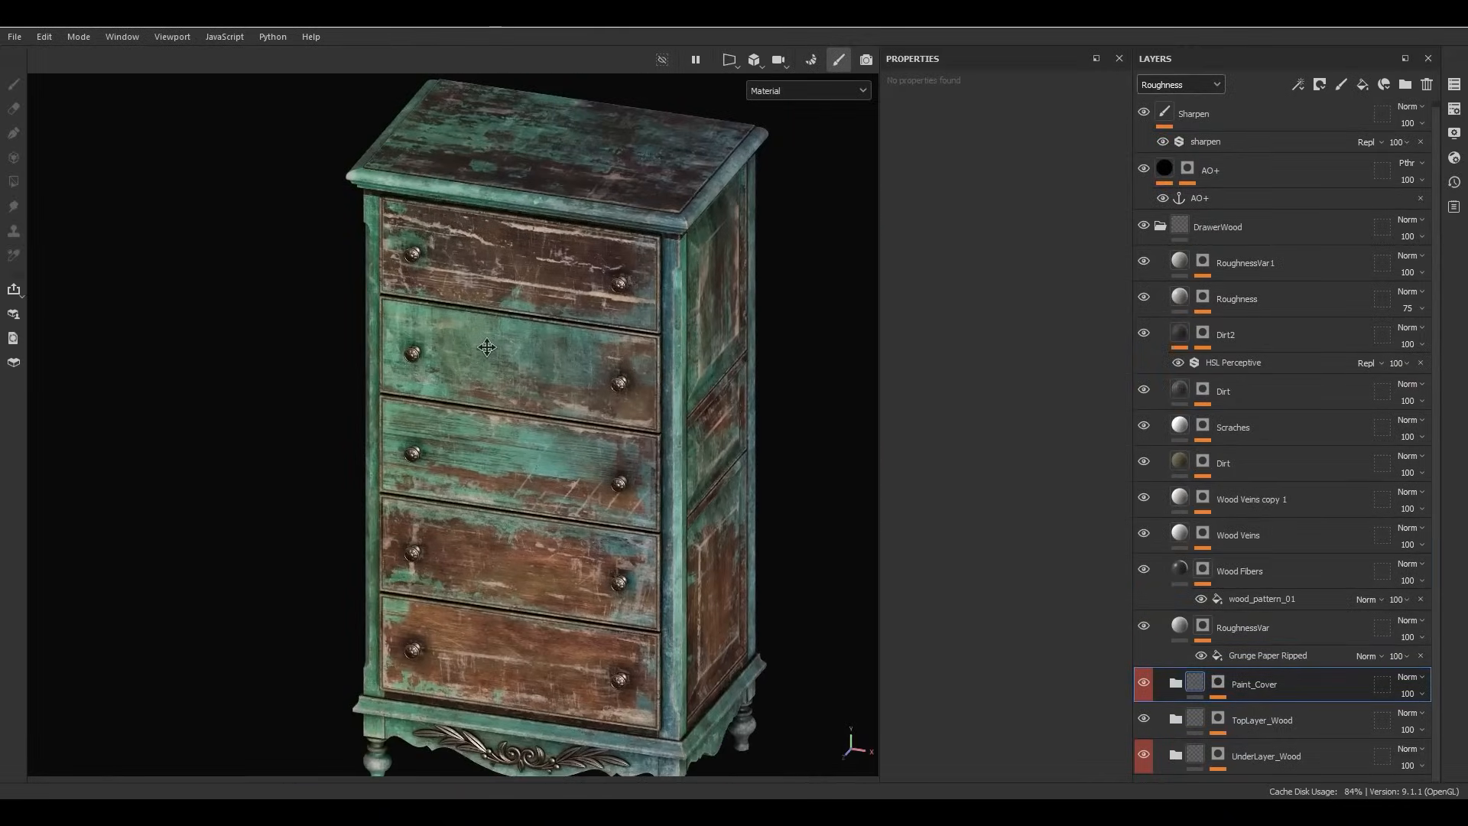
{"action": "left_click_drag", "start_coordinate": [487, 347], "coordinate": [628, 322], "text": "alt"}
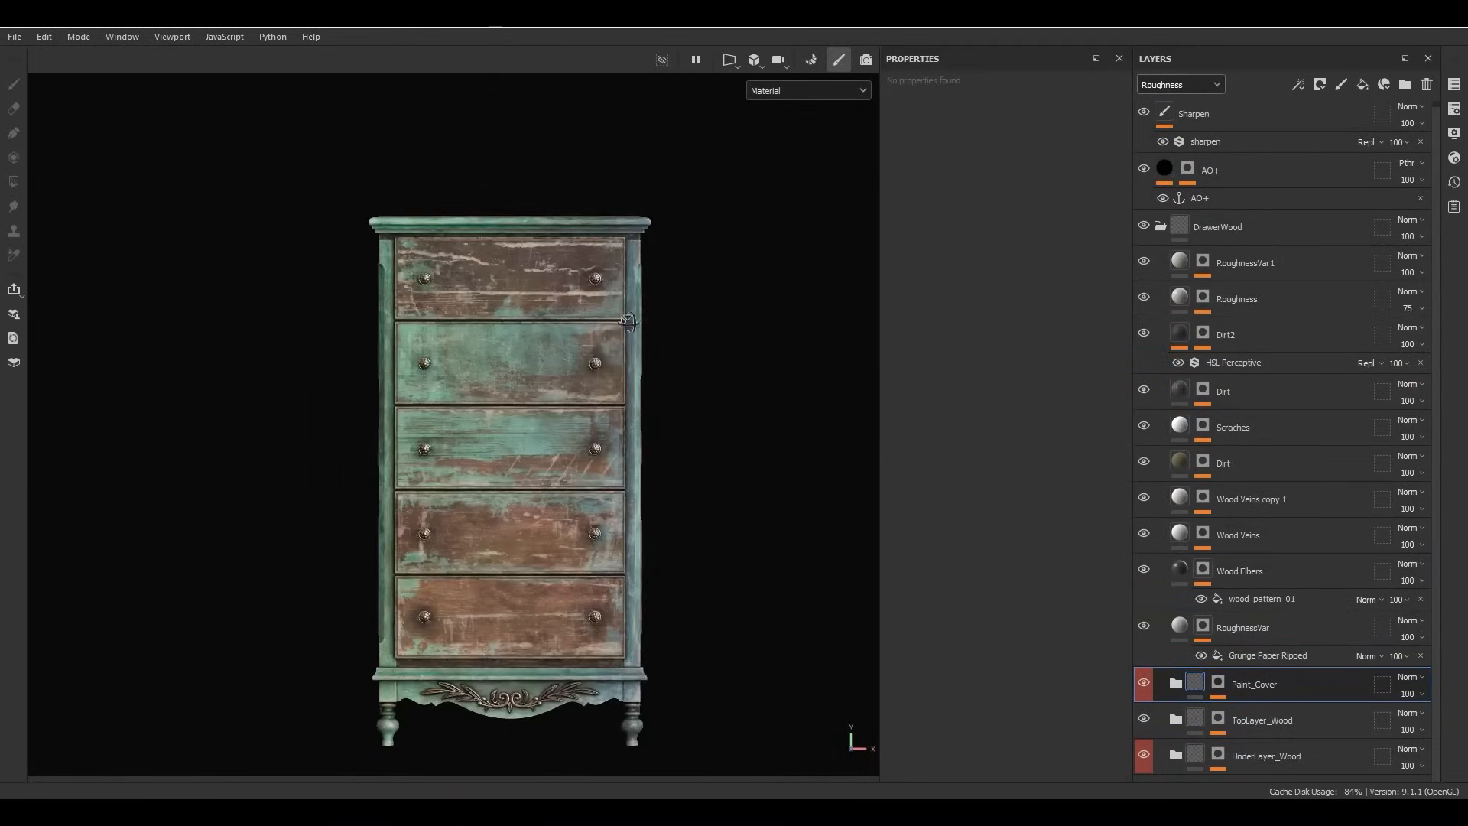
{"action": "scroll", "coordinate": [472, 426], "scroll_direction": "up", "scroll_amount": 4}
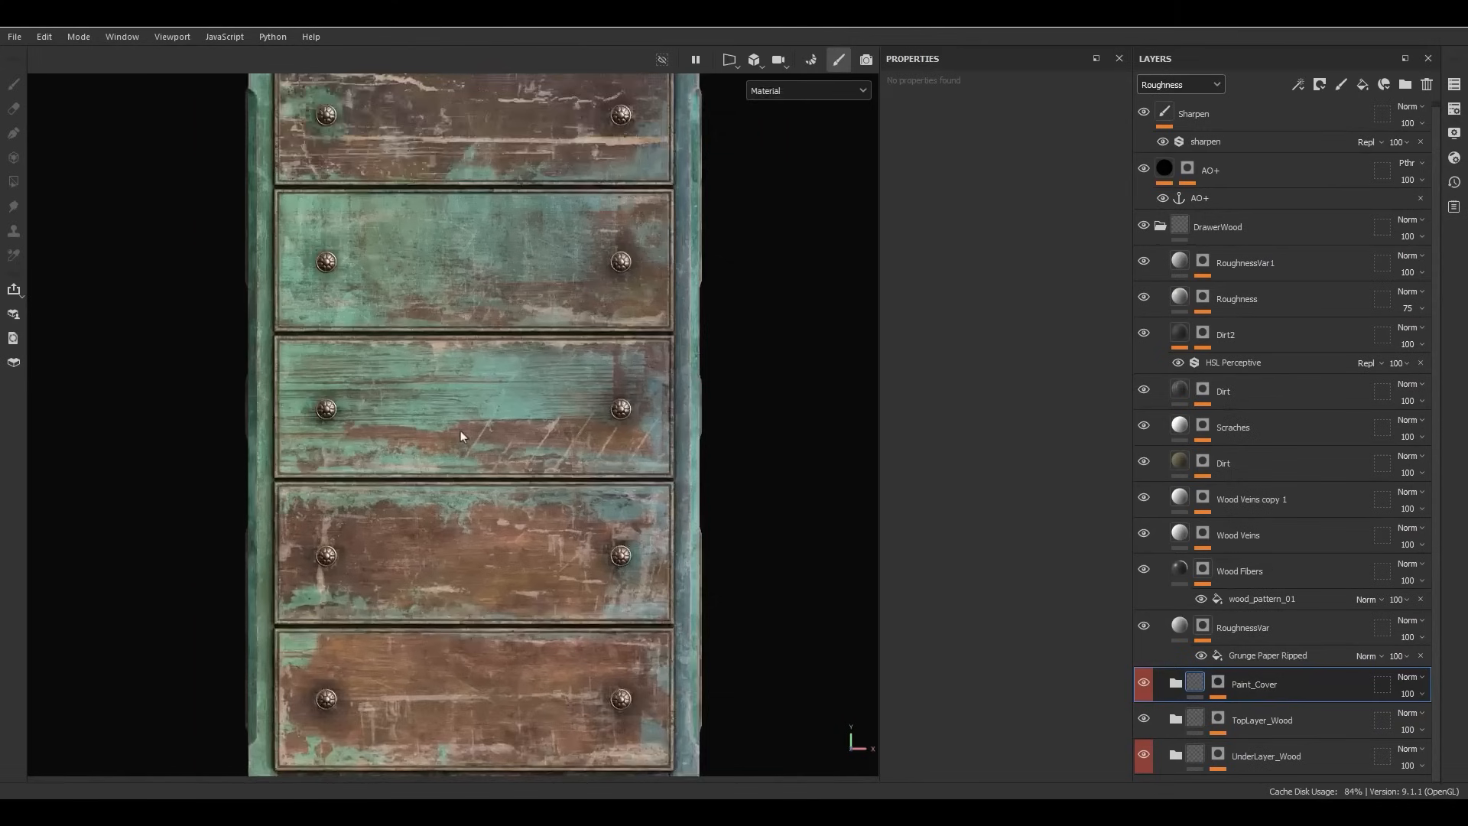
{"action": "scroll", "coordinate": [461, 432], "scroll_direction": "up", "scroll_amount": 2}
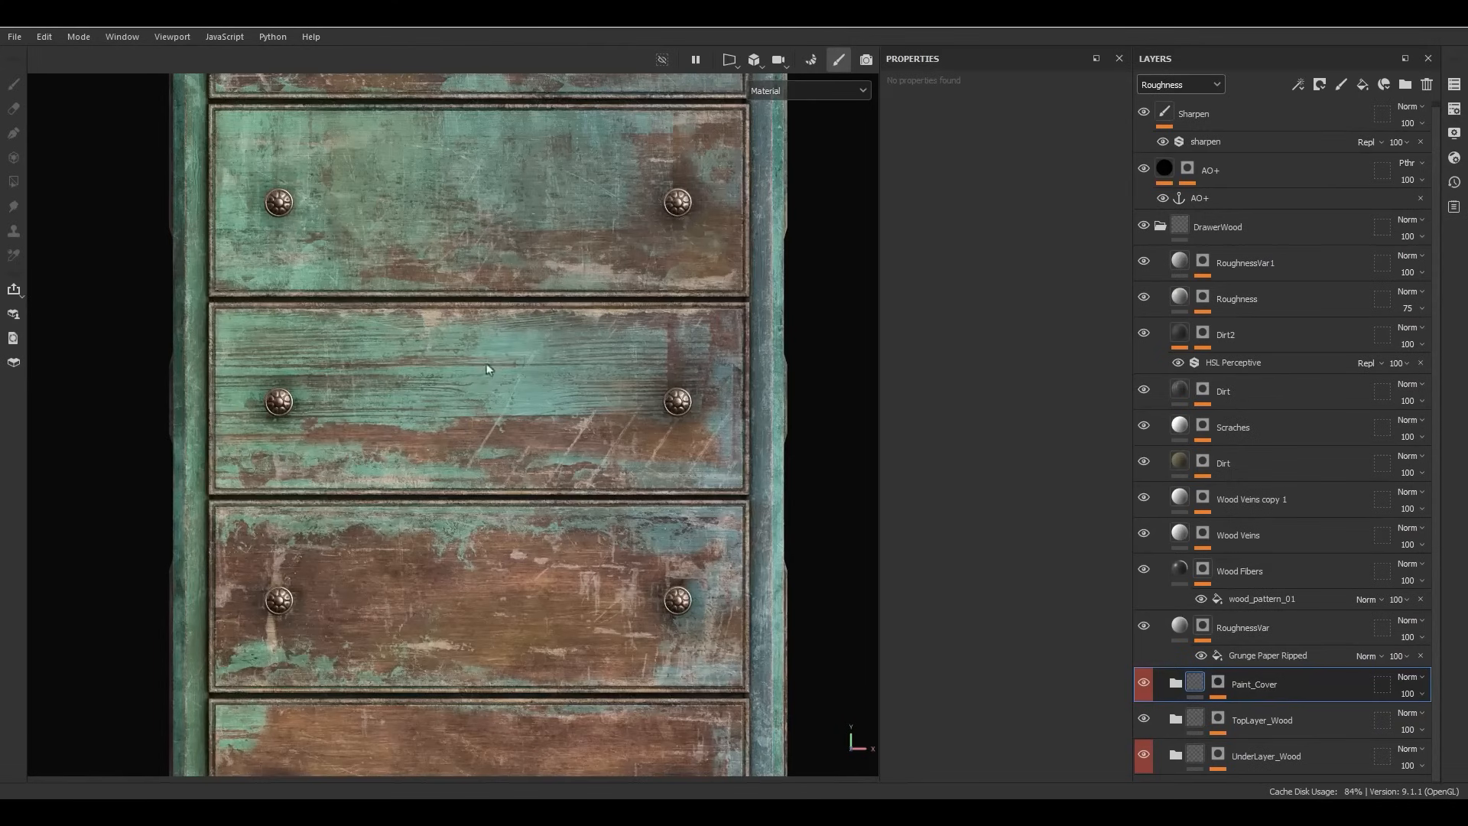